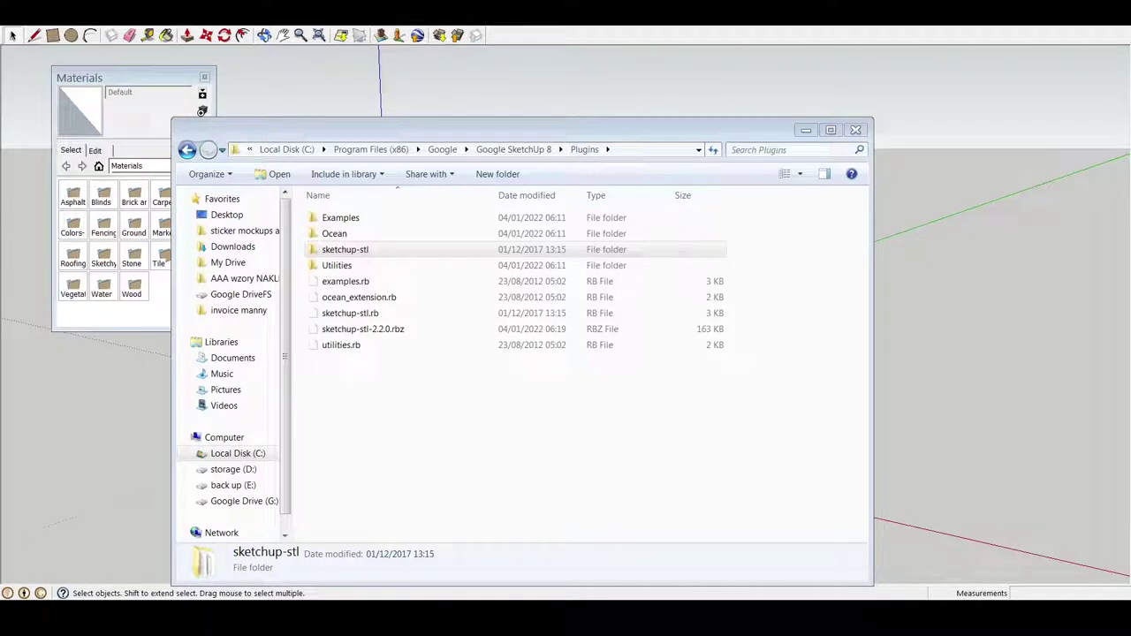
# Inspect the sketchup-stl folder and sketchup-stl.rb file in the SketchUp 8 Plugins folder, then close Explorer.
pyautogui.hotkey('alt', 'd')
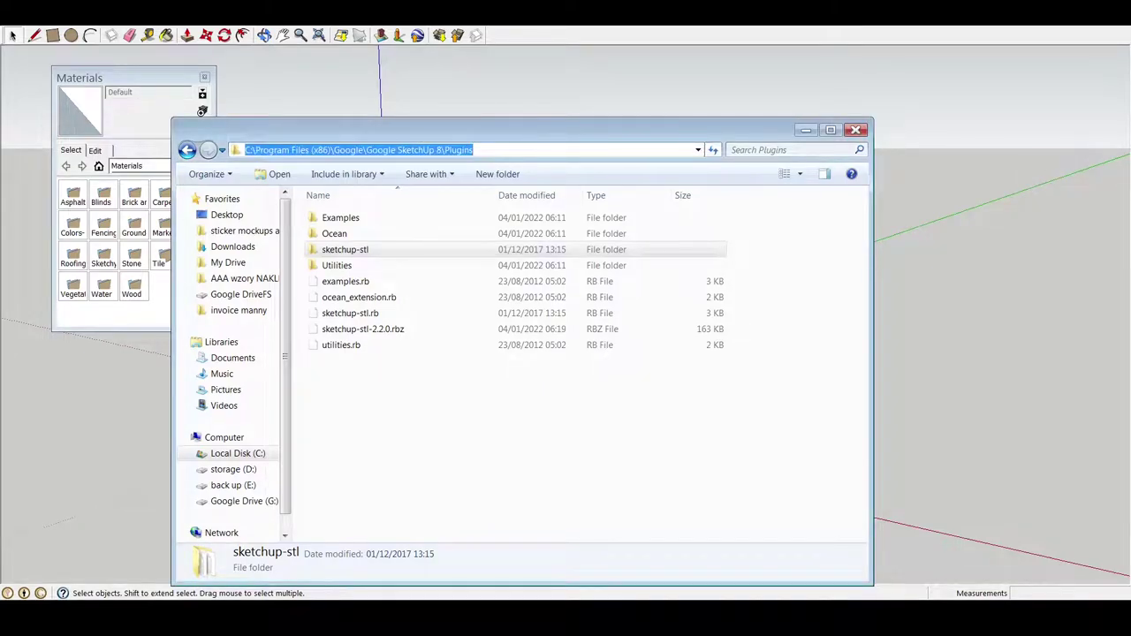
pyautogui.click(345, 249)
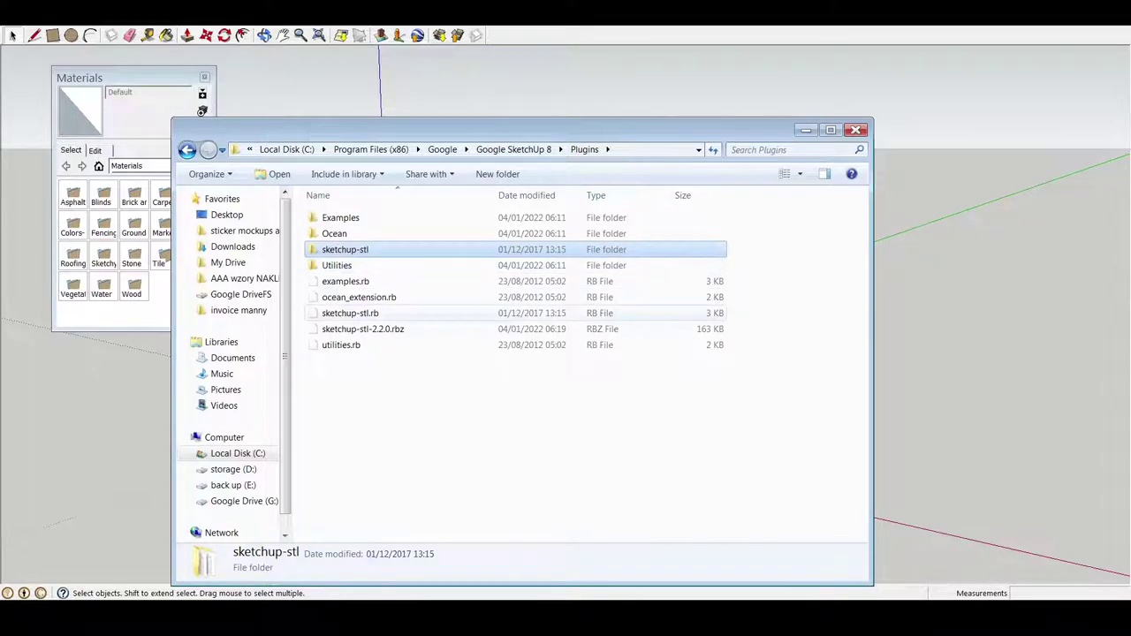
pyautogui.click(350, 313)
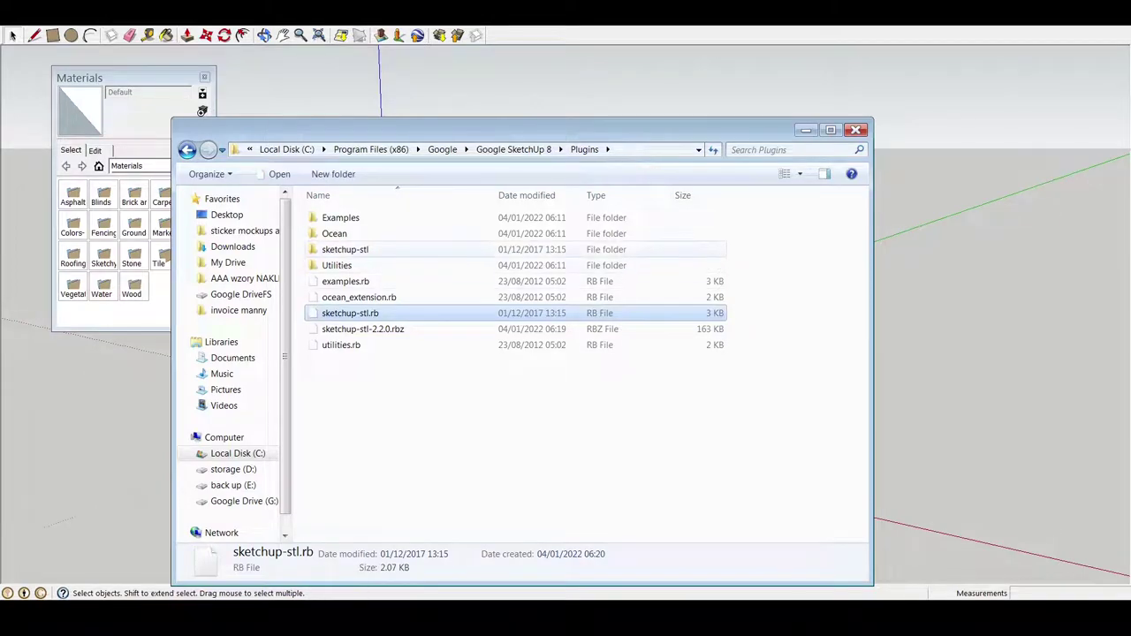
pyautogui.click(345, 249)
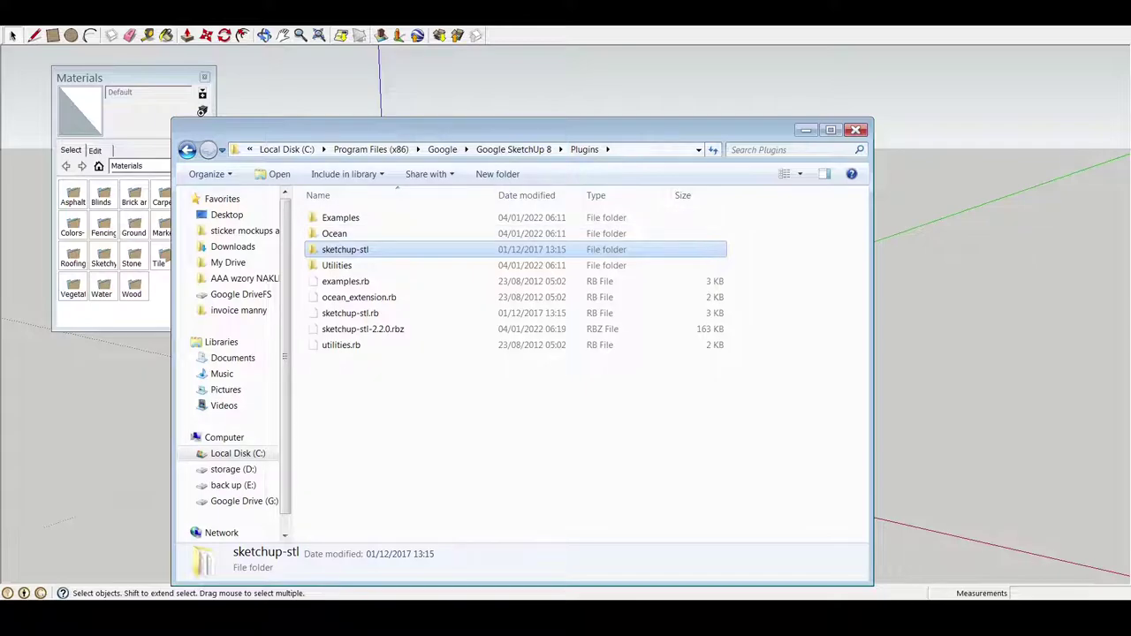
pyautogui.hotkey('alt', 'd')
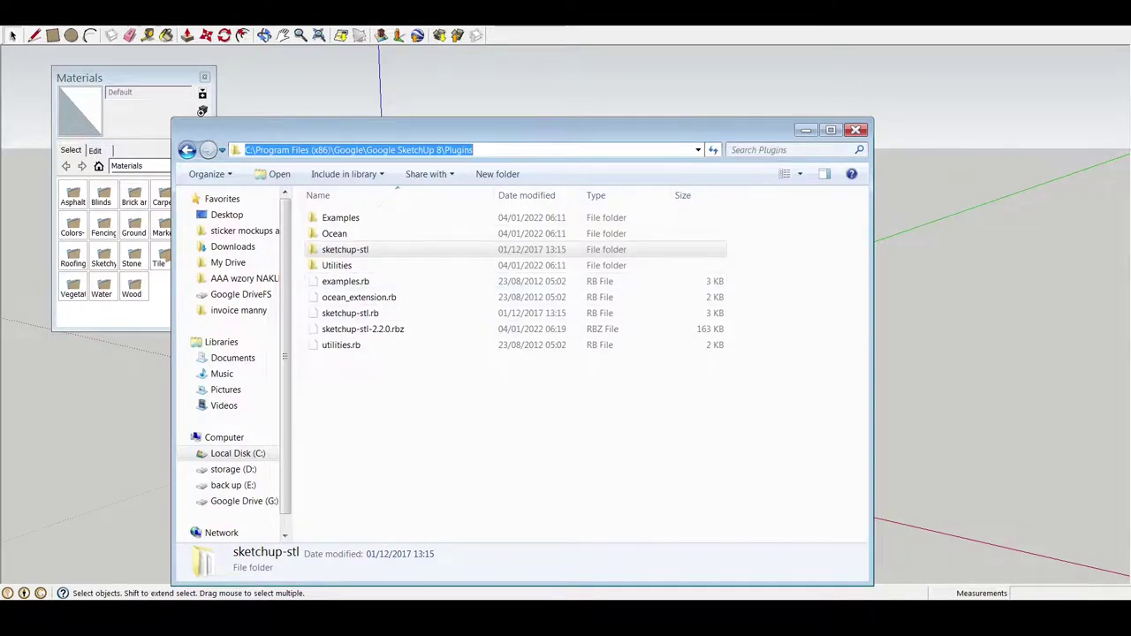
pyautogui.press('Escape')
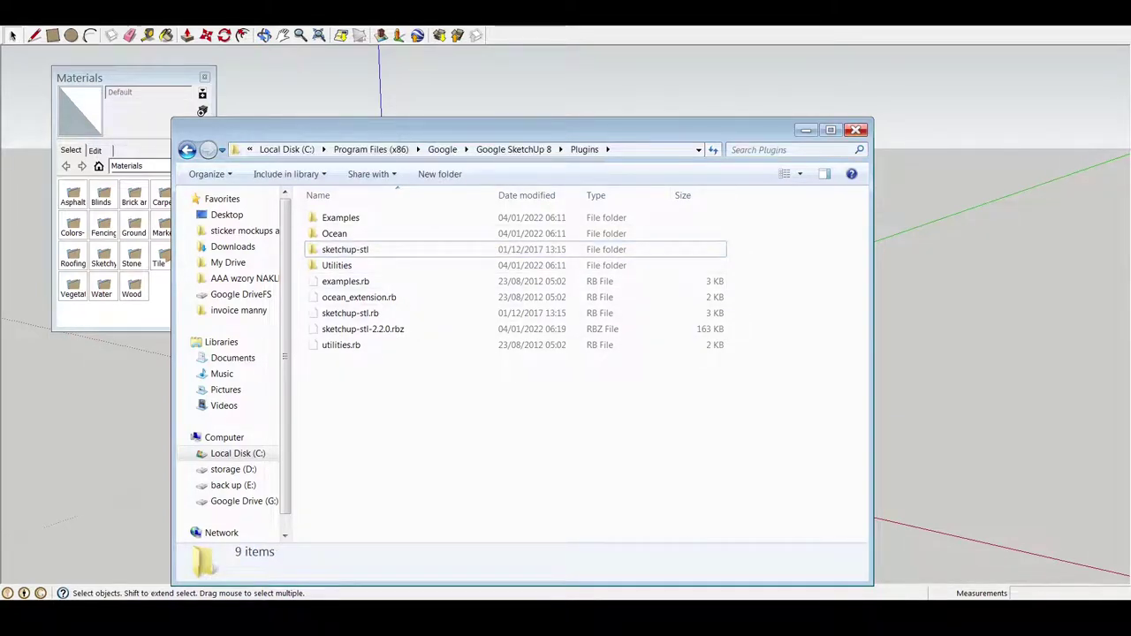
pyautogui.hotkey('alt', 'F4')
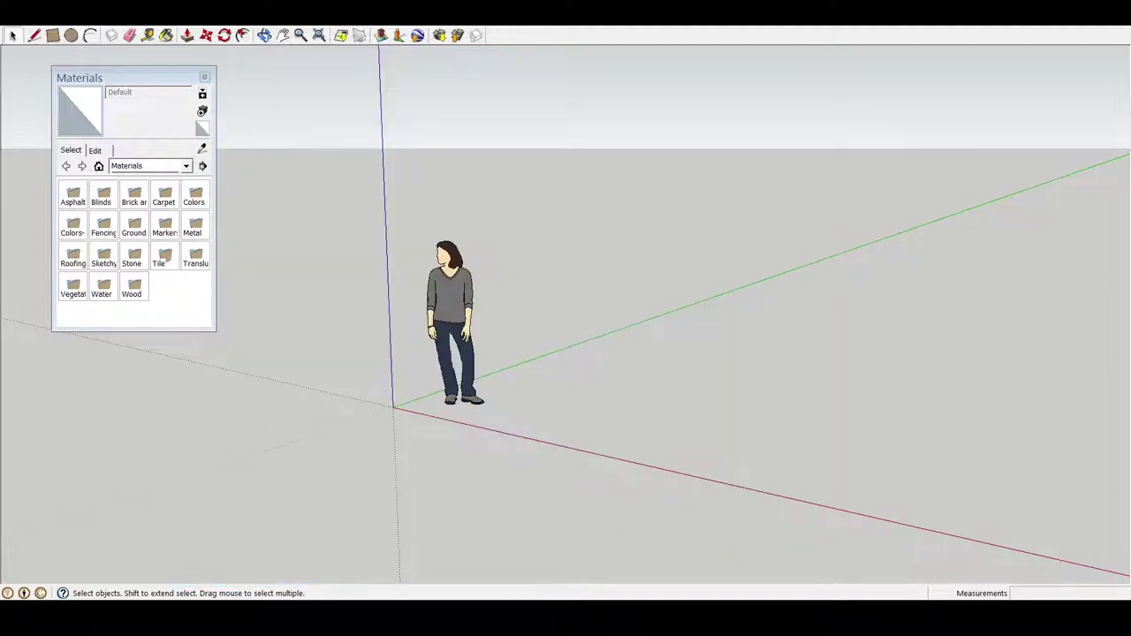
# Move the Materials tray aside and delete the default person figure, leaving only the axes.
pyautogui.moveTo(146, 77); pyautogui.dragTo(97, 57)
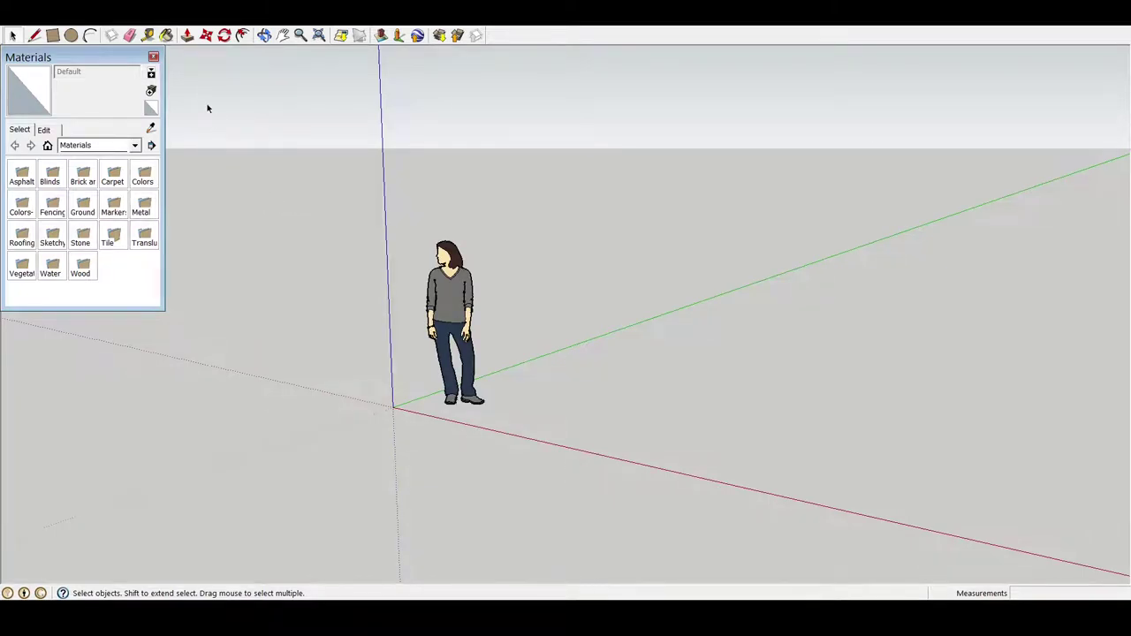
pyautogui.moveTo(303, 185); pyautogui.dragTo(538, 436)
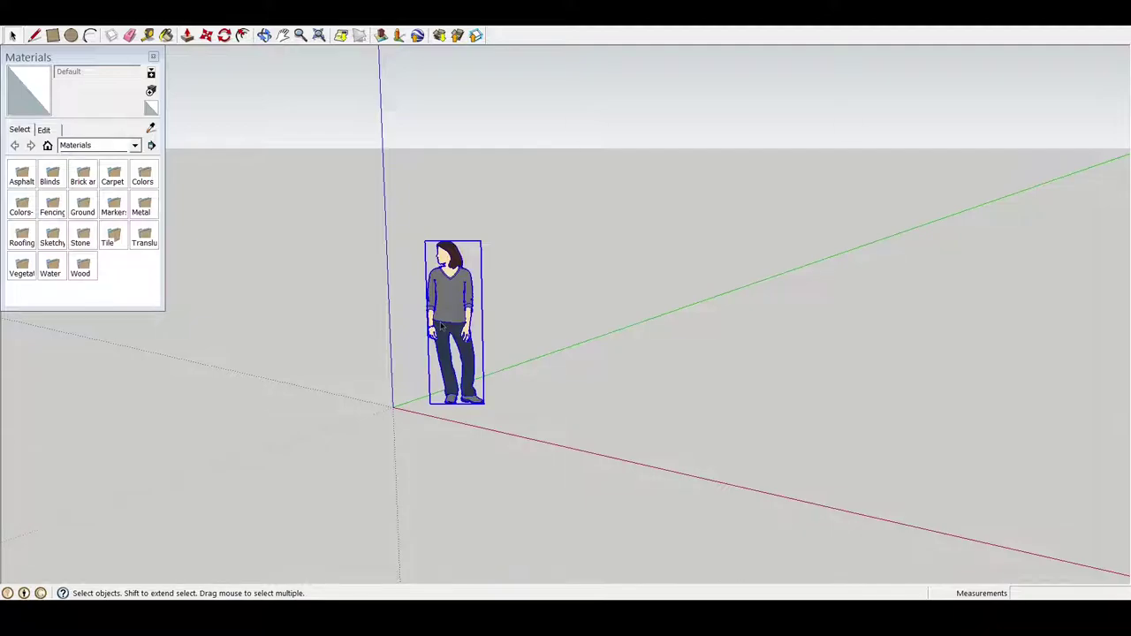
pyautogui.press('Delete')
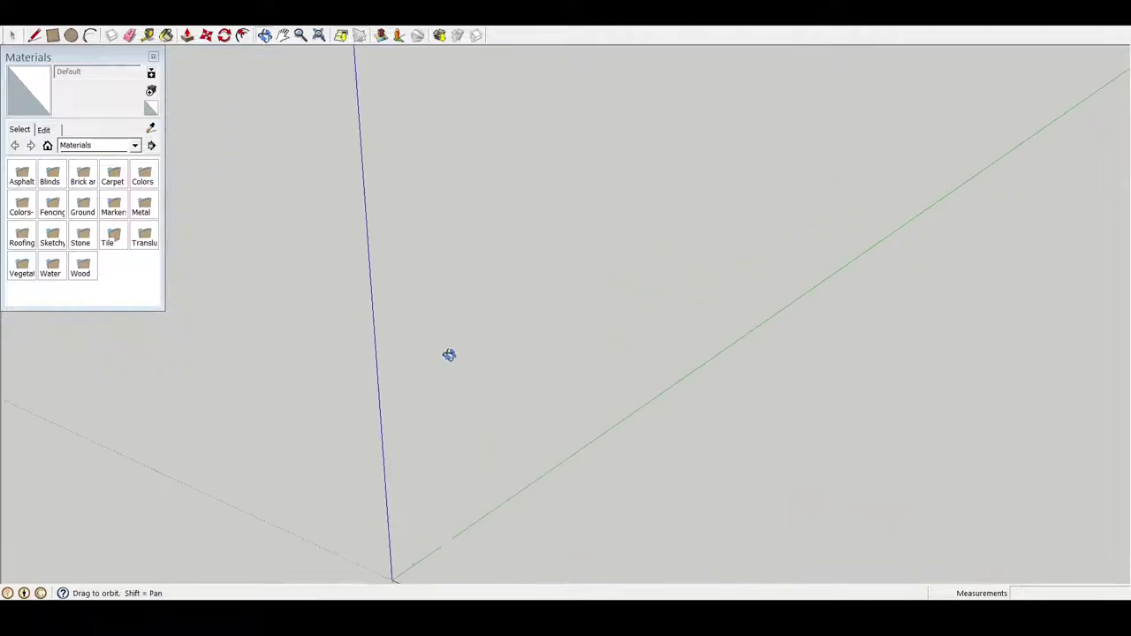
pyautogui.moveTo(436, 321)
pyautogui.mouseDown(button='middle')
pyautogui.moveTo(442, 333)
pyautogui.moveTo(392, 259)
pyautogui.moveTo(351, 503)
pyautogui.moveTo(474, 331)
pyautogui.moveTo(447, 377)
pyautogui.moveTo(495, 345)
pyautogui.moveTo(462, 380)
pyautogui.mouseUp(button='middle')
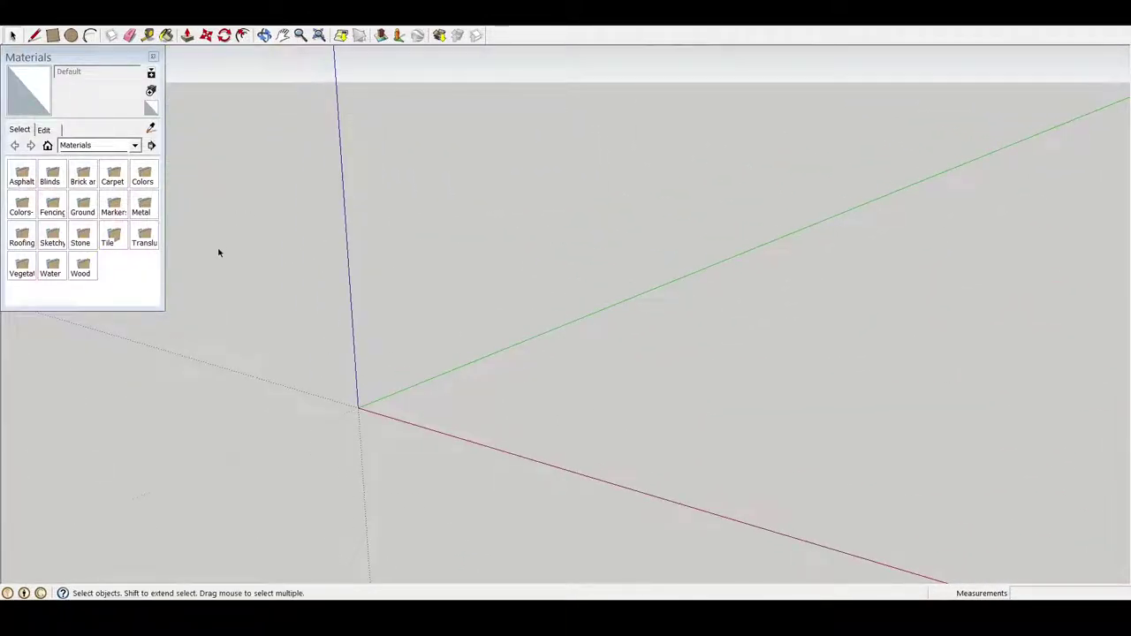
# Draw a 50 × 10 mm rectangle on the ground starting at the origin.
pyautogui.click(52, 35)
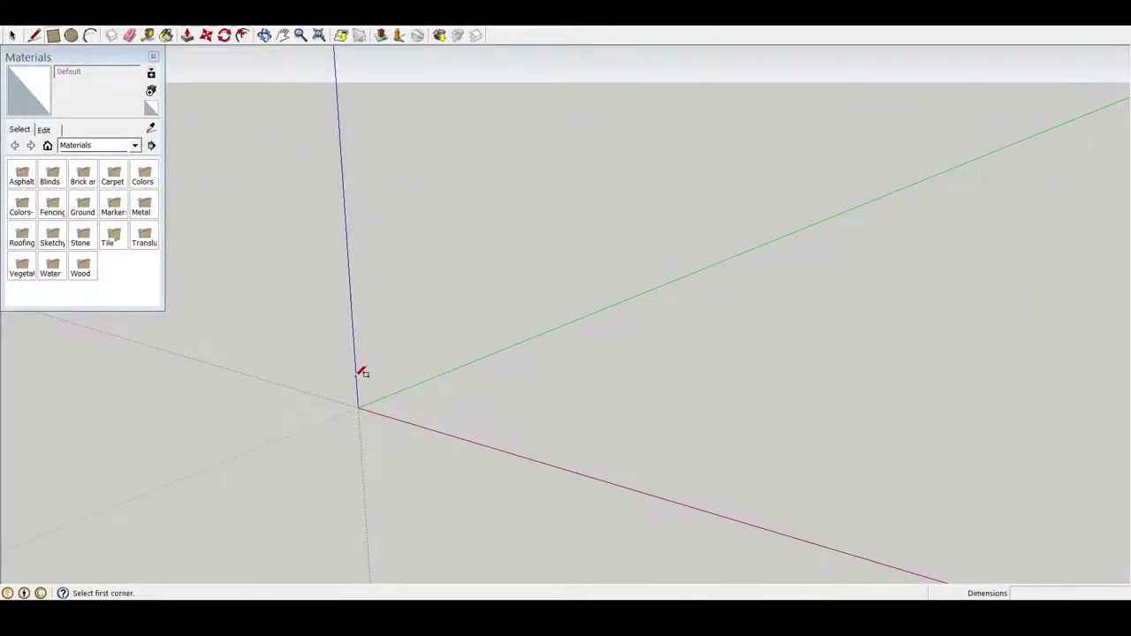
pyautogui.click(364, 405)
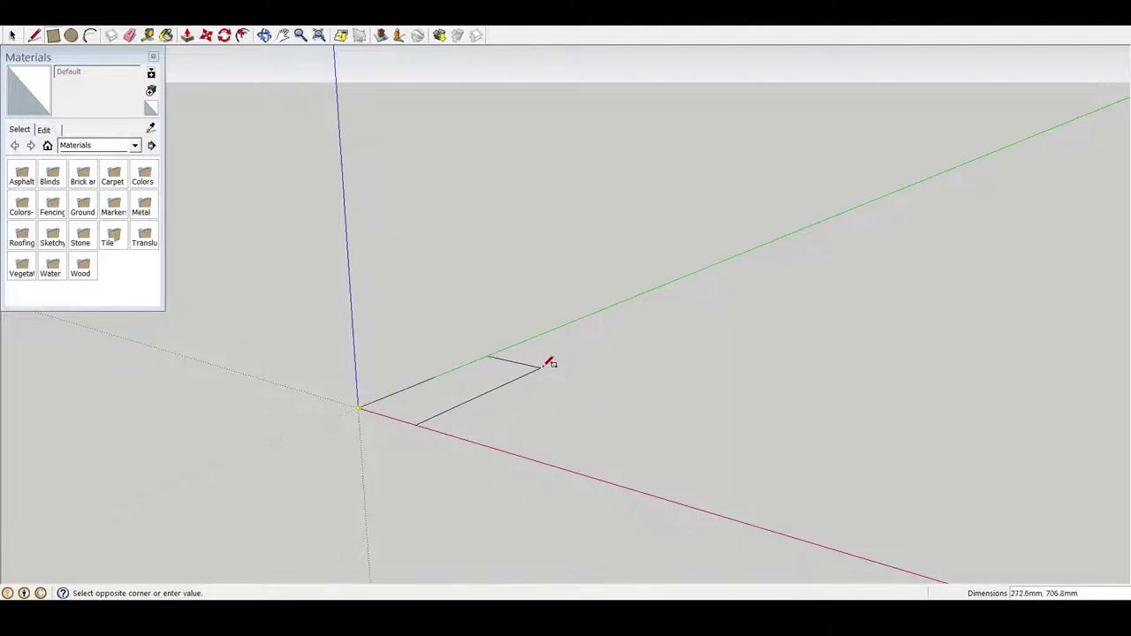
pyautogui.scroll(-2, 221, 371)
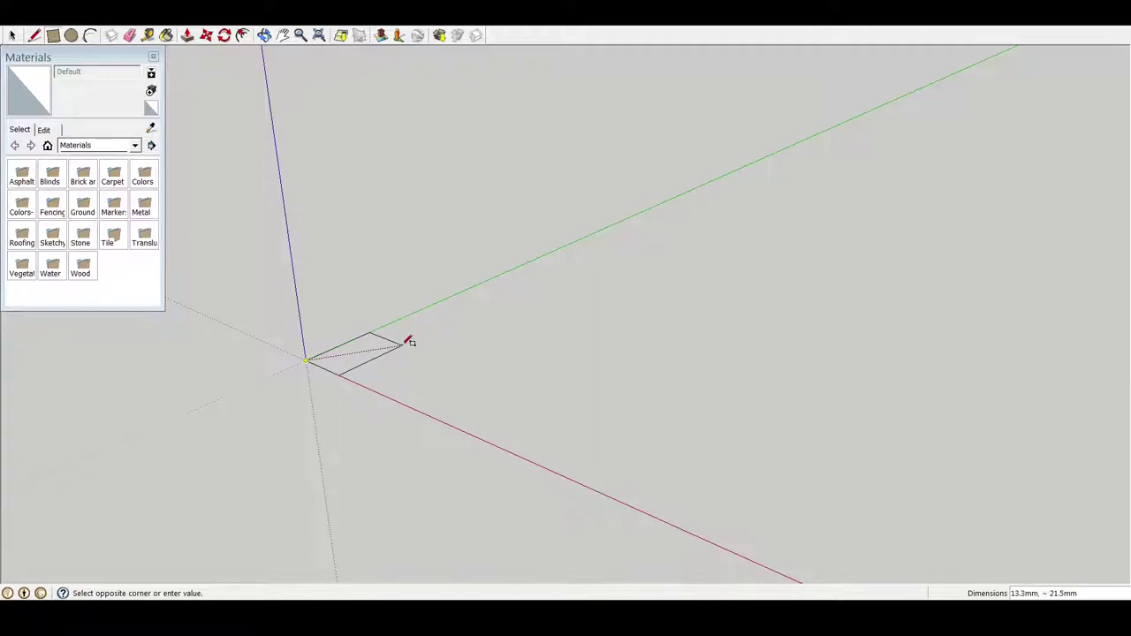
pyautogui.write('50,10')
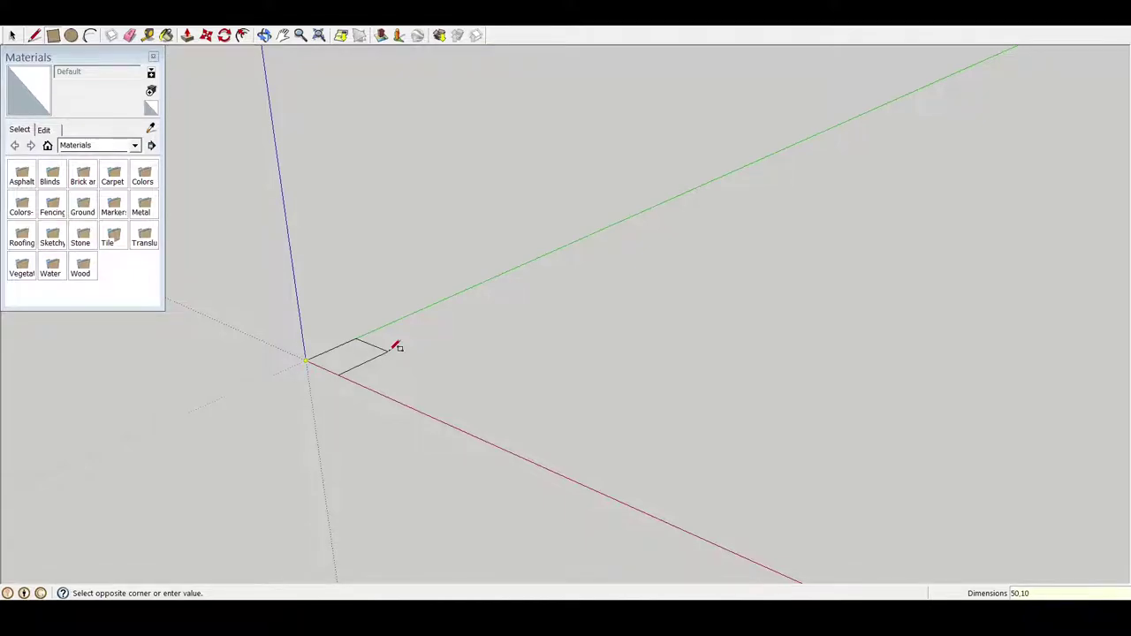
pyautogui.press('Return')
pyautogui.scroll(3, 370, 424)
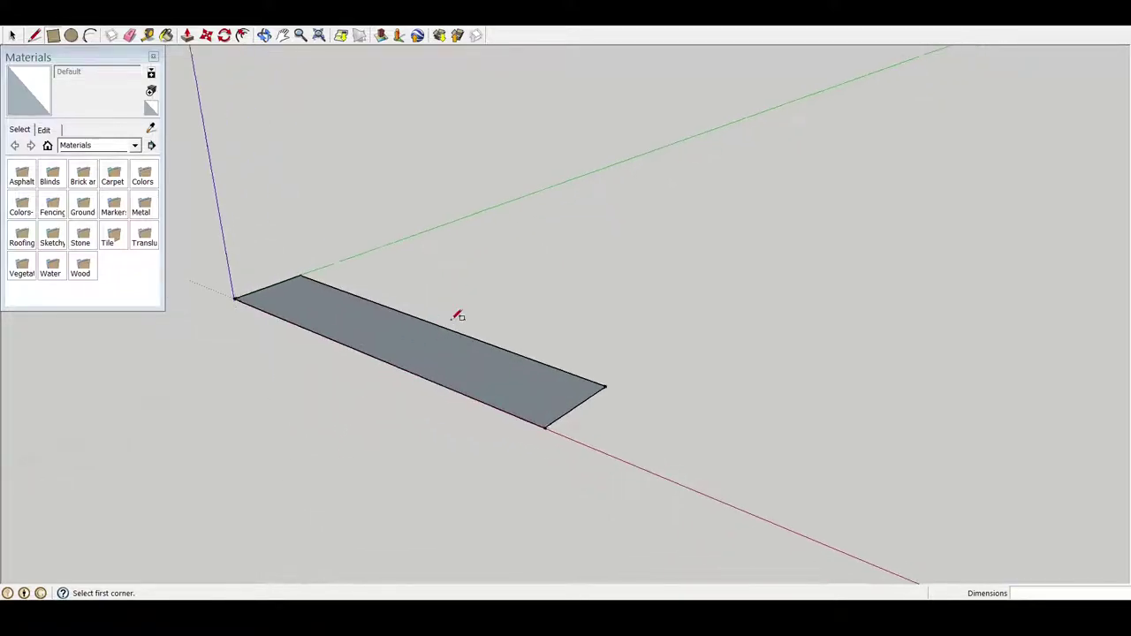
pyautogui.scroll(1, 457, 313)
pyautogui.moveTo(447, 323); pyautogui.dragTo(518, 397, button='middle')
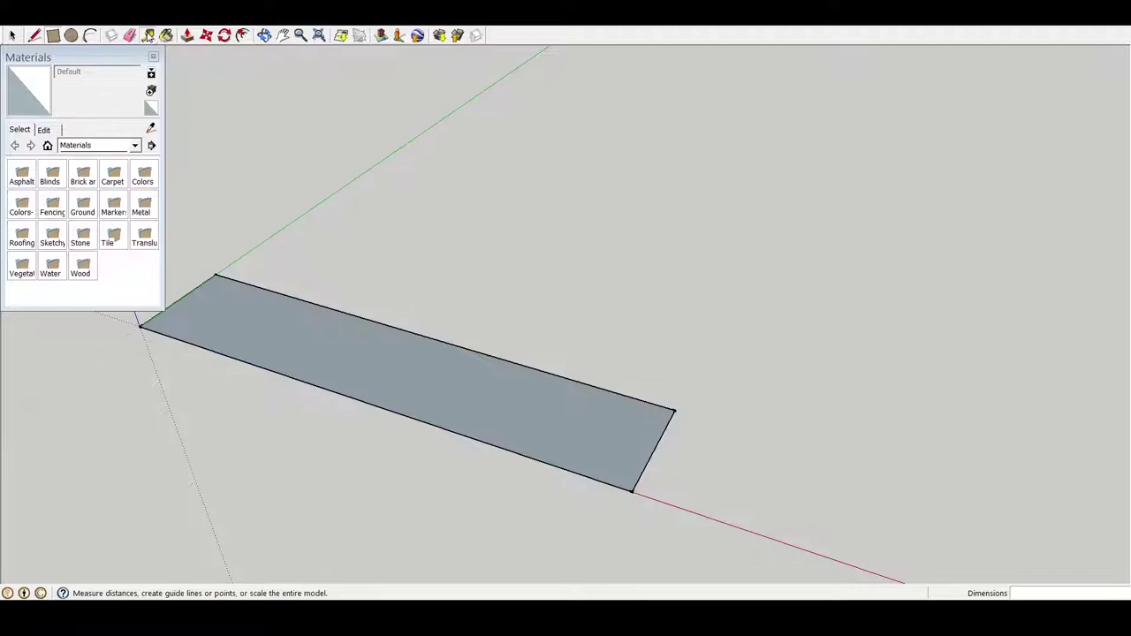
pyautogui.click(147, 35)
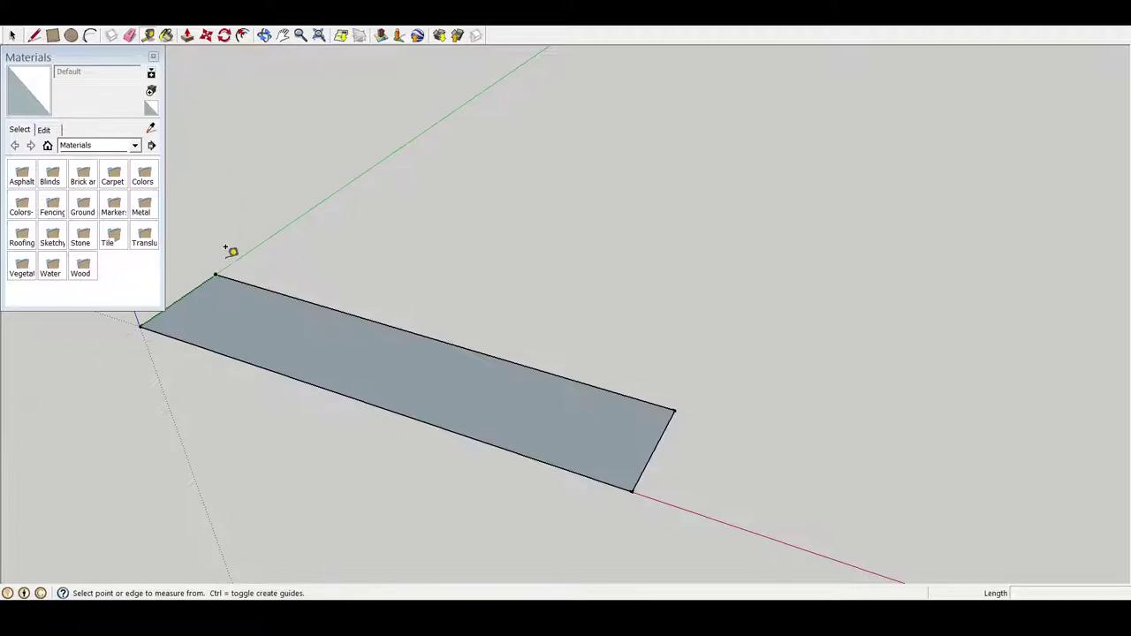
pyautogui.click(218, 262)
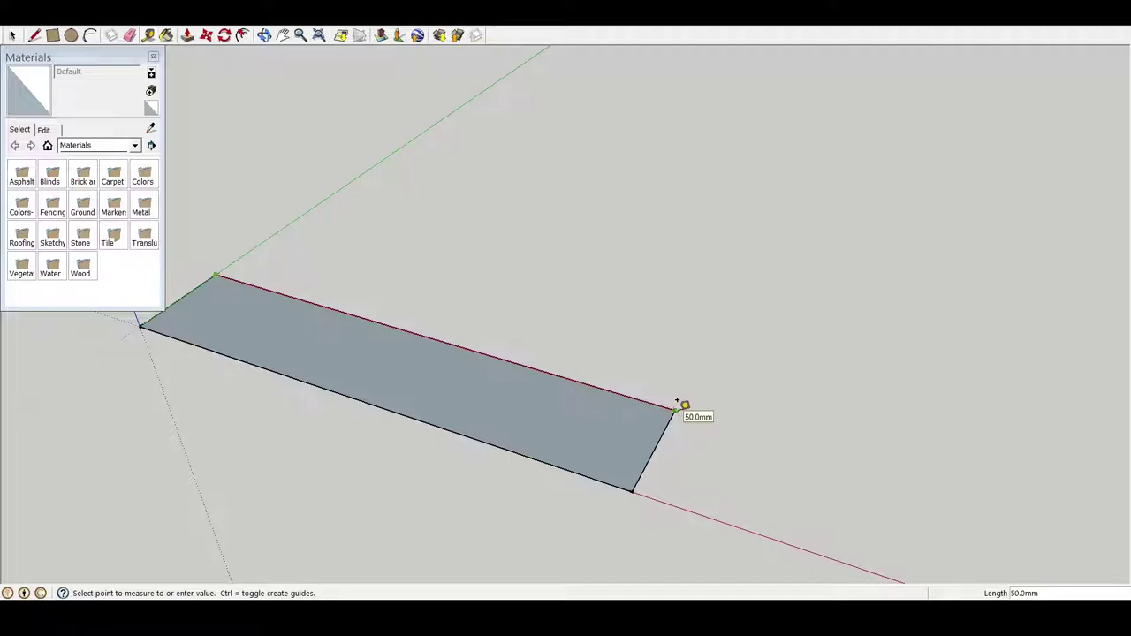
pyautogui.scroll(-2, 586, 362)
pyautogui.scroll(2, 255, 321)
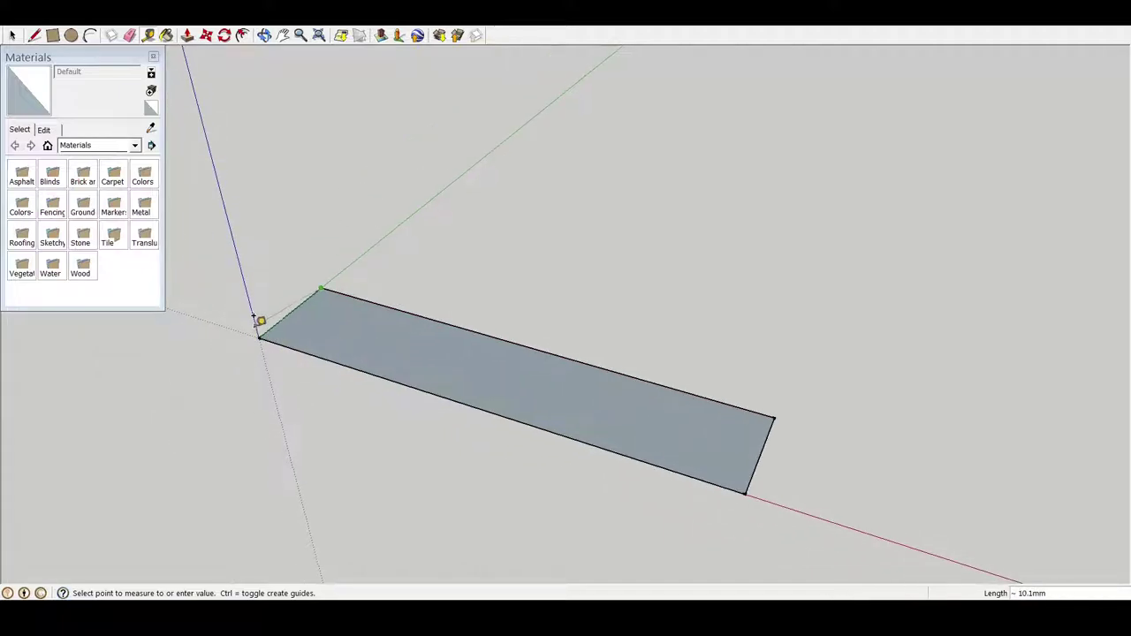
pyautogui.scroll(1, 263, 334)
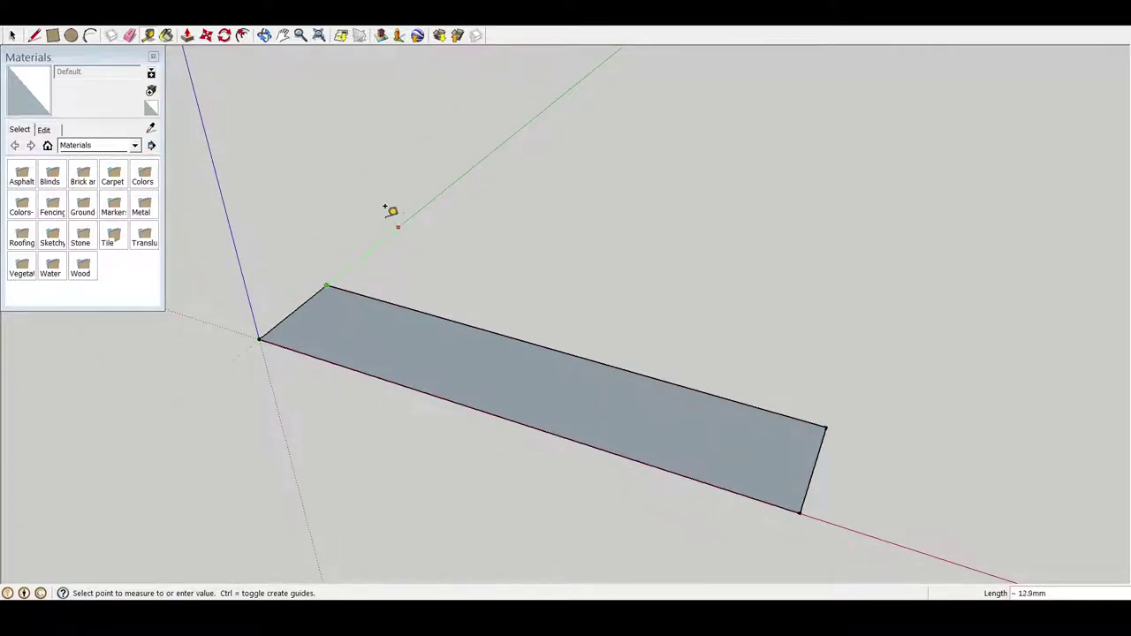
pyautogui.click(12, 35)
pyautogui.click(402, 343)
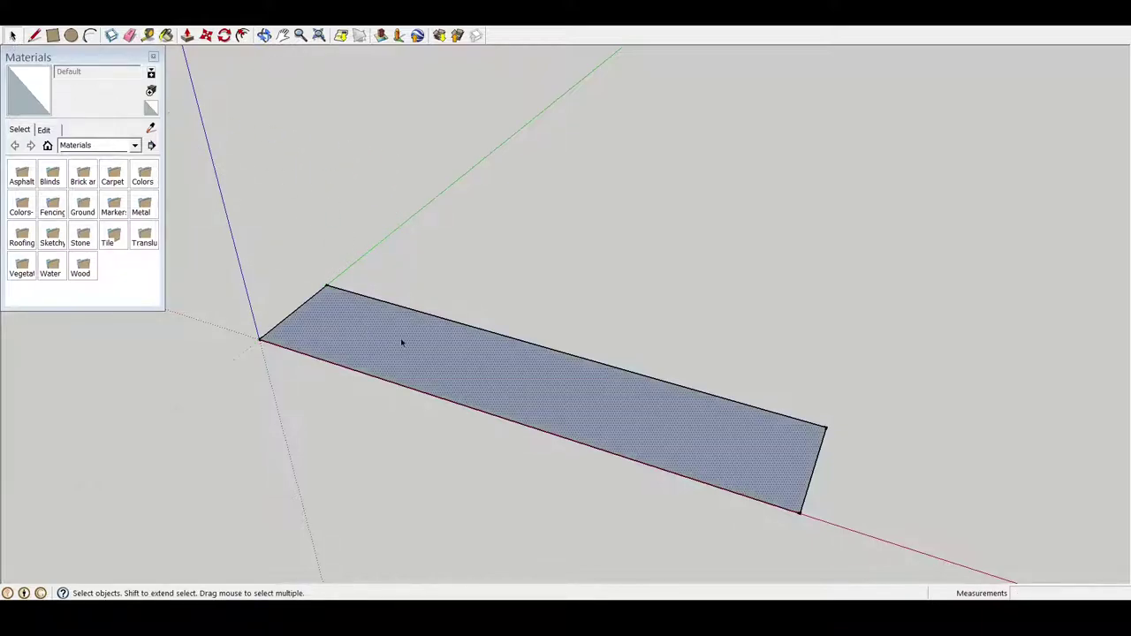
pyautogui.click(468, 306)
pyautogui.moveTo(551, 298)
pyautogui.mouseDown(button='middle')
pyautogui.moveTo(514, 311)
pyautogui.moveTo(457, 363)
pyautogui.moveTo(457, 377)
pyautogui.mouseUp(button='middle')
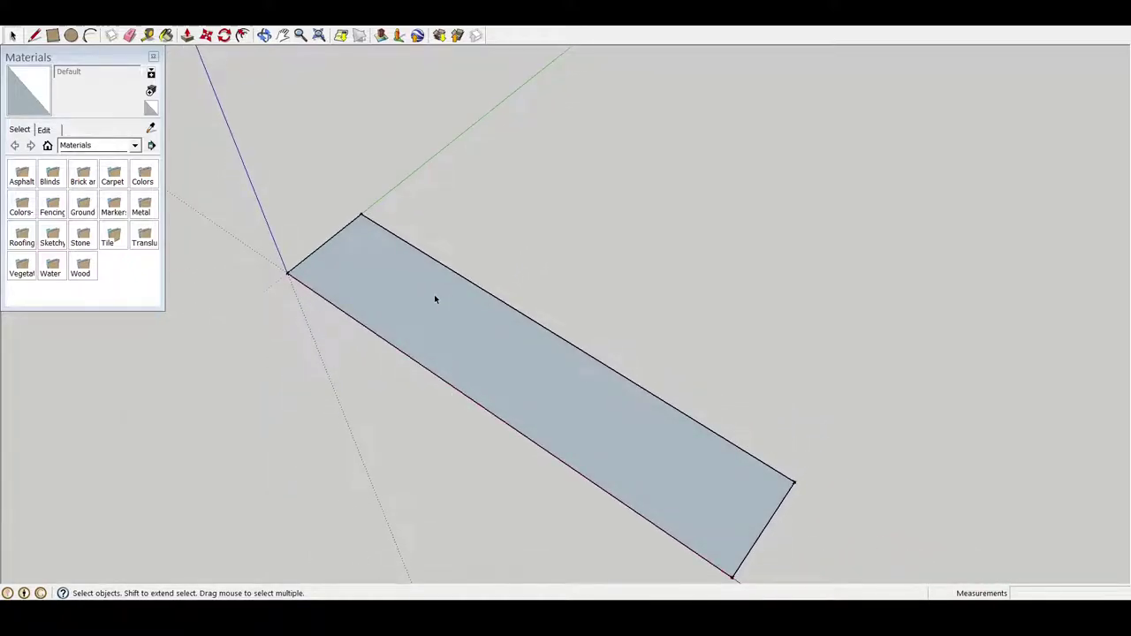
pyautogui.scroll(-2, 434, 299)
pyautogui.scroll(-1, 472, 283)
pyautogui.scroll(2, 479, 239)
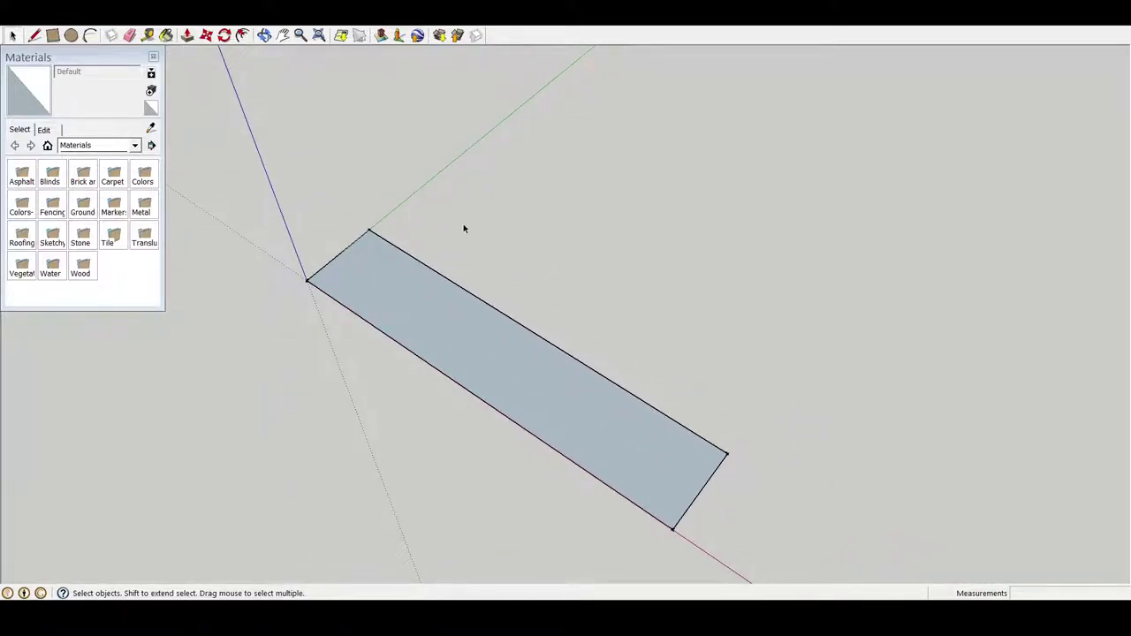
# Draw a 25 × 10 mm rectangle from the face's top corner and erase the shared edge.
pyautogui.click(53, 35)
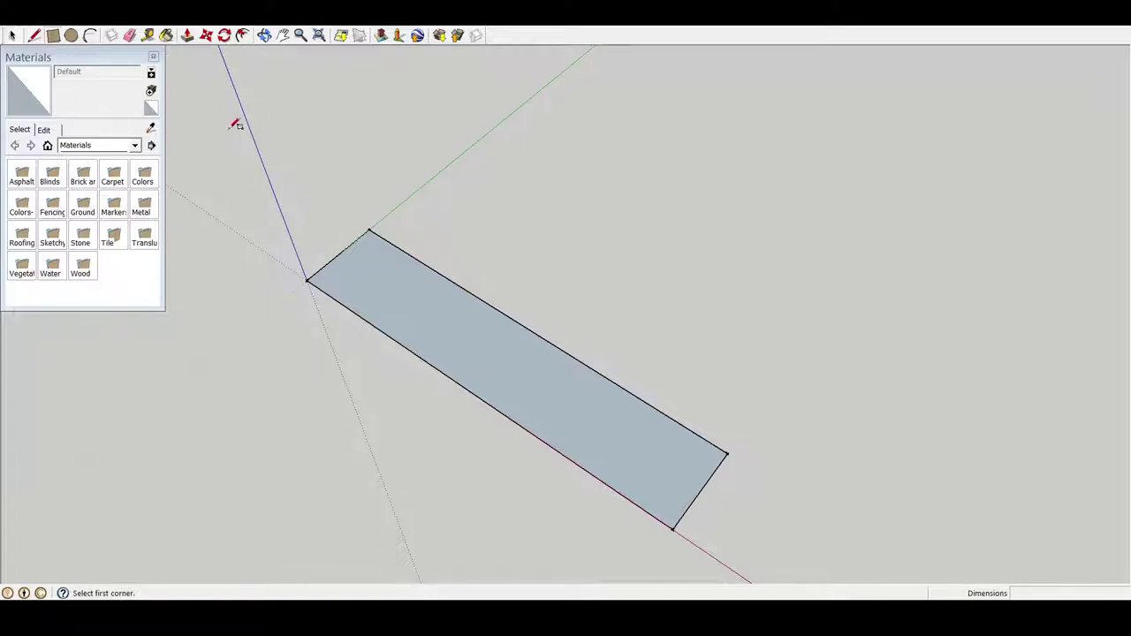
pyautogui.click(369, 232)
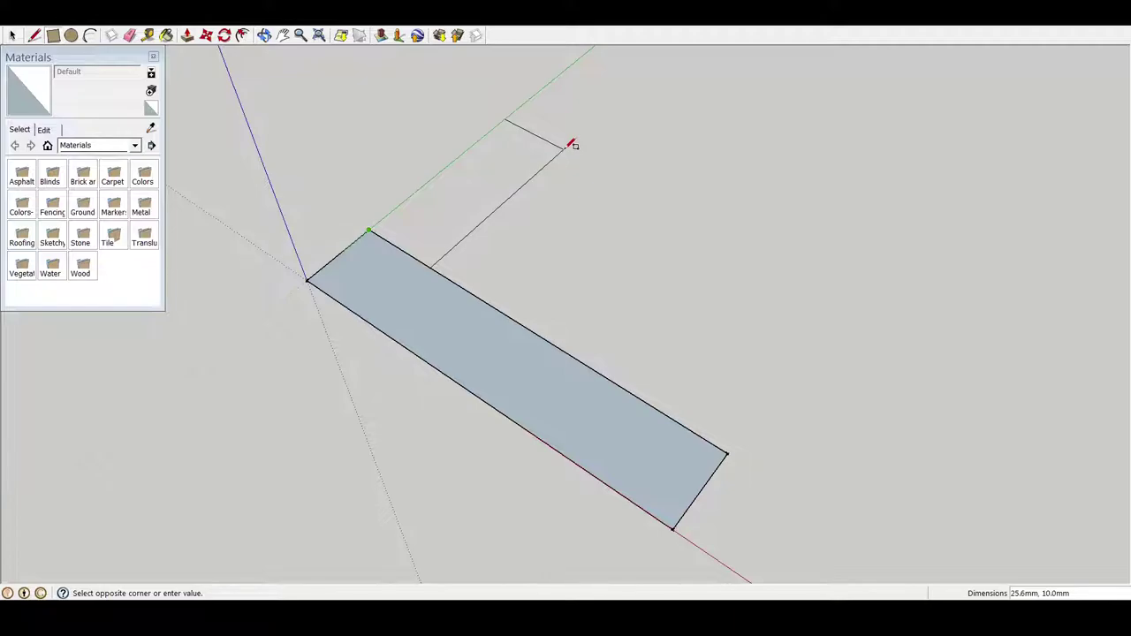
pyautogui.write('5,10')
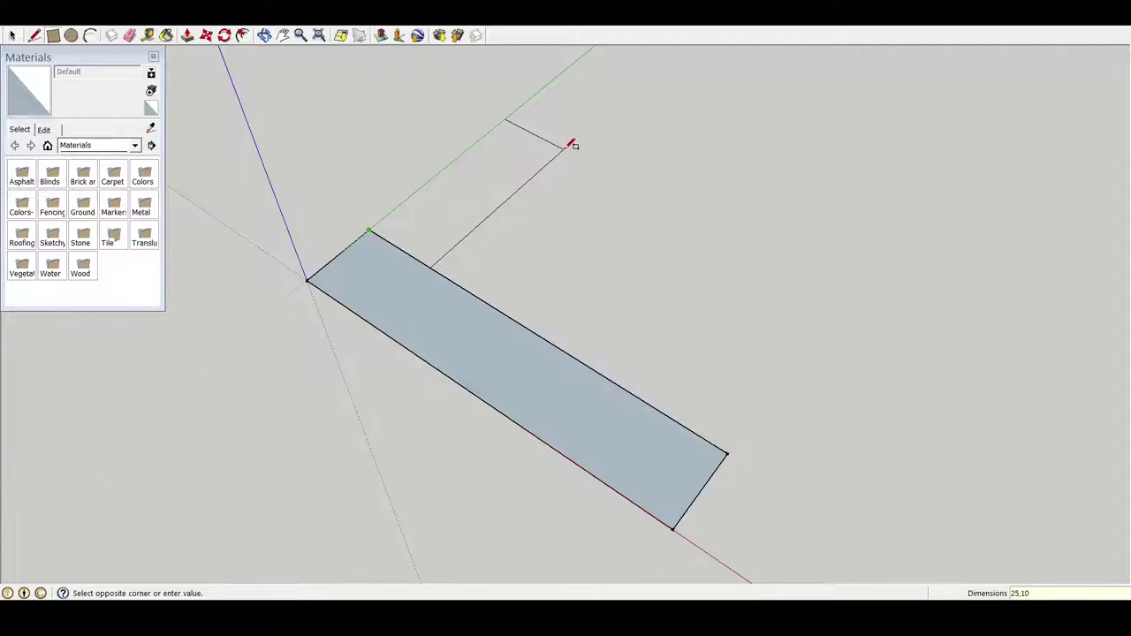
pyautogui.press('Return')
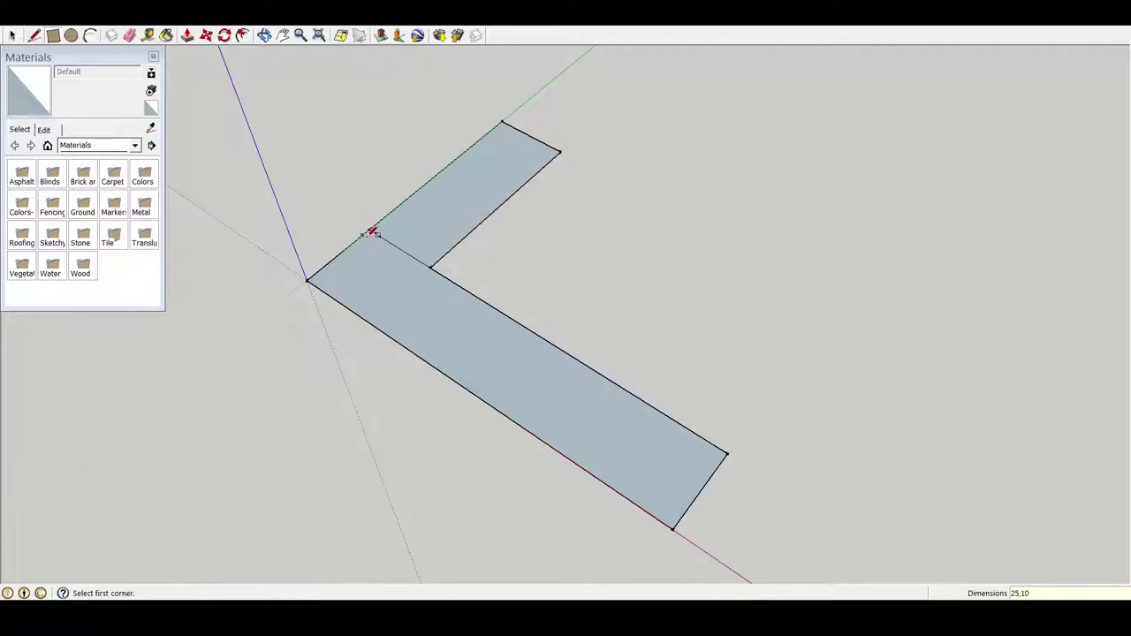
pyautogui.rightClick(382, 238)
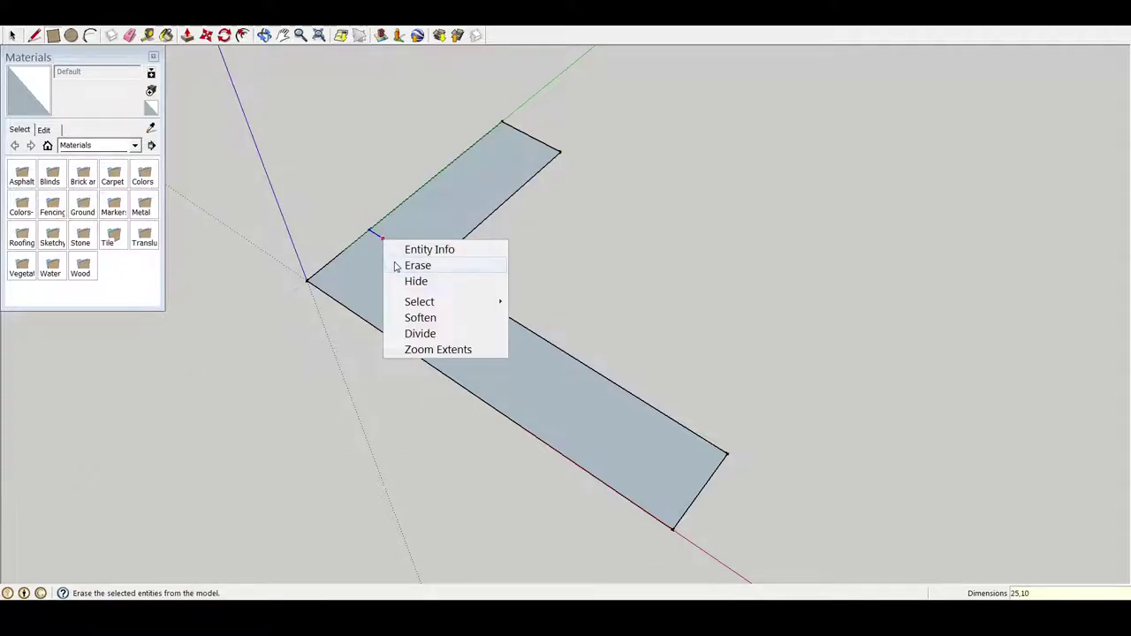
pyautogui.click(396, 266)
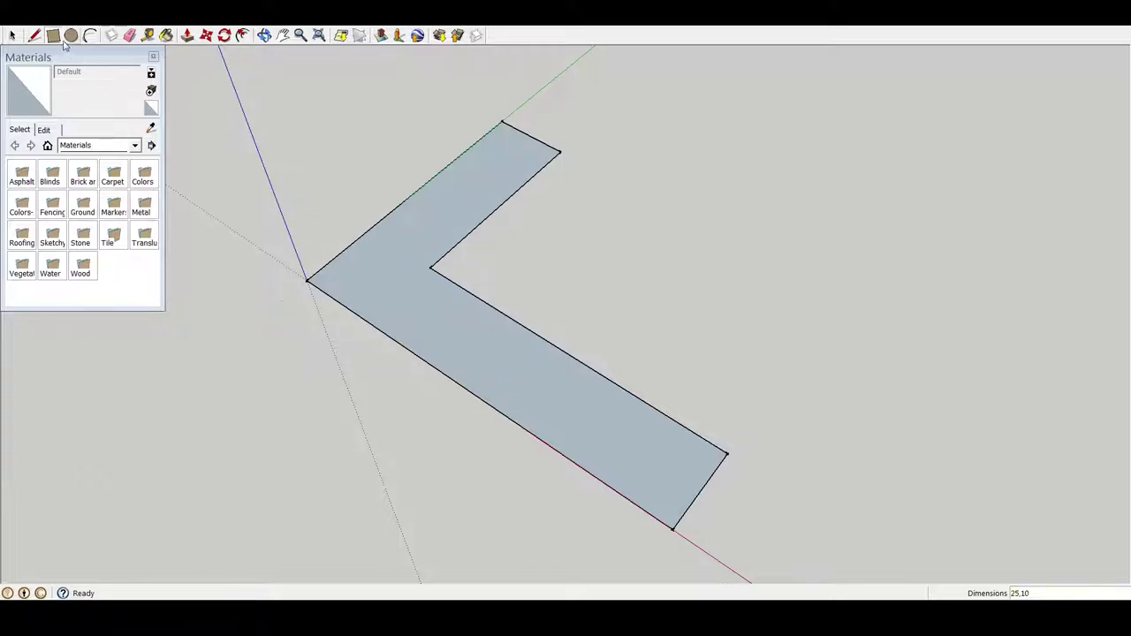
# Begin pulling the L-shaped face upward with Push/Pull, inspect it, then cancel the extrusion.
pyautogui.click(187, 36)
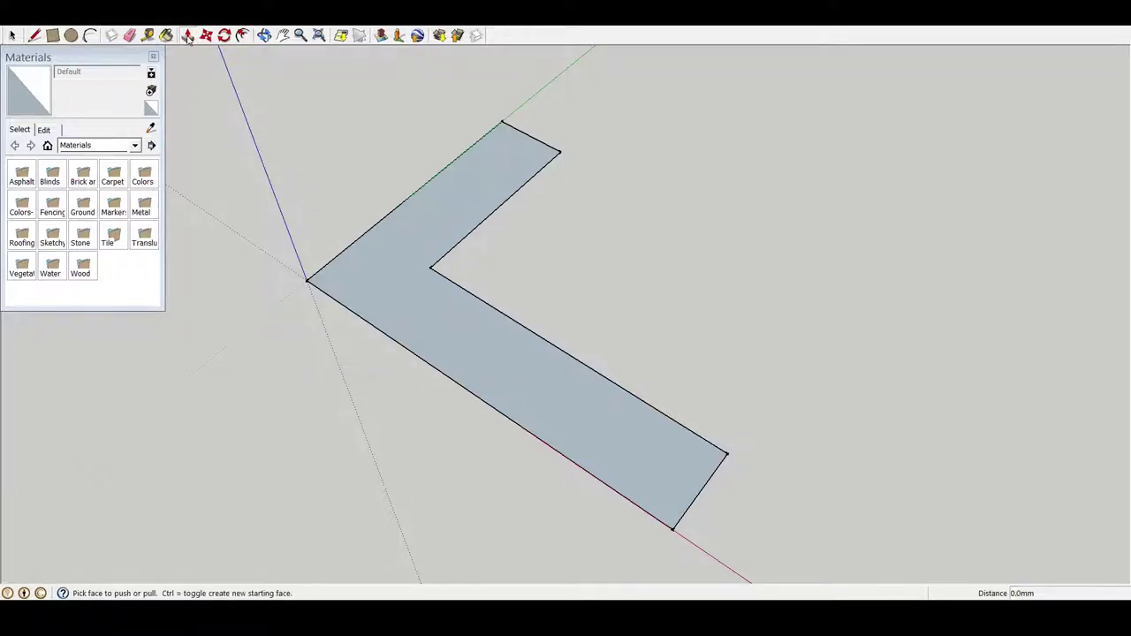
pyautogui.moveTo(620, 210); pyautogui.dragTo(549, 157, button='middle')
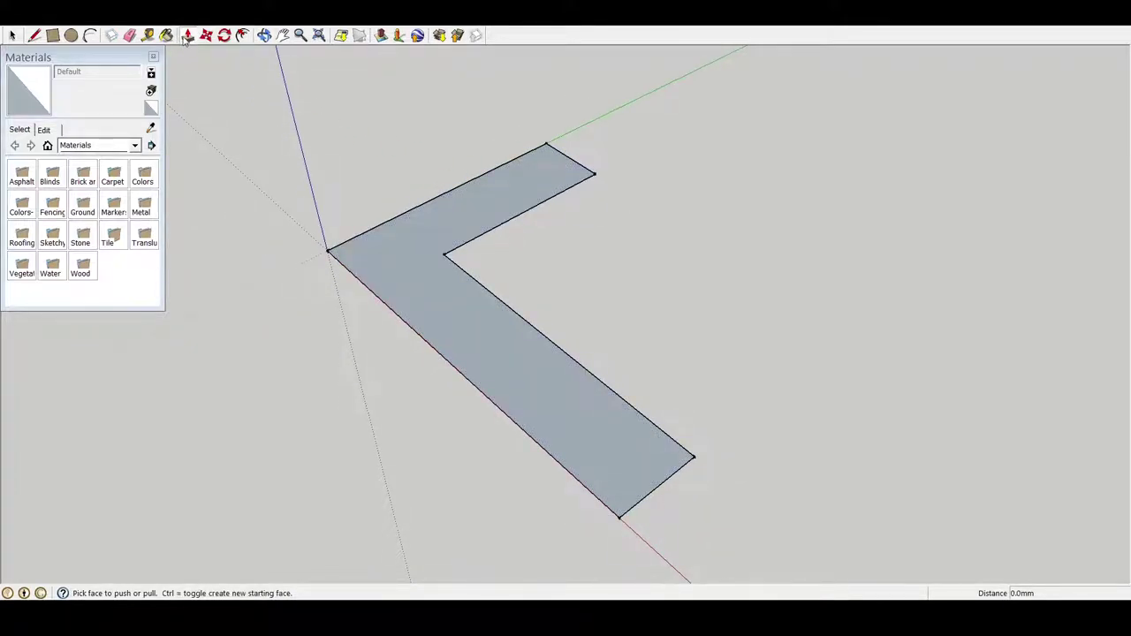
pyautogui.click(434, 226)
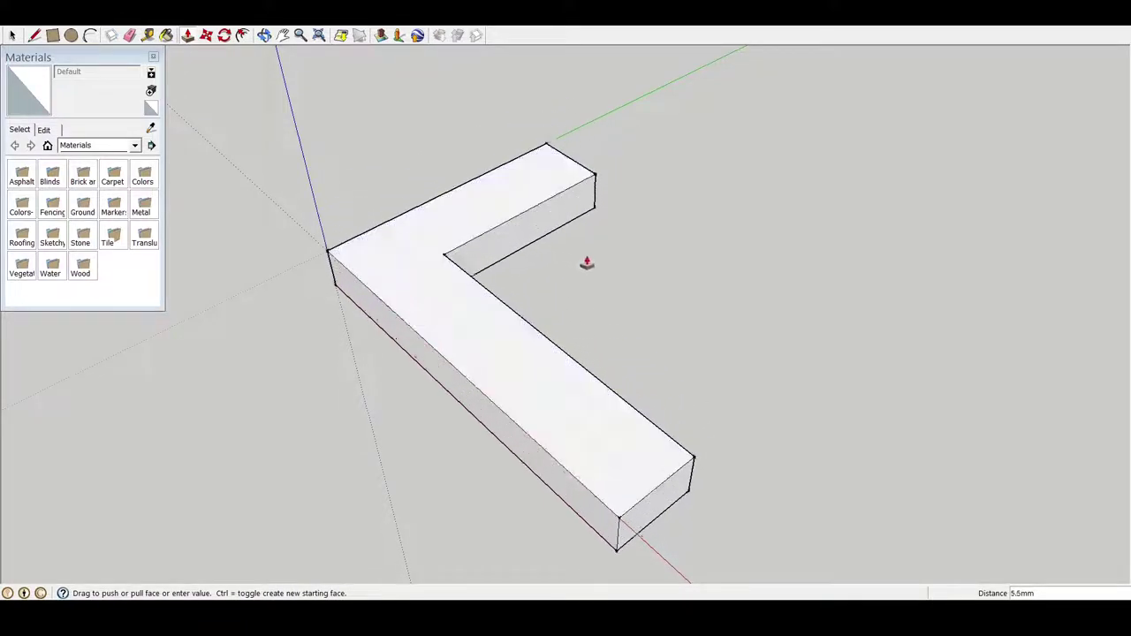
pyautogui.scroll(-2, 450, 271)
pyautogui.scroll(-2, 460, 293)
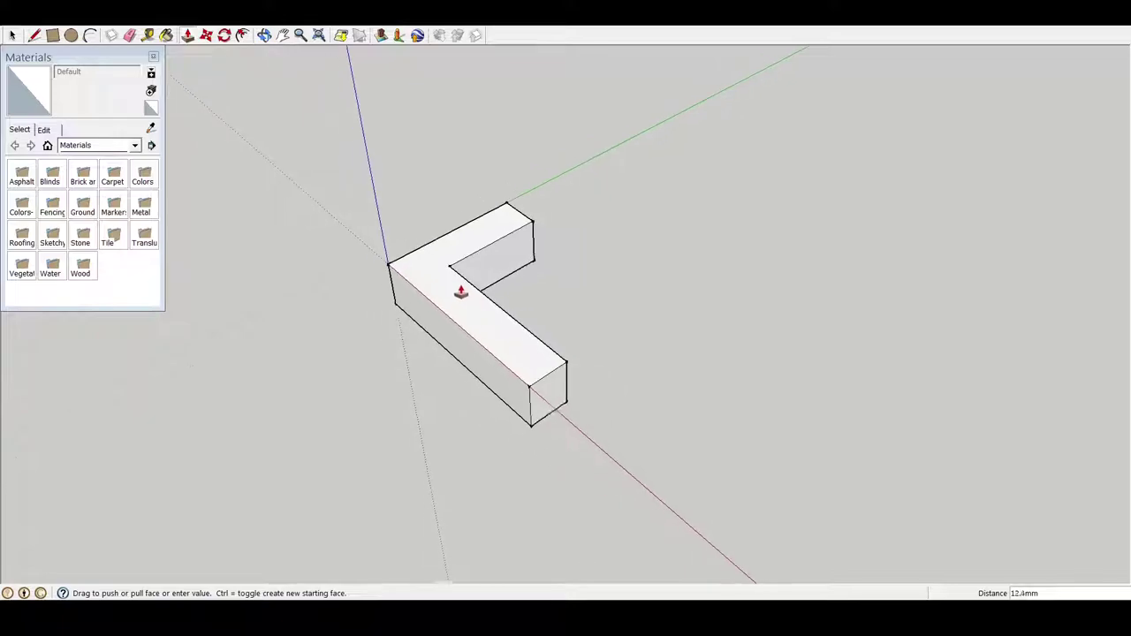
pyautogui.click(448, 151)
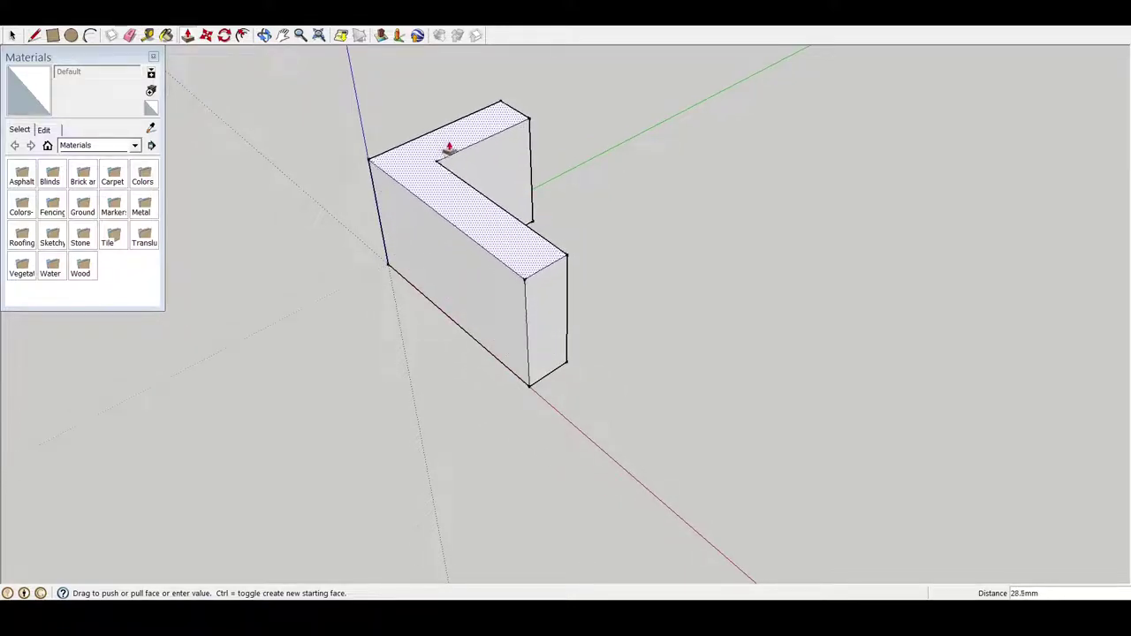
pyautogui.moveTo(518, 144); pyautogui.dragTo(468, 97, button='middle')
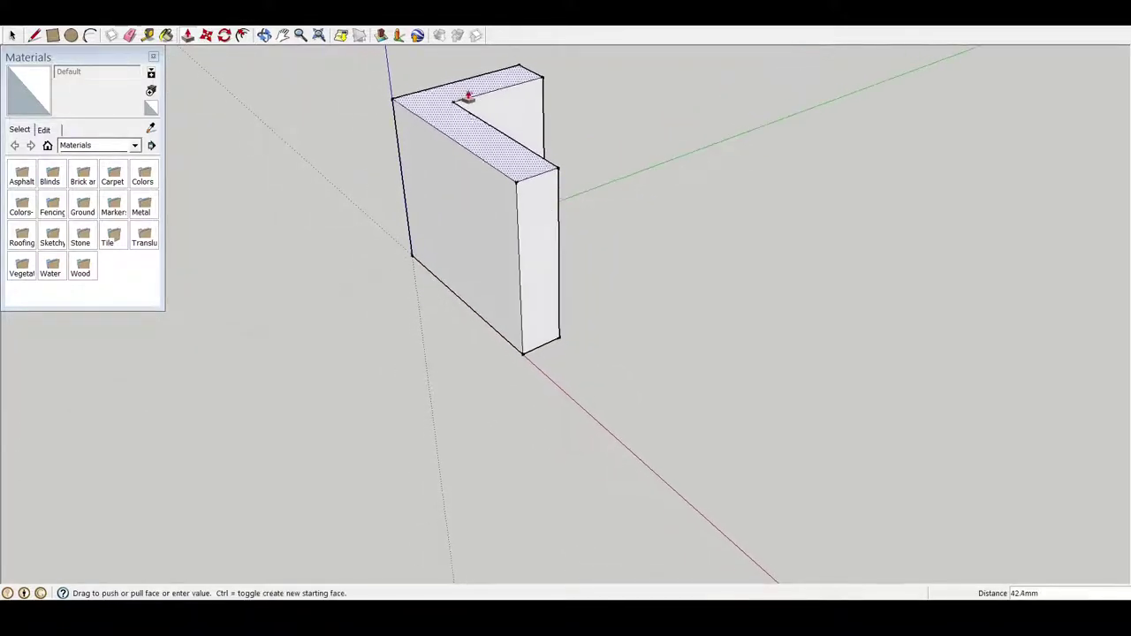
pyautogui.moveTo(543, 171); pyautogui.dragTo(472, 84, button='middle')
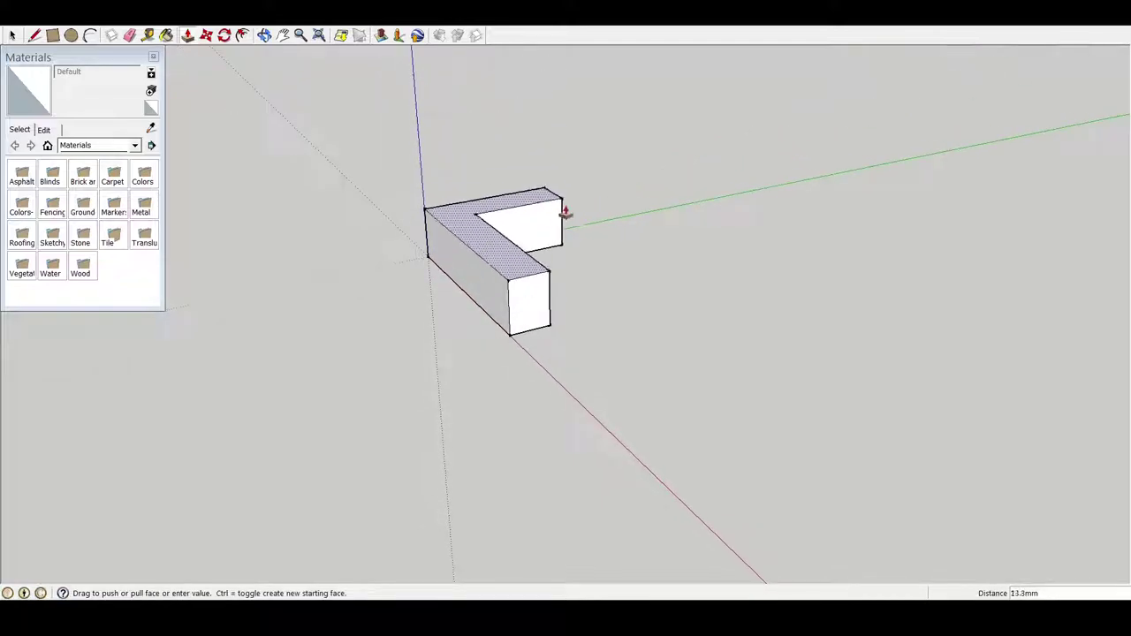
pyautogui.moveTo(565, 212)
pyautogui.mouseDown(button='middle')
pyautogui.moveTo(510, 151)
pyautogui.moveTo(543, 71)
pyautogui.moveTo(520, 215)
pyautogui.moveTo(507, 161)
pyautogui.moveTo(500, 236)
pyautogui.moveTo(503, 174)
pyautogui.moveTo(594, 137)
pyautogui.moveTo(412, 348)
pyautogui.mouseUp(button='middle')
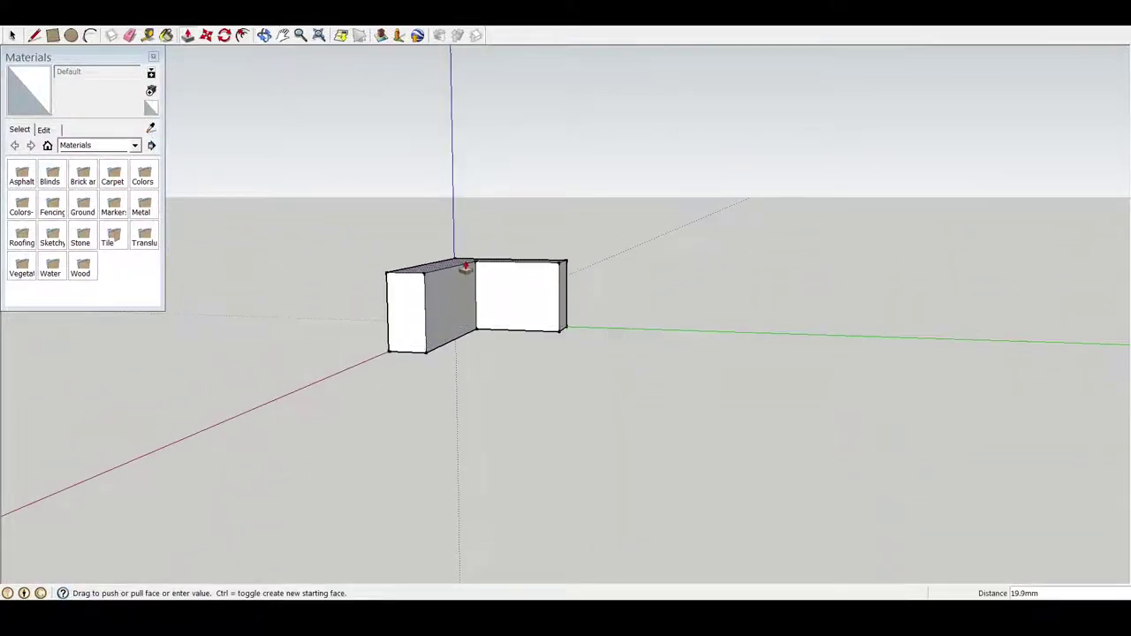
pyautogui.moveTo(465, 267)
pyautogui.mouseDown(button='middle')
pyautogui.moveTo(569, 315)
pyautogui.moveTo(689, 401)
pyautogui.moveTo(750, 462)
pyautogui.moveTo(609, 425)
pyautogui.moveTo(512, 351)
pyautogui.mouseUp(button='middle')
pyautogui.moveTo(558, 313); pyautogui.dragTo(509, 225, button='middle')
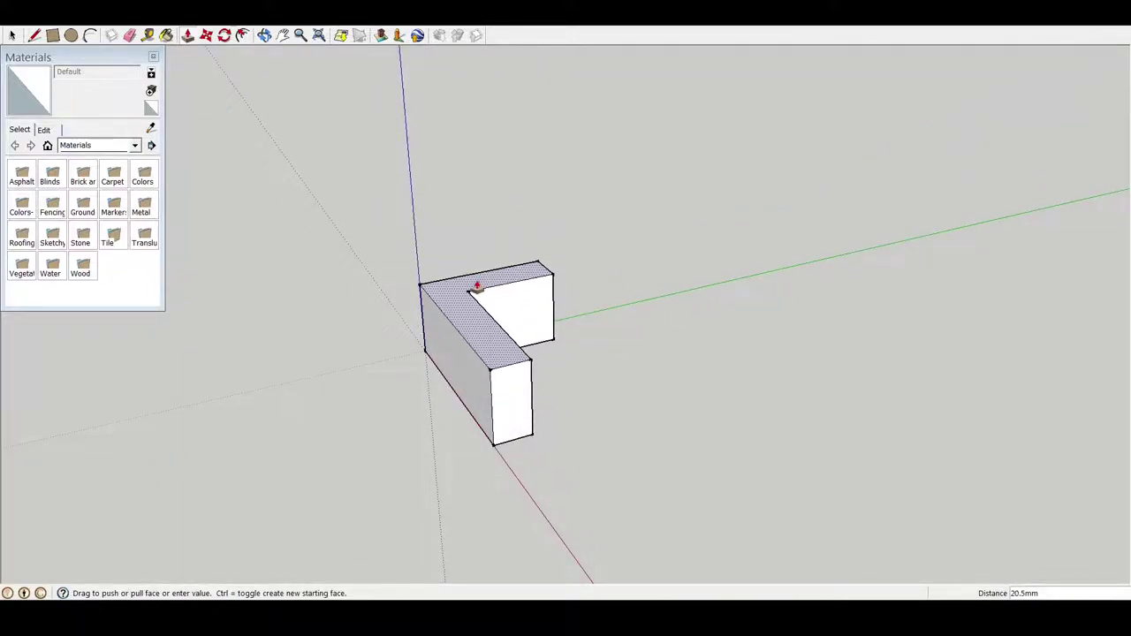
pyautogui.press('Escape')
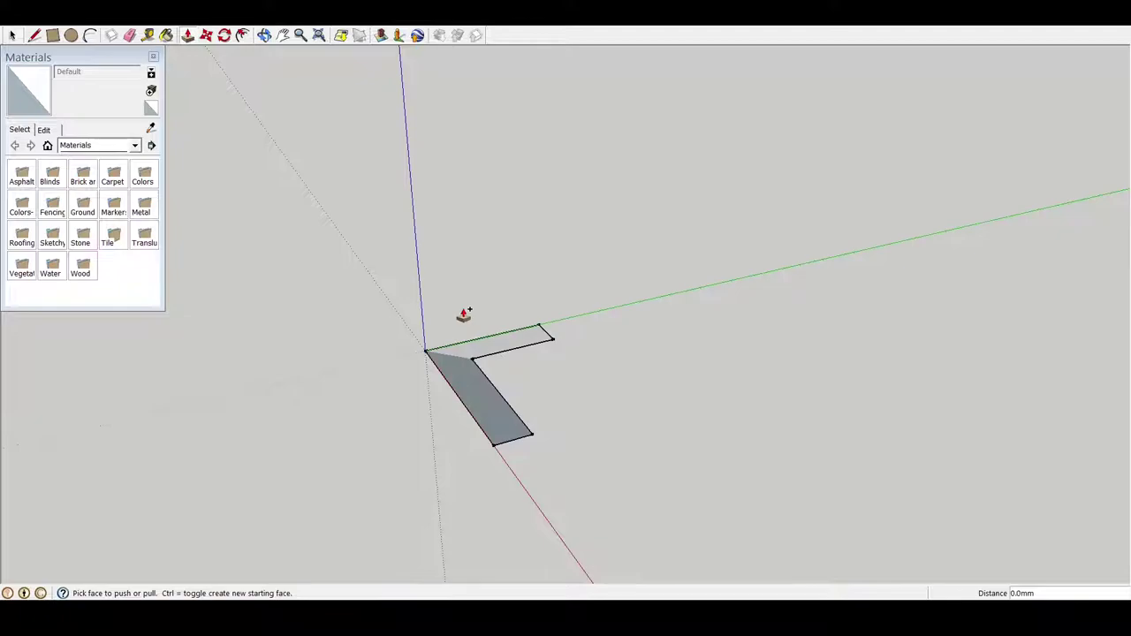
# Flatten the rough 9.8 mm attempt and extrude the L-shaped face exactly 10 mm.
pyautogui.click(486, 346)
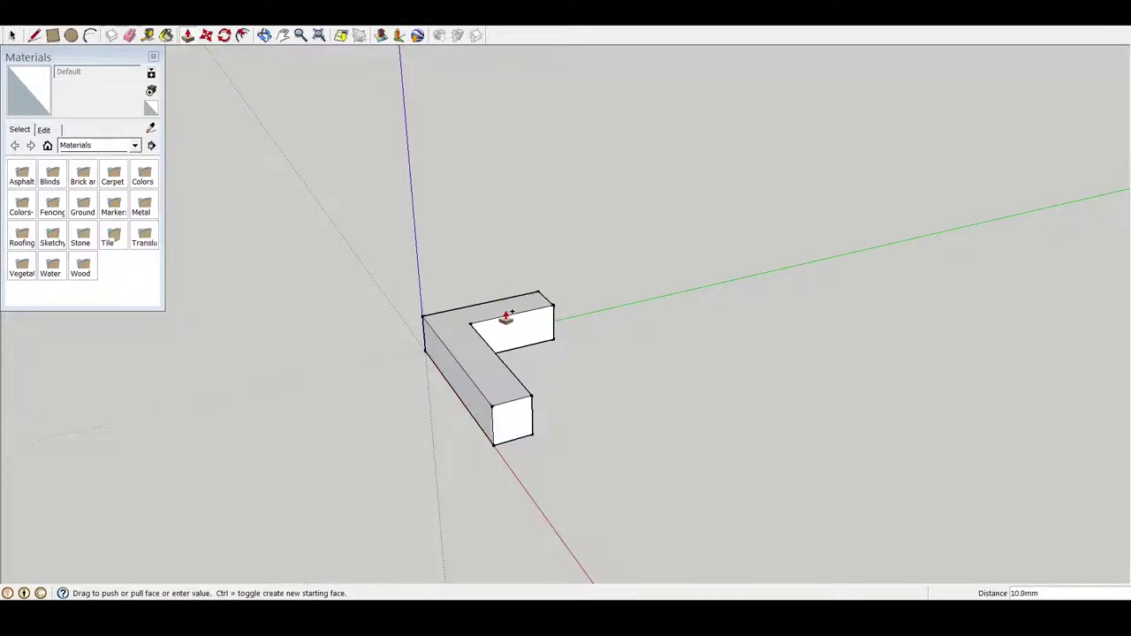
pyautogui.click(506, 321)
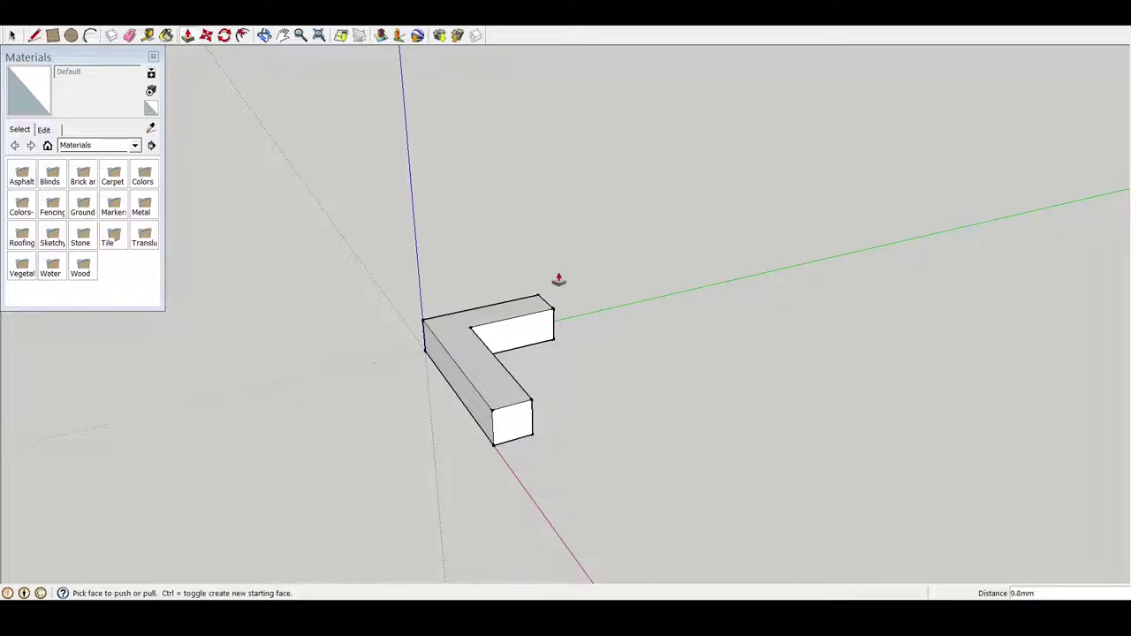
pyautogui.moveTo(669, 354)
pyautogui.mouseDown(button='middle')
pyautogui.moveTo(631, 242)
pyautogui.moveTo(588, 257)
pyautogui.moveTo(590, 195)
pyautogui.moveTo(702, 528)
pyautogui.mouseUp(button='middle')
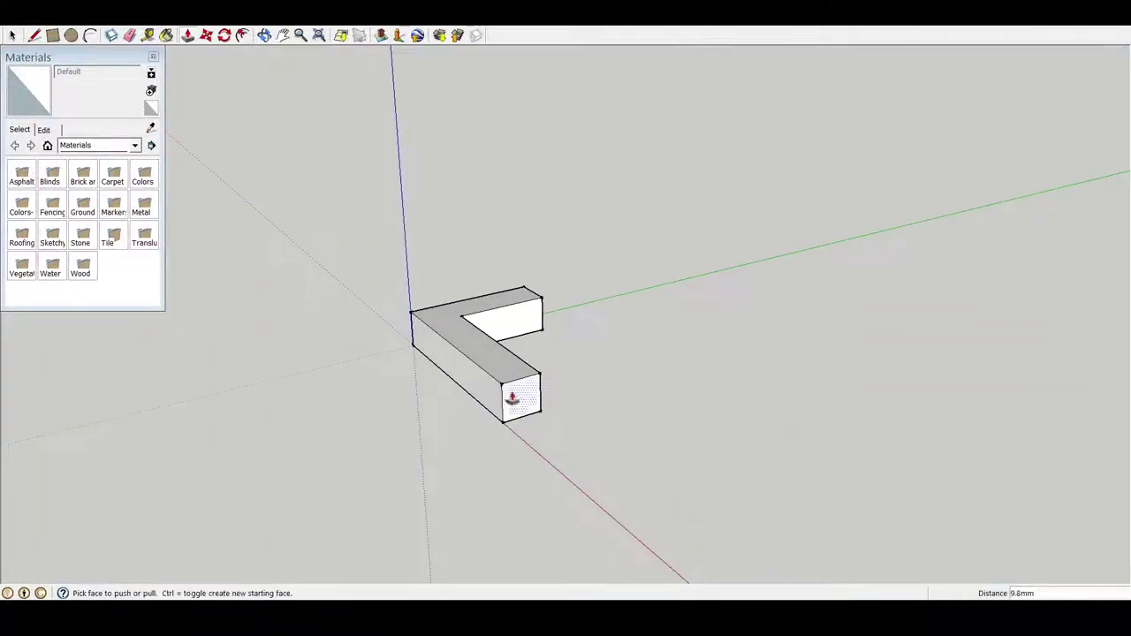
pyautogui.click(480, 359)
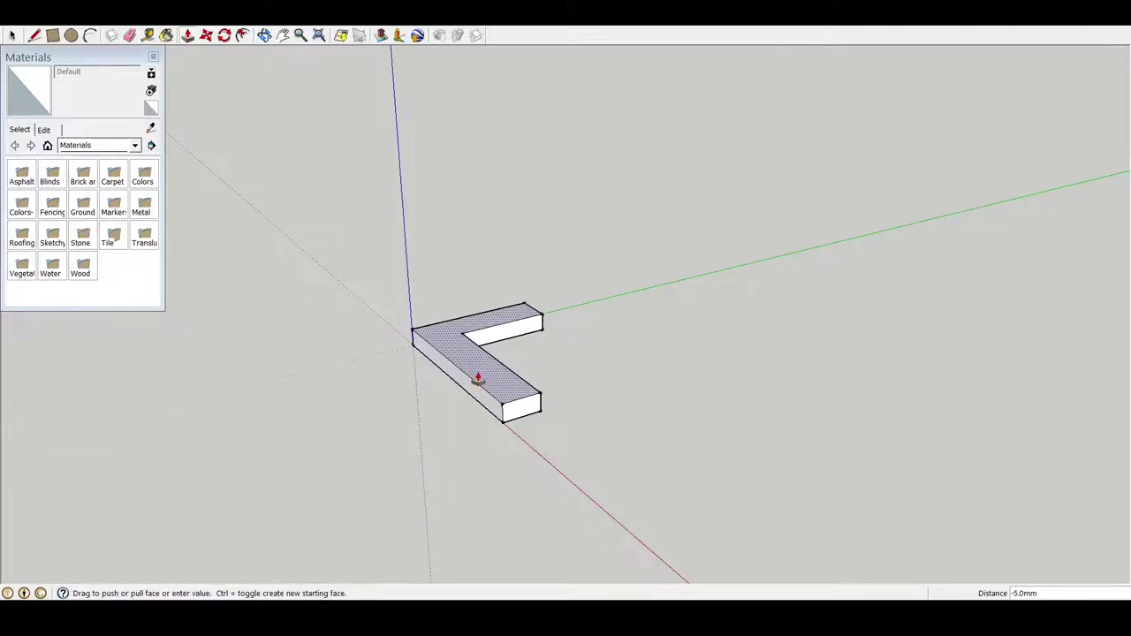
pyautogui.write('-10')
pyautogui.press('Return')
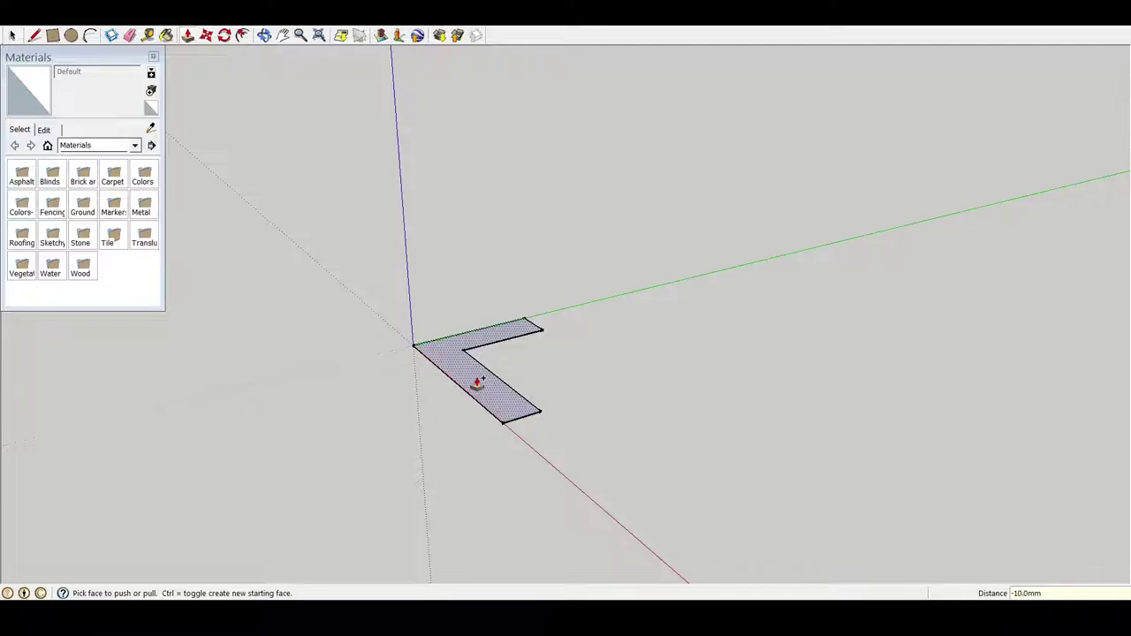
pyautogui.doubleClick(478, 382)
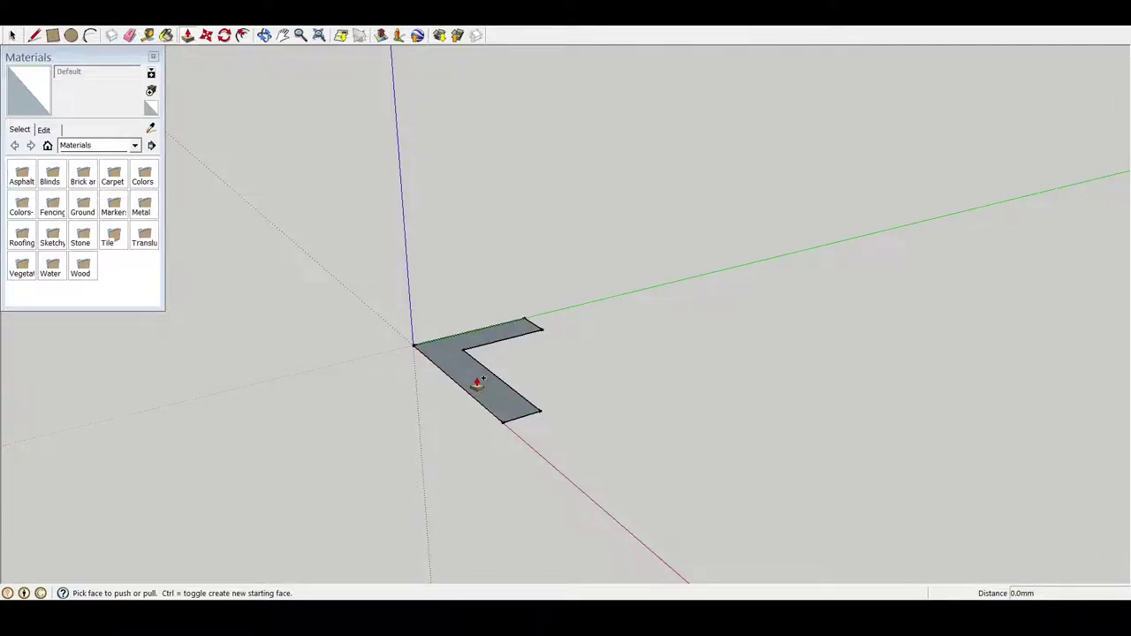
pyautogui.moveTo(477, 382); pyautogui.dragTo(479, 316)
pyautogui.write('10')
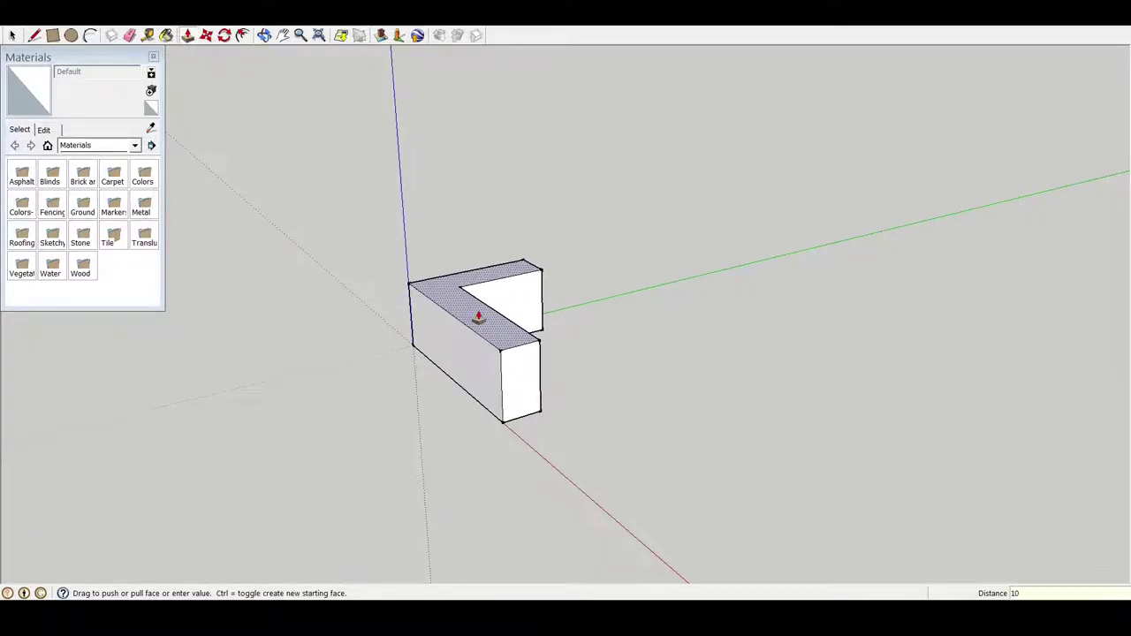
pyautogui.press('Return')
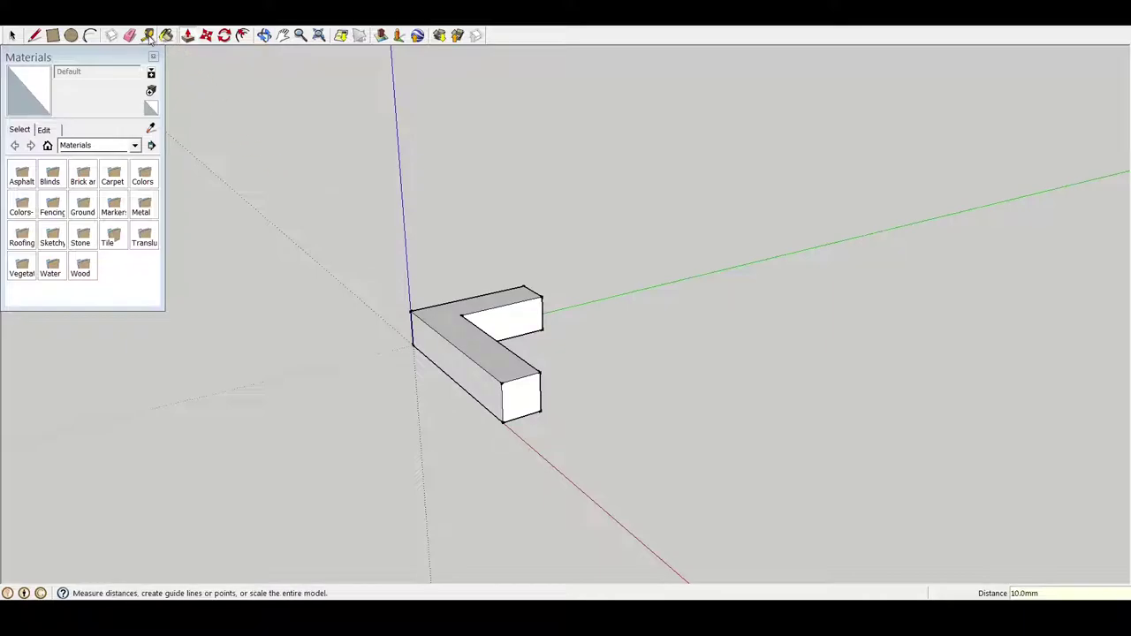
pyautogui.click(149, 37)
pyautogui.click(502, 422)
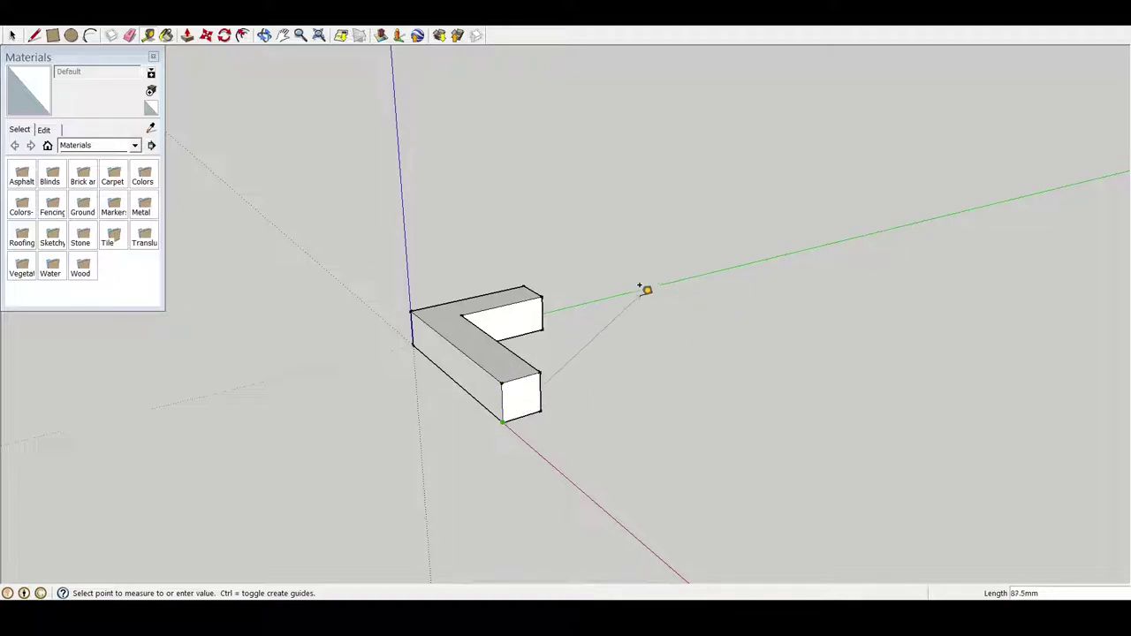
pyautogui.click(13, 36)
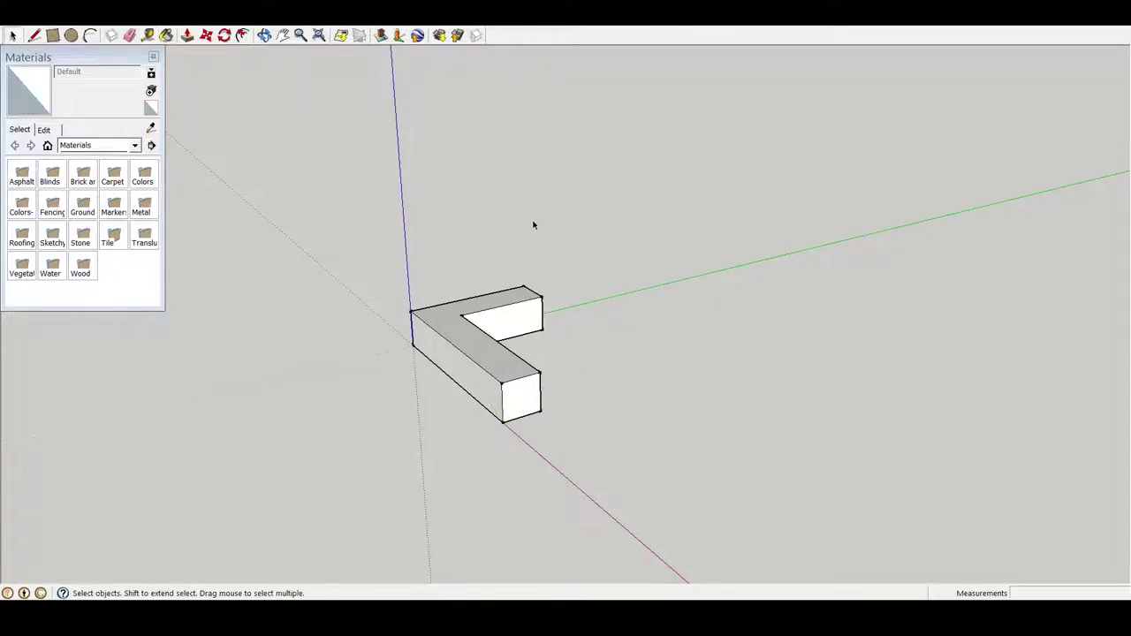
pyautogui.scroll(2, 557, 377)
pyautogui.scroll(2, 556, 377)
pyautogui.moveTo(582, 356)
pyautogui.mouseDown(button='middle')
pyautogui.moveTo(538, 218)
pyautogui.moveTo(364, 89)
pyautogui.mouseUp(button='middle')
pyautogui.moveTo(447, 361)
pyautogui.mouseDown(button='middle')
pyautogui.moveTo(454, 327)
pyautogui.moveTo(321, 233)
pyautogui.moveTo(543, 56)
pyautogui.moveTo(518, 333)
pyautogui.moveTo(713, 220)
pyautogui.moveTo(767, 203)
pyautogui.moveTo(613, 343)
pyautogui.moveTo(534, 480)
pyautogui.moveTo(672, 523)
pyautogui.moveTo(416, 256)
pyautogui.moveTo(292, 341)
pyautogui.moveTo(149, 108)
pyautogui.mouseUp(button='middle')
pyautogui.scroll(-3, 289, 347)
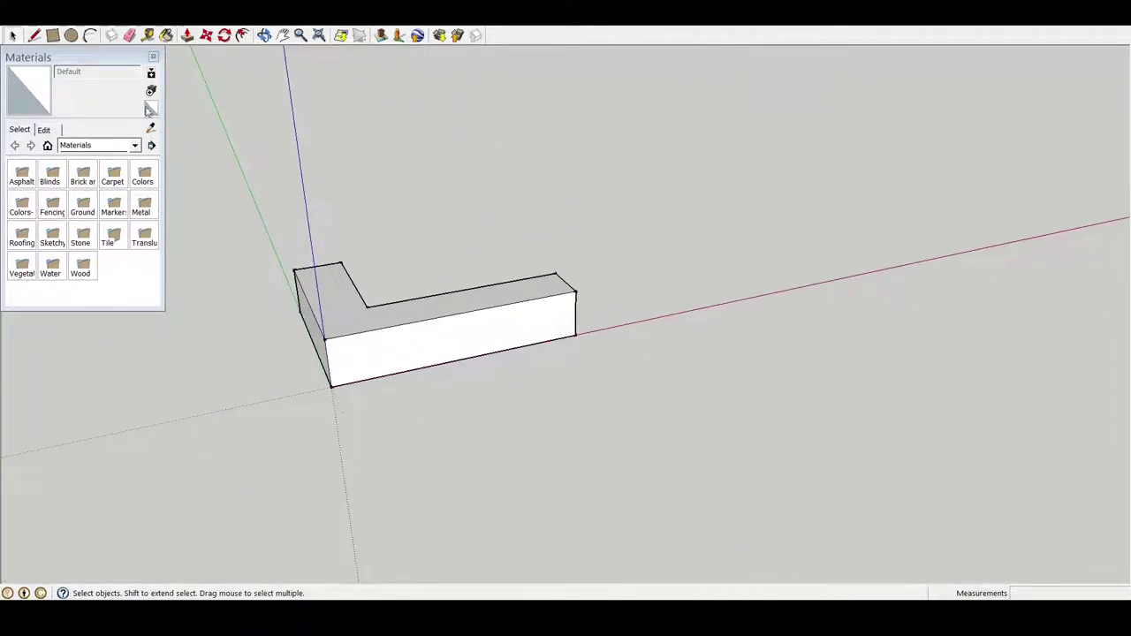
pyautogui.click(28, 29)
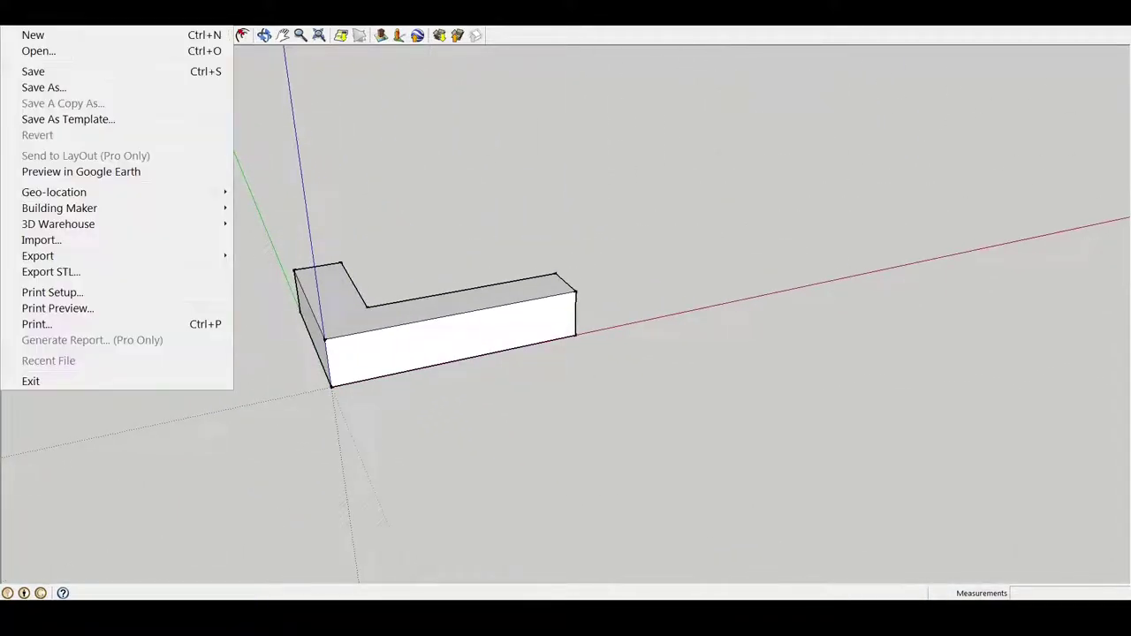
pyautogui.click(63, 271)
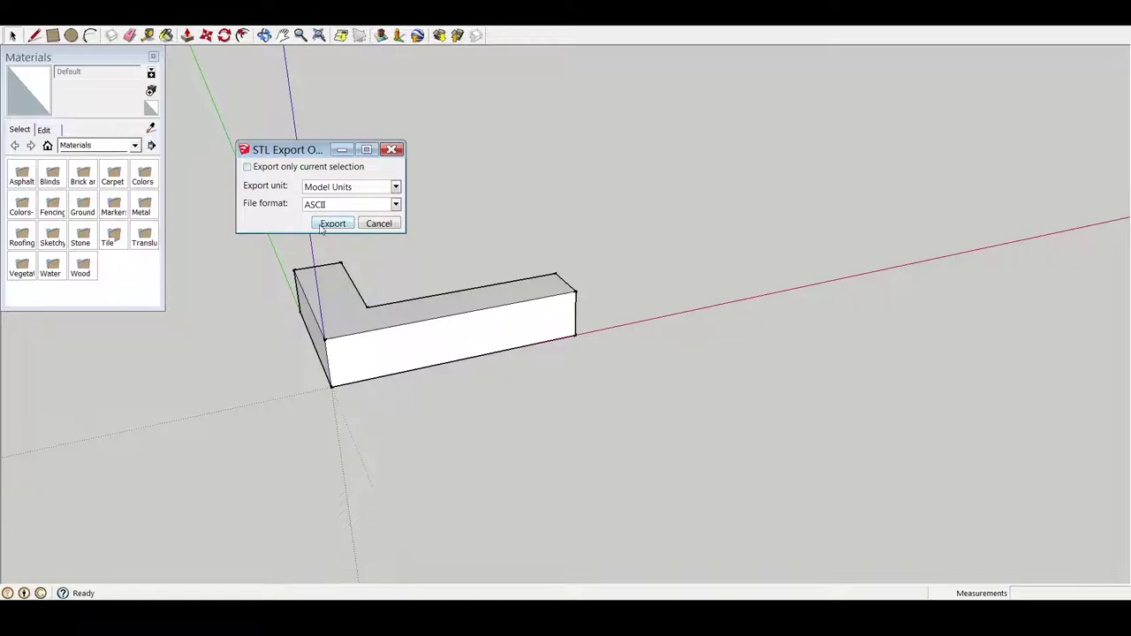
pyautogui.click(322, 226)
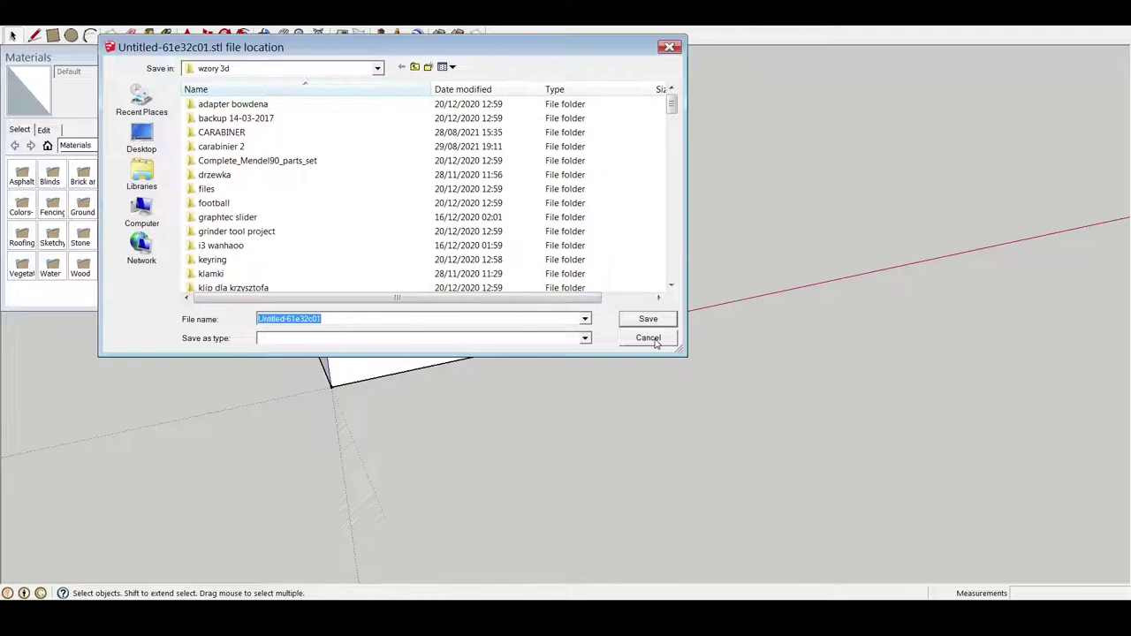
pyautogui.click(657, 344)
pyautogui.moveTo(667, 227); pyautogui.dragTo(348, 190, button='middle')
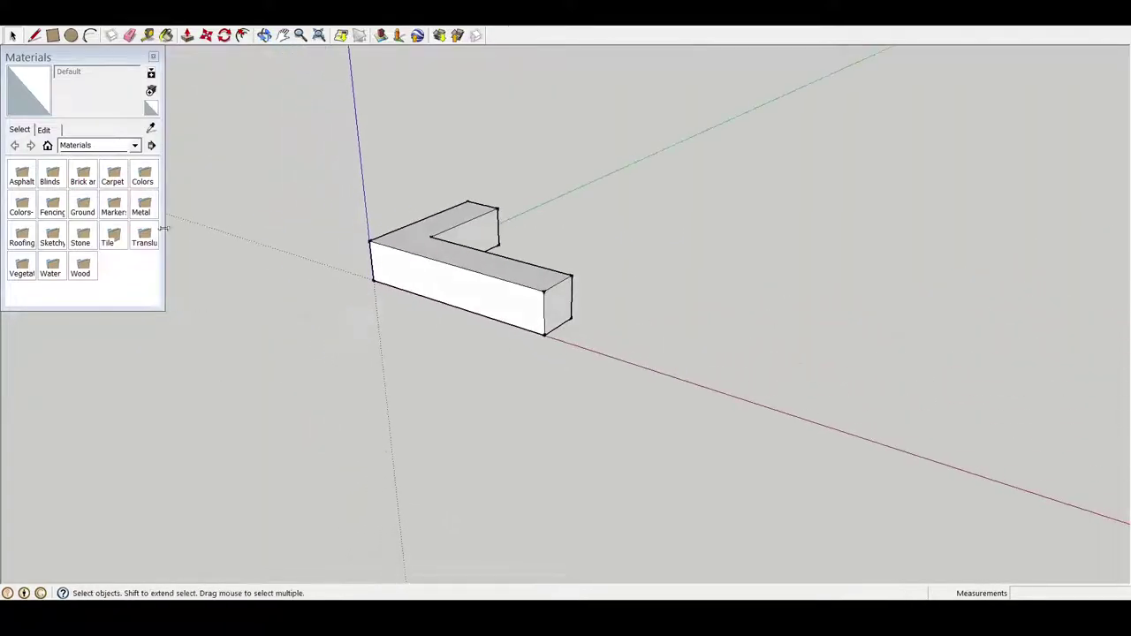
pyautogui.scroll(3, 354, 161)
pyautogui.scroll(2, 649, 283)
pyautogui.moveTo(707, 238)
pyautogui.mouseDown(button='middle')
pyautogui.moveTo(543, 235)
pyautogui.moveTo(534, 272)
pyautogui.moveTo(664, 429)
pyautogui.moveTo(658, 301)
pyautogui.moveTo(766, 333)
pyautogui.mouseUp(button='middle')
pyautogui.scroll(-2, 534, 272)
pyautogui.scroll(-2, 578, 301)
pyautogui.scroll(2, 775, 361)
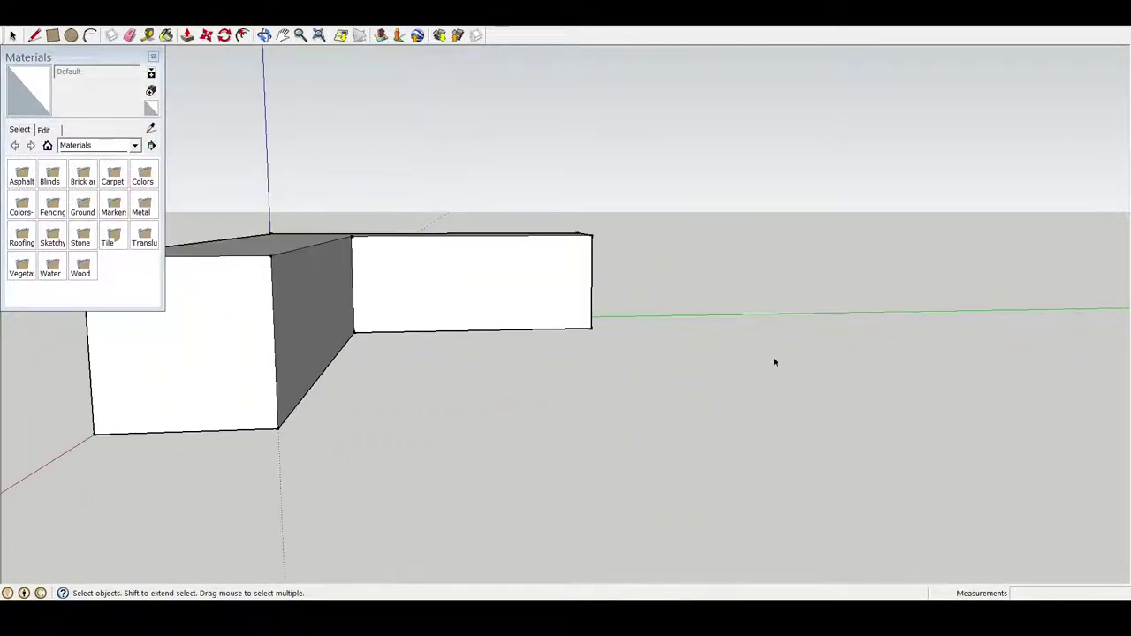
pyautogui.scroll(2, 720, 255)
pyautogui.moveTo(720, 255); pyautogui.dragTo(634, 318, button='middle')
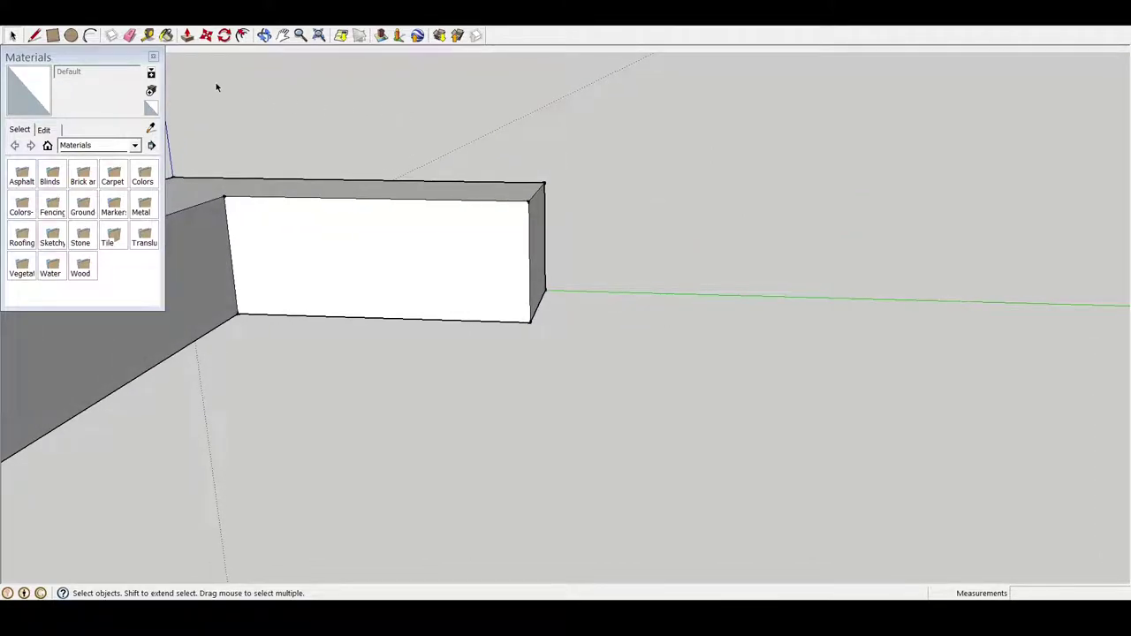
pyautogui.click(147, 37)
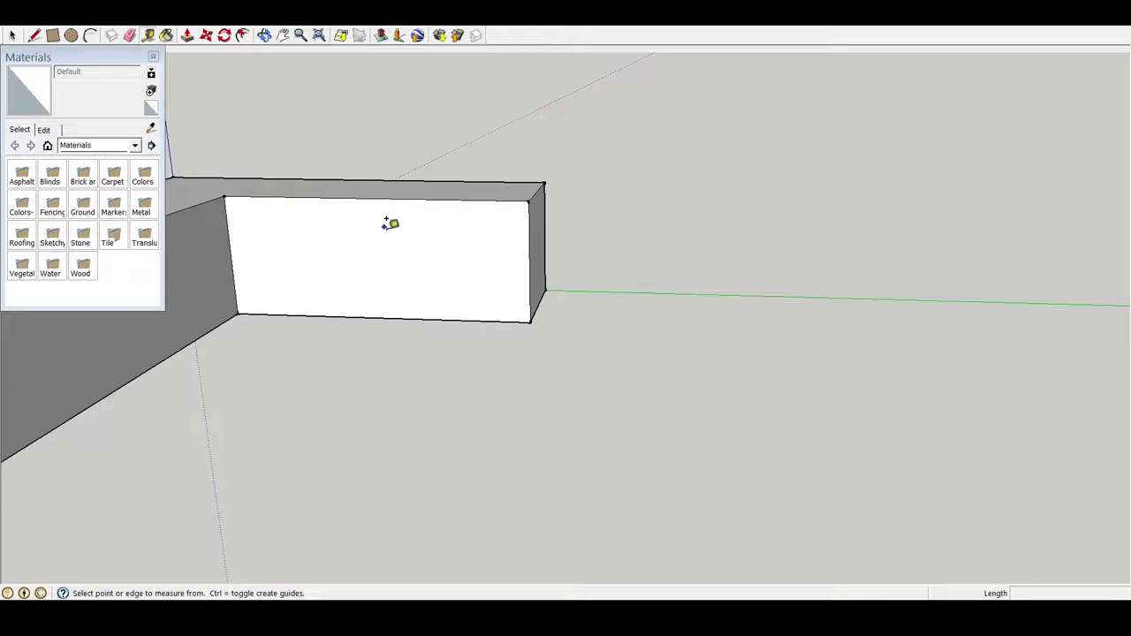
pyautogui.click(533, 316)
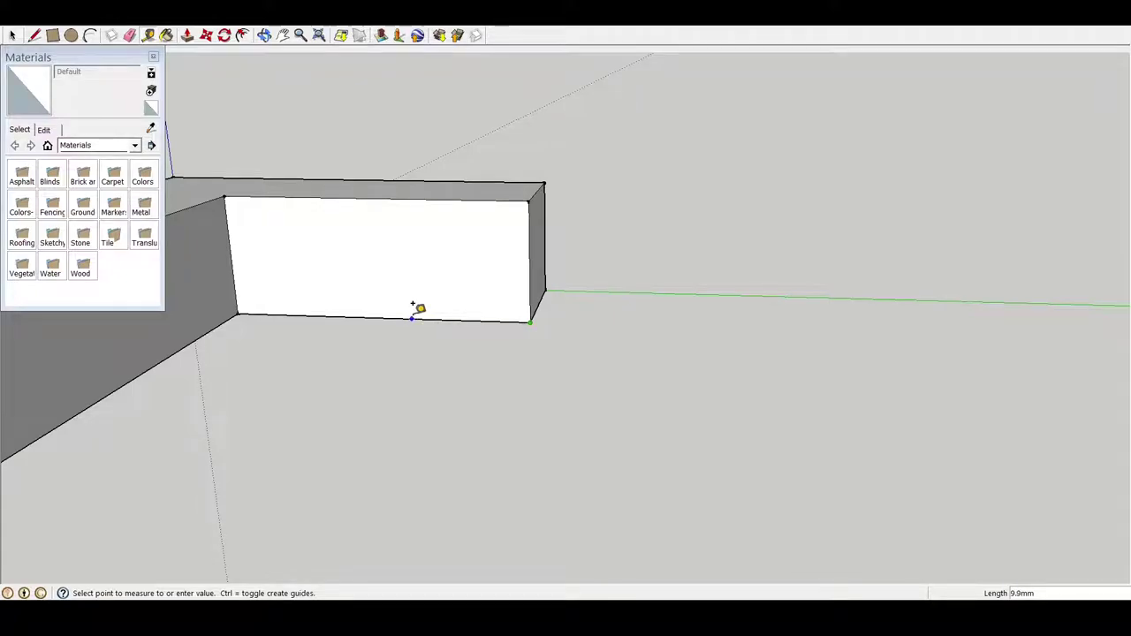
pyautogui.write('10')
pyautogui.press('Return')
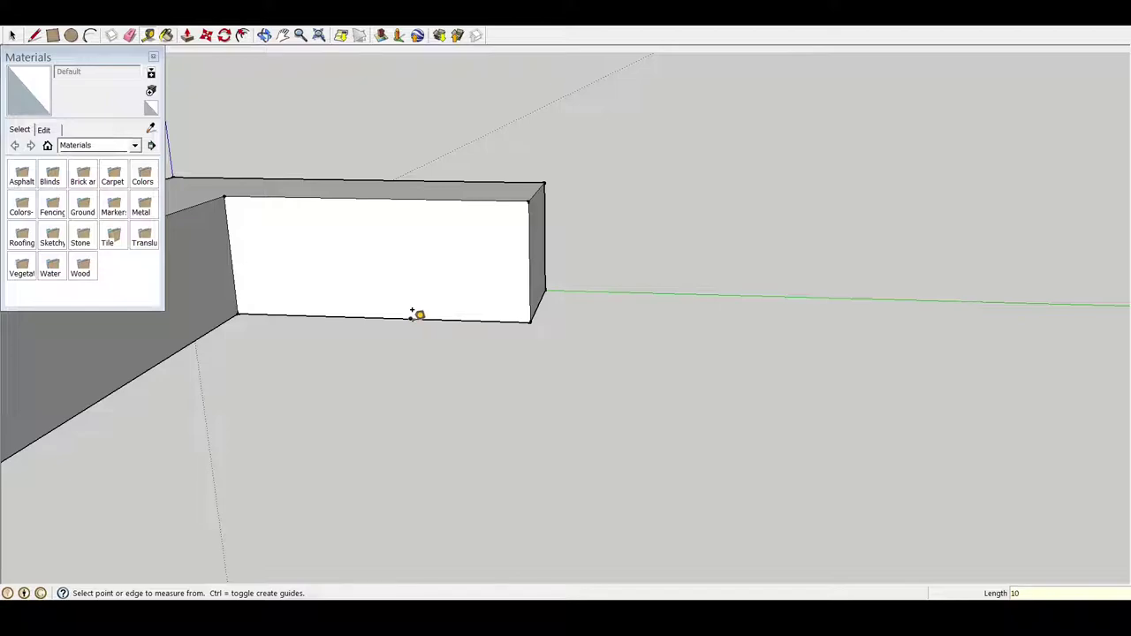
pyautogui.click(411, 316)
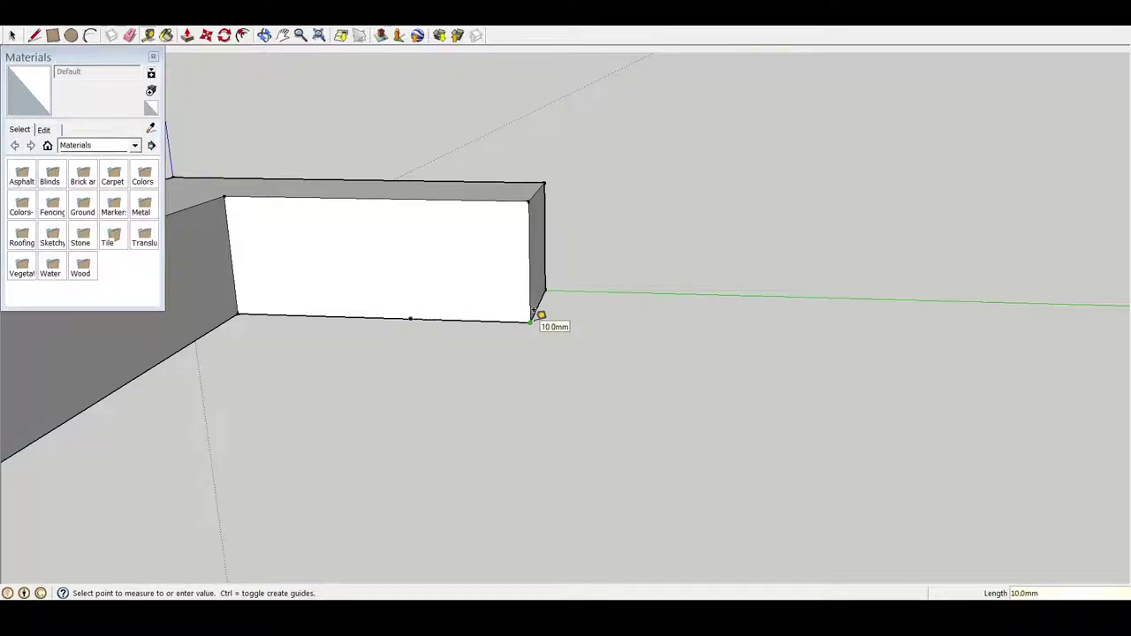
pyautogui.rightClick(465, 271)
pyautogui.click(439, 250)
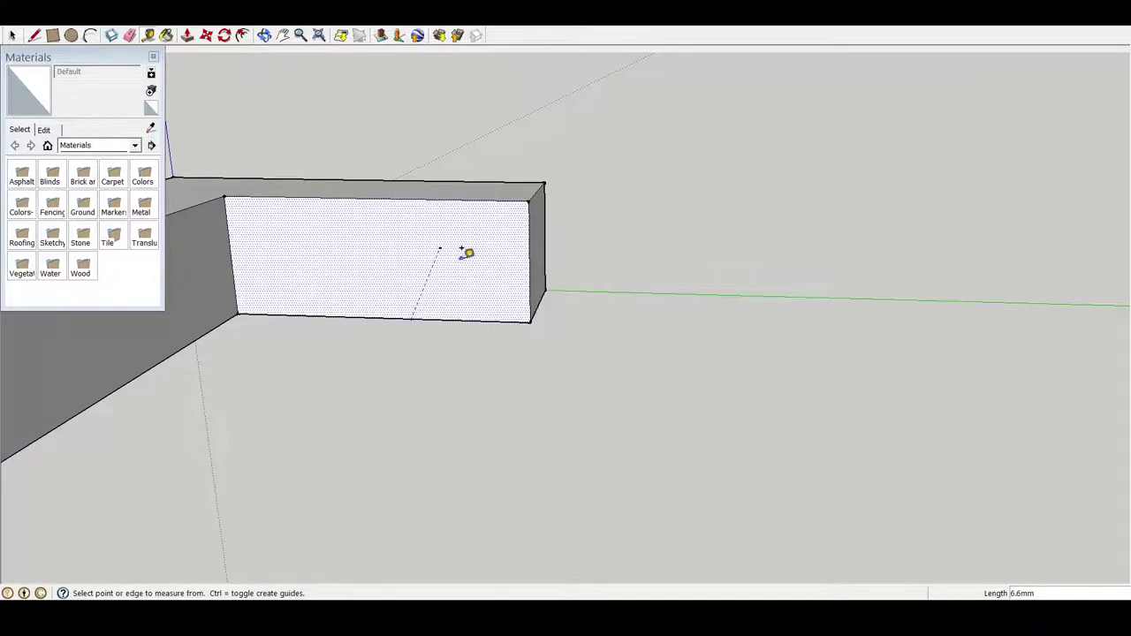
pyautogui.hotkey('ctrl', 'z')
pyautogui.click(411, 317)
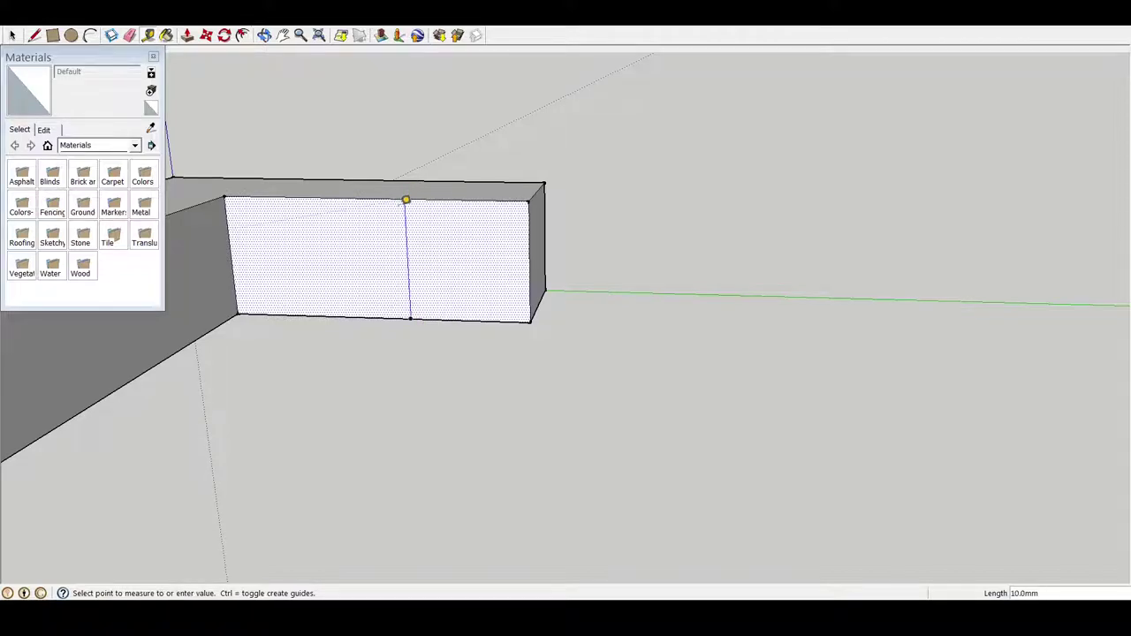
pyautogui.scroll(-2, 495, 288)
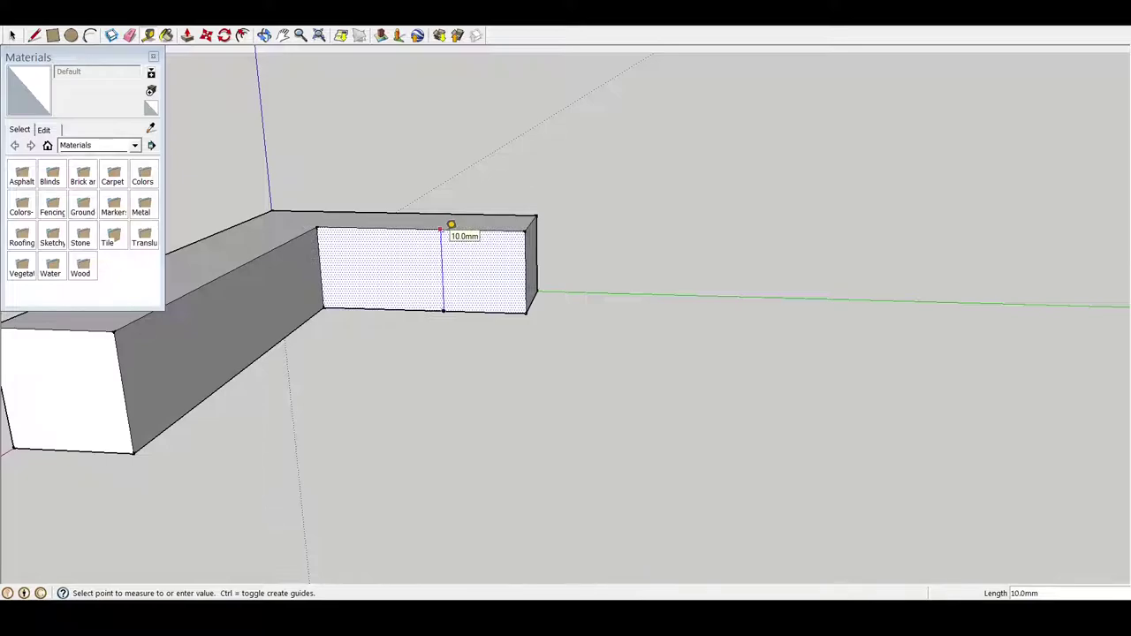
pyautogui.click(451, 226)
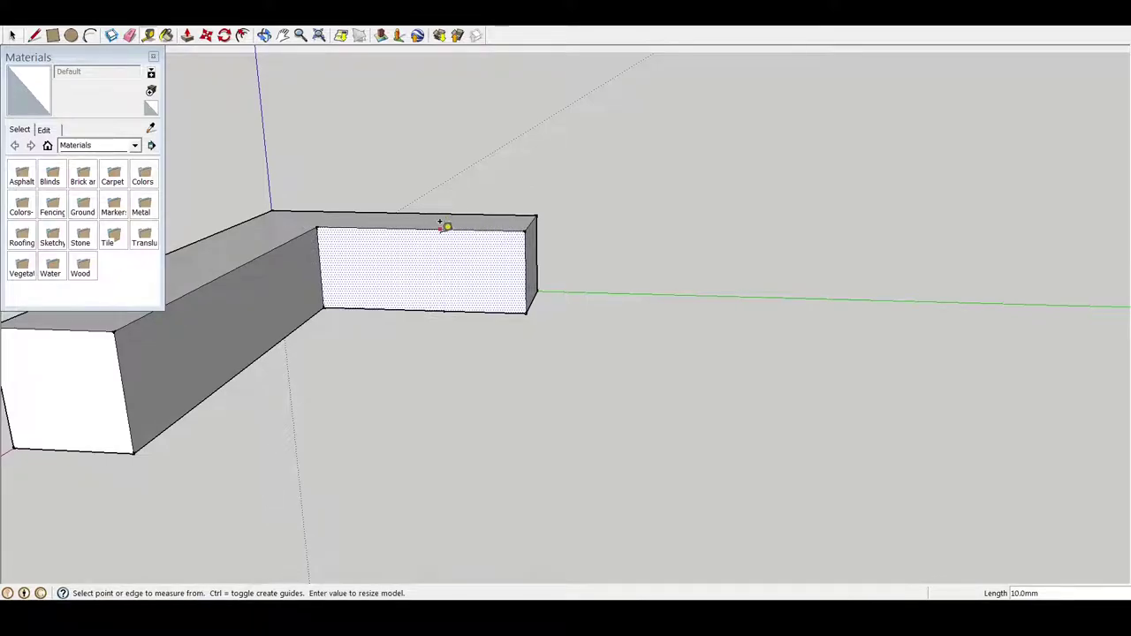
# Draw a vertical edge 10 mm from the arm's end and both corner-to-corner diagonals.
pyautogui.click(35, 35)
pyautogui.click(444, 311)
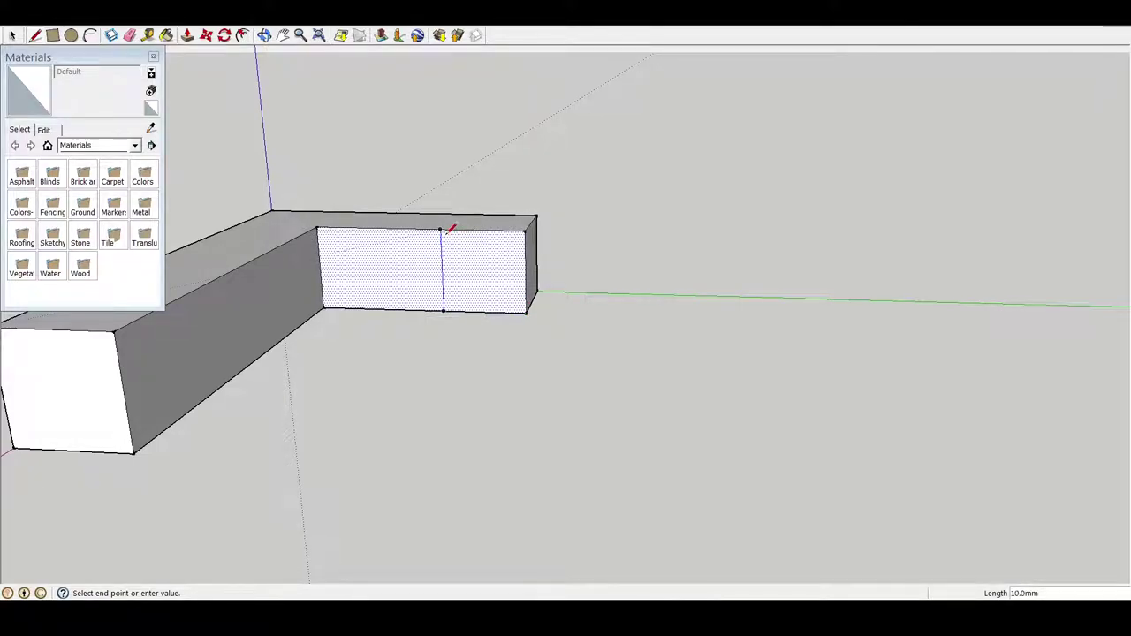
pyautogui.click(442, 230)
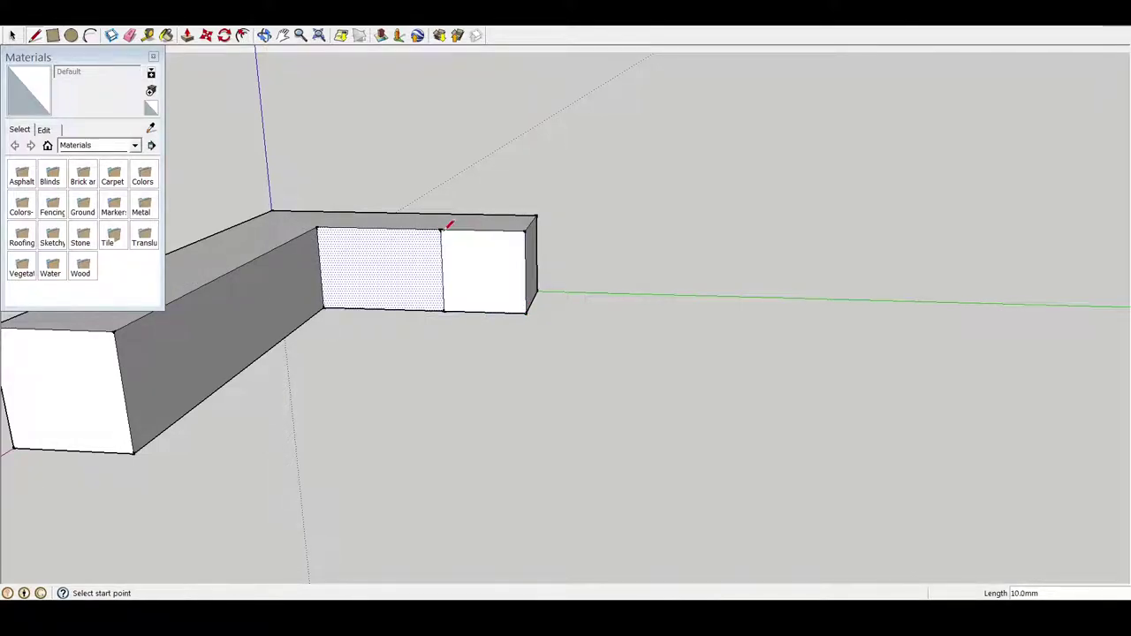
pyautogui.click(442, 229)
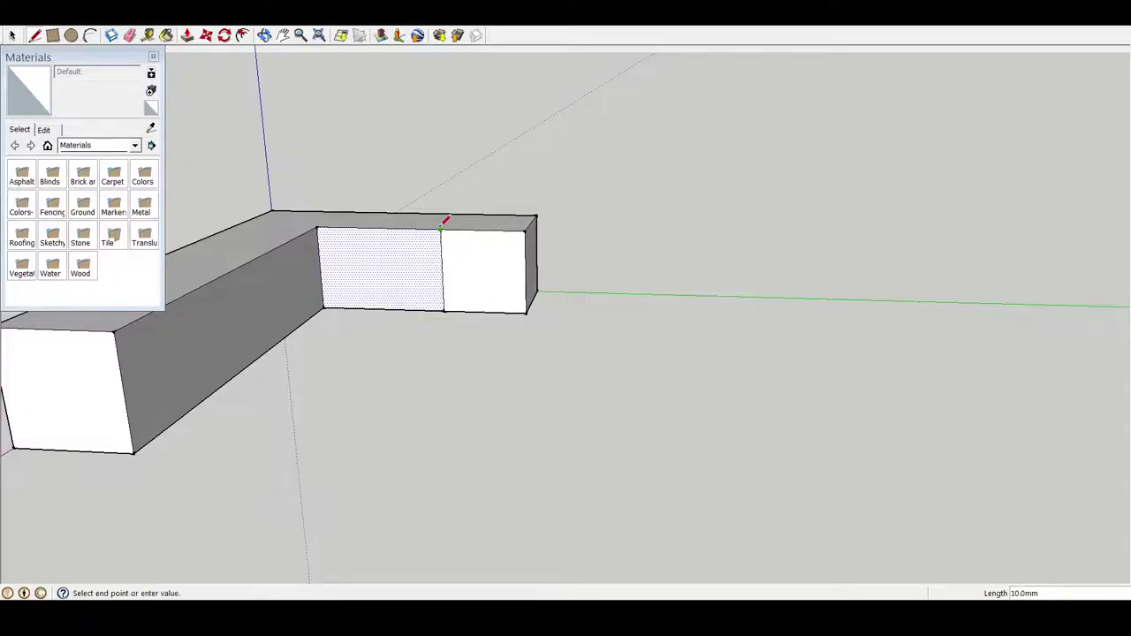
pyautogui.click(527, 312)
pyautogui.click(526, 232)
pyautogui.click(452, 309)
# Draw a 5 mm line from the diagonals' crossing to the left edge's midpoint and measure it.
pyautogui.scroll(4, 454, 287)
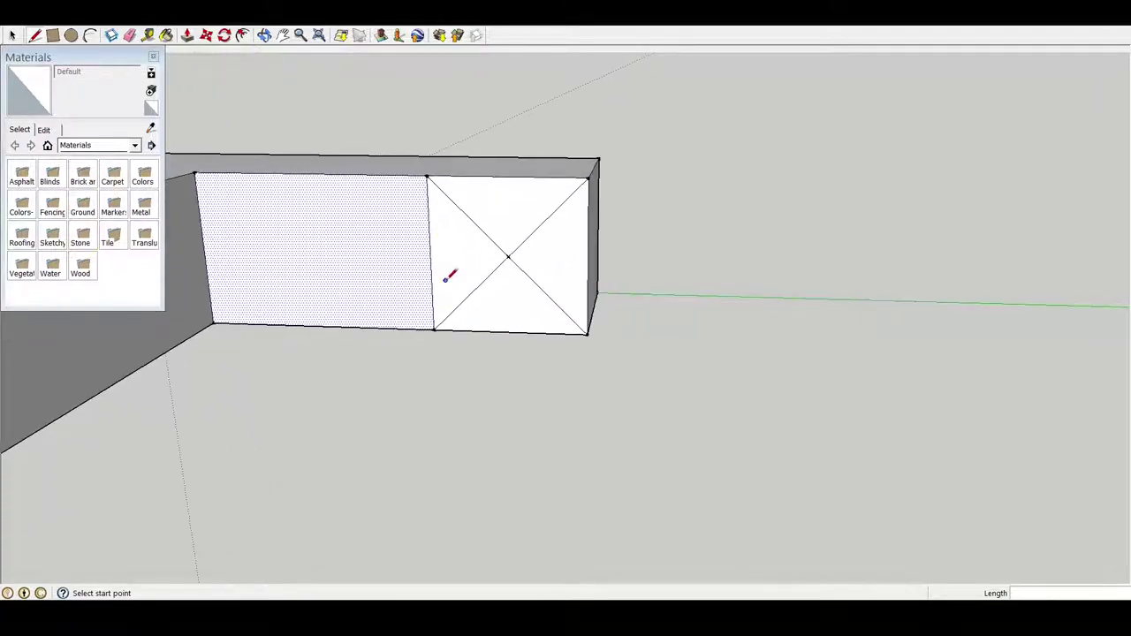
pyautogui.click(432, 340)
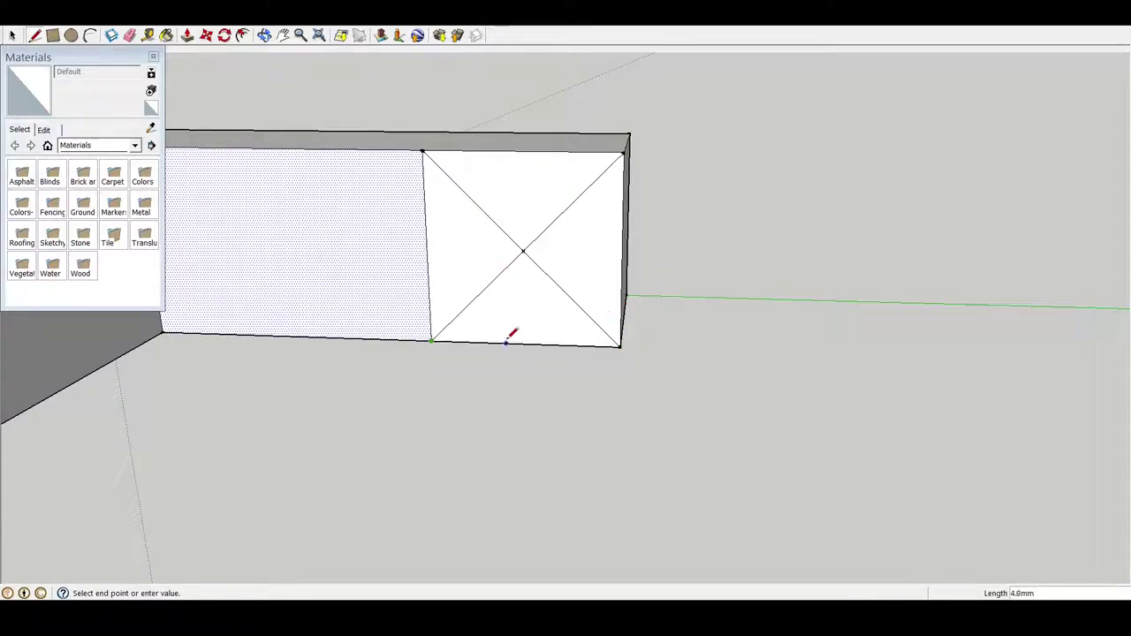
pyautogui.rightClick(528, 314)
pyautogui.press('Escape')
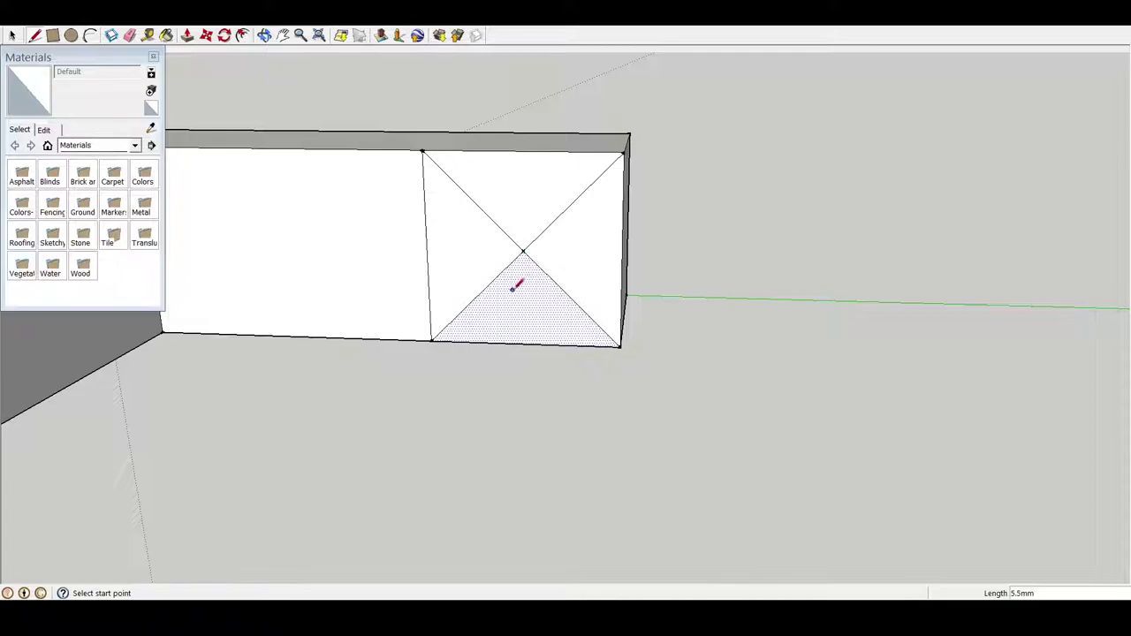
pyautogui.click(524, 252)
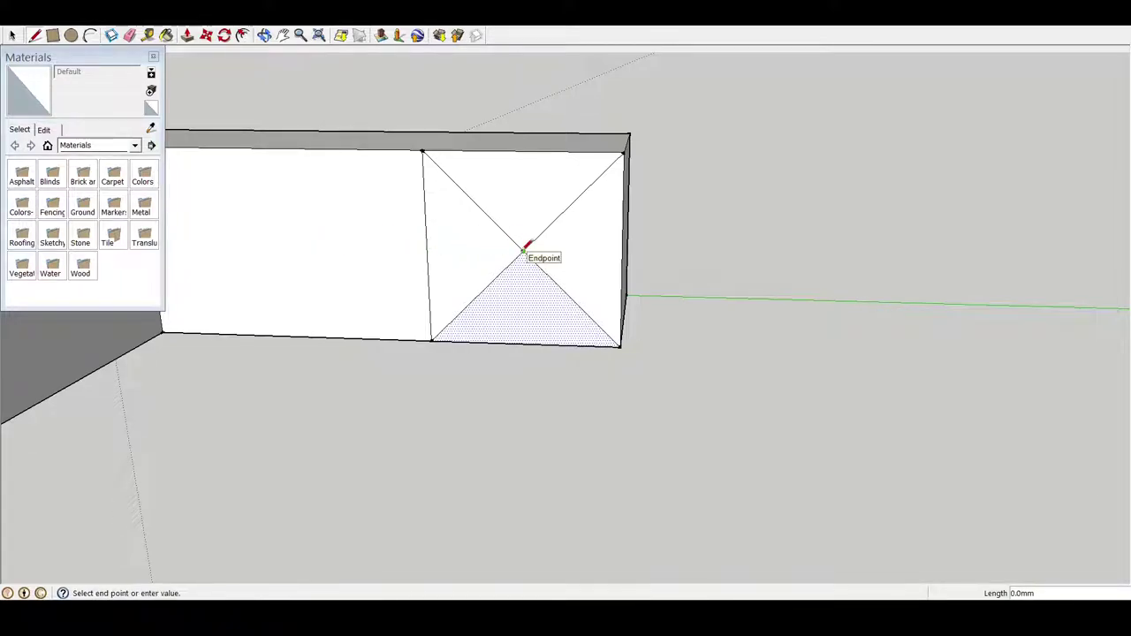
pyautogui.click(427, 248)
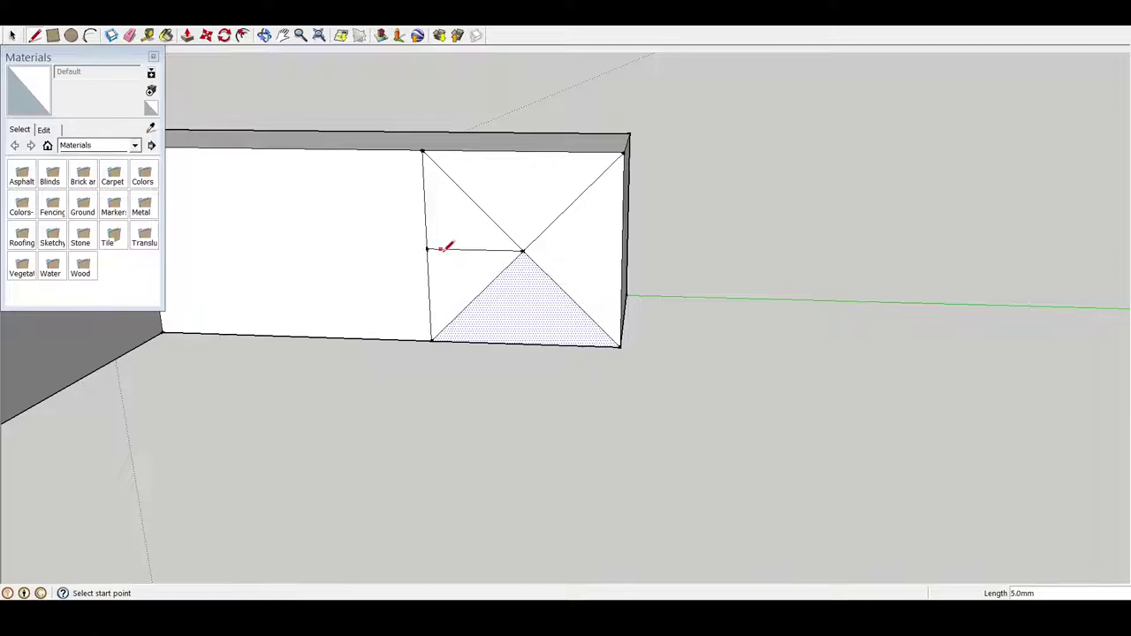
pyautogui.click(148, 35)
pyautogui.click(427, 249)
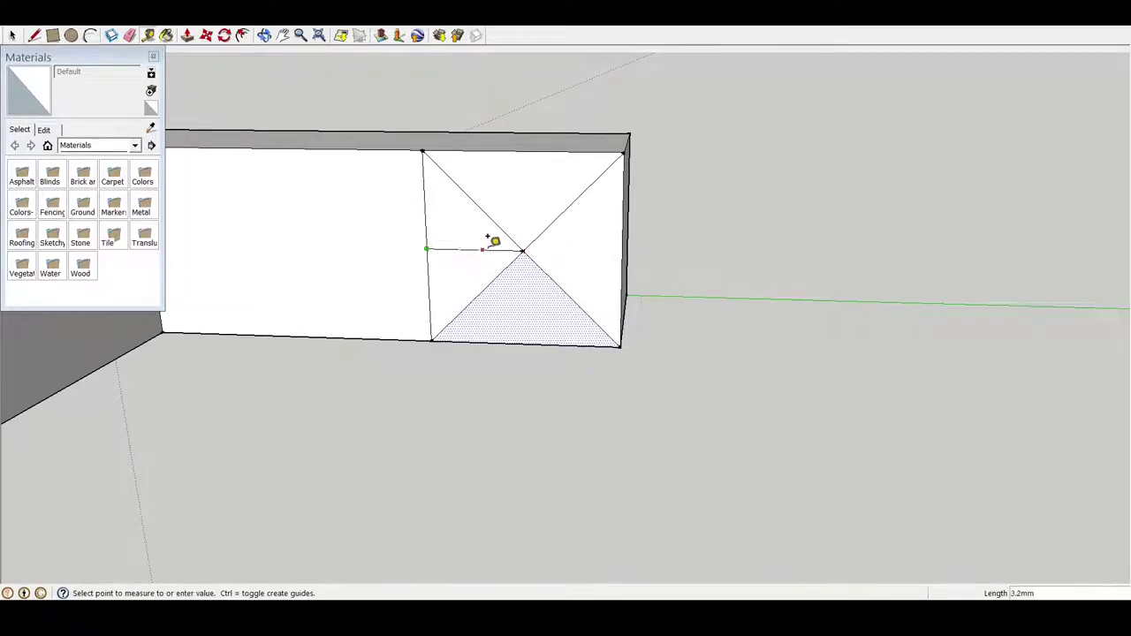
pyautogui.rightClick(608, 252)
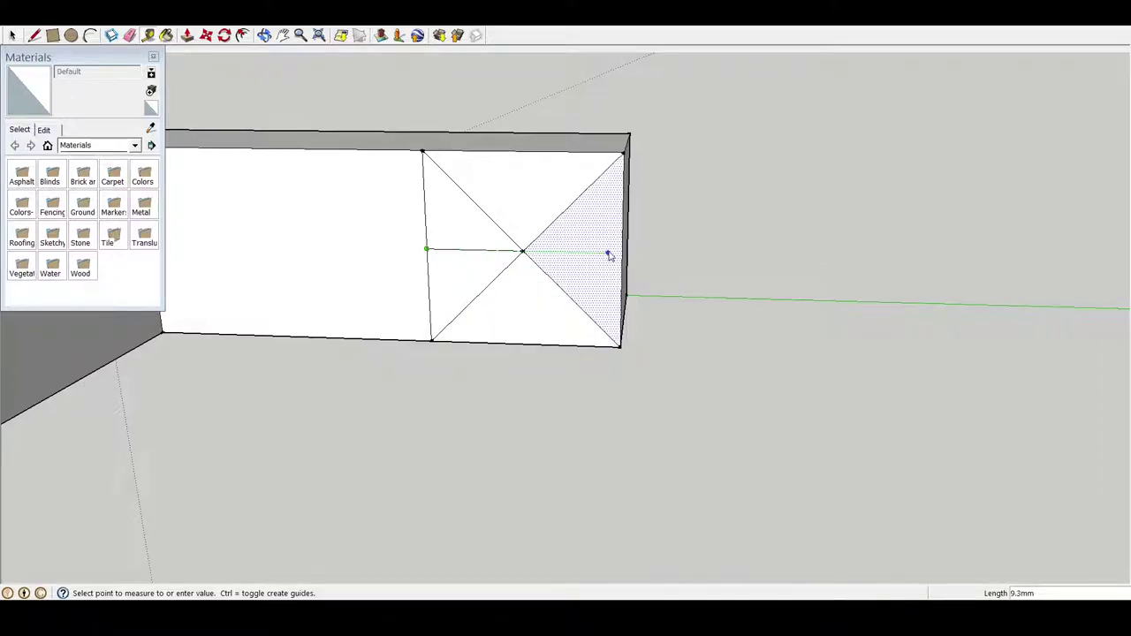
pyautogui.click(685, 168)
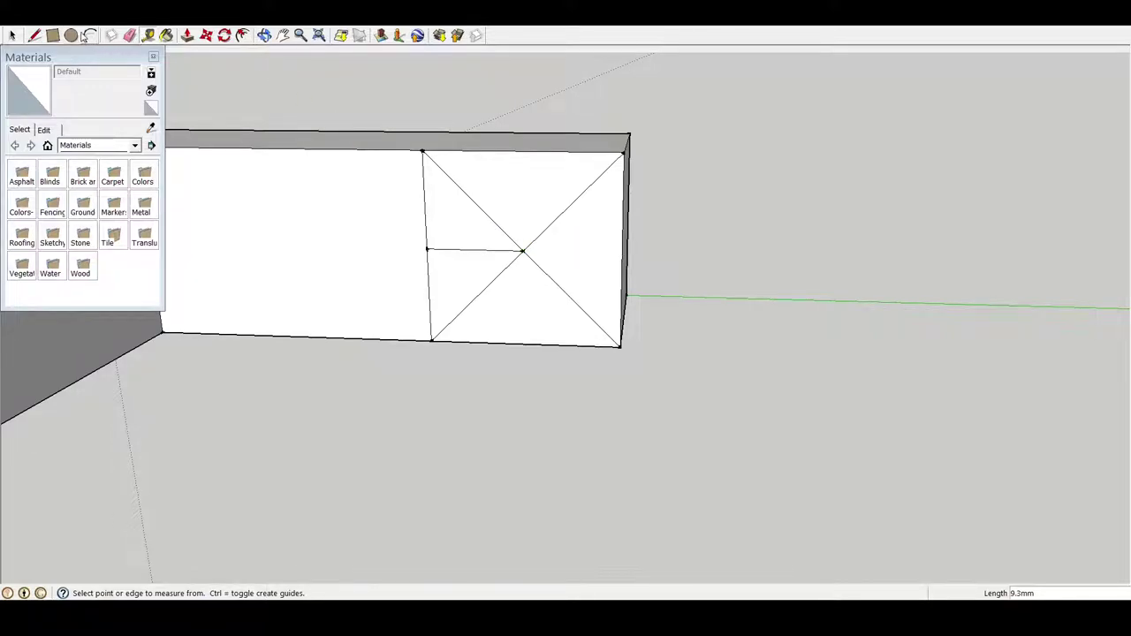
# Draw a 2 mm radius circle centred on the diagonals' crossing.
pyautogui.click(72, 35)
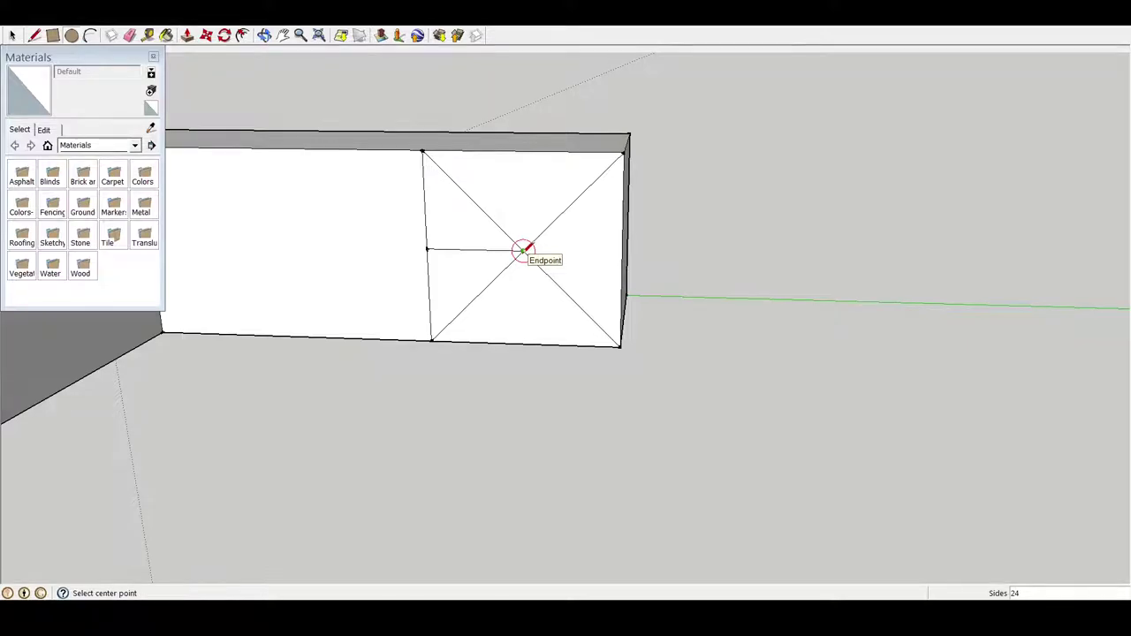
pyautogui.moveTo(523, 251); pyautogui.dragTo(622, 304, button='middle')
pyautogui.scroll(-3, 621, 303)
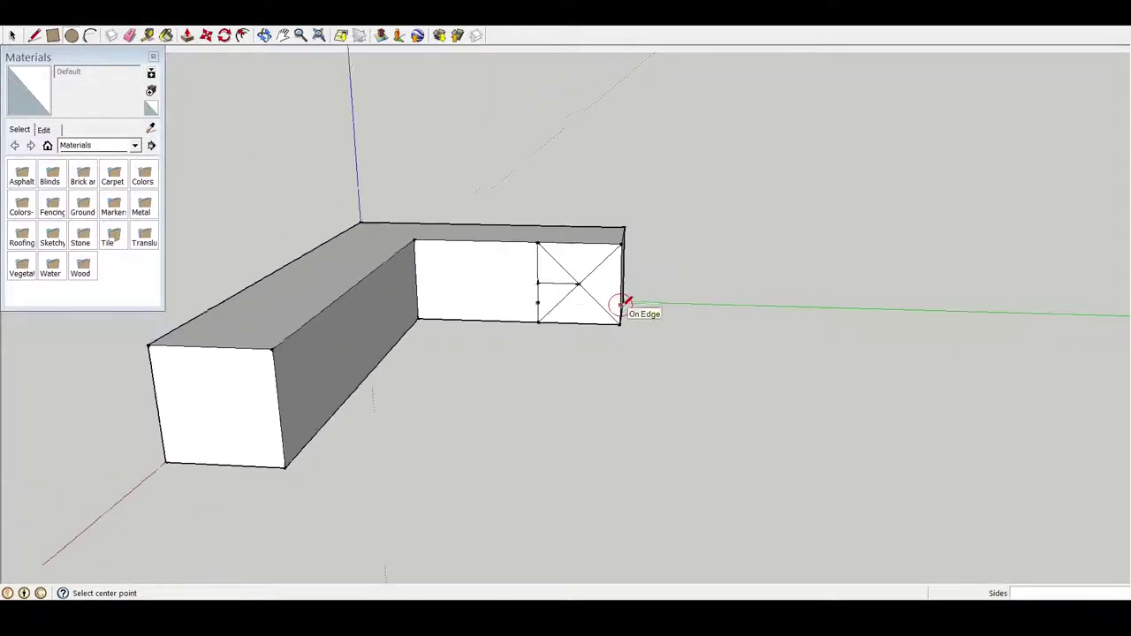
pyautogui.scroll(-3, 601, 303)
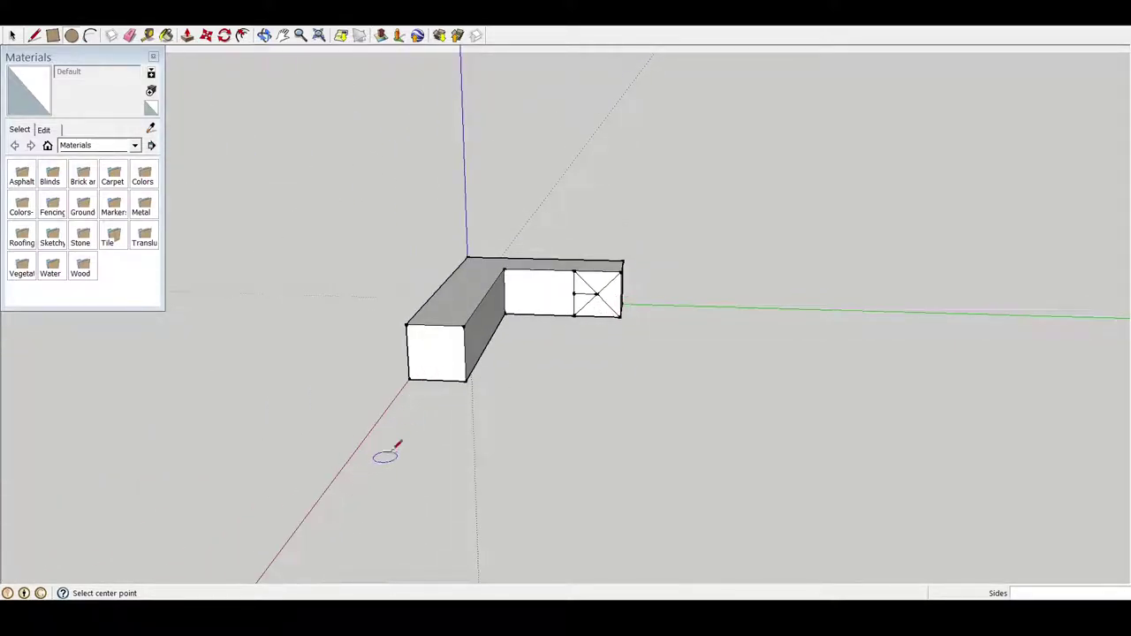
pyautogui.scroll(3, 619, 318)
pyautogui.scroll(2, 557, 309)
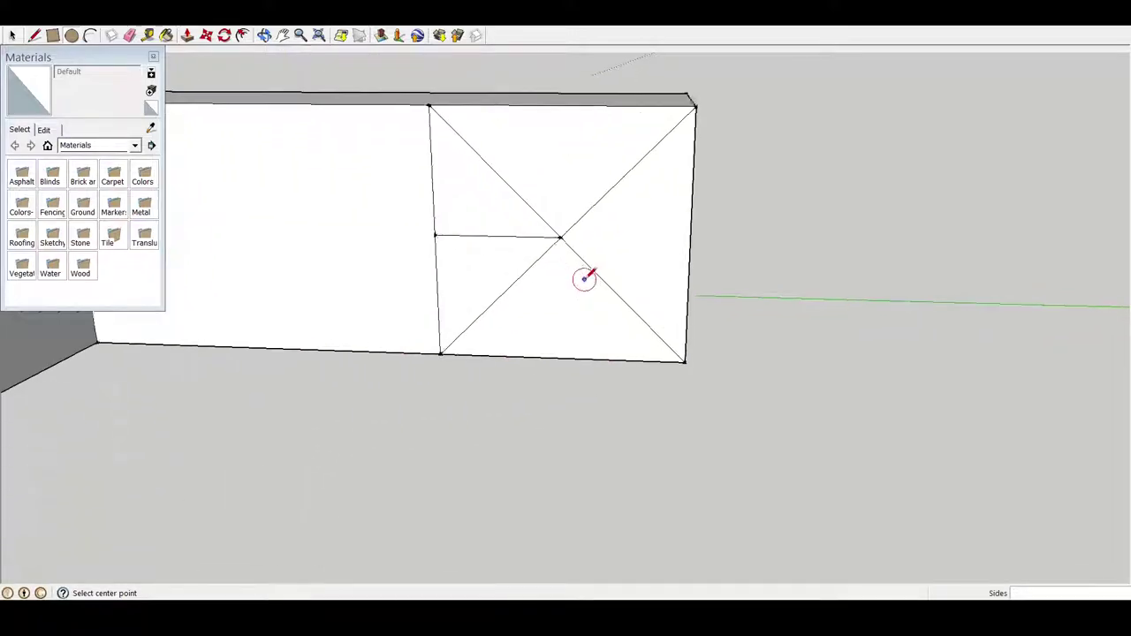
pyautogui.scroll(1, 583, 275)
pyautogui.click(557, 233)
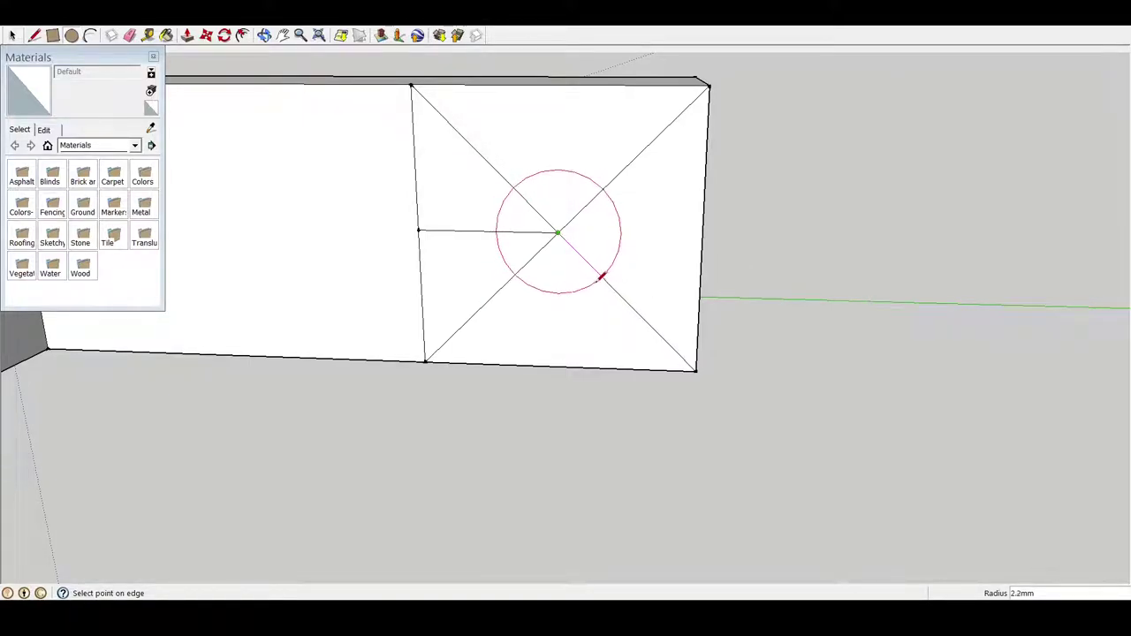
pyautogui.click(598, 275)
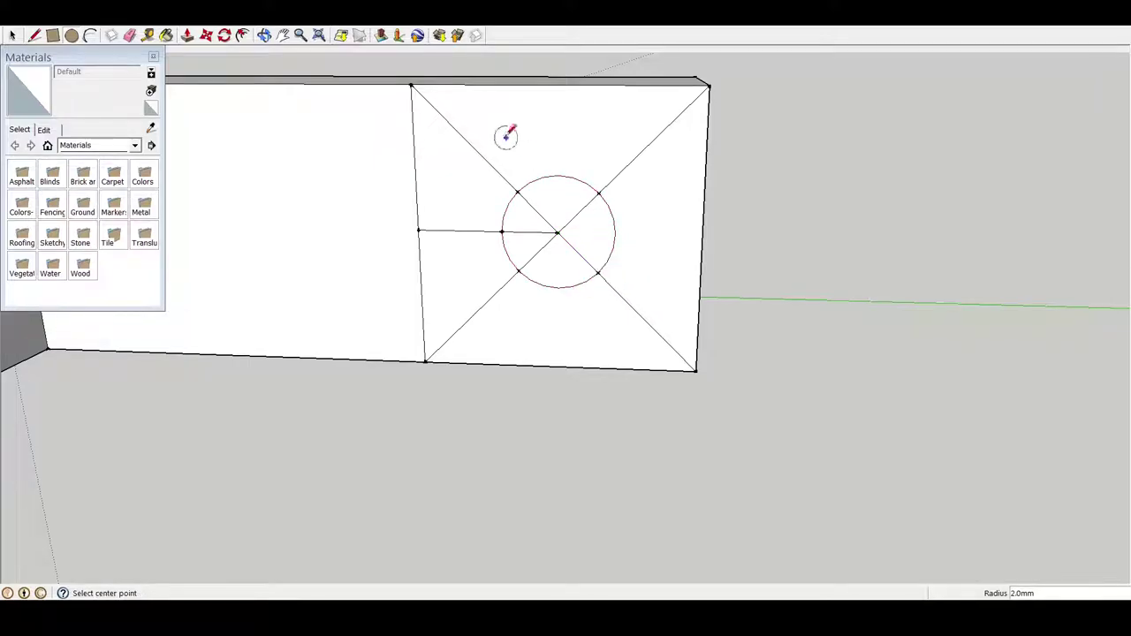
pyautogui.click(147, 35)
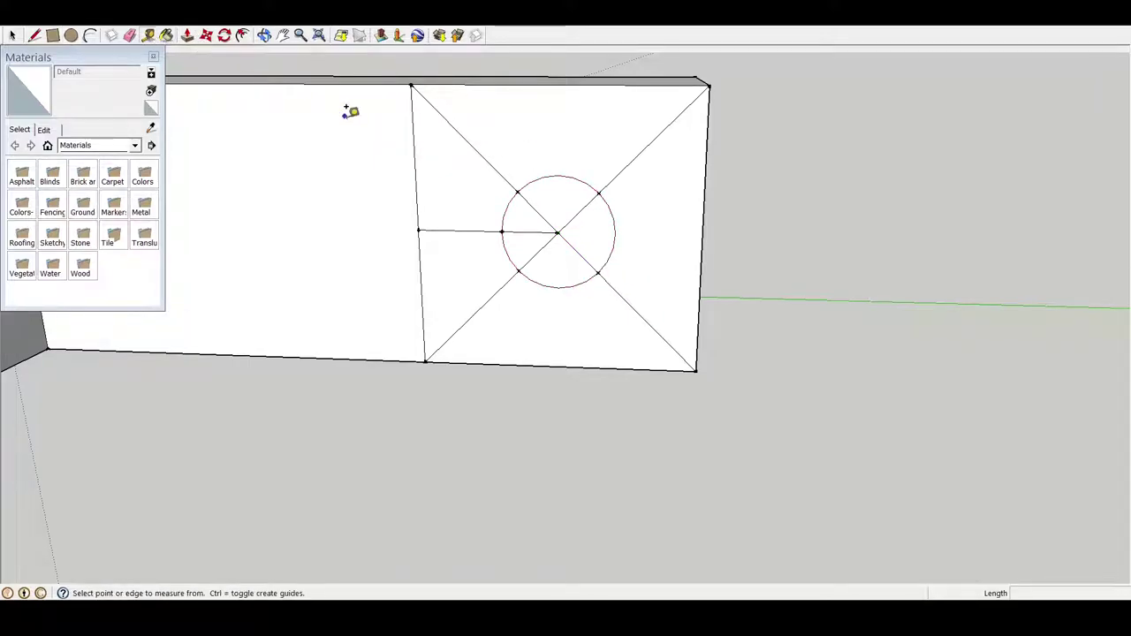
pyautogui.click(517, 192)
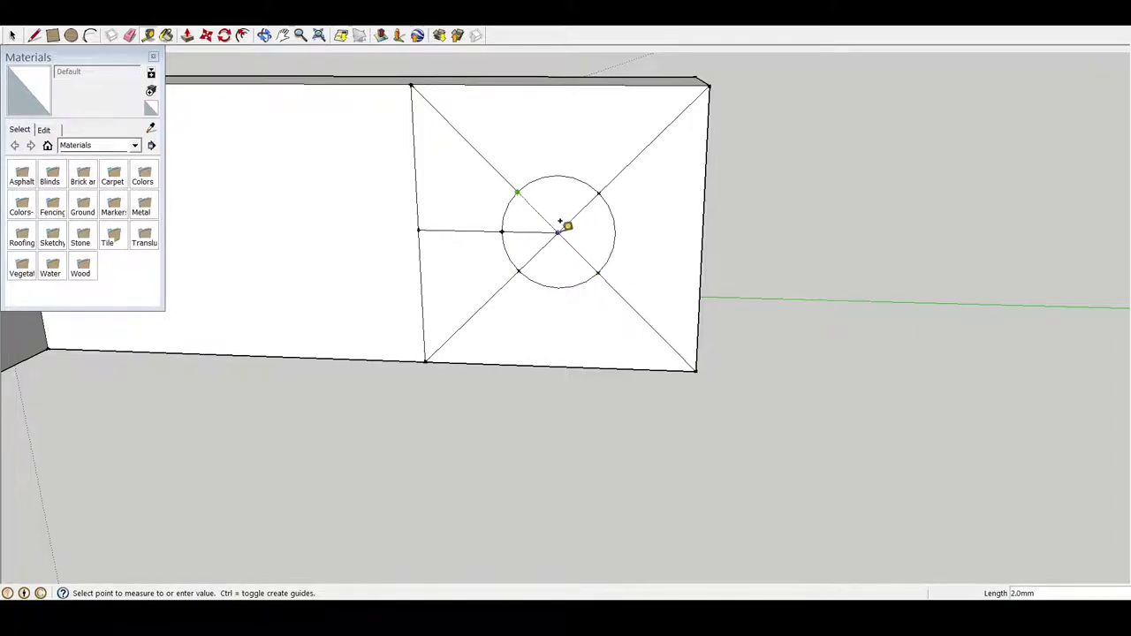
# Erase the diagonal segments inside the circle, leaving one circular face.
pyautogui.rightClick(559, 232)
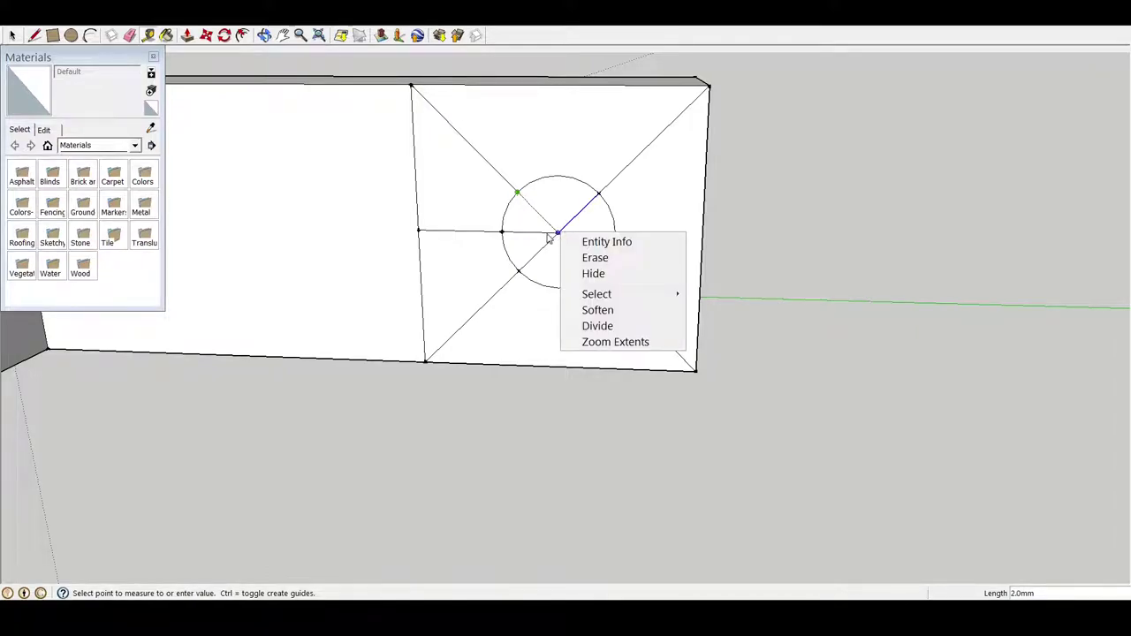
pyautogui.click(593, 258)
pyautogui.rightClick(562, 232)
pyautogui.press('Escape')
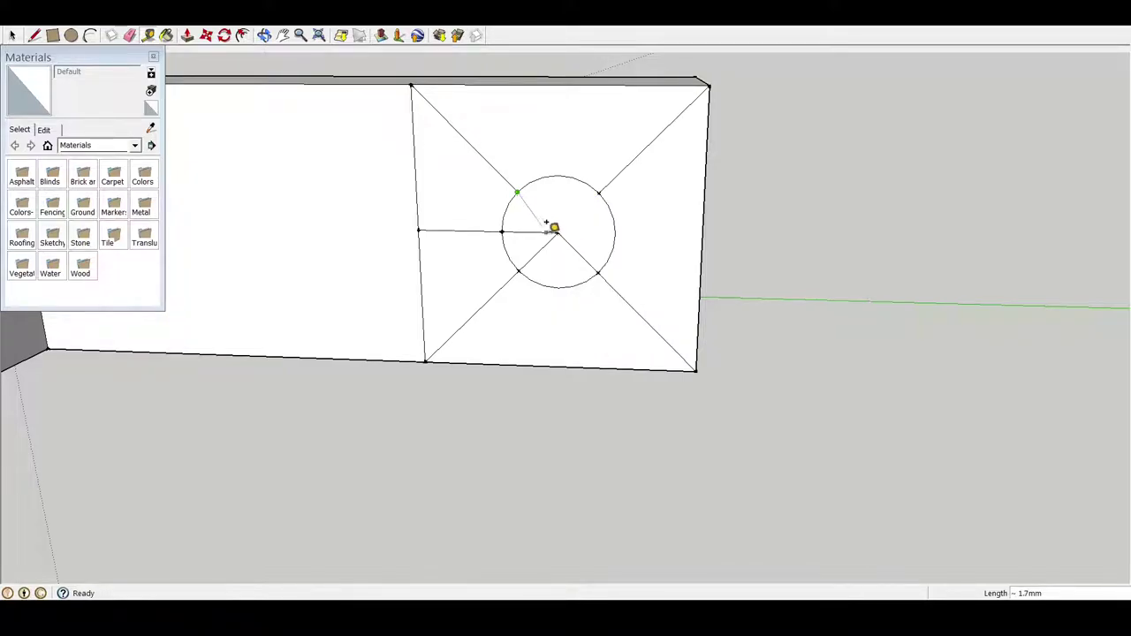
pyautogui.rightClick(548, 234)
pyautogui.press('Escape')
pyautogui.rightClick(550, 244)
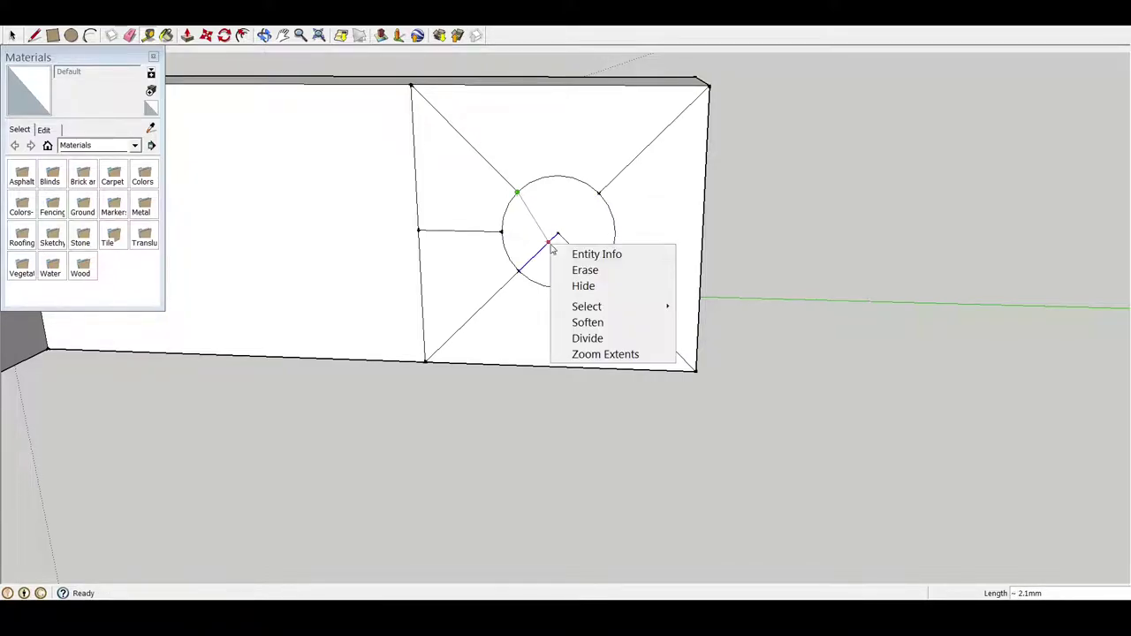
pyautogui.click(586, 270)
pyautogui.rightClick(575, 248)
pyautogui.press('Escape')
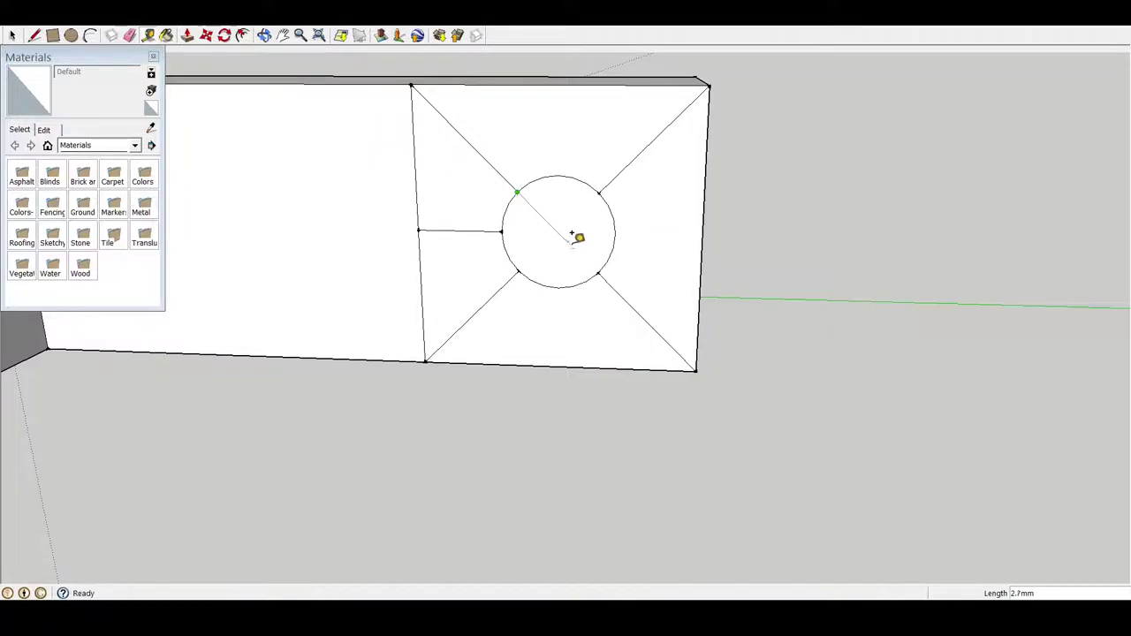
pyautogui.rightClick(555, 223)
pyautogui.press('Escape')
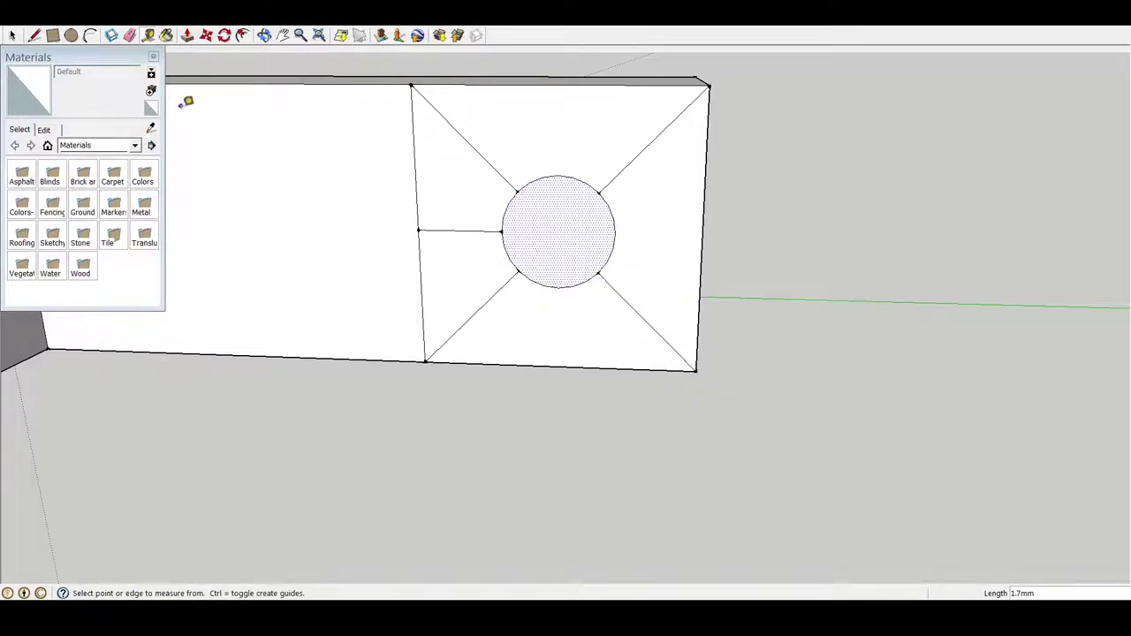
# Push the circle 10 mm into the arm's end section to form a round hole.
pyautogui.click(187, 36)
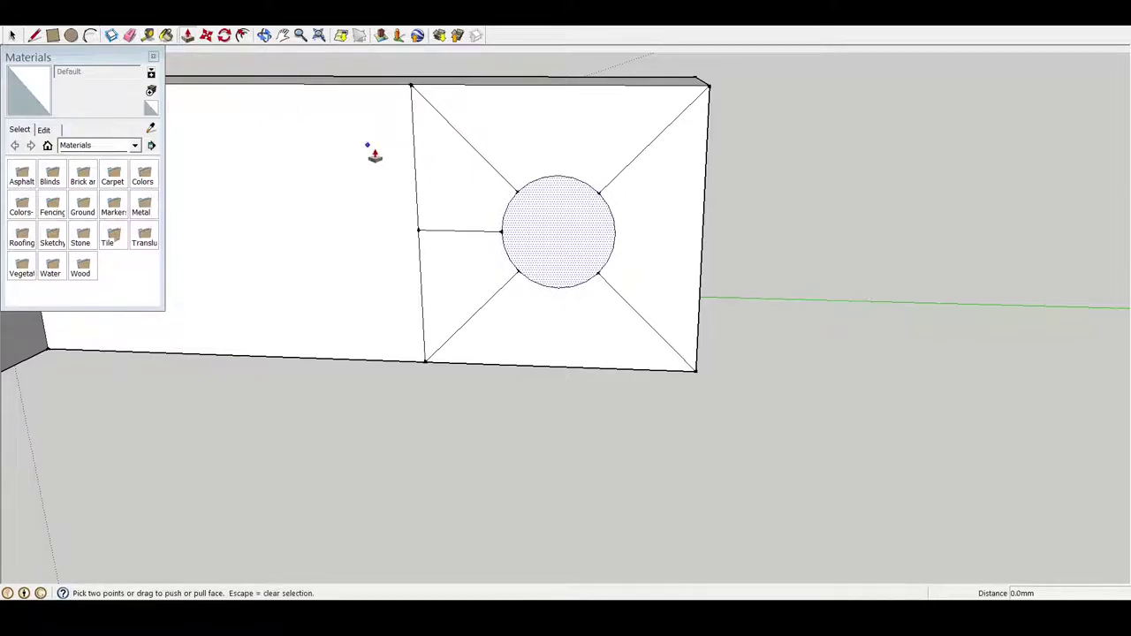
pyautogui.scroll(-2, 664, 254)
pyautogui.scroll(-2, 663, 255)
pyautogui.moveTo(700, 232)
pyautogui.mouseDown(button='middle')
pyautogui.moveTo(380, 343)
pyautogui.moveTo(495, 379)
pyautogui.mouseUp(button='middle')
pyautogui.moveTo(571, 262)
pyautogui.mouseDown()
pyautogui.moveTo(430, 355)
pyautogui.moveTo(687, 156)
pyautogui.moveTo(710, 95)
pyautogui.mouseUp()
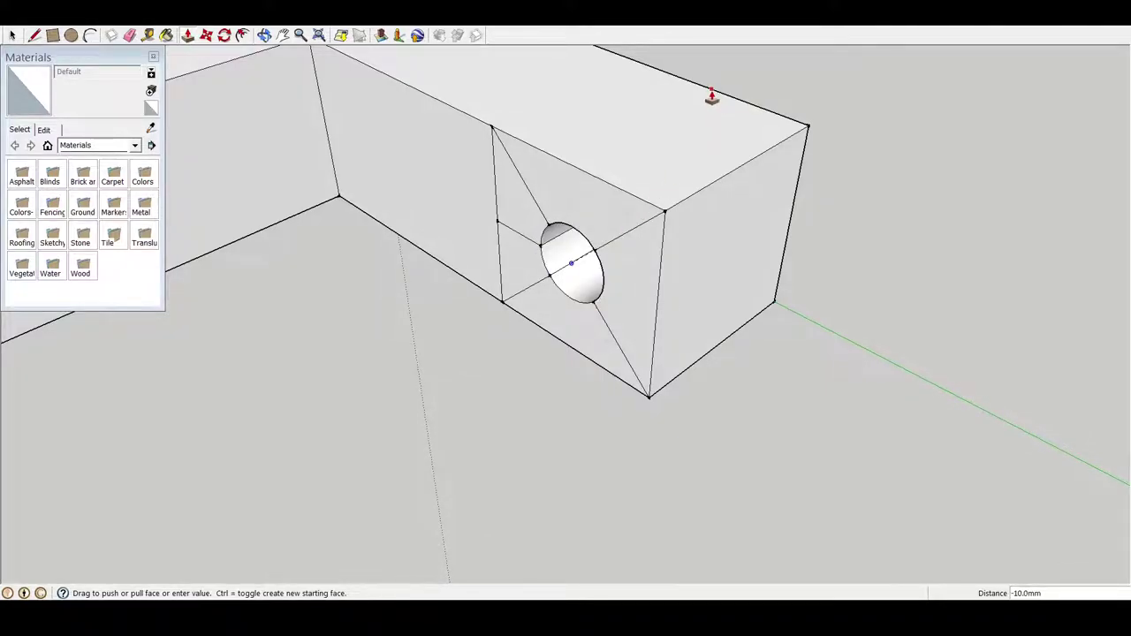
pyautogui.click(713, 95)
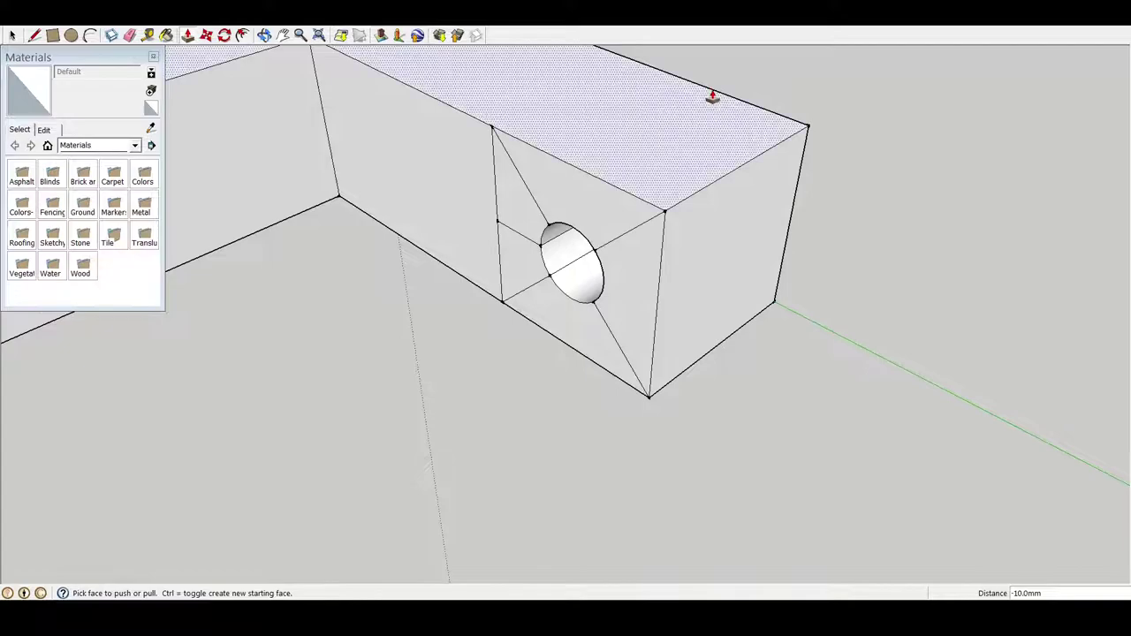
# Erase the leftover diagonals and short edges around the hole so the end face merges.
pyautogui.moveTo(620, 193)
pyautogui.mouseDown(button='middle')
pyautogui.moveTo(632, 303)
pyautogui.moveTo(760, 179)
pyautogui.moveTo(864, 265)
pyautogui.moveTo(541, 351)
pyautogui.moveTo(851, 309)
pyautogui.moveTo(462, 278)
pyautogui.moveTo(384, 182)
pyautogui.moveTo(781, 341)
pyautogui.moveTo(763, 283)
pyautogui.mouseUp(button='middle')
pyautogui.scroll(3, 419, 177)
pyautogui.scroll(3, 442, 177)
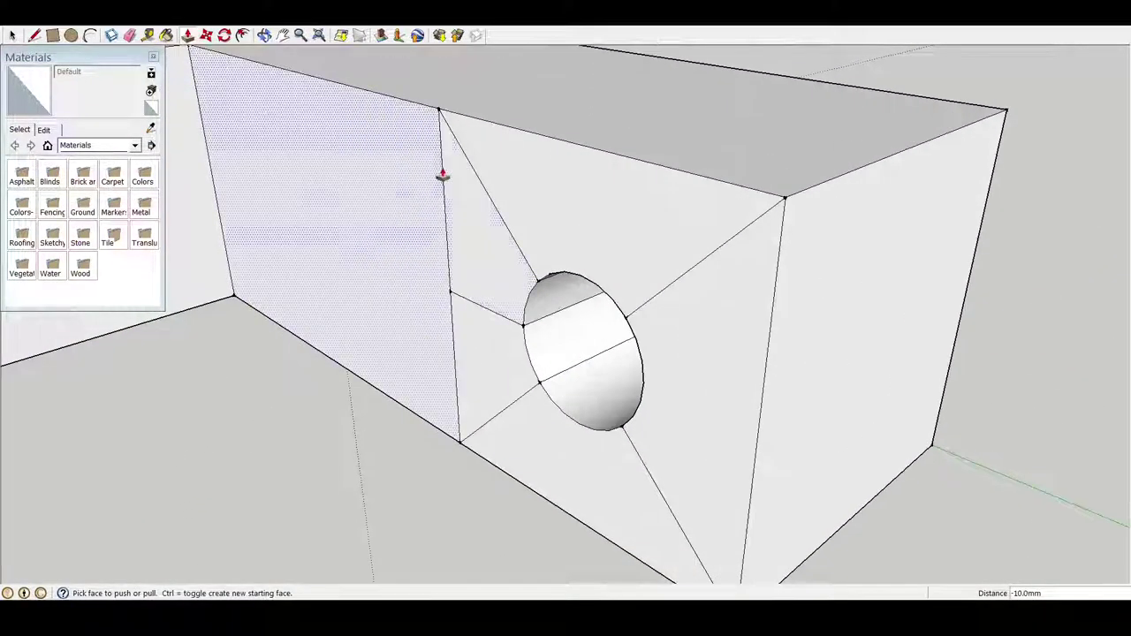
pyautogui.scroll(2, 441, 174)
pyautogui.scroll(-3, 775, 245)
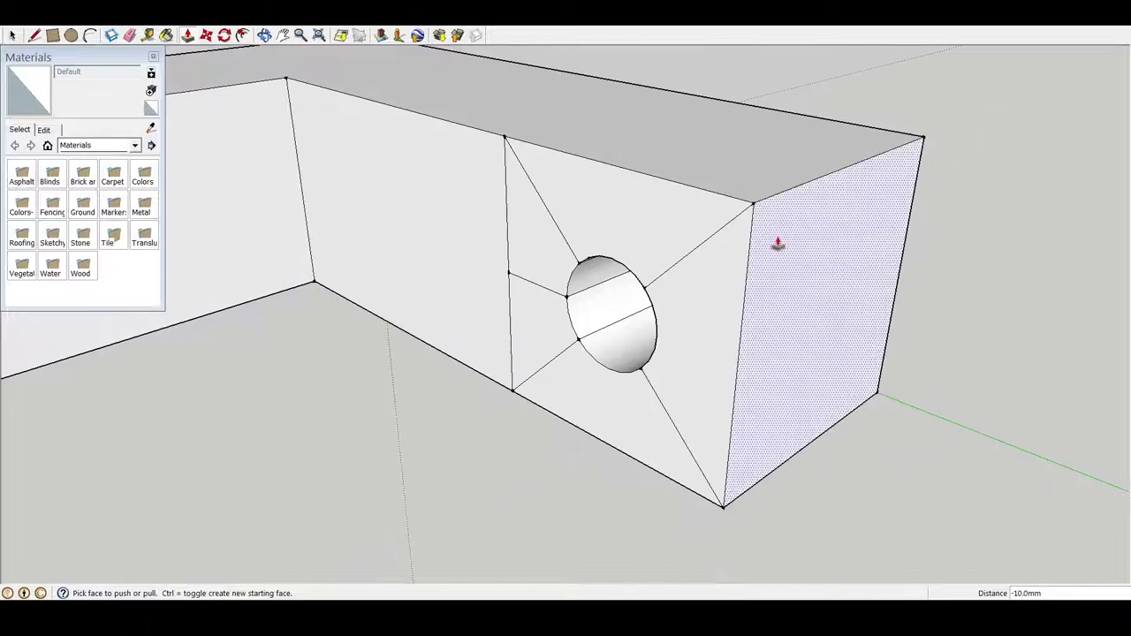
pyautogui.scroll(2, 712, 257)
pyautogui.rightClick(712, 251)
pyautogui.click(743, 275)
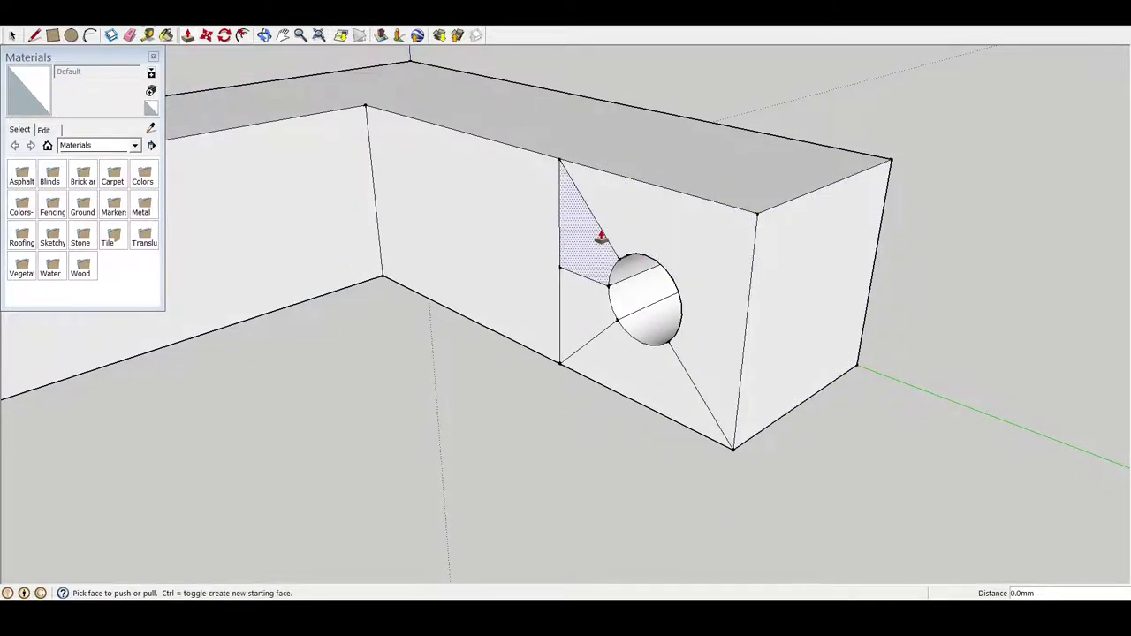
pyautogui.rightClick(598, 233)
pyautogui.click(634, 255)
pyautogui.rightClick(598, 280)
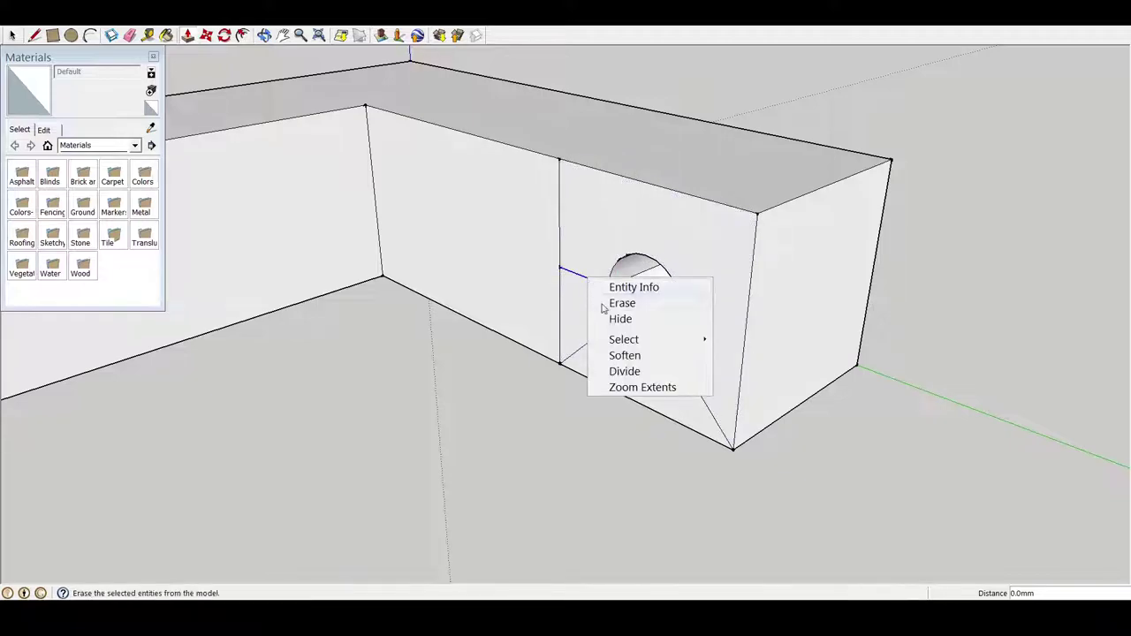
pyautogui.click(633, 302)
pyautogui.rightClick(602, 334)
pyautogui.click(636, 358)
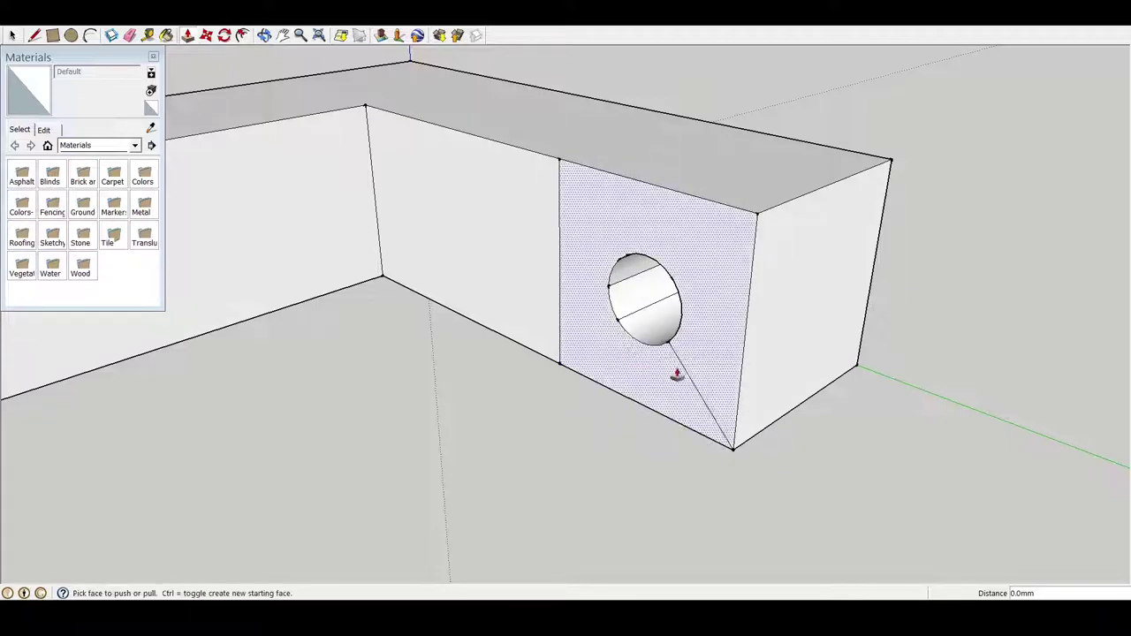
pyautogui.rightClick(681, 369)
pyautogui.click(708, 384)
pyautogui.moveTo(692, 389)
pyautogui.mouseDown(button='middle')
pyautogui.moveTo(740, 313)
pyautogui.moveTo(848, 260)
pyautogui.moveTo(1000, 227)
pyautogui.moveTo(1030, 192)
pyautogui.mouseUp(button='middle')
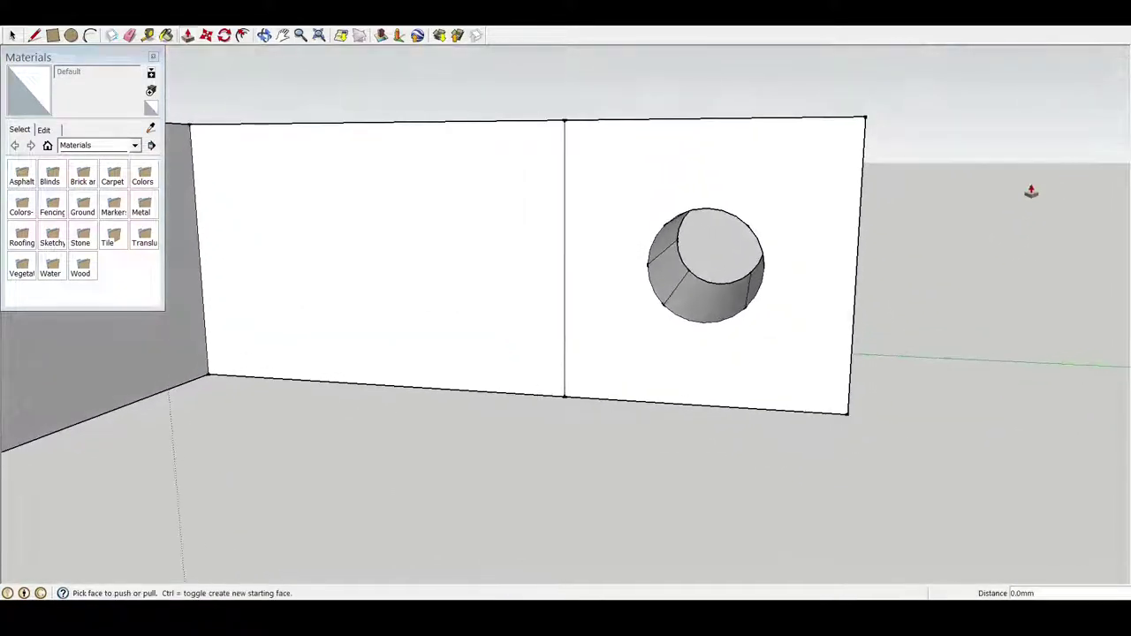
# Draw a horizontal line from the hole's edge to the wall's vertical dividing edge and inspect it.
pyautogui.click(36, 35)
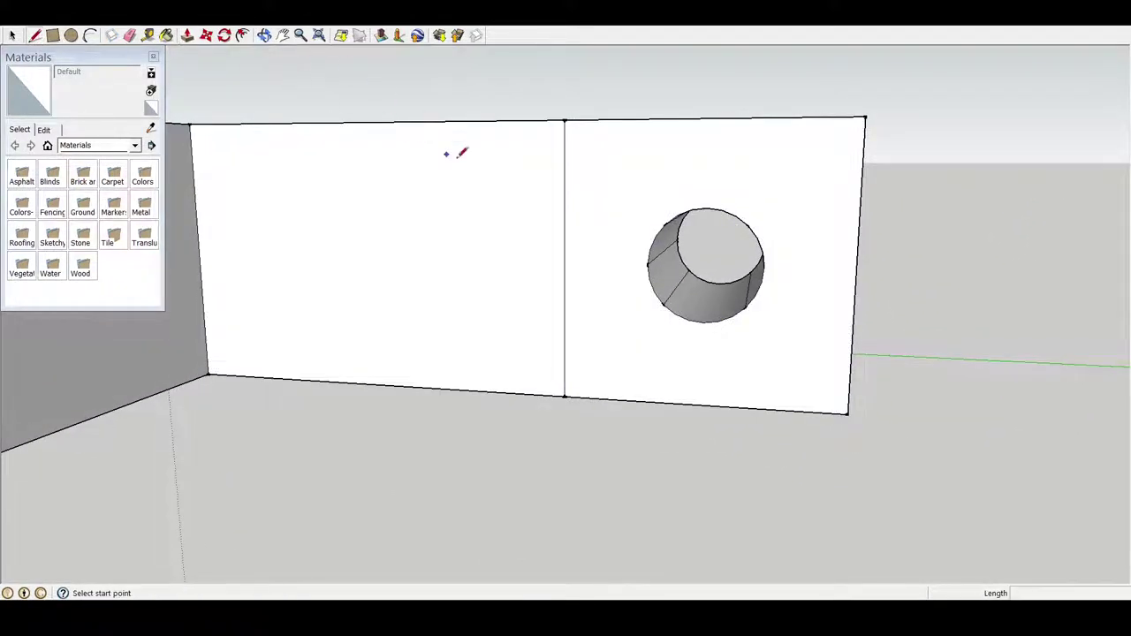
pyautogui.click(647, 261)
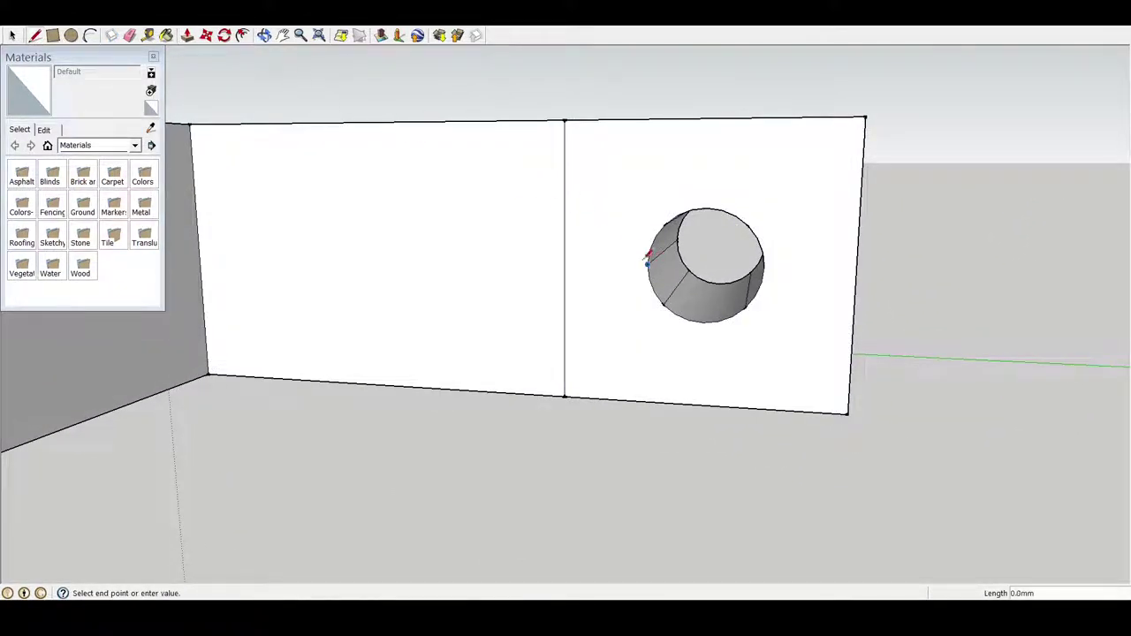
pyautogui.click(564, 263)
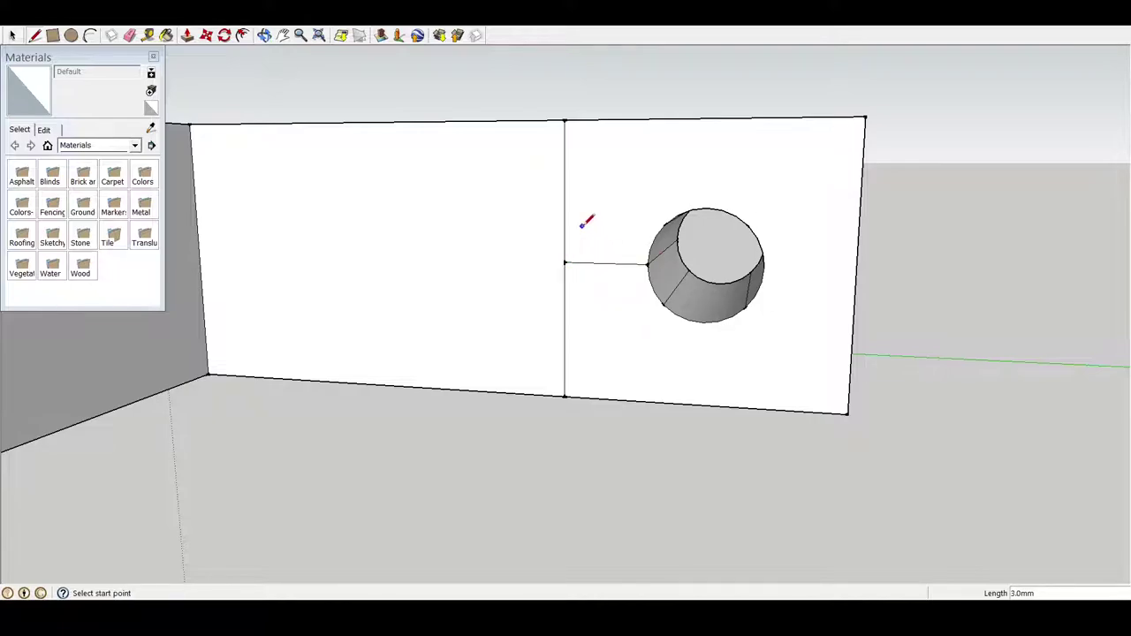
pyautogui.scroll(-2, 445, 233)
pyautogui.scroll(3, 528, 252)
pyautogui.scroll(-1, 728, 229)
pyautogui.scroll(-1, 758, 213)
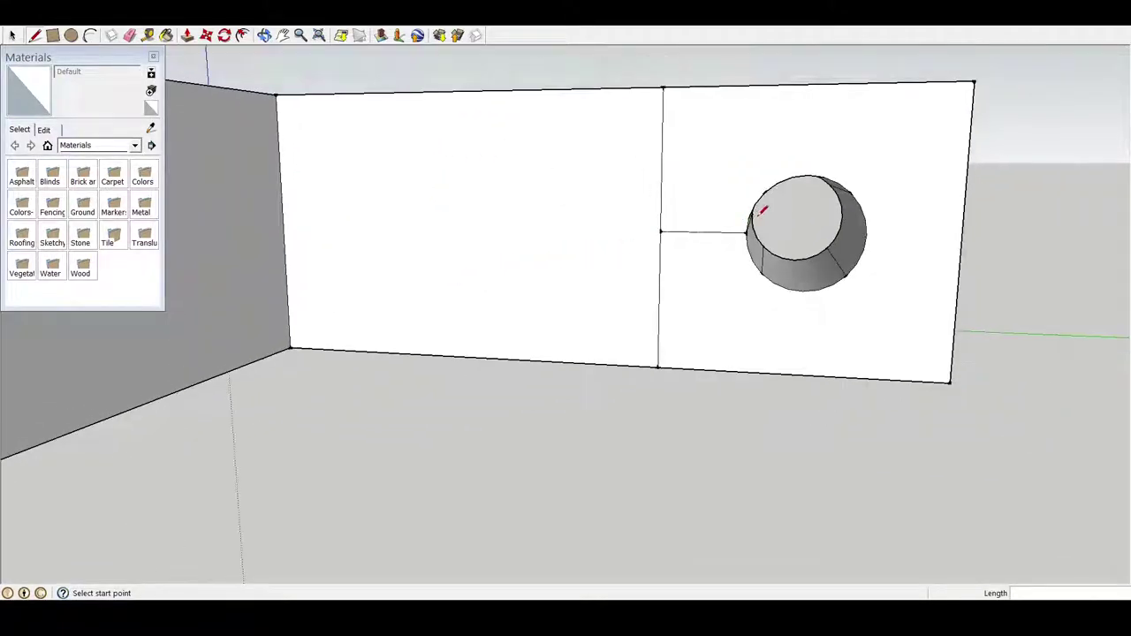
pyautogui.moveTo(733, 245)
pyautogui.mouseDown(button='middle')
pyautogui.moveTo(725, 220)
pyautogui.moveTo(663, 185)
pyautogui.moveTo(598, 197)
pyautogui.mouseUp(button='middle')
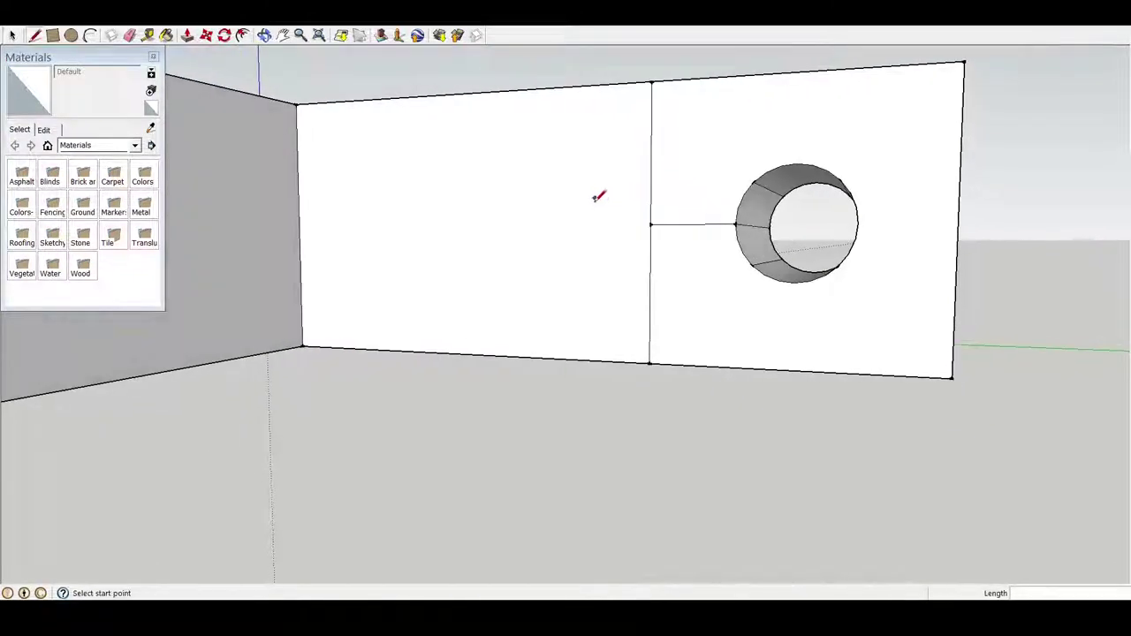
pyautogui.scroll(-2, 633, 218)
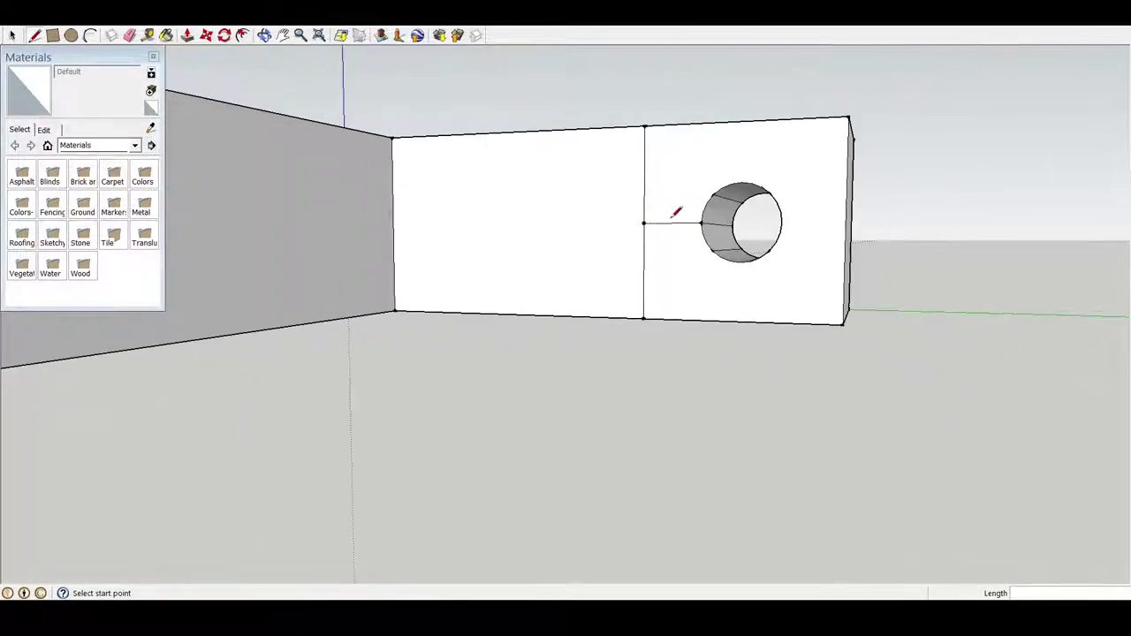
pyautogui.scroll(-1, 677, 213)
pyautogui.moveTo(659, 208)
pyautogui.mouseDown(button='middle')
pyautogui.moveTo(825, 312)
pyautogui.moveTo(856, 291)
pyautogui.mouseUp(button='middle')
pyautogui.moveTo(773, 241)
pyautogui.mouseDown(button='middle')
pyautogui.moveTo(787, 240)
pyautogui.moveTo(599, 160)
pyautogui.mouseUp(button='middle')
pyautogui.scroll(1, 636, 181)
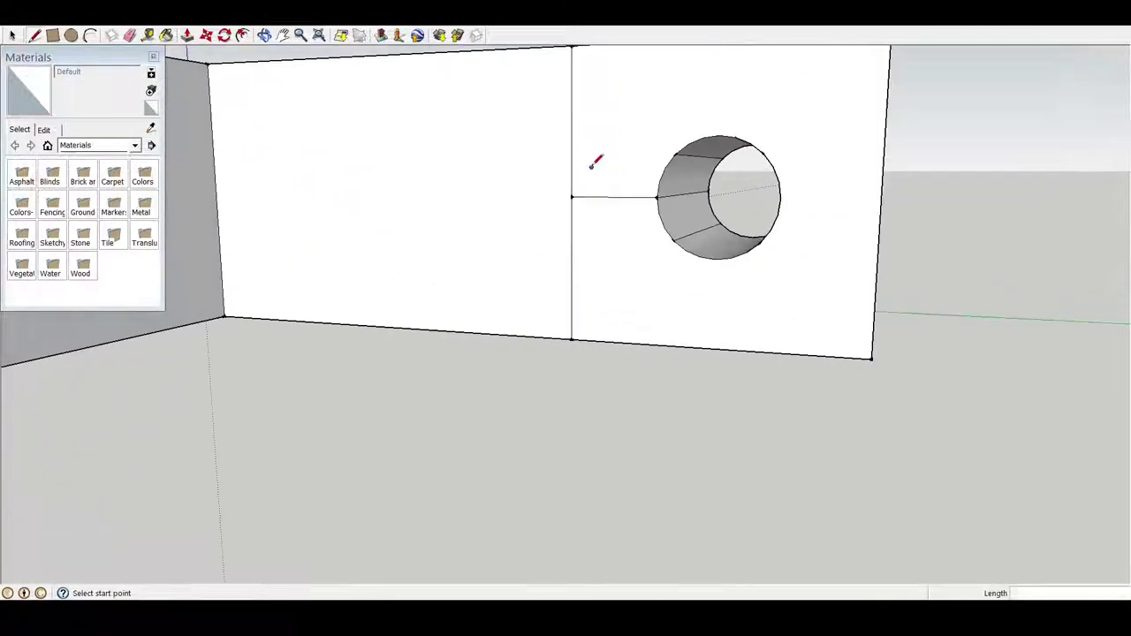
pyautogui.scroll(-1, 811, 174)
pyautogui.scroll(1, 819, 147)
pyautogui.moveTo(818, 146)
pyautogui.mouseDown(button='middle')
pyautogui.moveTo(881, 195)
pyautogui.moveTo(882, 174)
pyautogui.moveTo(753, 227)
pyautogui.moveTo(550, 230)
pyautogui.mouseUp(button='middle')
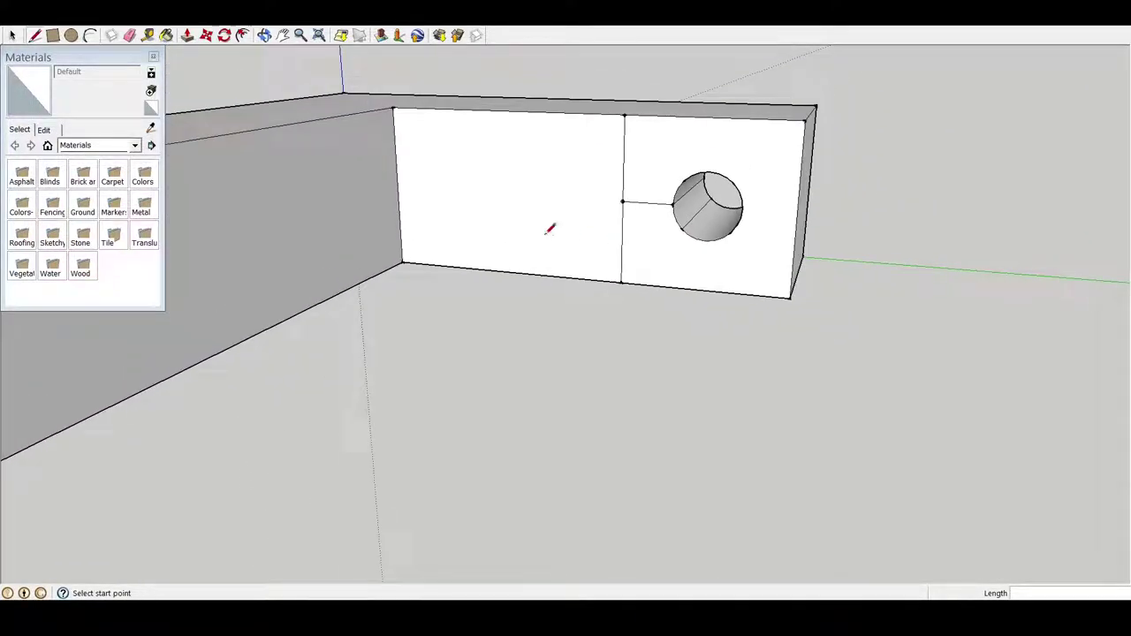
# Draw a radius-2 circle centred where the new line meets the wall's dividing edge.
pyautogui.click(70, 36)
pyautogui.click(623, 201)
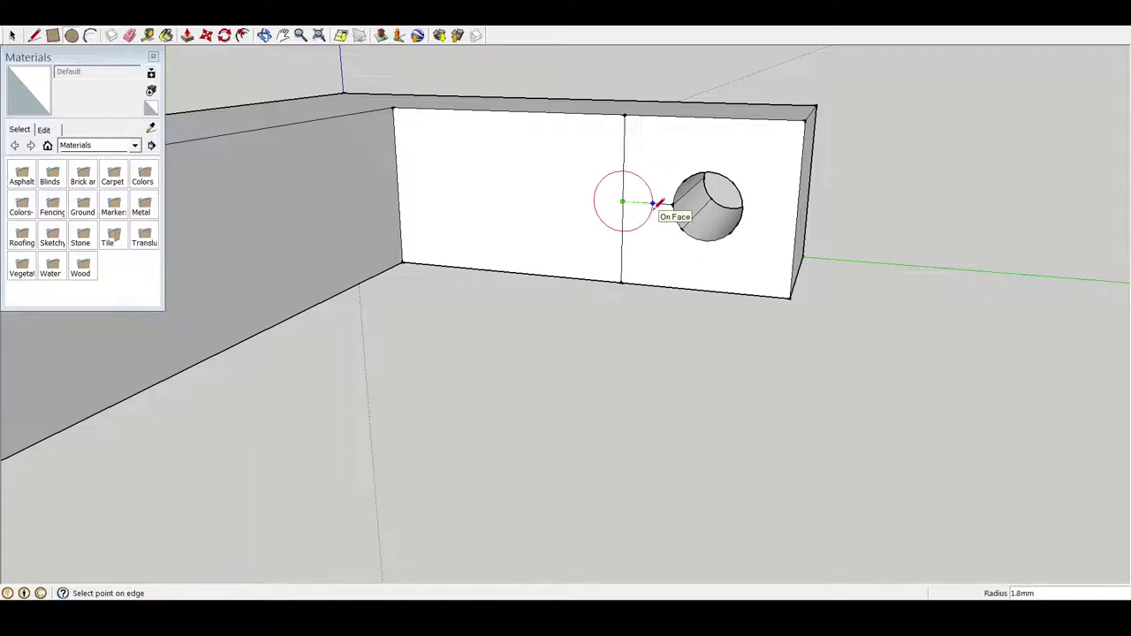
pyautogui.write('2')
pyautogui.click(655, 203)
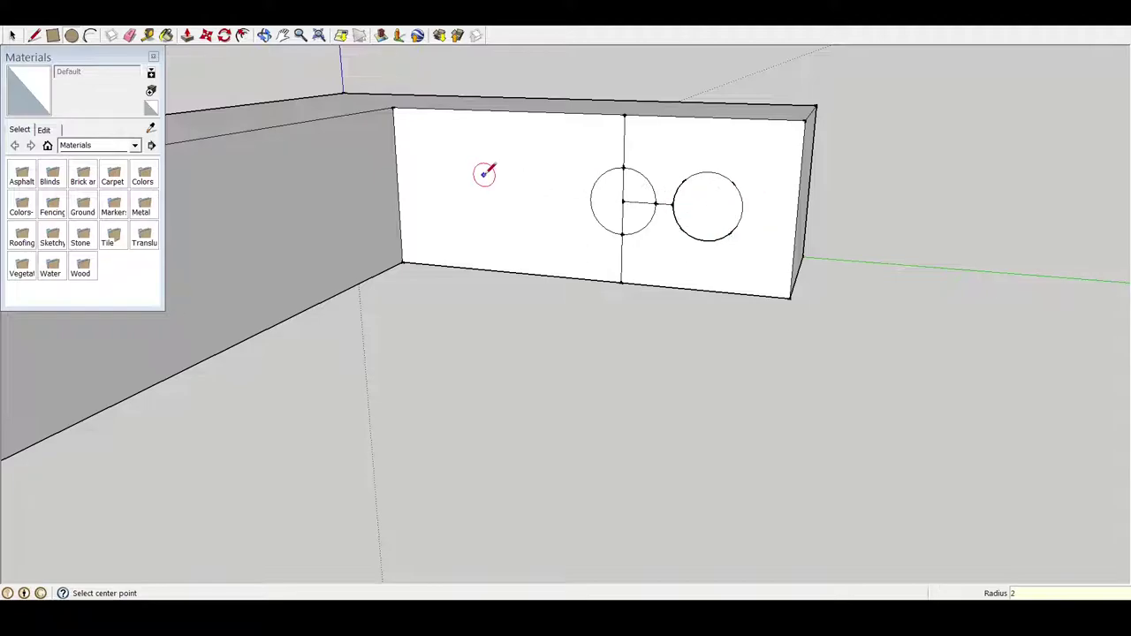
pyautogui.click(13, 35)
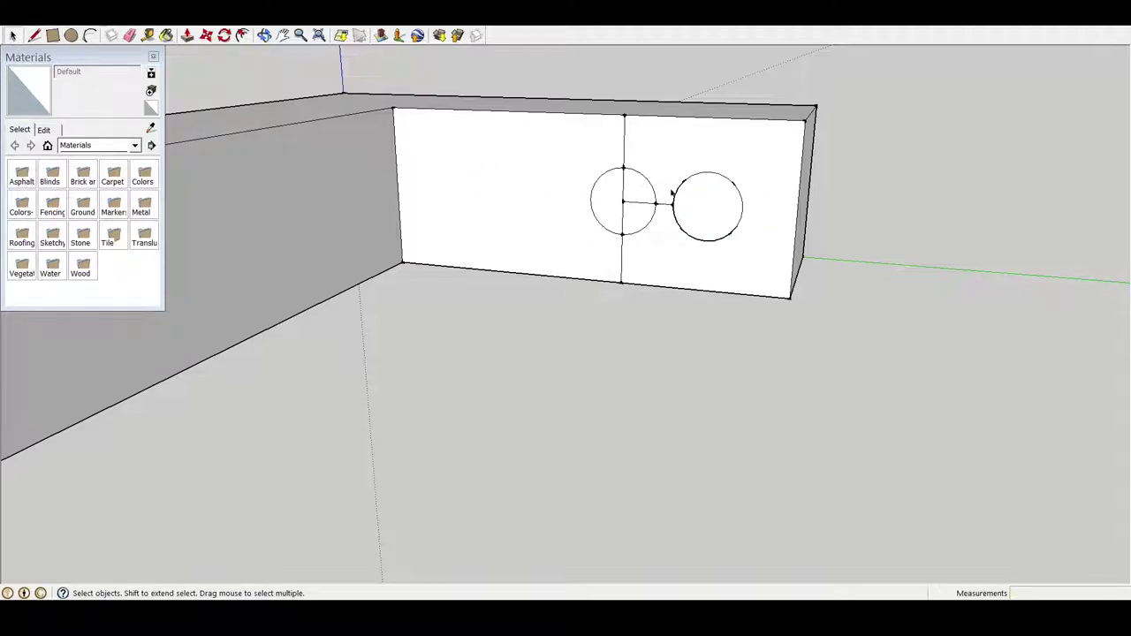
pyautogui.click(698, 212)
# Erase the selected wall face, inspect the opening, then undo the deletion.
pyautogui.scroll(3, 695, 209)
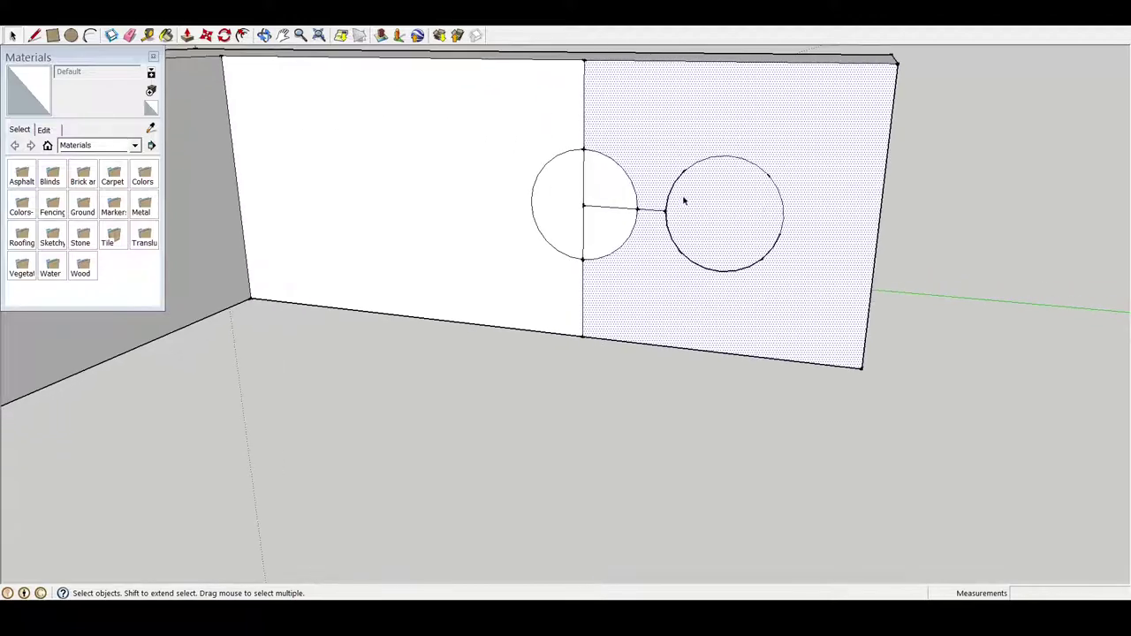
pyautogui.rightClick(689, 207)
pyautogui.click(721, 227)
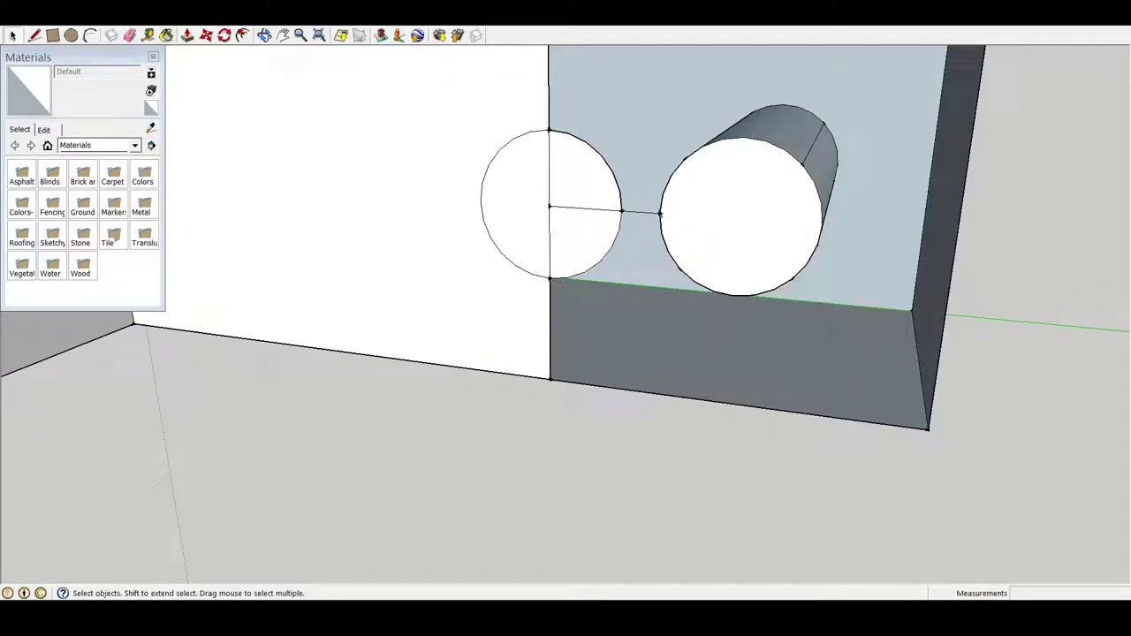
pyautogui.moveTo(663, 184); pyautogui.dragTo(694, 216, button='middle')
pyautogui.hotkey('ctrl', 'z')
# Select the wall face around the right circle and apply a context-menu command to it.
pyautogui.click(698, 218)
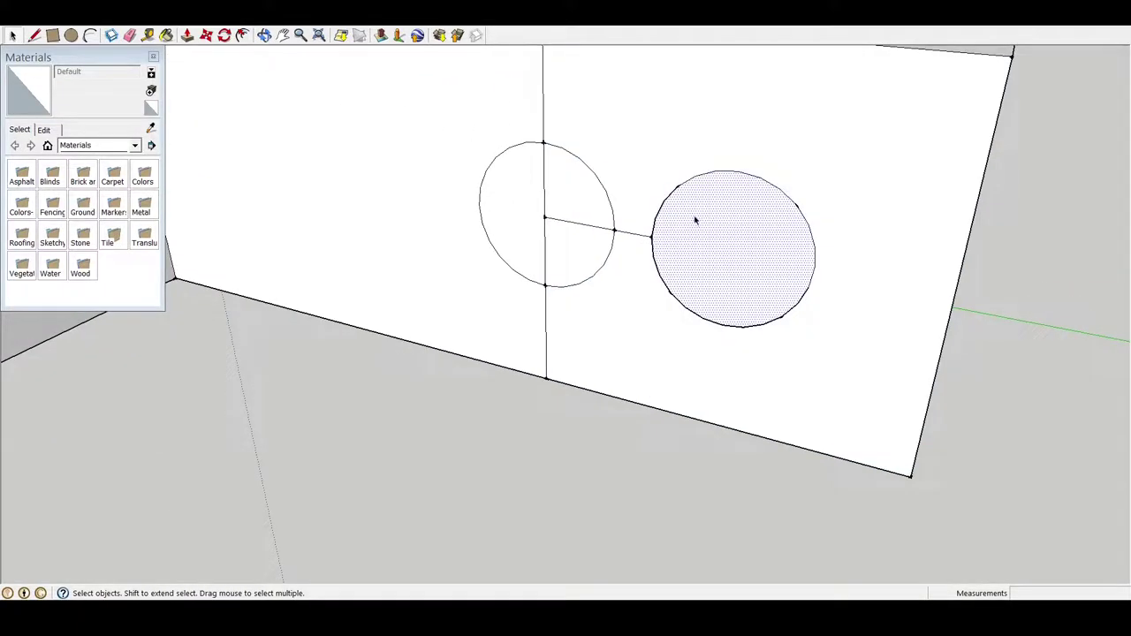
pyautogui.press('Escape')
pyautogui.click(697, 231)
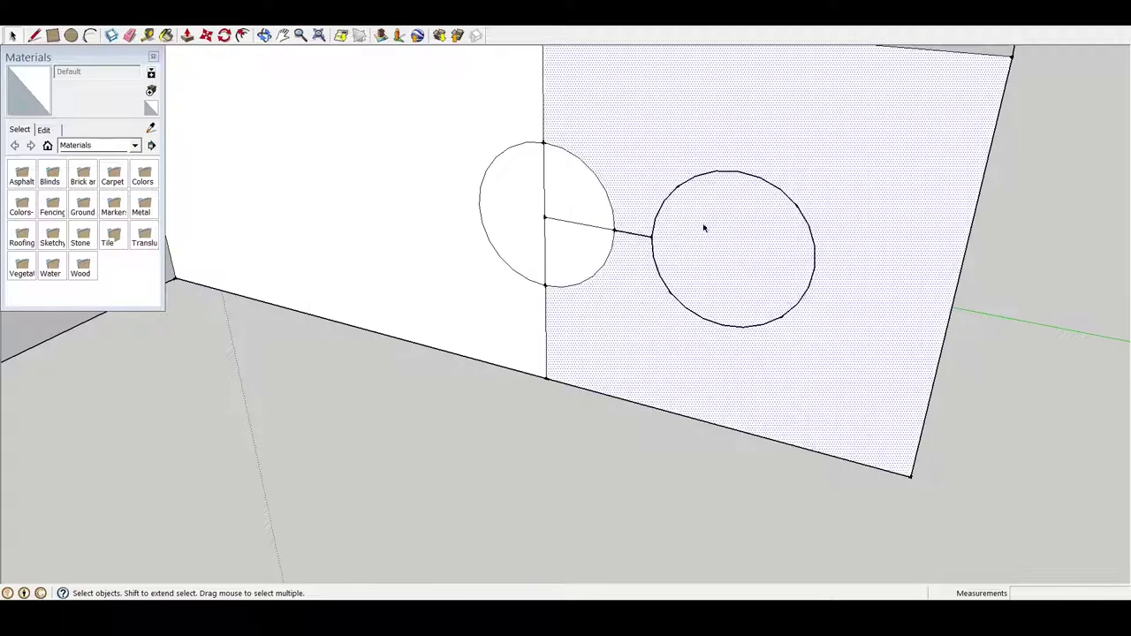
pyautogui.moveTo(702, 227); pyautogui.dragTo(736, 210, button='middle')
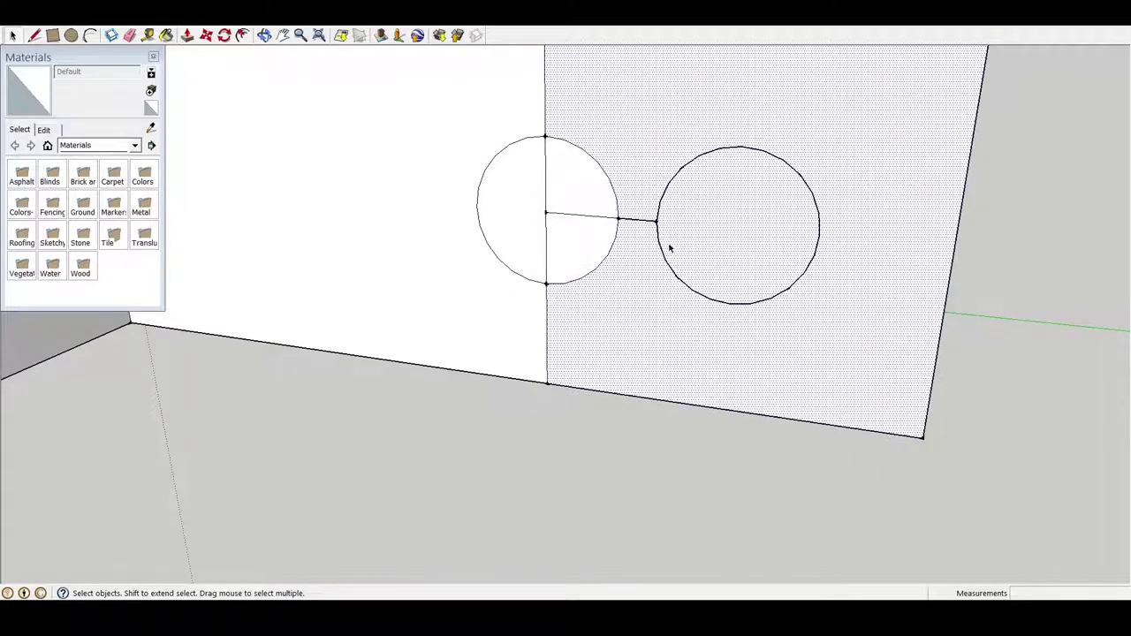
pyautogui.rightClick(744, 229)
pyautogui.click(720, 194)
pyautogui.click(418, 287)
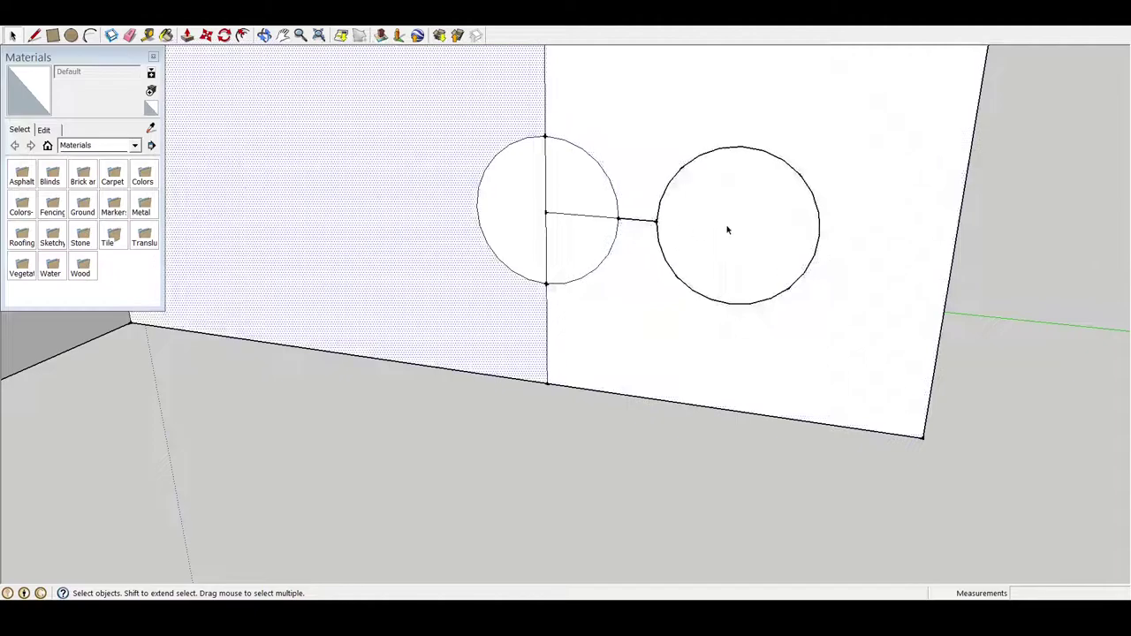
pyautogui.click(720, 228)
# Sweep the left circle's quarter-face profile along its radius edge into a solid ring.
pyautogui.click(584, 222)
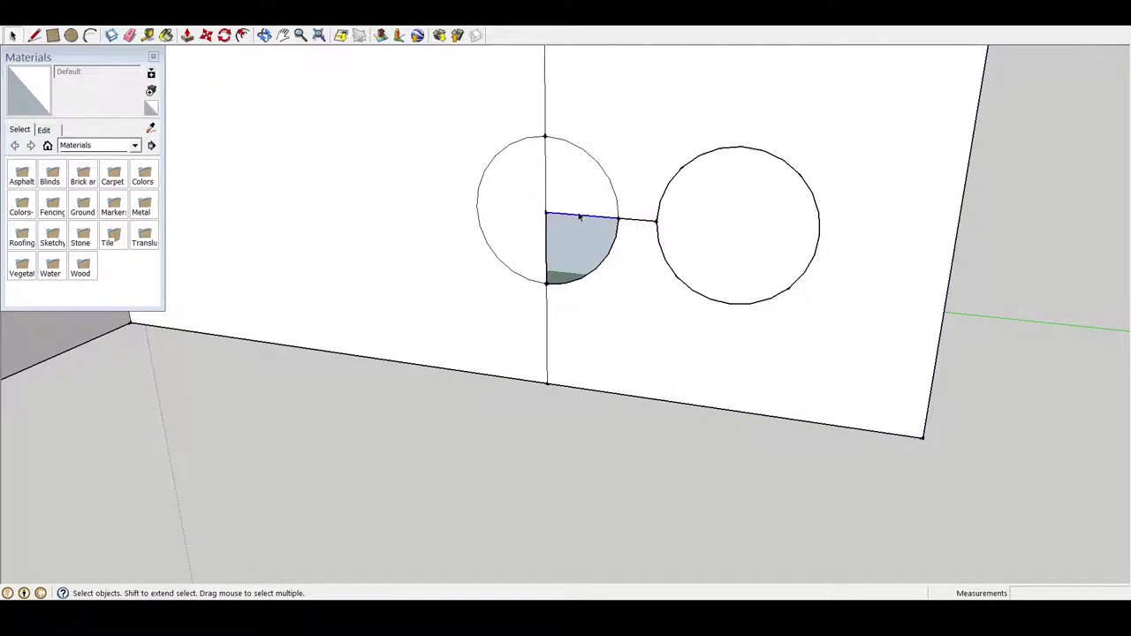
pyautogui.click(578, 216)
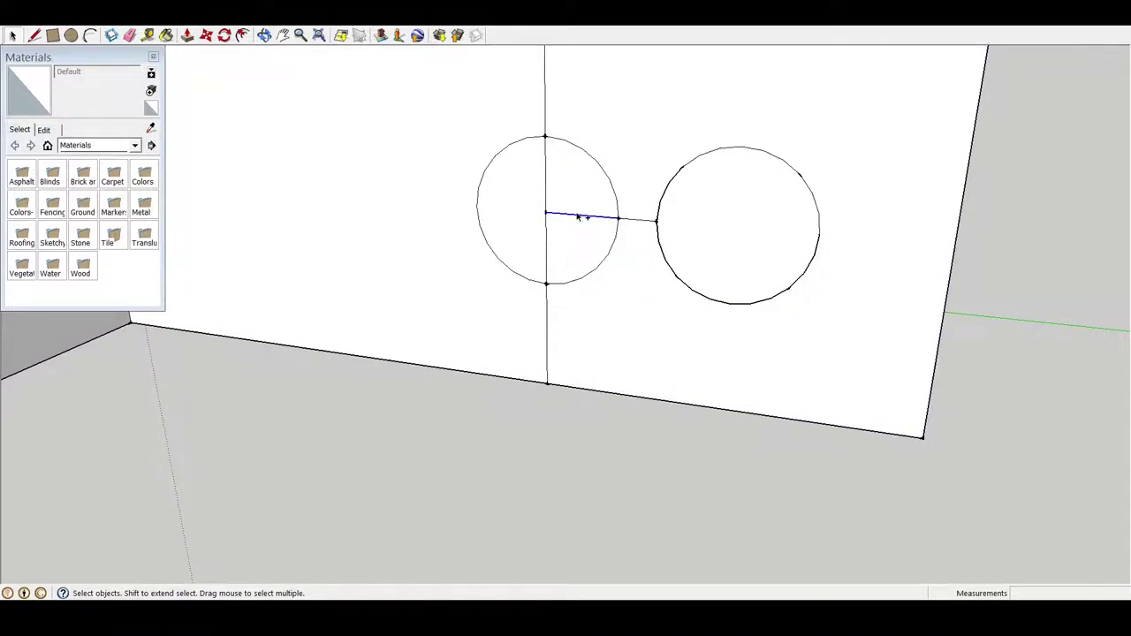
pyautogui.click(655, 231)
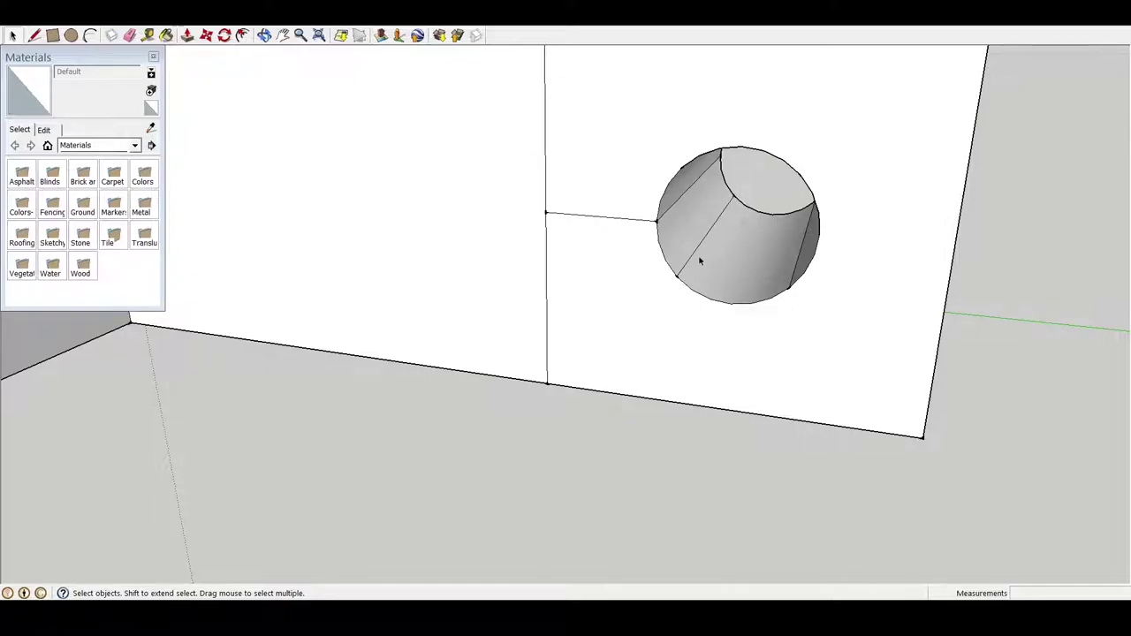
pyautogui.moveTo(699, 260)
pyautogui.mouseDown(button='middle')
pyautogui.moveTo(733, 316)
pyautogui.moveTo(803, 374)
pyautogui.moveTo(681, 326)
pyautogui.mouseUp(button='middle')
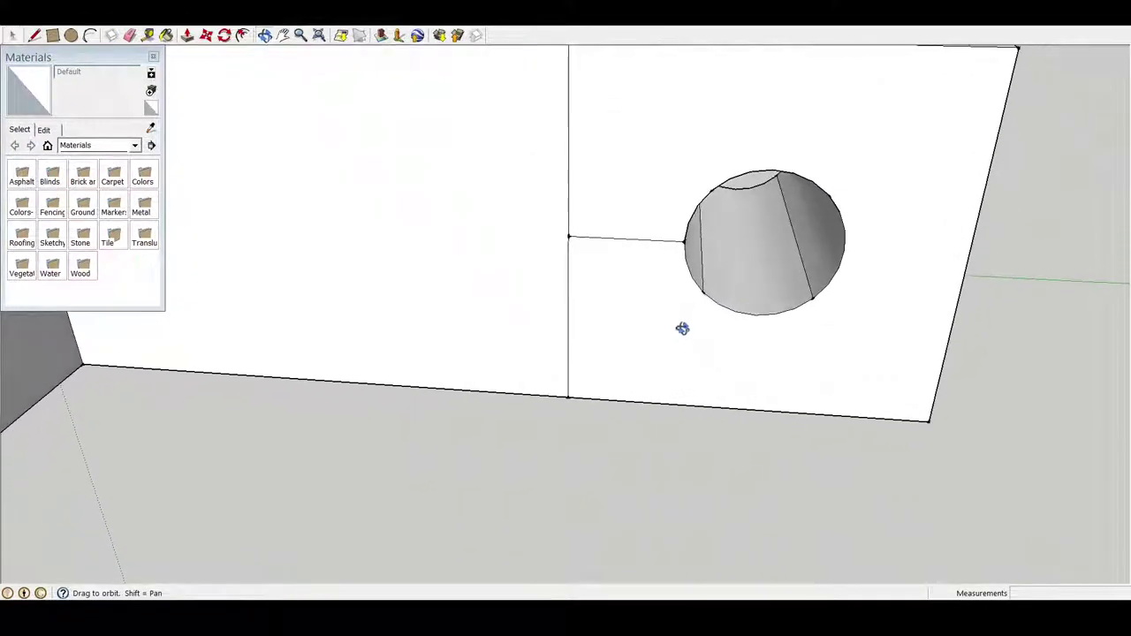
# Draw trial 2mm-radius circles on the dividing edge, including one at the line's endpoint.
pyautogui.click(71, 35)
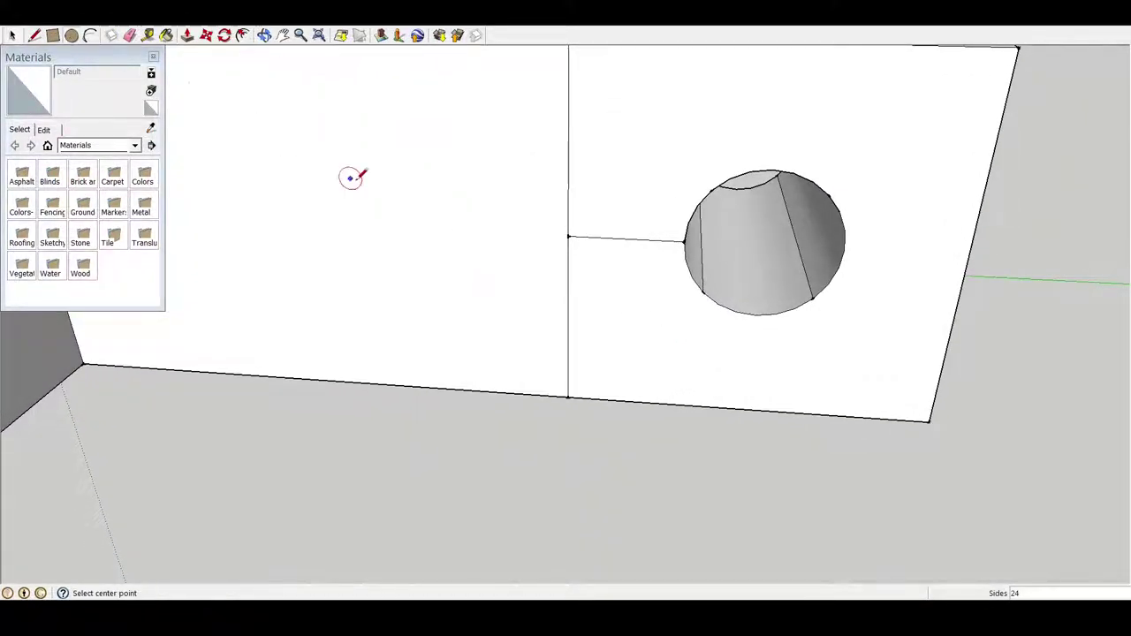
pyautogui.click(568, 236)
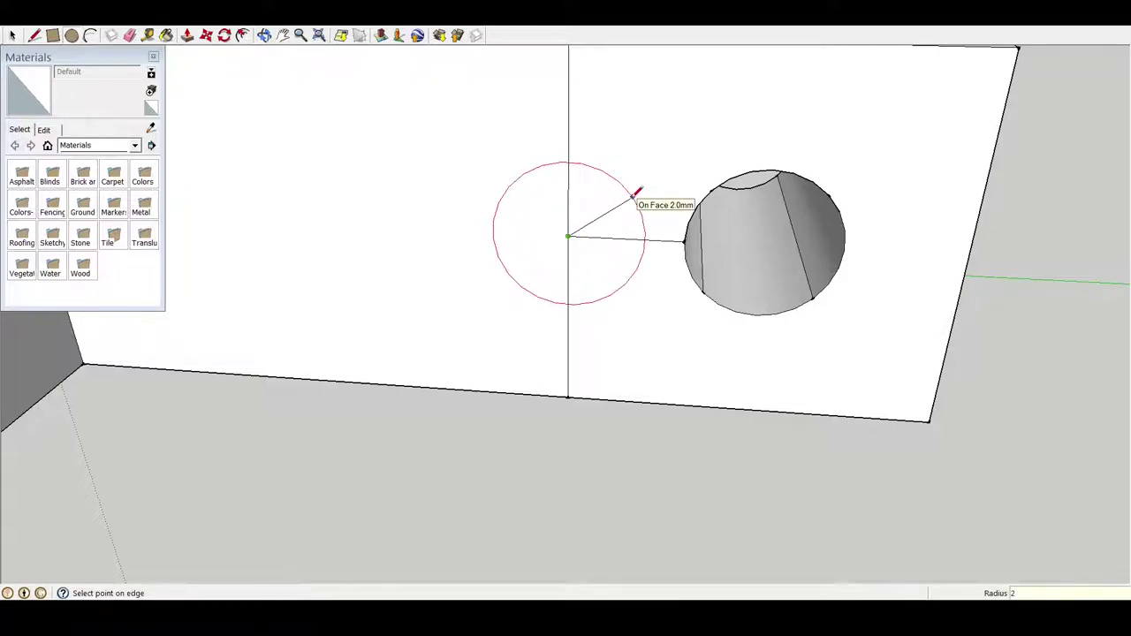
pyautogui.click(634, 196)
pyautogui.moveTo(607, 220)
pyautogui.mouseDown(button='middle')
pyautogui.moveTo(344, 397)
pyautogui.moveTo(333, 369)
pyautogui.mouseUp(button='middle')
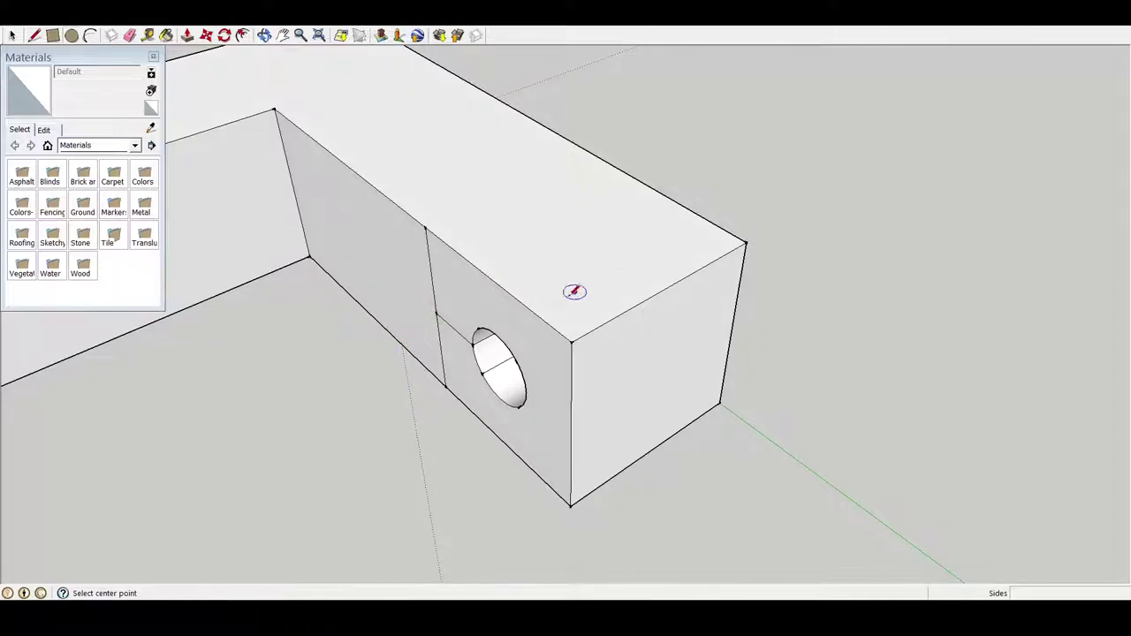
pyautogui.moveTo(575, 292)
pyautogui.mouseDown(button='middle')
pyautogui.moveTo(578, 165)
pyautogui.moveTo(699, 109)
pyautogui.moveTo(571, 132)
pyautogui.moveTo(657, 134)
pyautogui.moveTo(343, 490)
pyautogui.moveTo(510, 399)
pyautogui.moveTo(490, 336)
pyautogui.moveTo(459, 337)
pyautogui.moveTo(479, 320)
pyautogui.mouseUp(button='middle')
pyautogui.press('c')
pyautogui.click(482, 311)
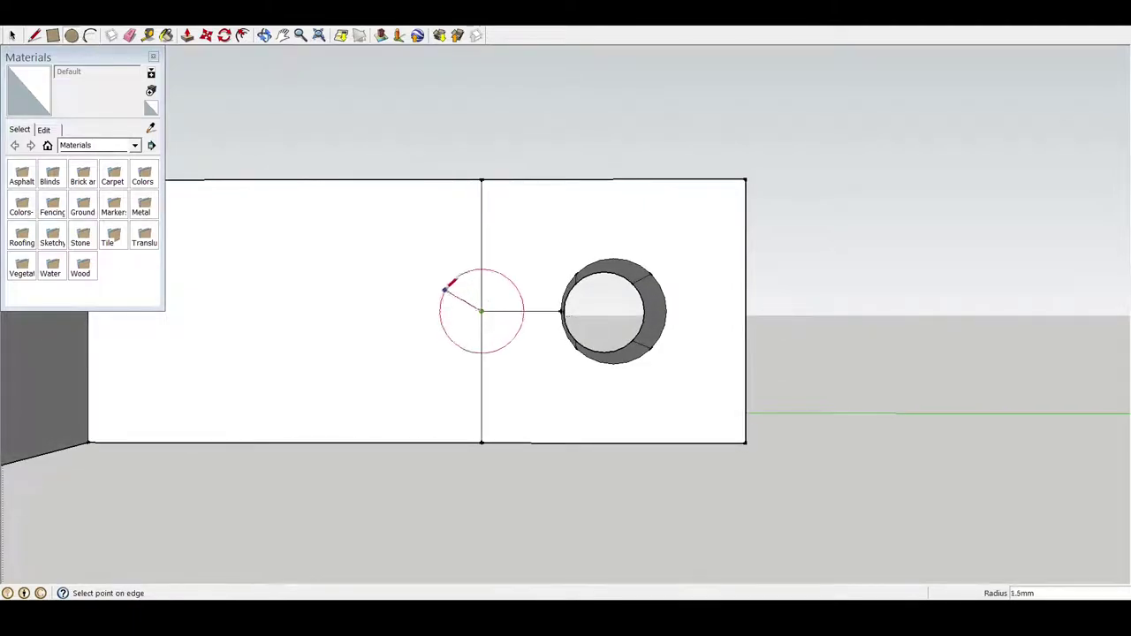
pyautogui.click(482, 258)
pyautogui.moveTo(488, 251)
pyautogui.mouseDown(button='middle')
pyautogui.moveTo(498, 341)
pyautogui.moveTo(435, 391)
pyautogui.moveTo(536, 282)
pyautogui.moveTo(525, 291)
pyautogui.mouseUp(button='middle')
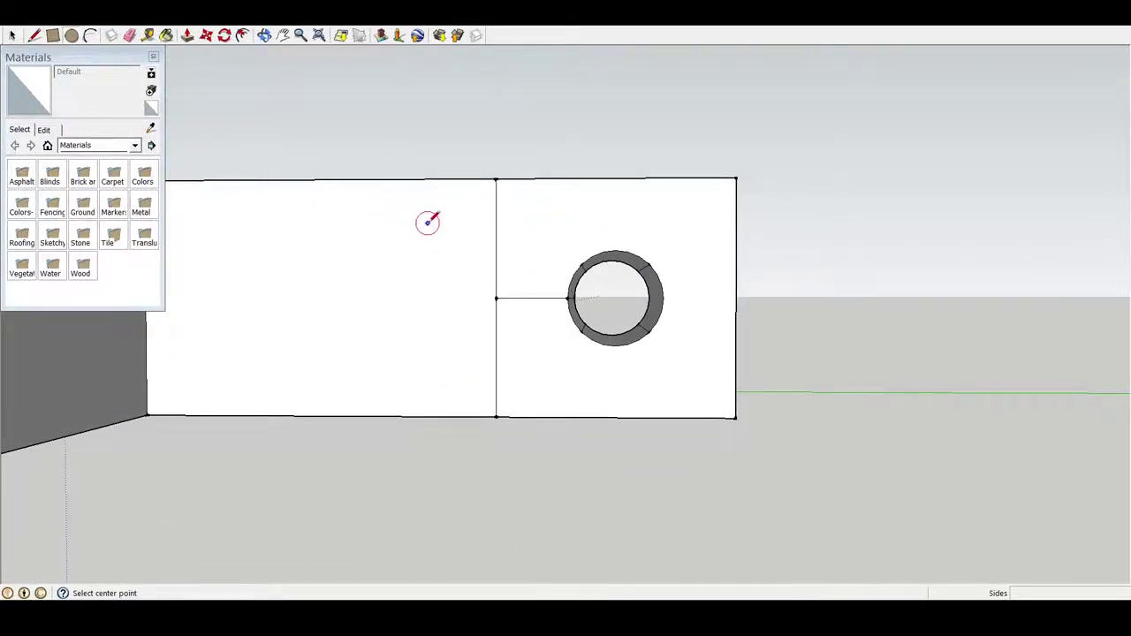
# Draw the upper and lower slot lines from the ring's top and bottom to the dividing edge.
pyautogui.click(35, 38)
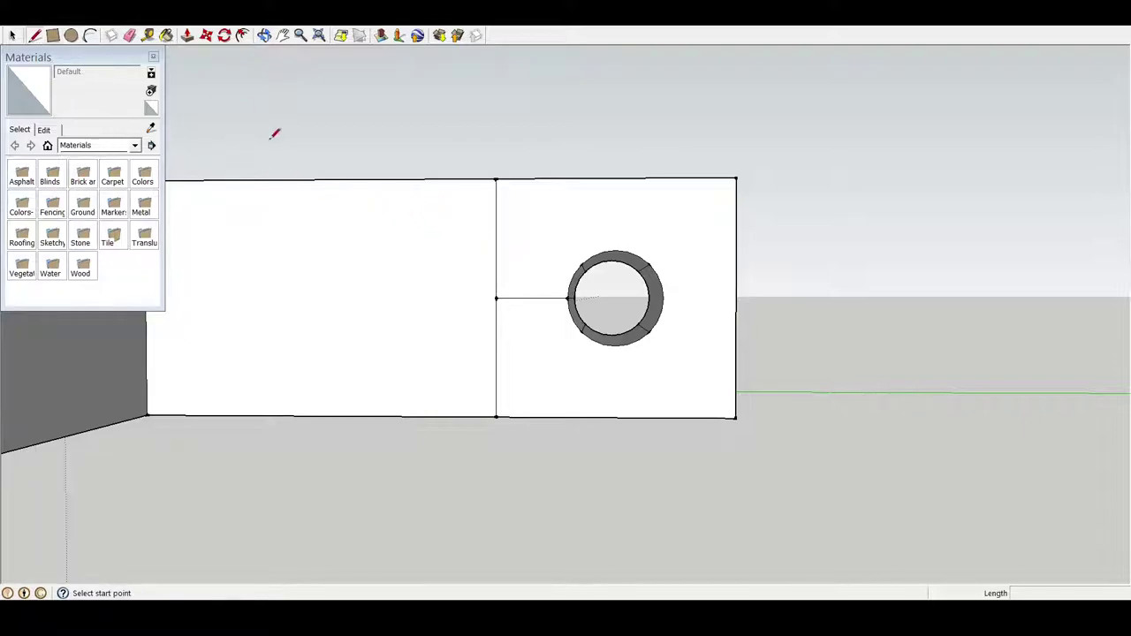
pyautogui.click(617, 251)
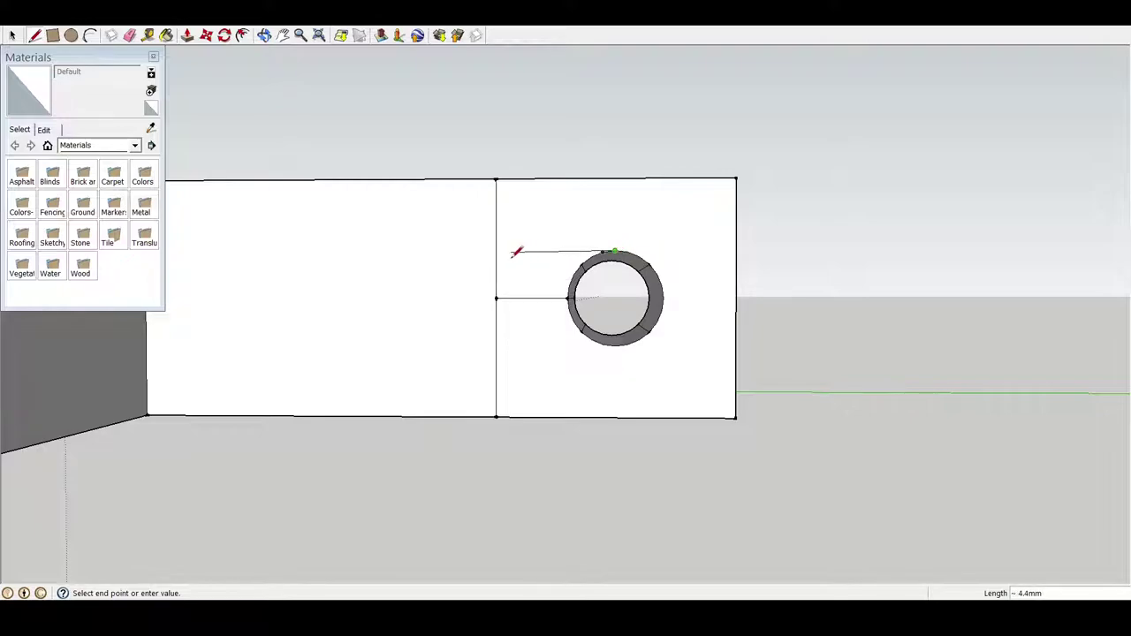
pyautogui.click(496, 250)
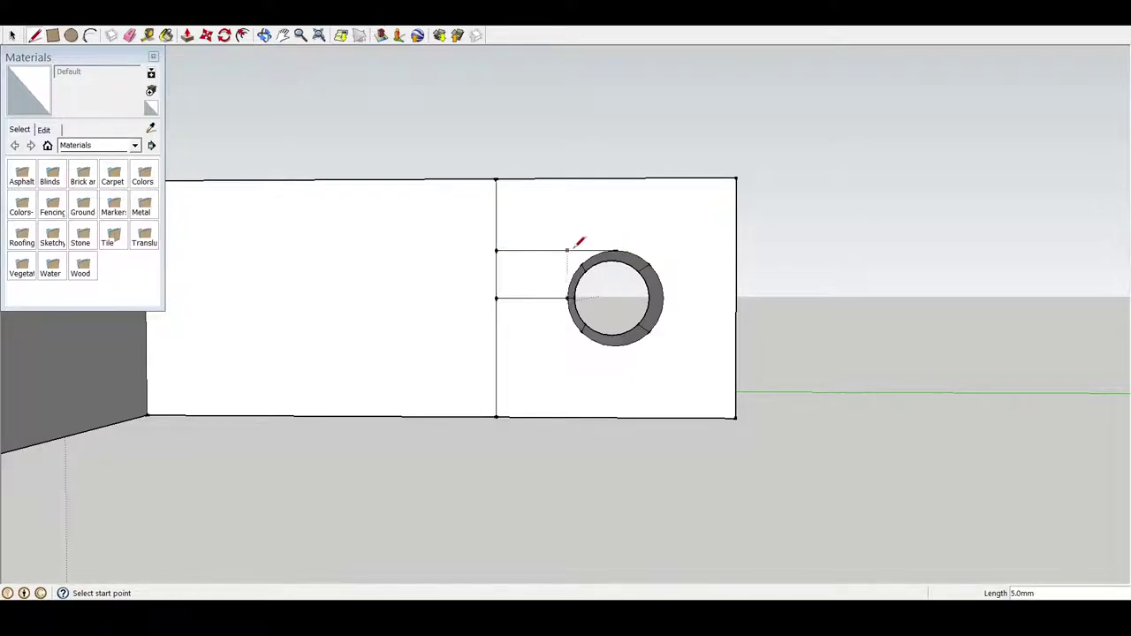
pyautogui.click(615, 345)
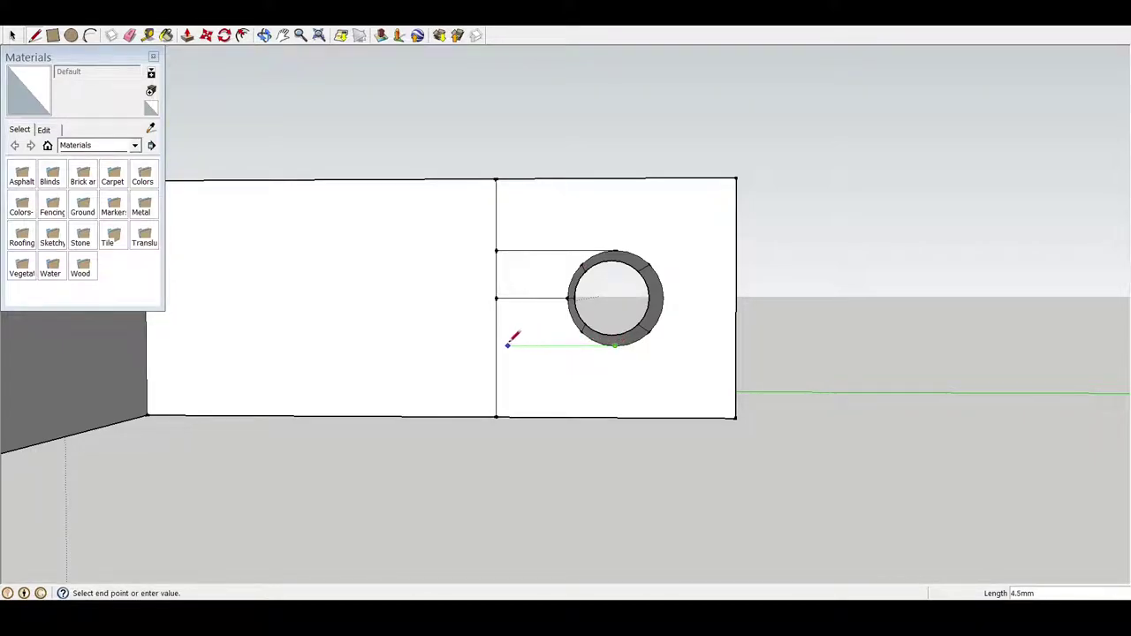
pyautogui.click(497, 344)
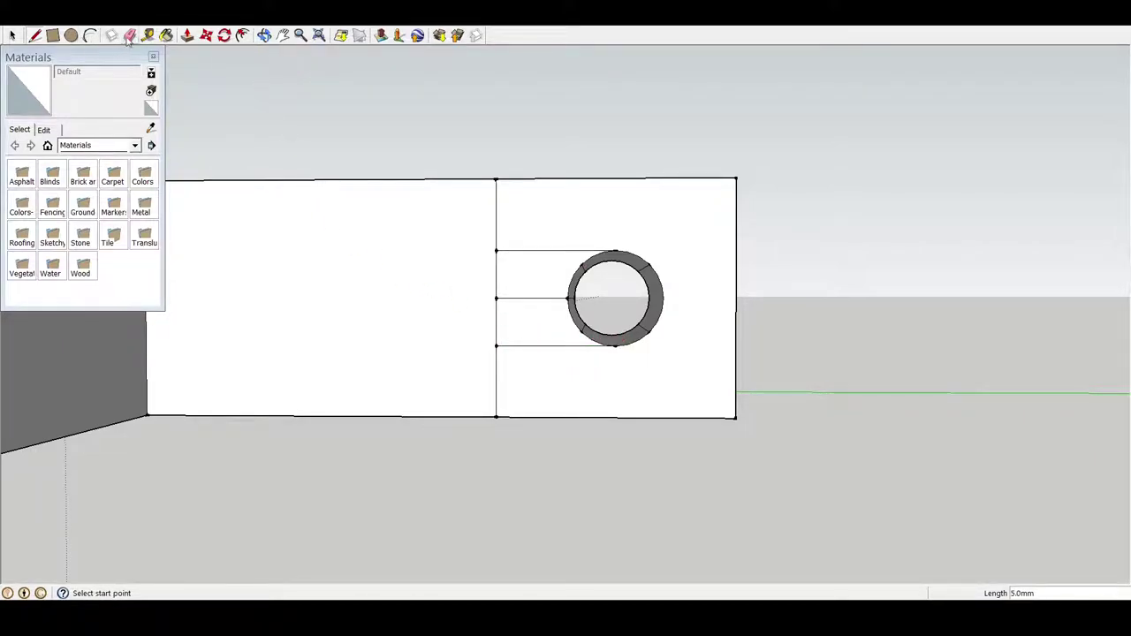
# Add a Tape Measure guide line measured from the dividing edge.
pyautogui.click(148, 36)
pyautogui.click(496, 251)
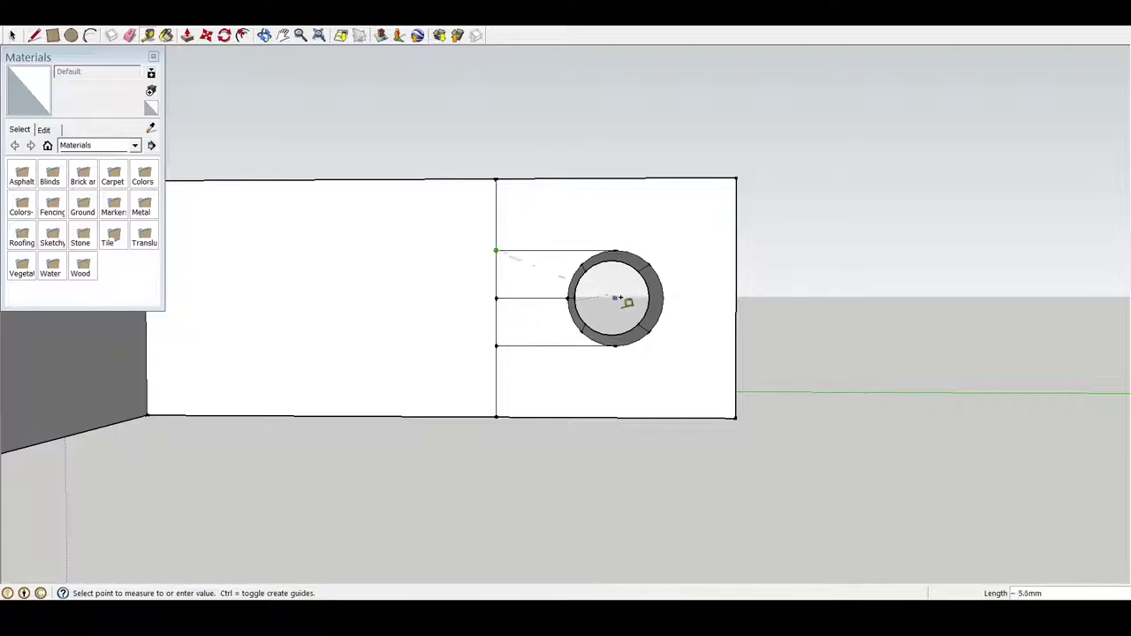
pyautogui.click(400, 306)
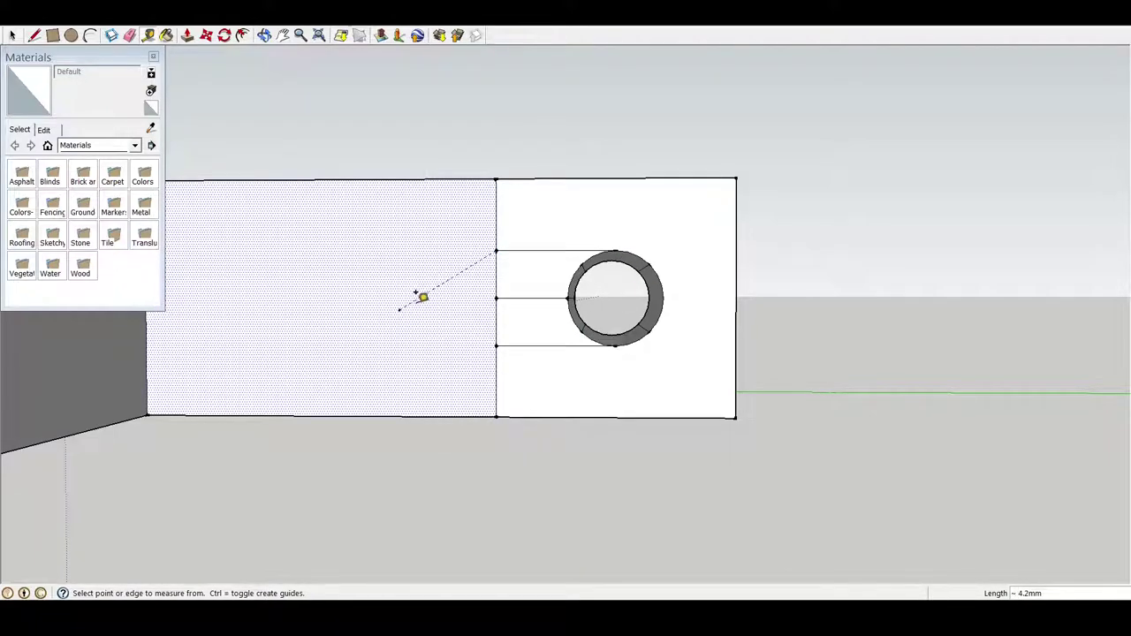
pyautogui.rightClick(434, 281)
pyautogui.press('Escape')
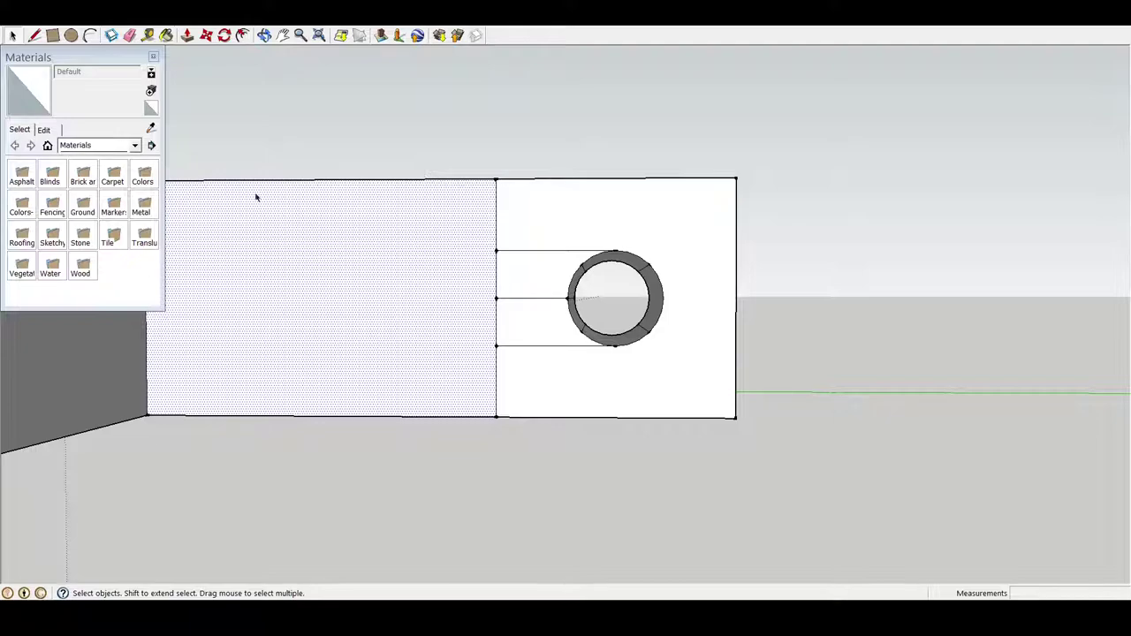
# Draw a half-circle arc joining the left ends of the upper and lower slot lines.
pyautogui.click(88, 37)
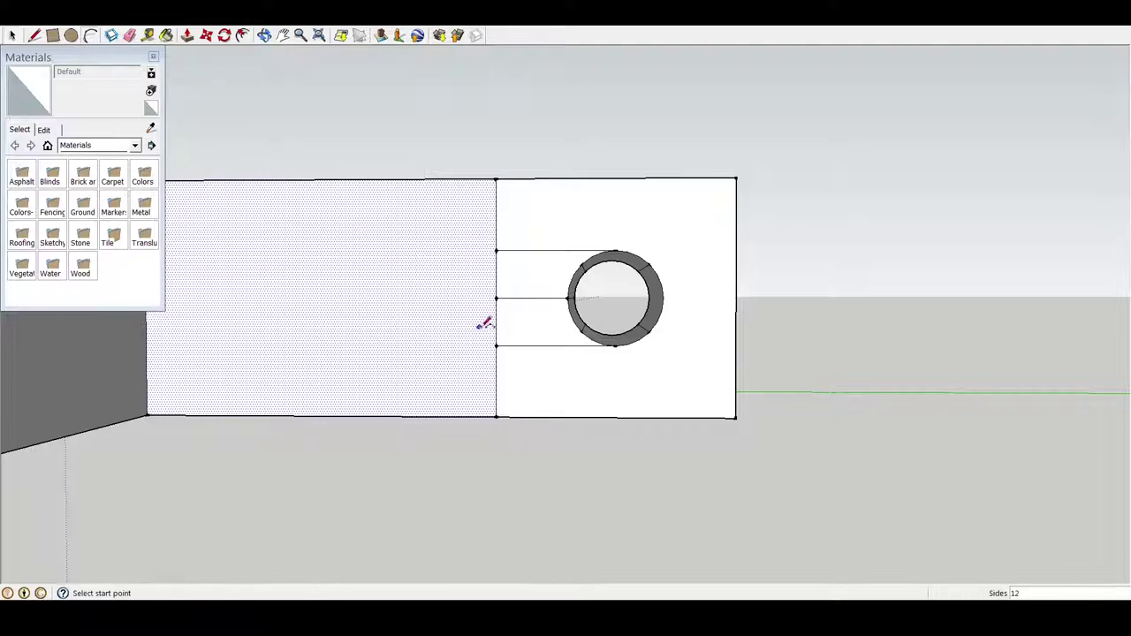
pyautogui.click(496, 252)
pyautogui.click(497, 344)
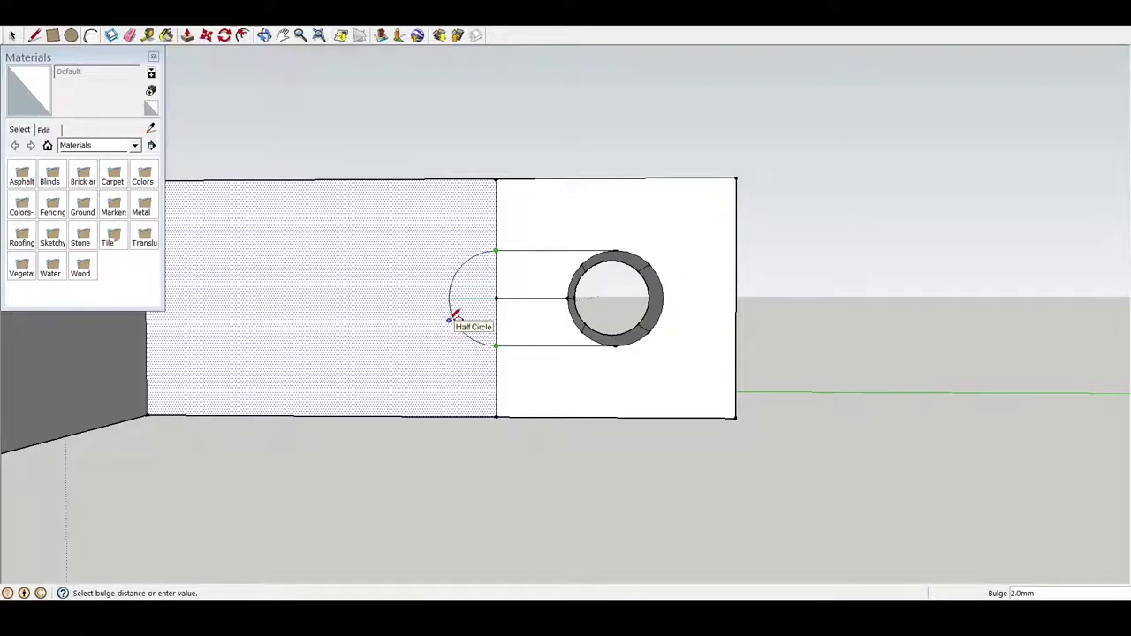
pyautogui.click(452, 316)
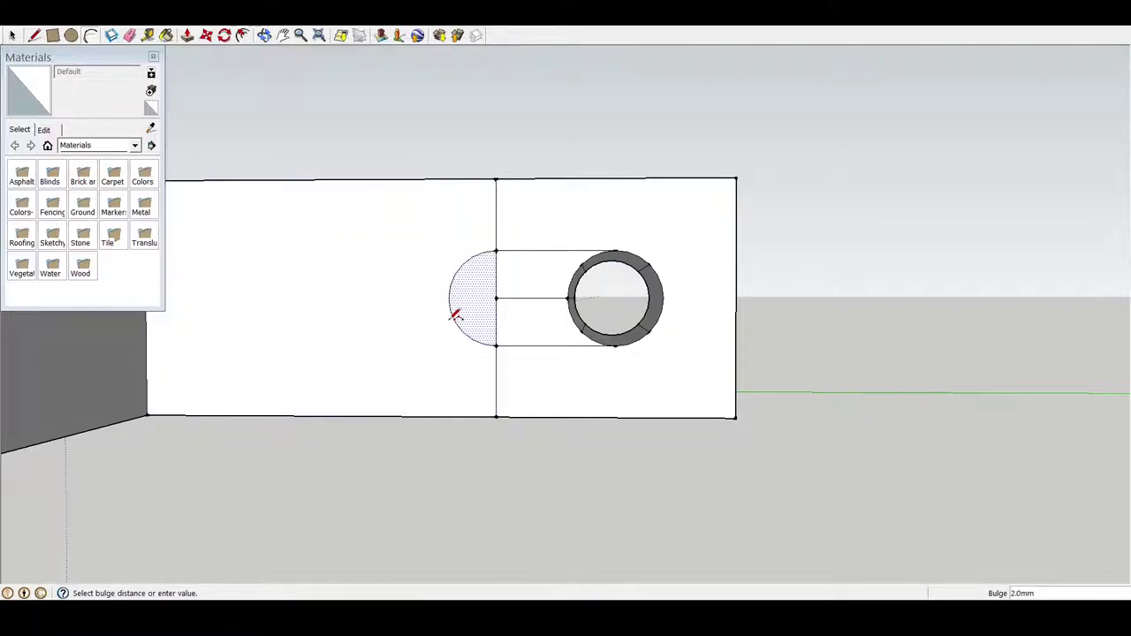
# Erase the dividing edge and the middle horizontal edge inside the slot.
pyautogui.rightClick(497, 301)
pyautogui.click(513, 318)
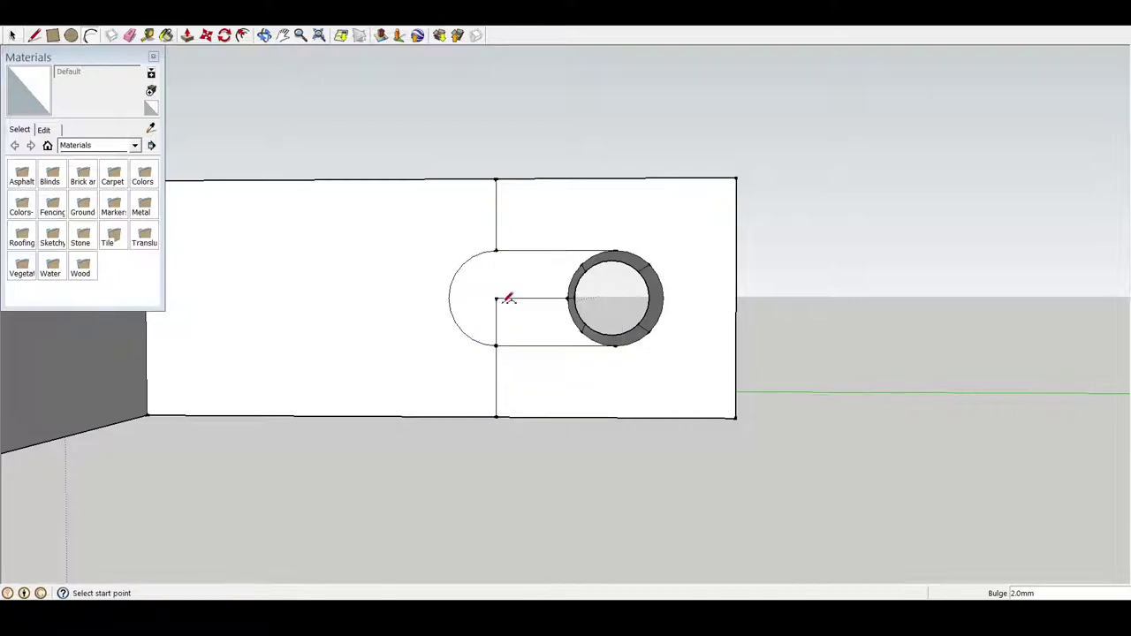
pyautogui.rightClick(498, 300)
pyautogui.press('Escape')
pyautogui.rightClick(504, 299)
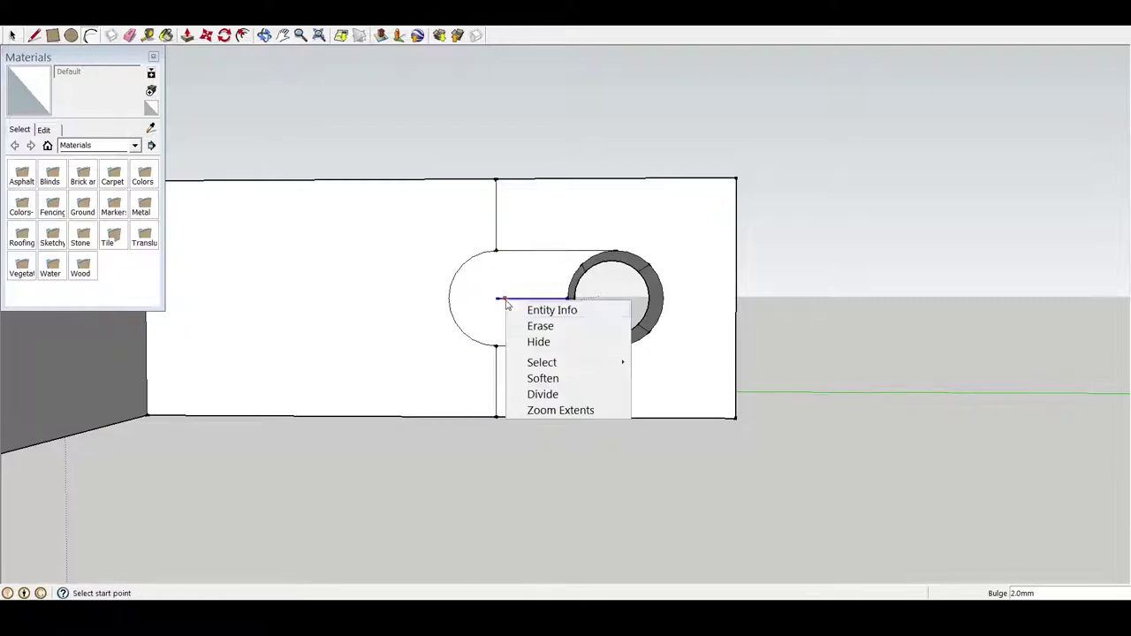
pyautogui.click(538, 328)
pyautogui.moveTo(537, 310)
pyautogui.mouseDown(button='middle')
pyautogui.moveTo(593, 315)
pyautogui.moveTo(517, 318)
pyautogui.mouseUp(button='middle')
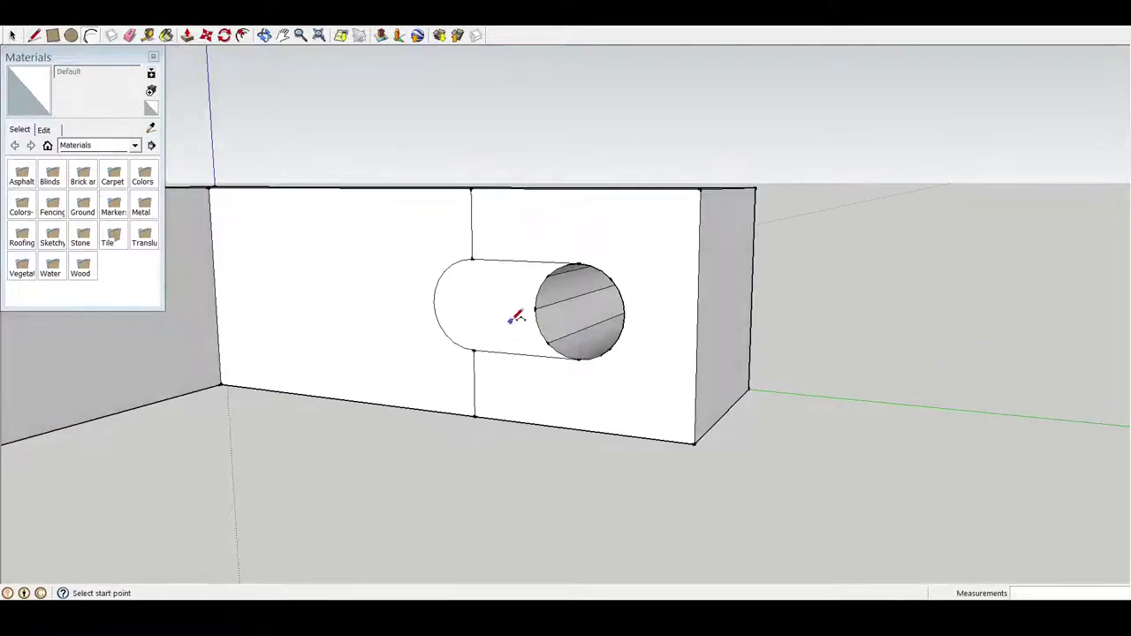
# Push the rounded slot face 10mm through the arm.
pyautogui.click(188, 40)
pyautogui.moveTo(465, 230); pyautogui.dragTo(467, 308, button='middle')
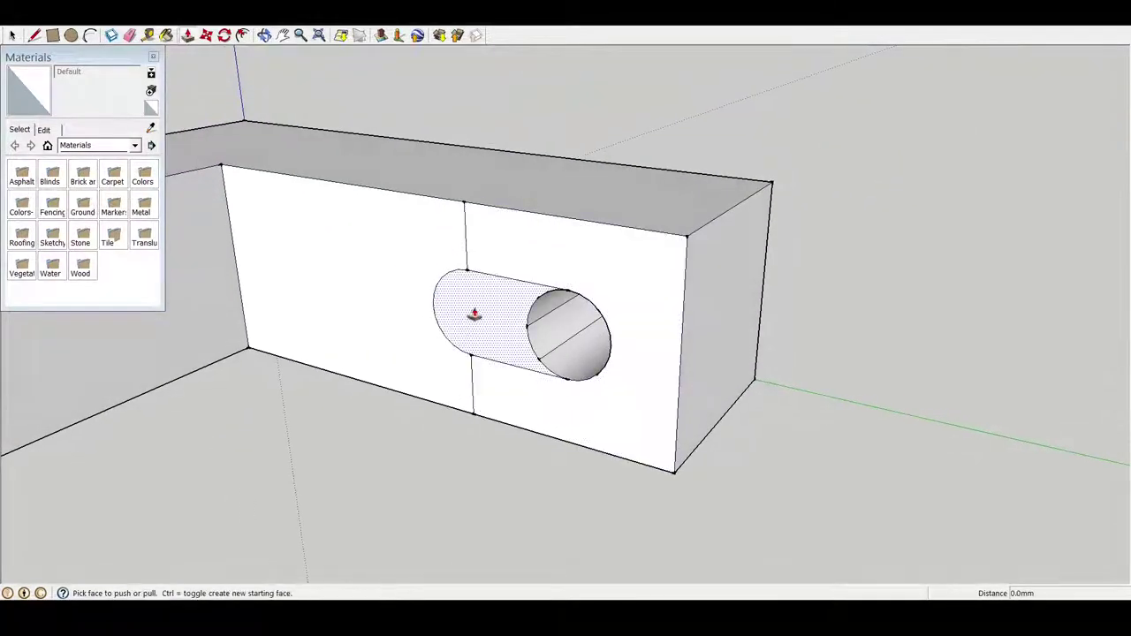
pyautogui.click(467, 308)
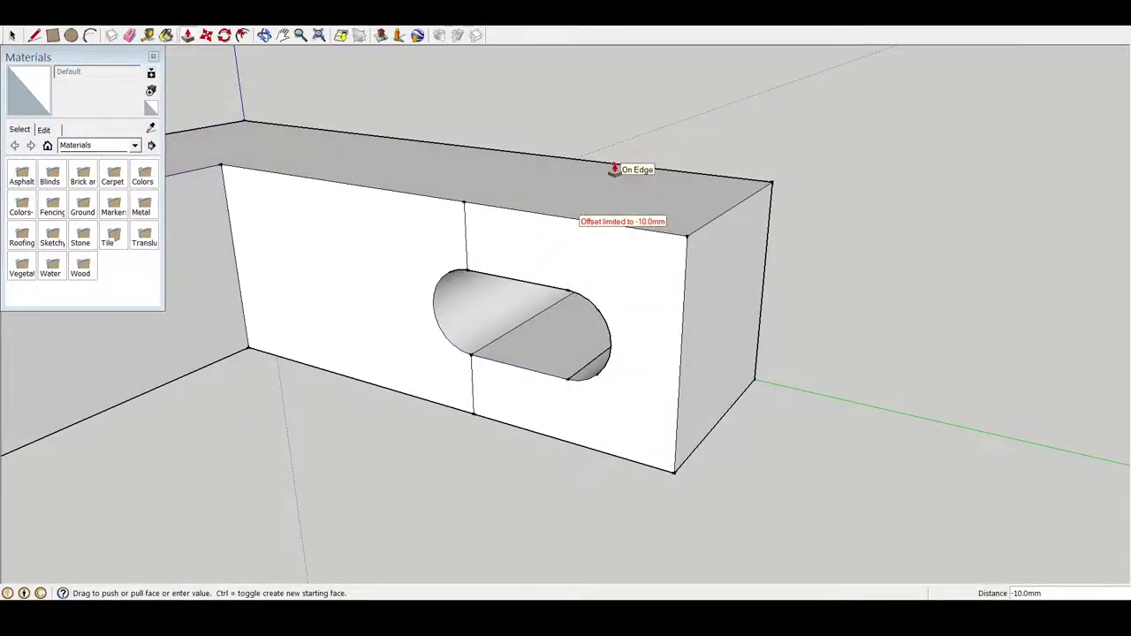
pyautogui.moveTo(609, 182)
pyautogui.mouseDown(button='middle')
pyautogui.moveTo(601, 280)
pyautogui.moveTo(667, 220)
pyautogui.moveTo(757, 215)
pyautogui.moveTo(813, 286)
pyautogui.moveTo(447, 450)
pyautogui.moveTo(751, 374)
pyautogui.moveTo(265, 293)
pyautogui.moveTo(518, 434)
pyautogui.moveTo(389, 293)
pyautogui.moveTo(1015, 404)
pyautogui.mouseUp(button='middle')
# Orbit and zoom around the bracket to check the through-slot from the front and at an angle.
pyautogui.scroll(2, 374, 298)
pyautogui.scroll(-2, 415, 312)
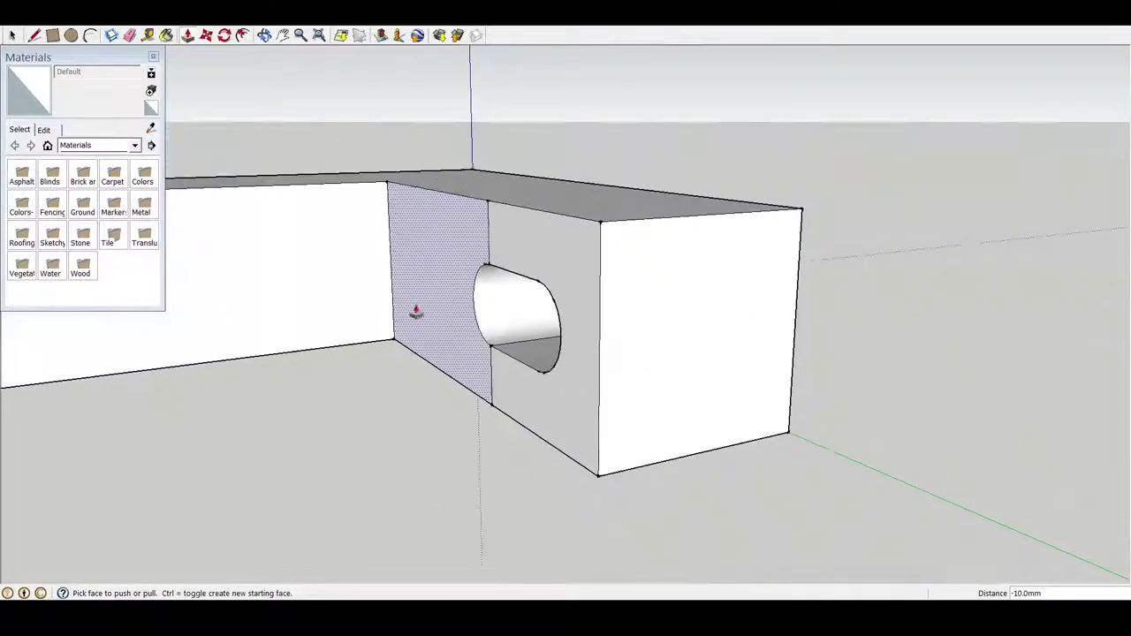
pyautogui.moveTo(415, 311)
pyautogui.mouseDown(button='middle')
pyautogui.moveTo(404, 324)
pyautogui.moveTo(566, 336)
pyautogui.moveTo(662, 328)
pyautogui.mouseUp(button='middle')
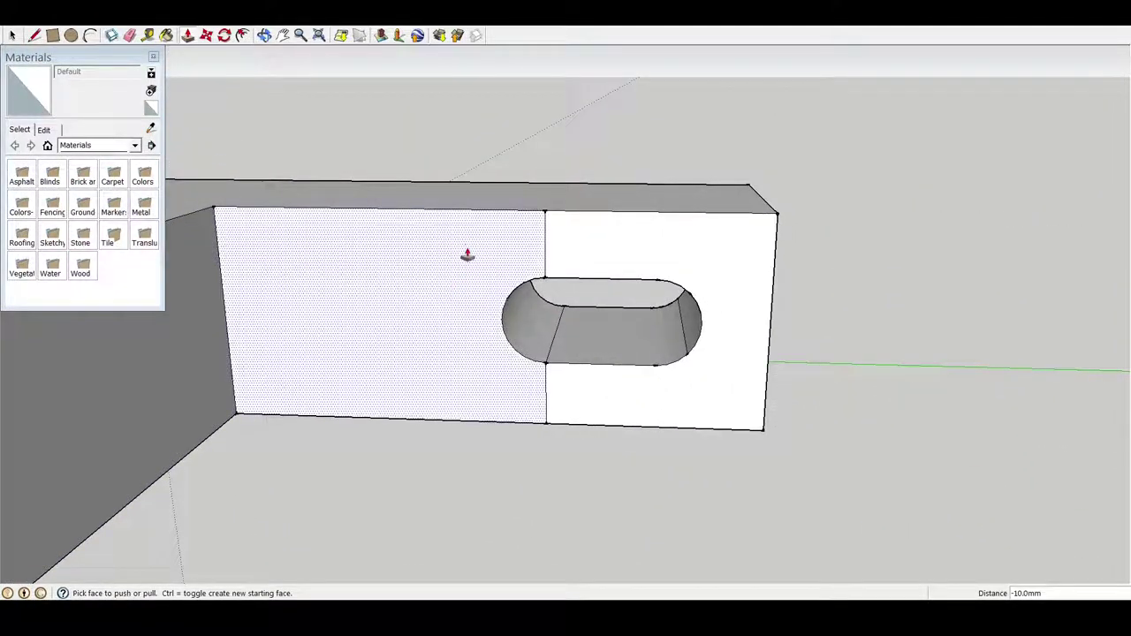
pyautogui.scroll(2, 575, 376)
pyautogui.moveTo(584, 386); pyautogui.dragTo(648, 297, button='middle')
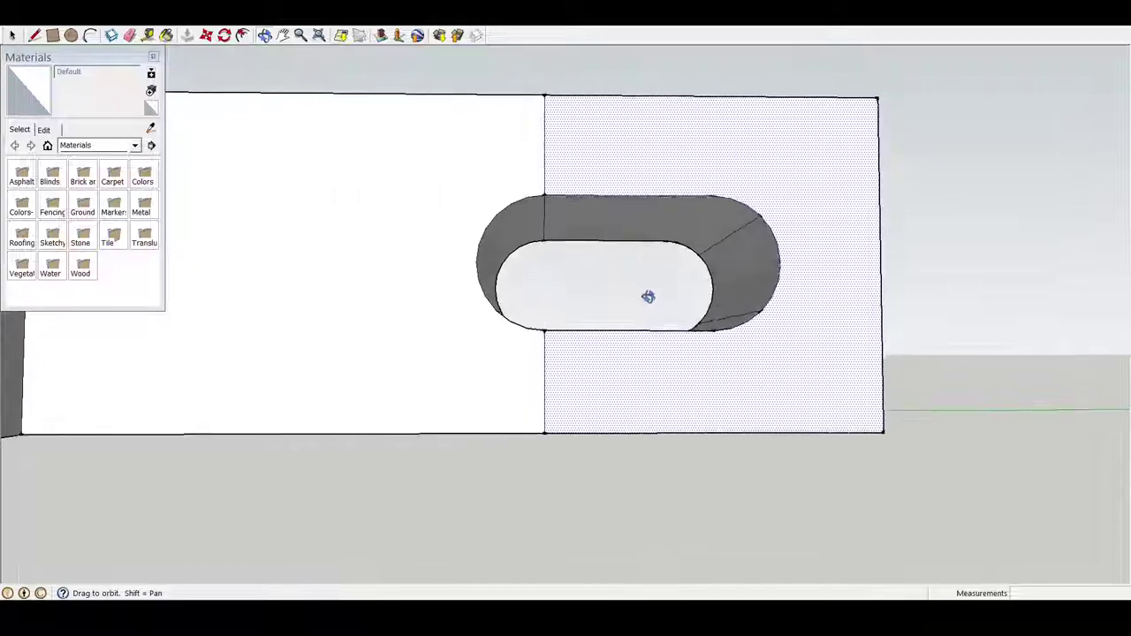
pyautogui.scroll(-2, 695, 372)
pyautogui.scroll(-3, 694, 371)
pyautogui.moveTo(695, 371)
pyautogui.mouseDown(button='middle')
pyautogui.moveTo(421, 351)
pyautogui.moveTo(182, 430)
pyautogui.mouseUp(button='middle')
pyautogui.scroll(3, 106, 399)
pyautogui.scroll(2, 185, 334)
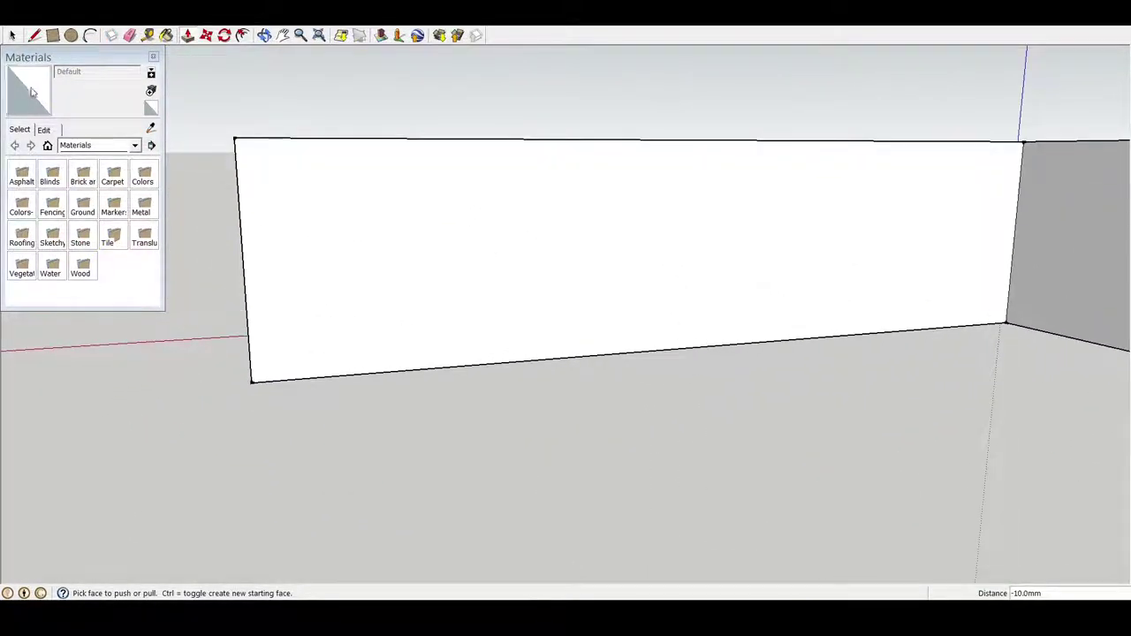
# Draw a 10 by 10 square at the long face's top-left corner.
pyautogui.click(35, 35)
pyautogui.click(236, 138)
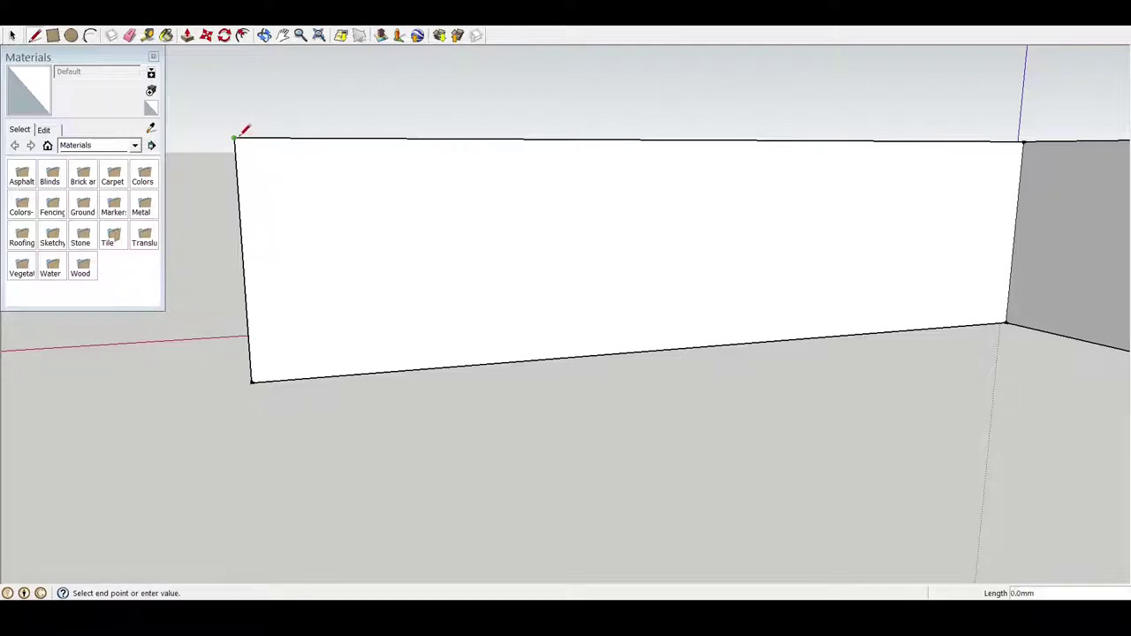
pyautogui.click(53, 35)
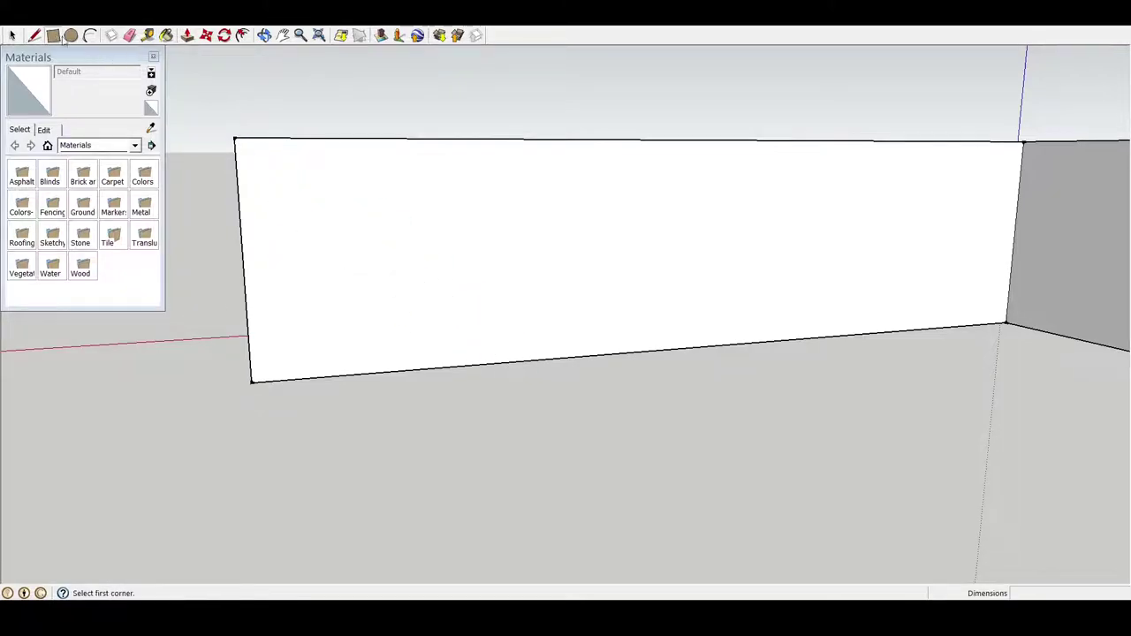
pyautogui.click(235, 139)
pyautogui.write('10.1')
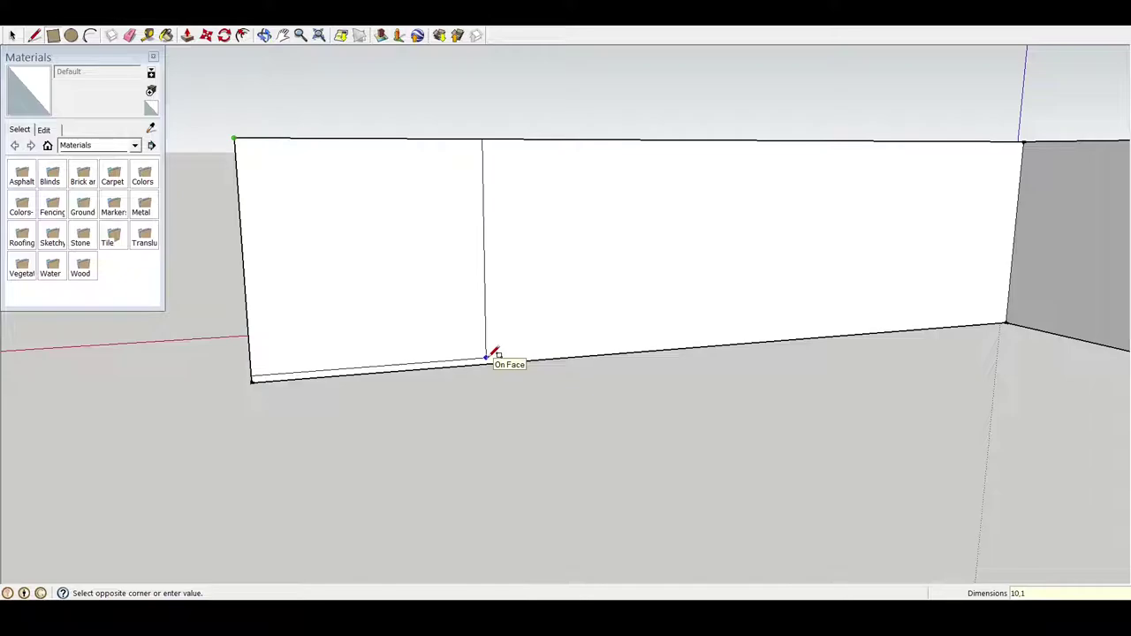
pyautogui.click(485, 356)
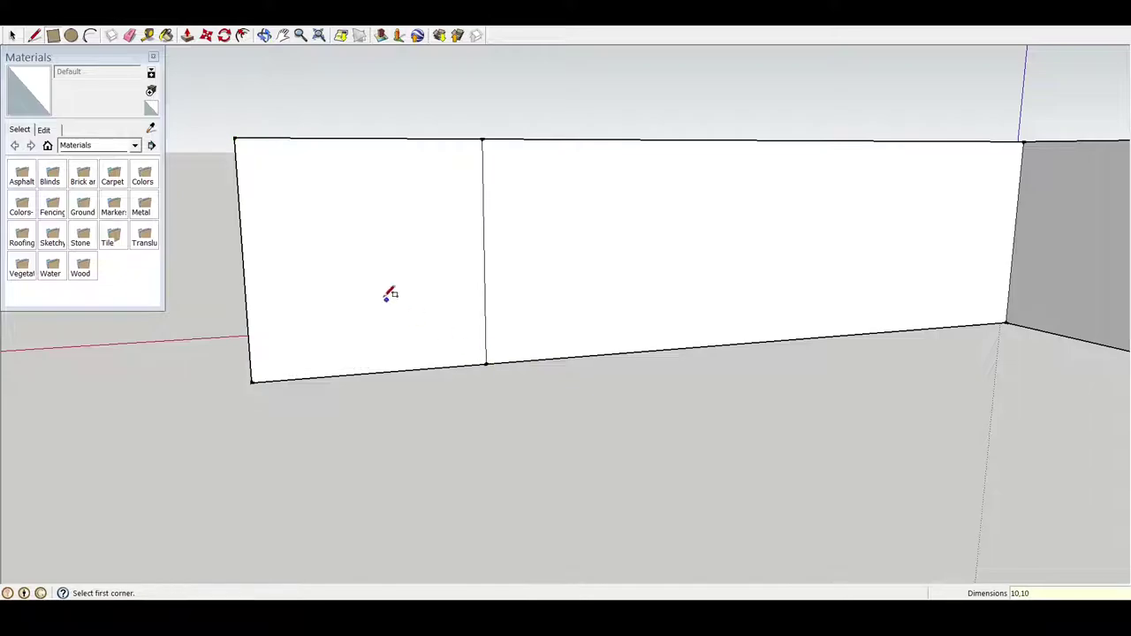
# Draw both diagonals of the square and start a line at their crossing point.
pyautogui.click(34, 35)
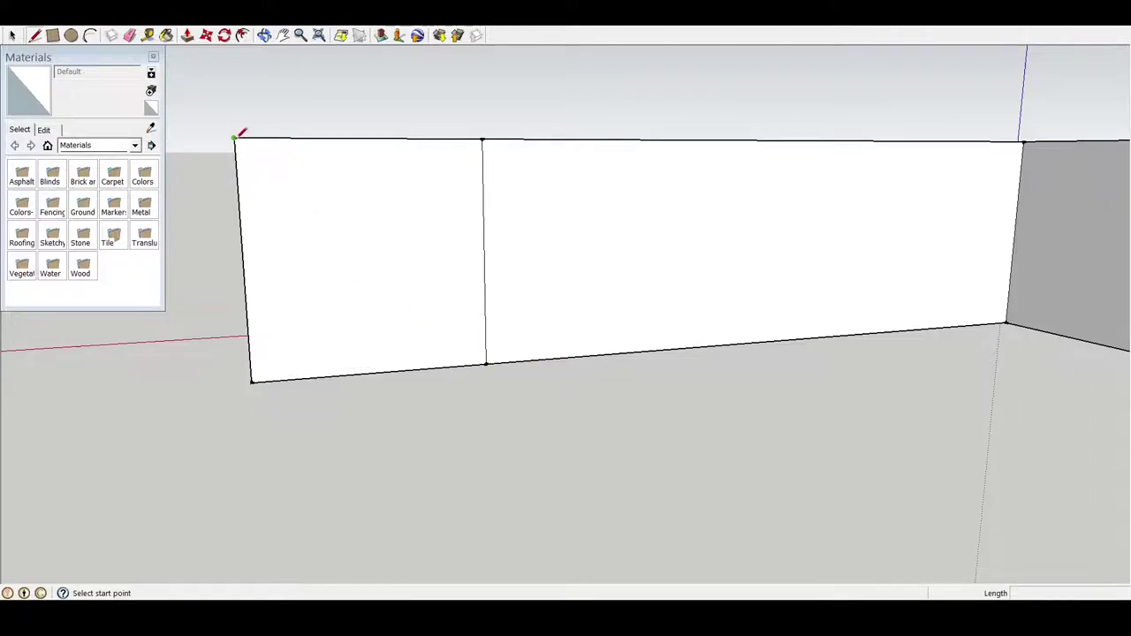
pyautogui.click(235, 139)
pyautogui.click(486, 362)
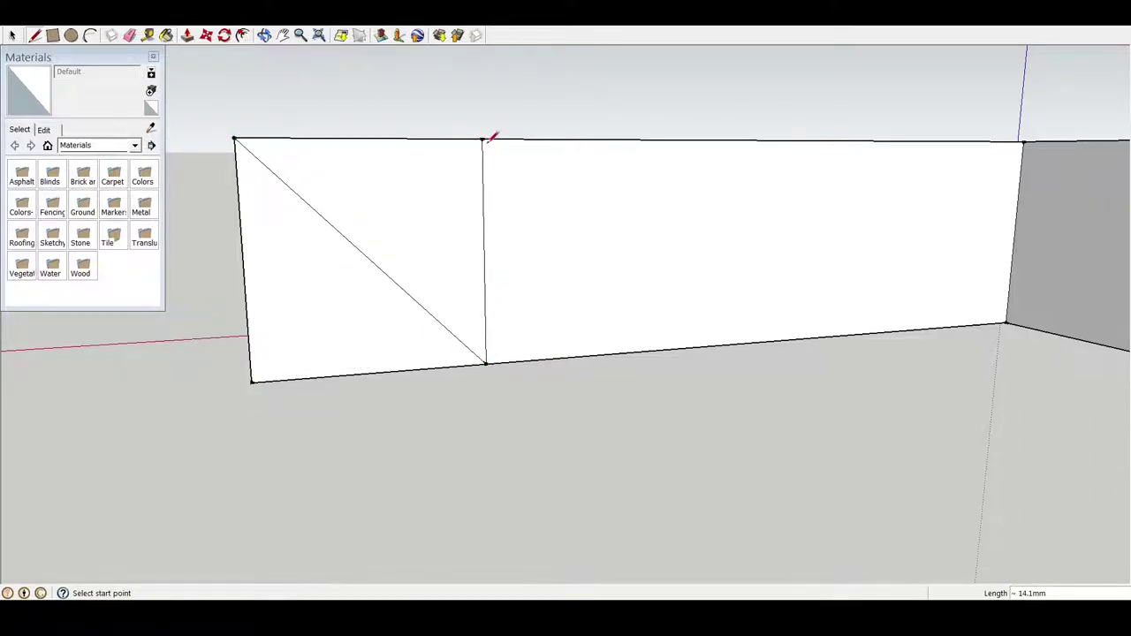
pyautogui.click(482, 140)
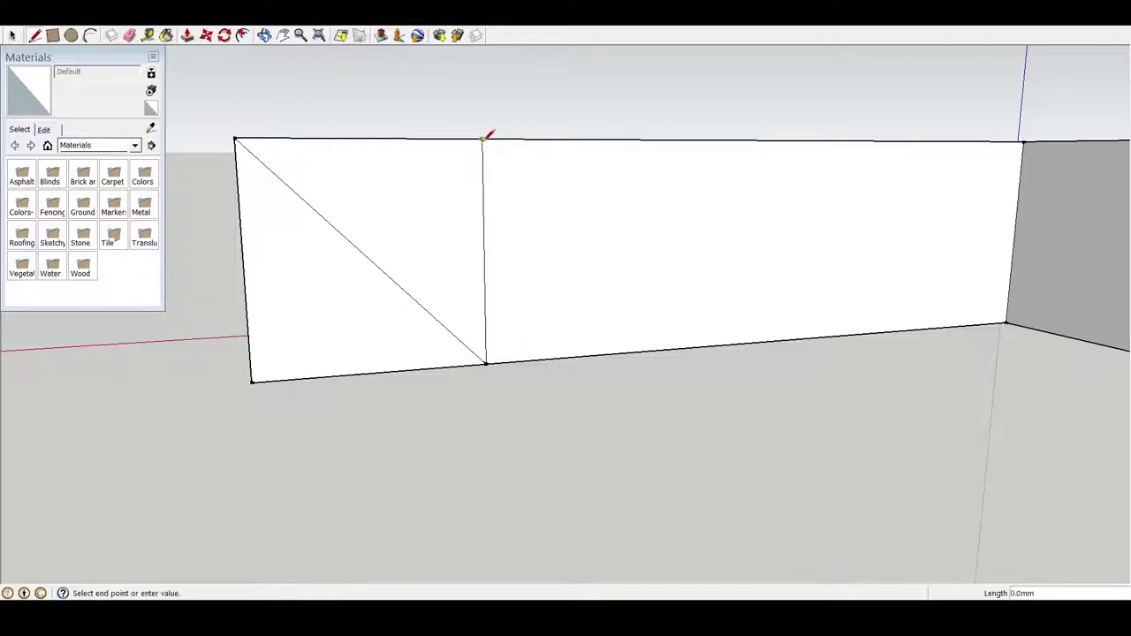
pyautogui.click(254, 381)
pyautogui.click(369, 258)
pyautogui.write('10')
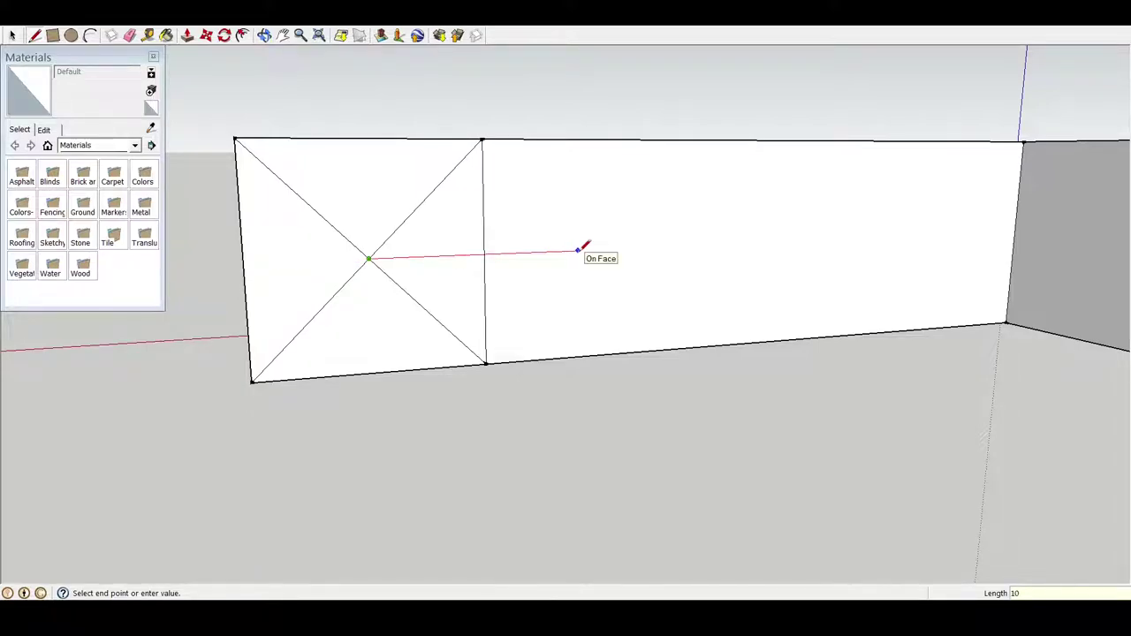
# Finish a 10mm line right from the square's centre and place a 2mm-radius circle at its end.
pyautogui.click(590, 250)
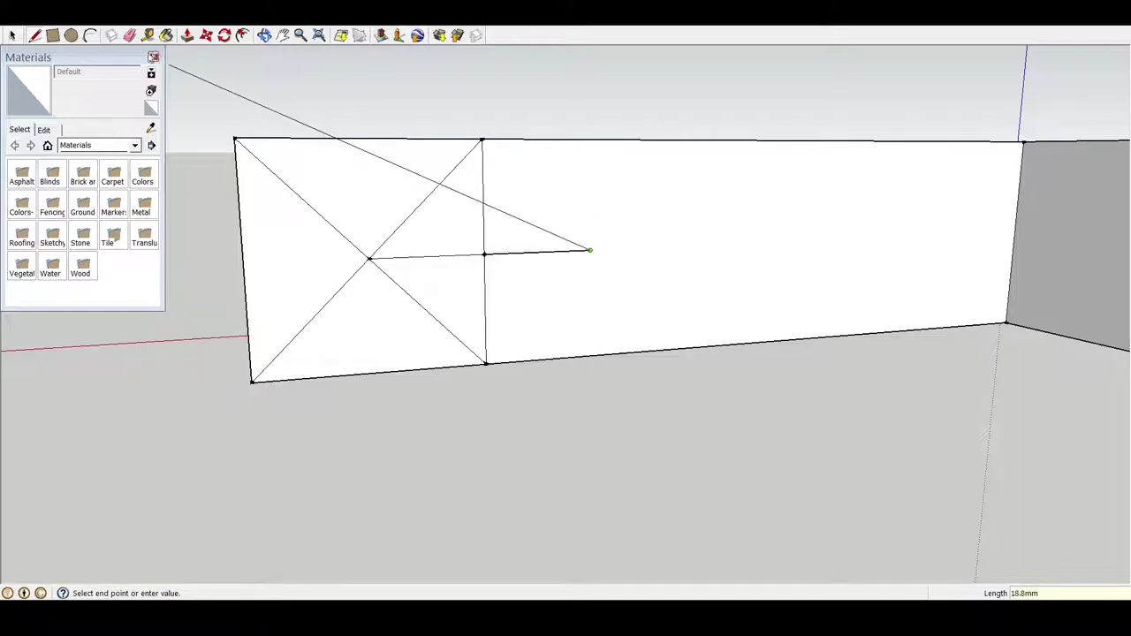
pyautogui.click(72, 37)
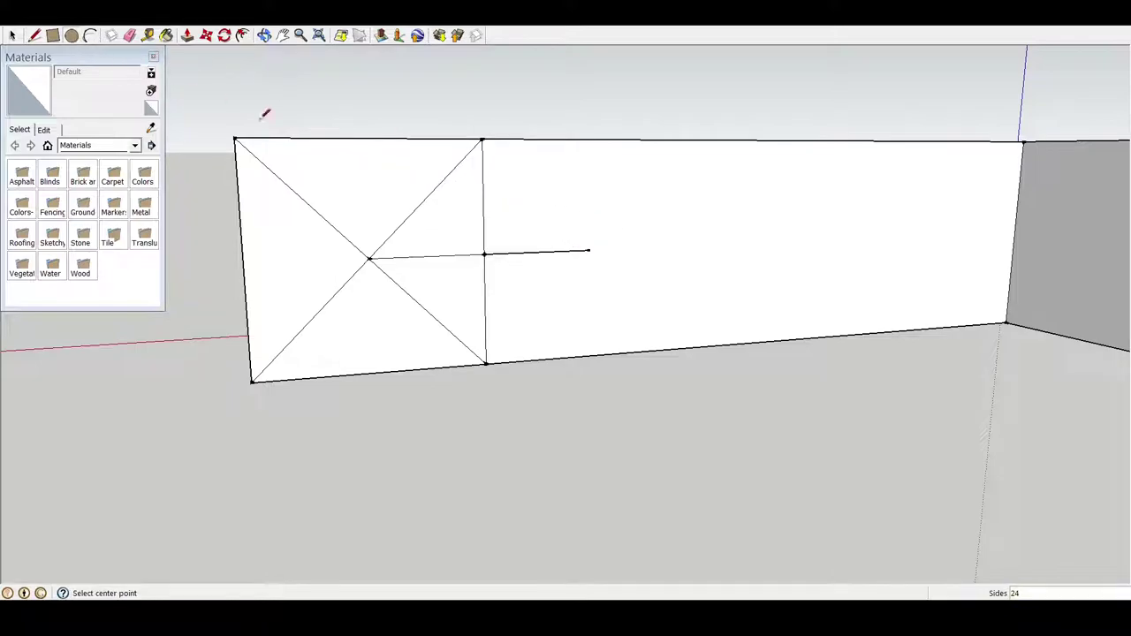
pyautogui.click(590, 250)
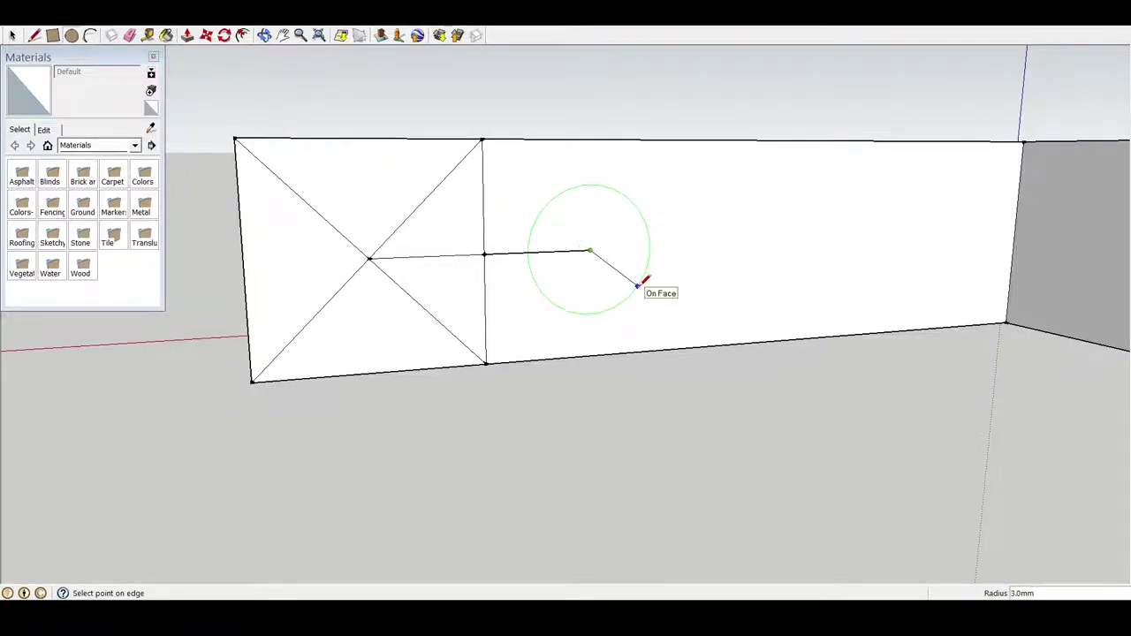
pyautogui.press('Return')
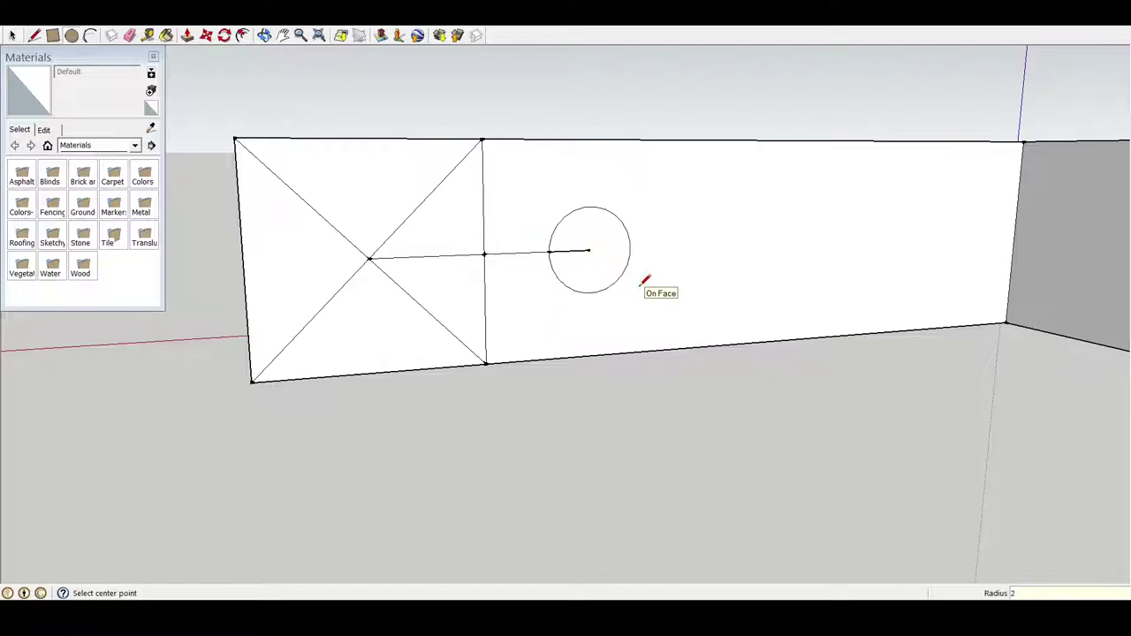
pyautogui.moveTo(619, 273)
pyautogui.mouseDown(button='middle')
pyautogui.moveTo(580, 398)
pyautogui.moveTo(591, 338)
pyautogui.moveTo(684, 433)
pyautogui.mouseUp(button='middle')
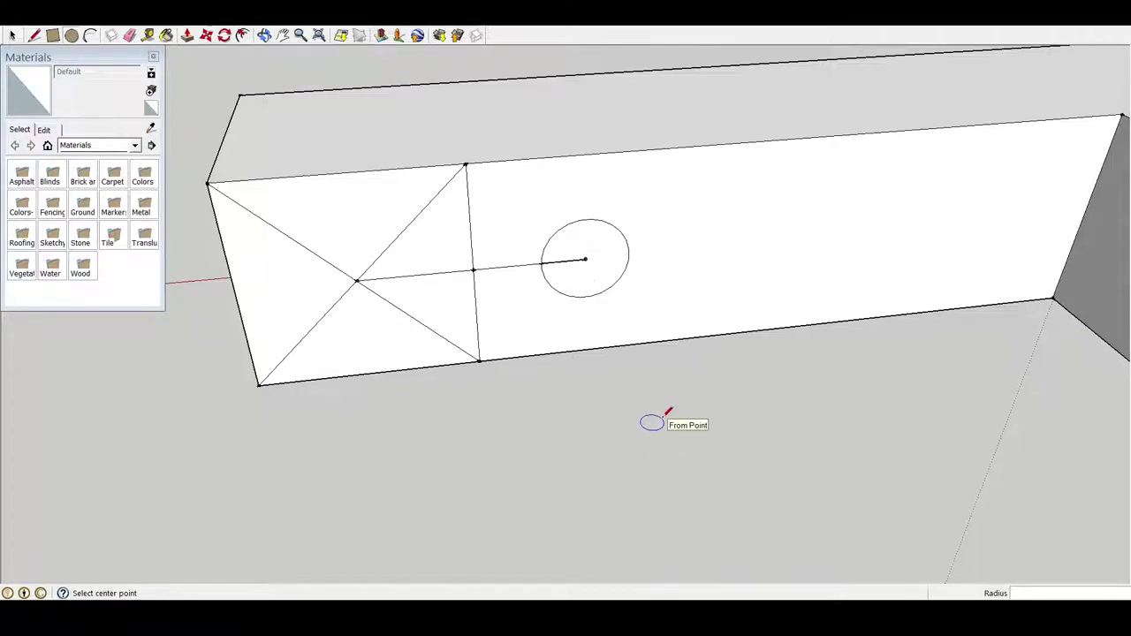
# Push the circle 10mm into the wall and erase the line running into the hole.
pyautogui.click(188, 35)
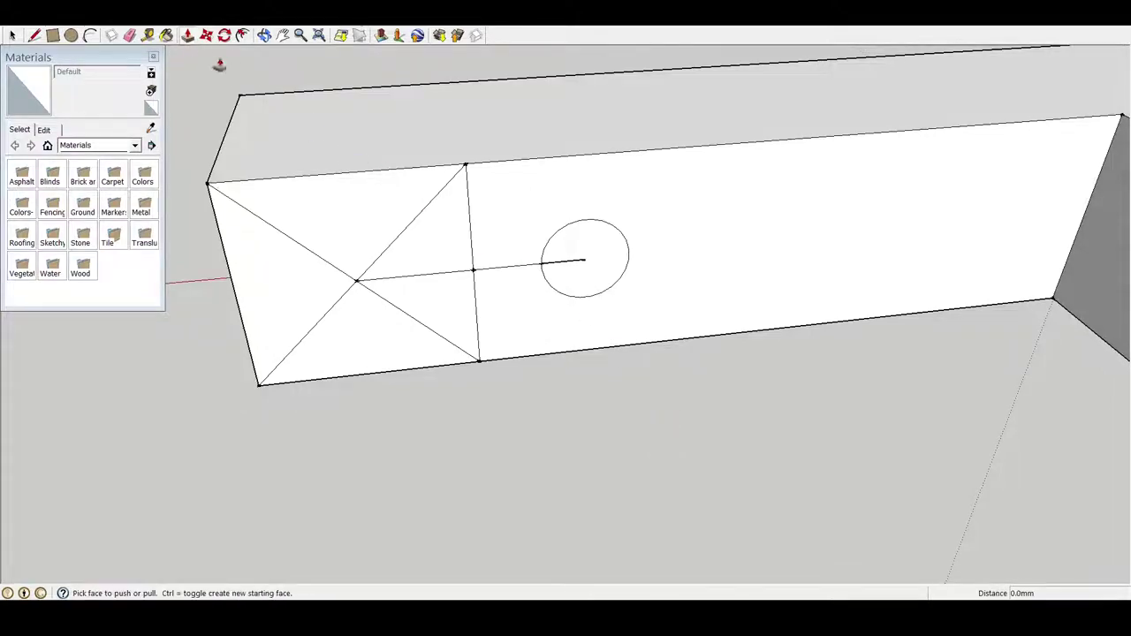
pyautogui.moveTo(600, 262); pyautogui.dragTo(579, 189)
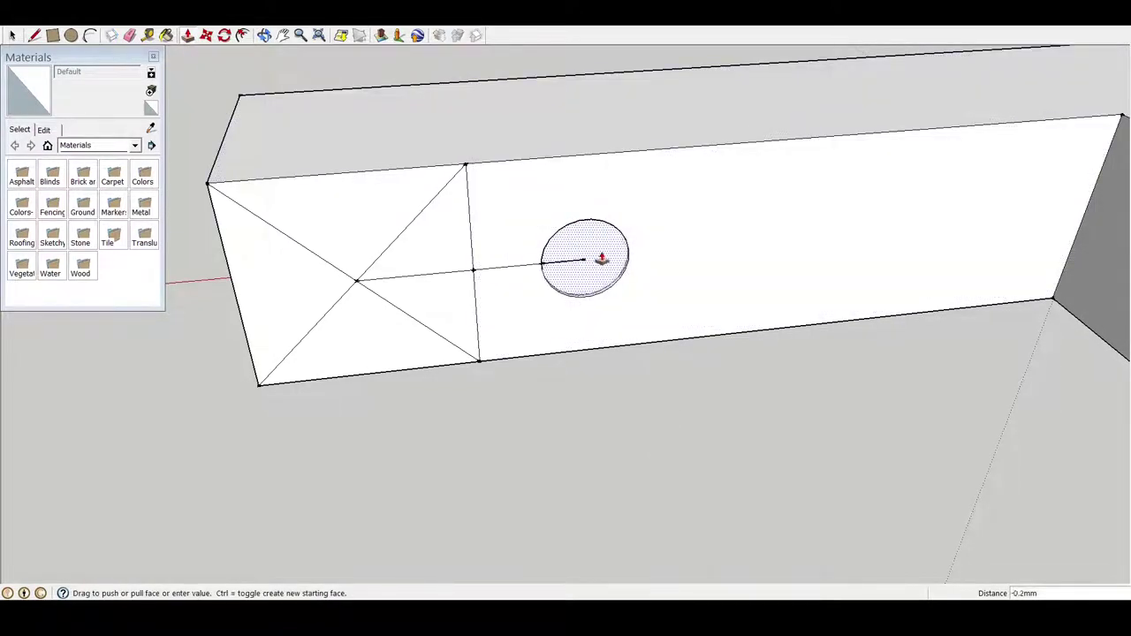
pyautogui.moveTo(560, 103)
pyautogui.mouseDown()
pyautogui.moveTo(492, 61)
pyautogui.moveTo(531, 84)
pyautogui.mouseUp()
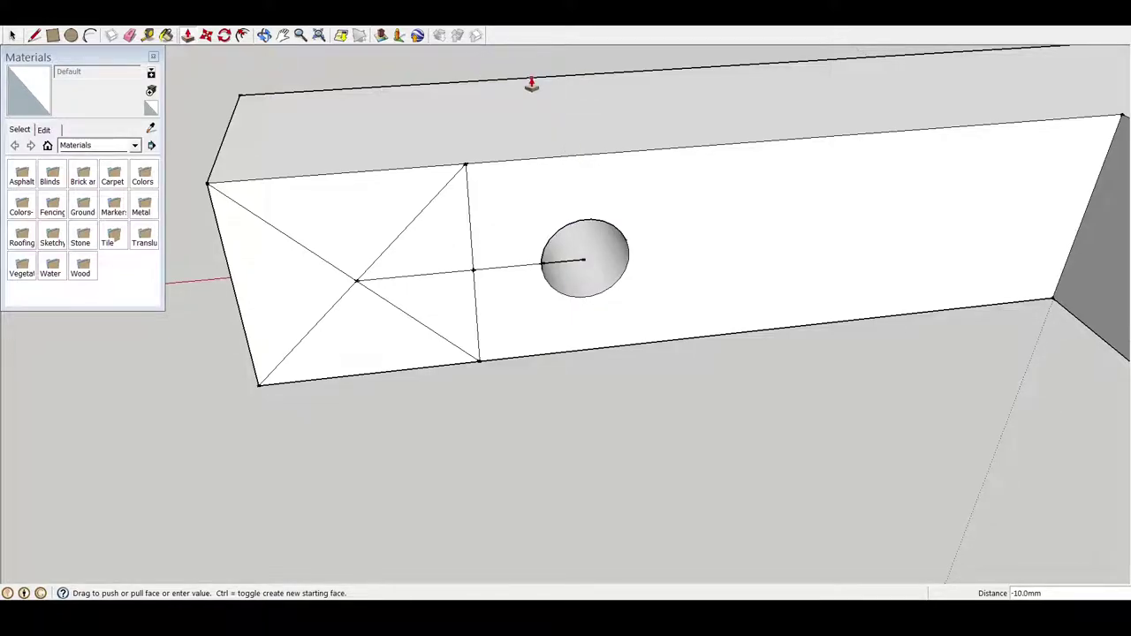
pyautogui.click(531, 84)
pyautogui.moveTo(568, 278); pyautogui.dragTo(552, 237, button='middle')
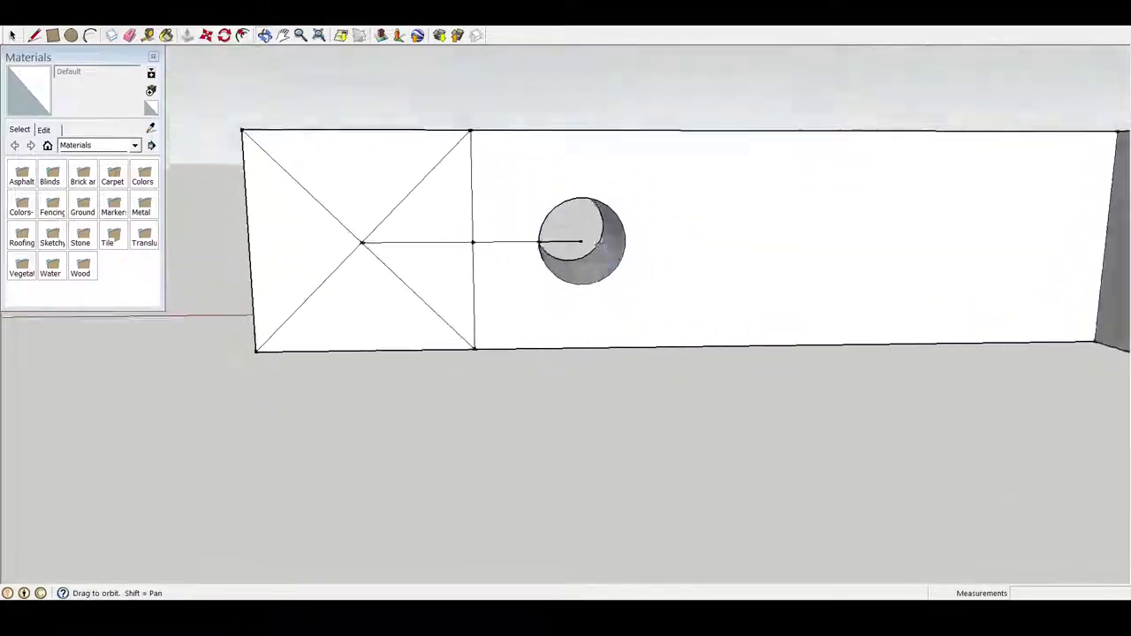
pyautogui.rightClick(557, 246)
pyautogui.click(579, 267)
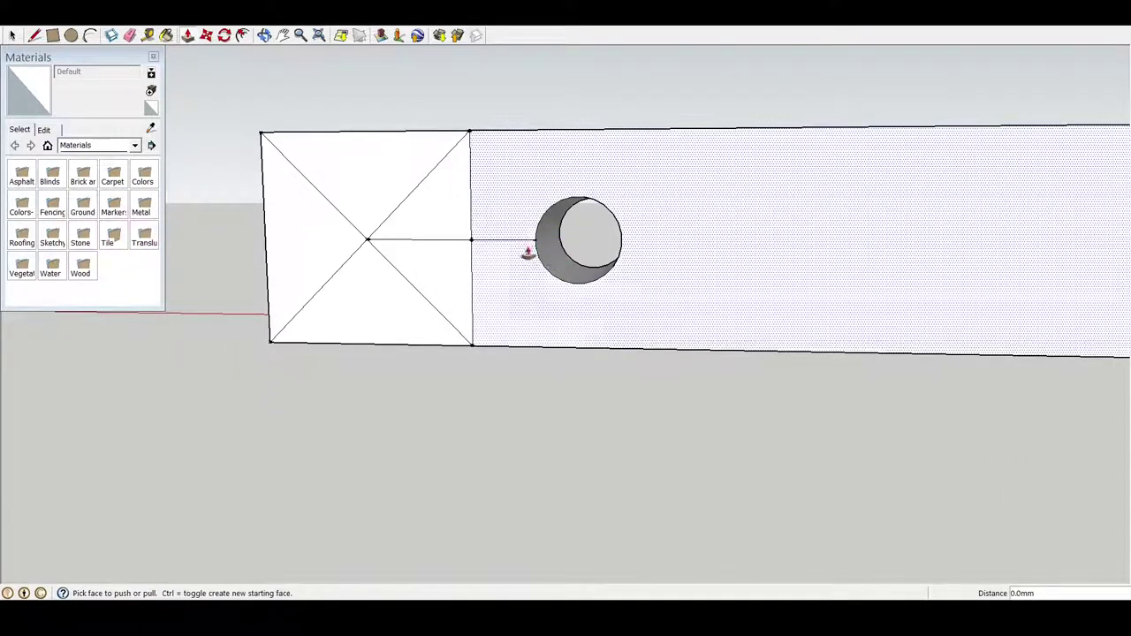
# Erase the square's vertical and horizontal construction edges from the wall face.
pyautogui.rightClick(473, 241)
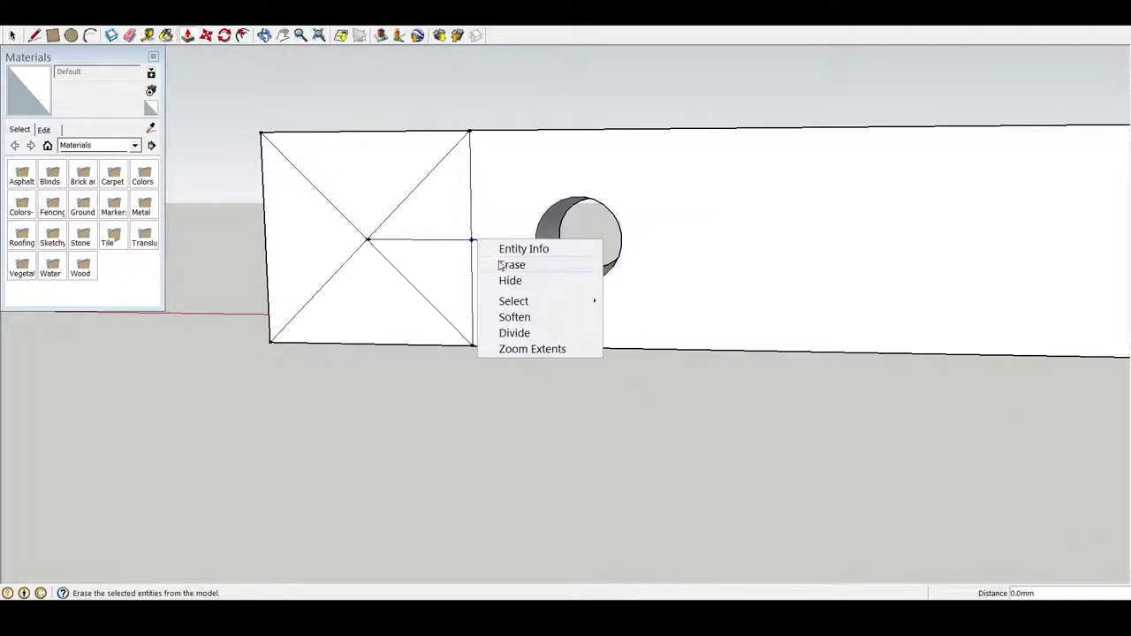
pyautogui.click(472, 244)
pyautogui.rightClick(474, 241)
pyautogui.click(482, 263)
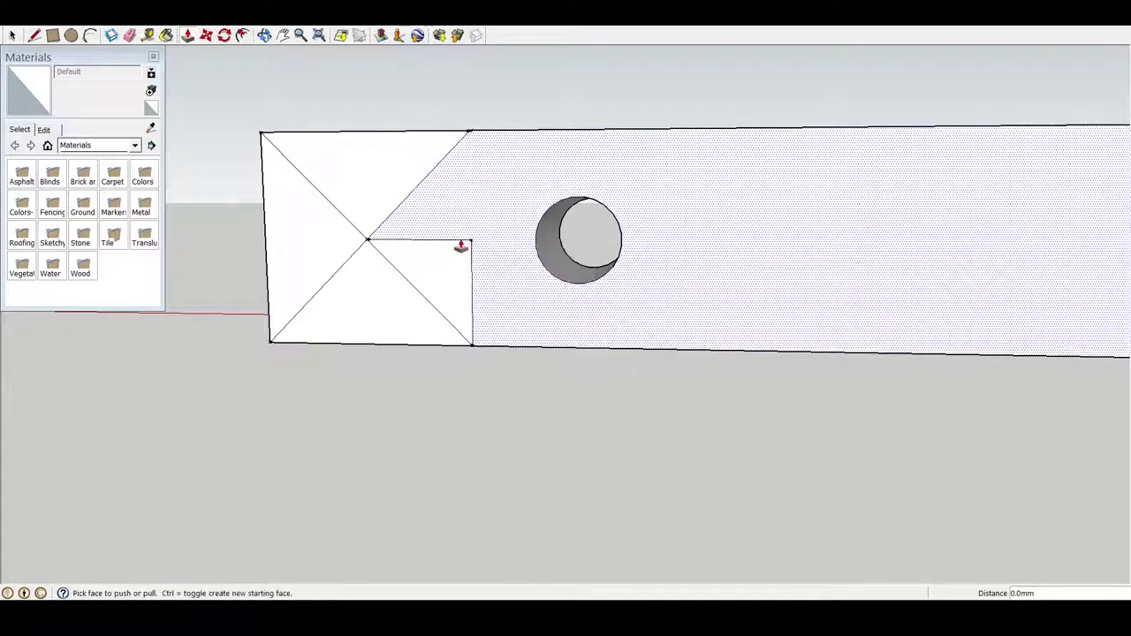
pyautogui.rightClick(472, 241)
pyautogui.click(485, 263)
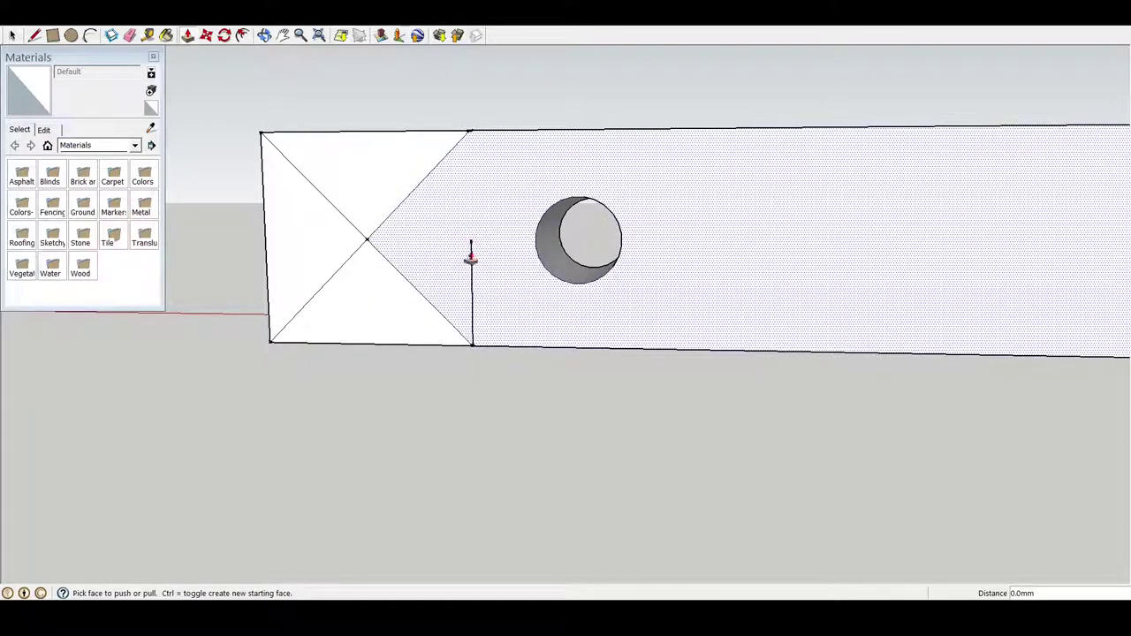
pyautogui.rightClick(471, 251)
pyautogui.click(492, 276)
# Erase all remaining diagonal edges so only the round hole stays on the wall.
pyautogui.rightClick(413, 196)
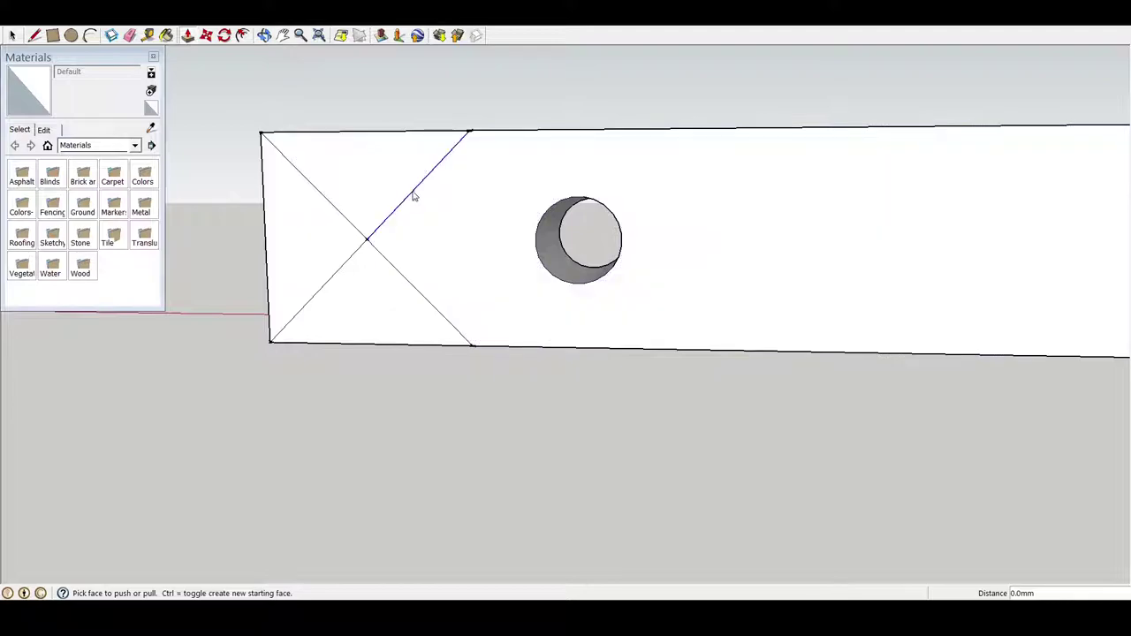
pyautogui.click(437, 217)
pyautogui.rightClick(317, 195)
pyautogui.rightClick(316, 196)
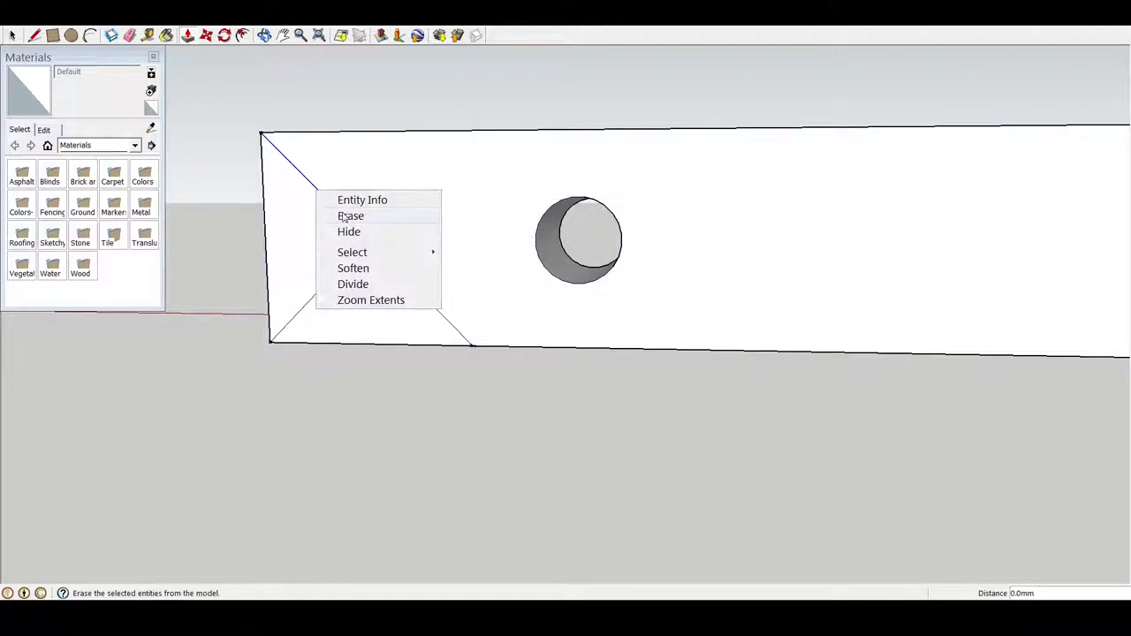
pyautogui.click(351, 214)
pyautogui.rightClick(358, 252)
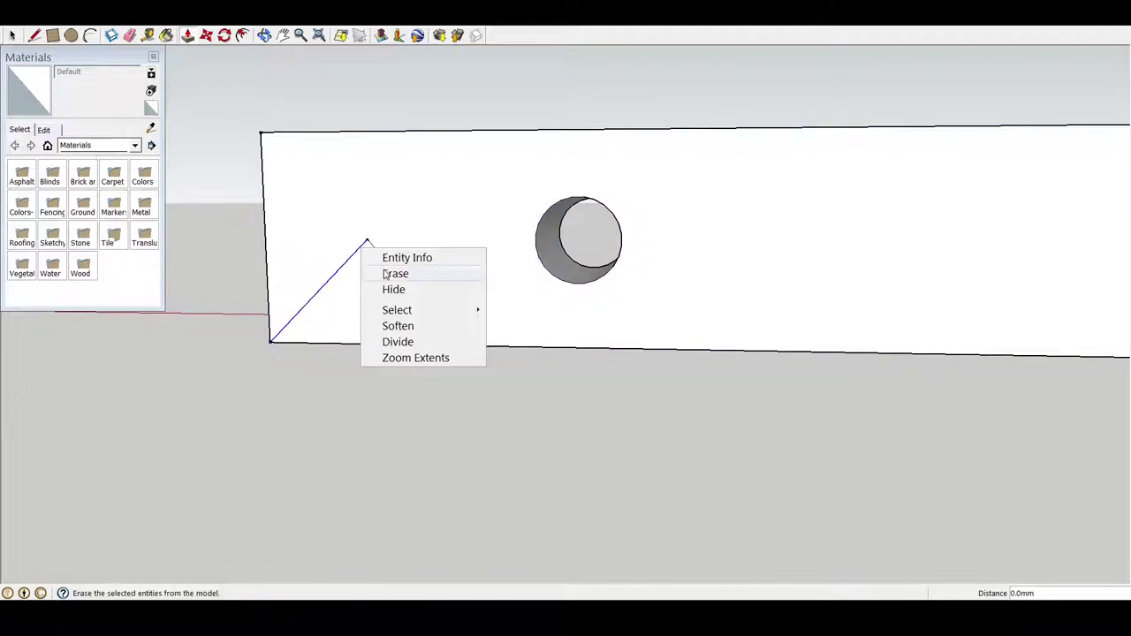
pyautogui.click(381, 267)
pyautogui.rightClick(383, 256)
pyautogui.click(411, 276)
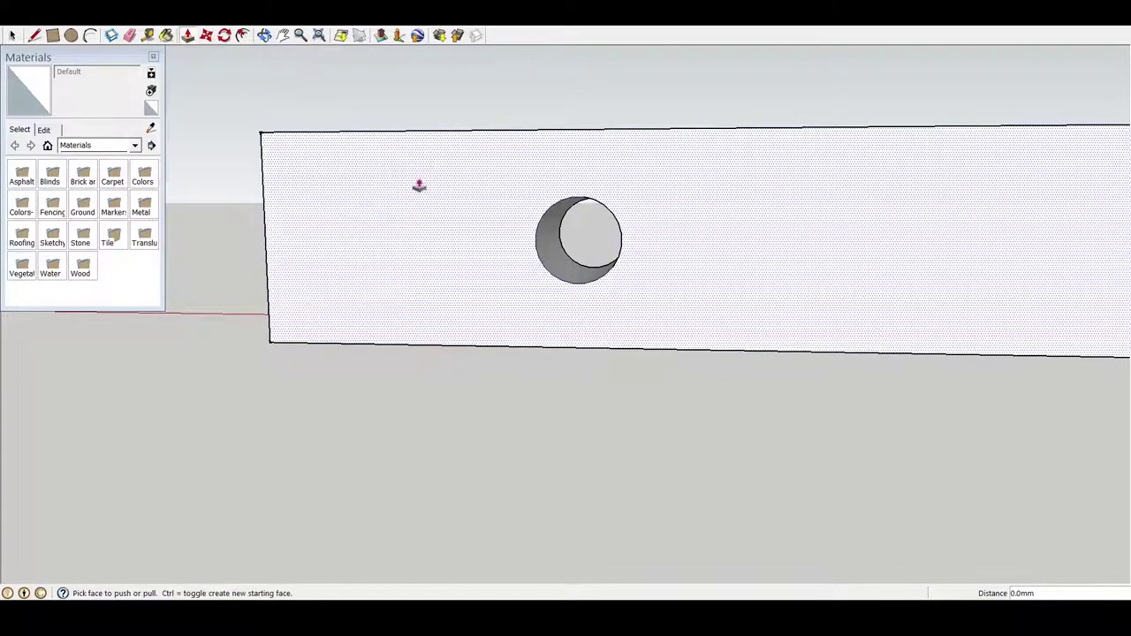
pyautogui.moveTo(419, 185); pyautogui.dragTo(549, 204, button='middle')
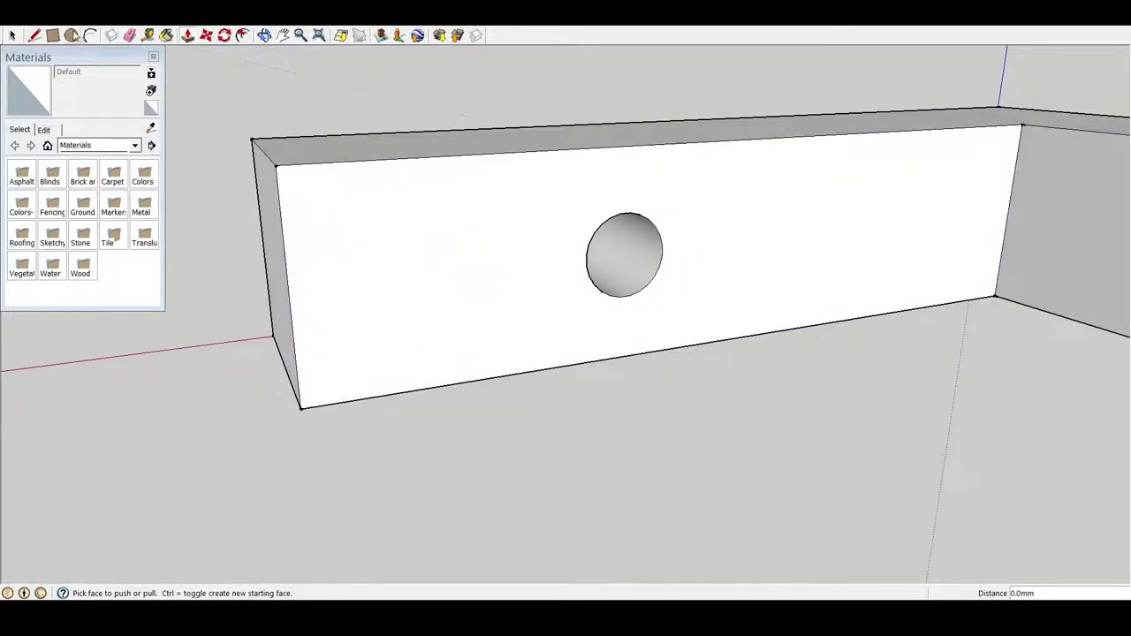
pyautogui.click(72, 36)
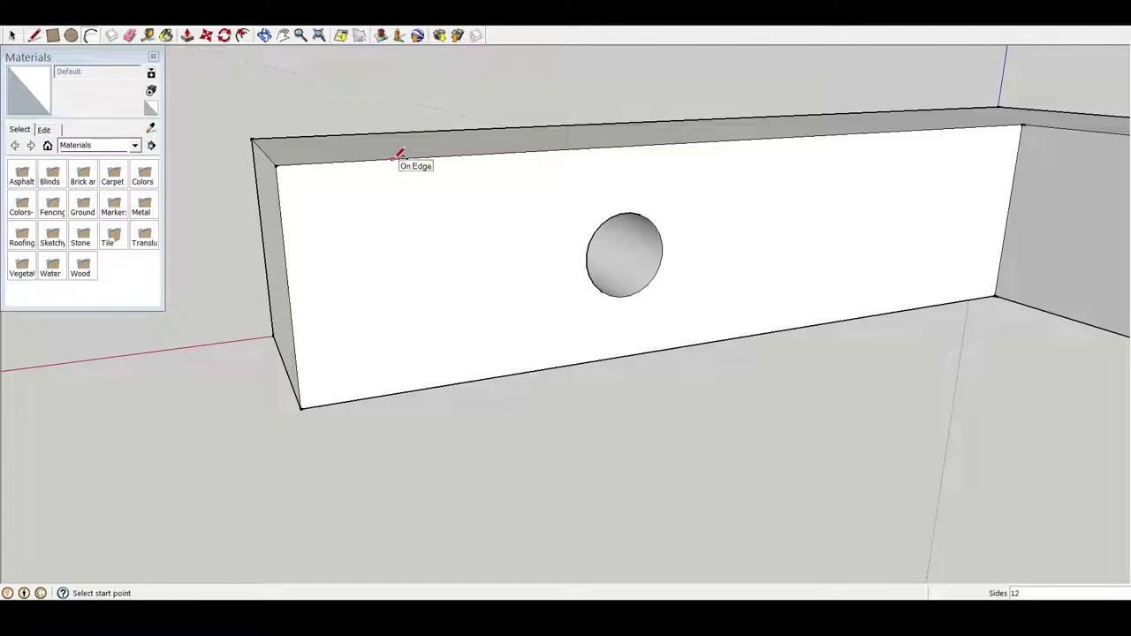
pyautogui.moveTo(400, 189); pyautogui.dragTo(343, 135, button='middle')
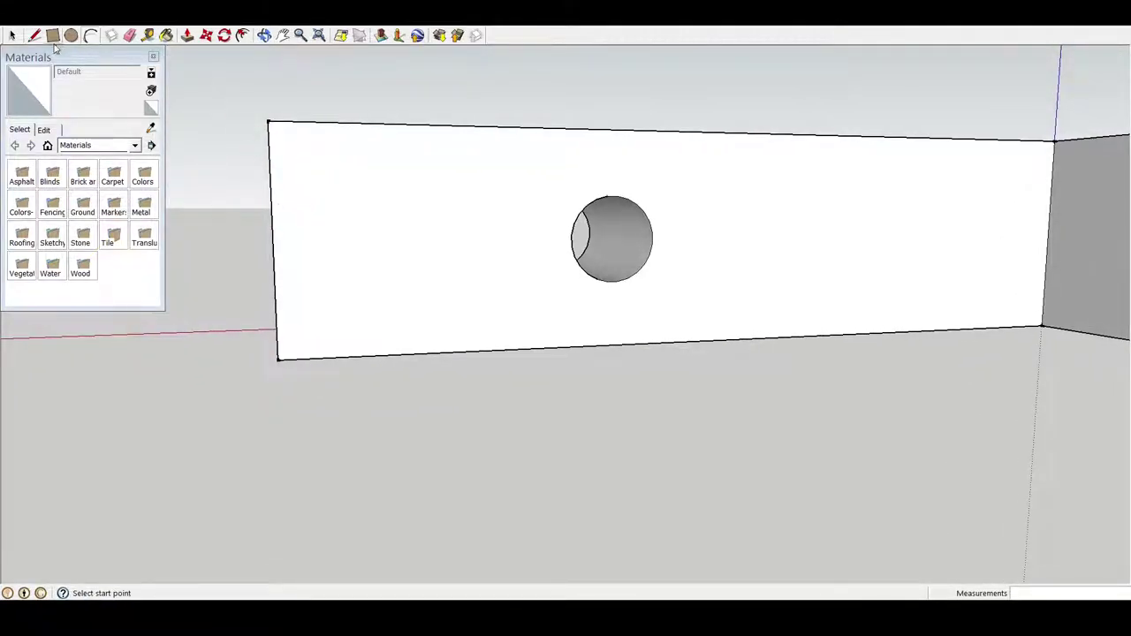
# Place Tape Measure guides 5mm in from the left edge and horizontally through the hole.
pyautogui.click(147, 36)
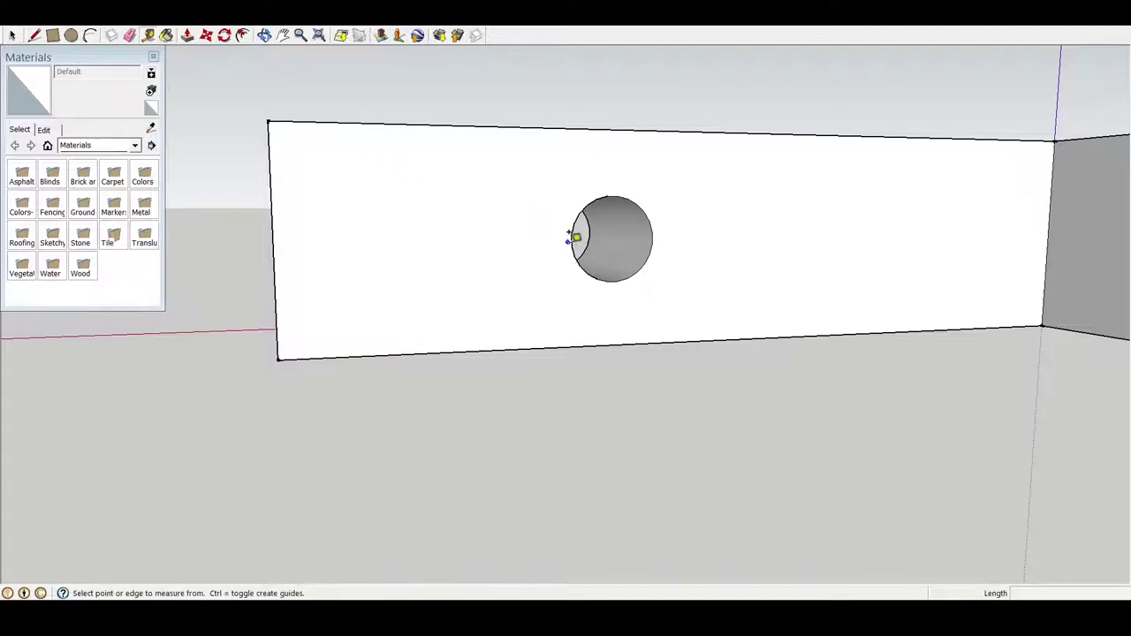
pyautogui.click(268, 119)
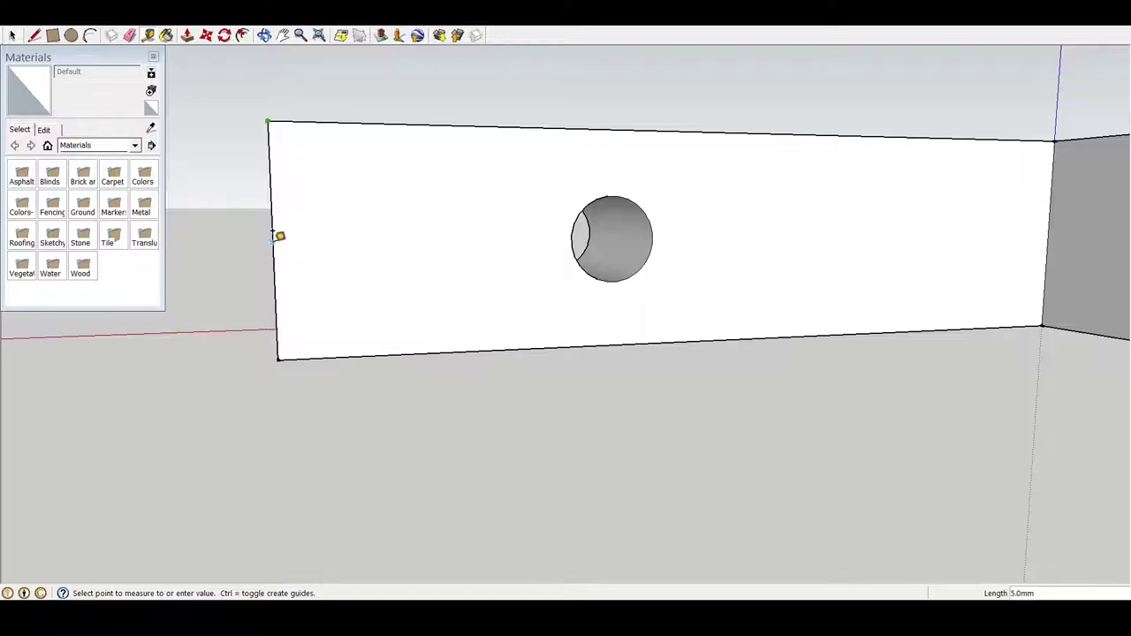
pyautogui.click(273, 234)
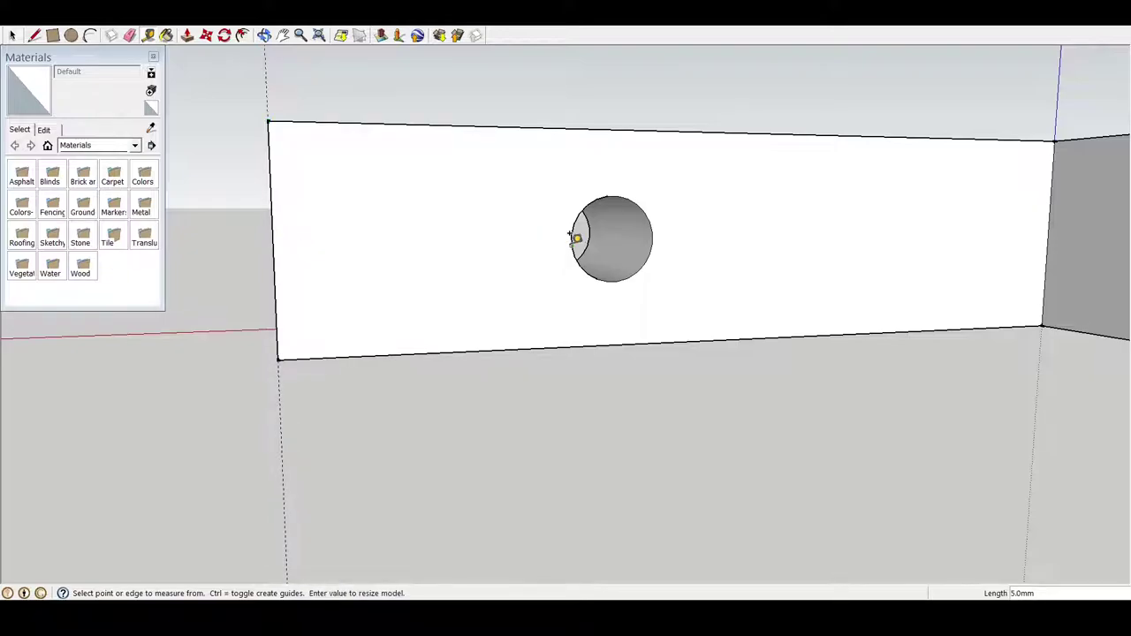
pyautogui.click(574, 236)
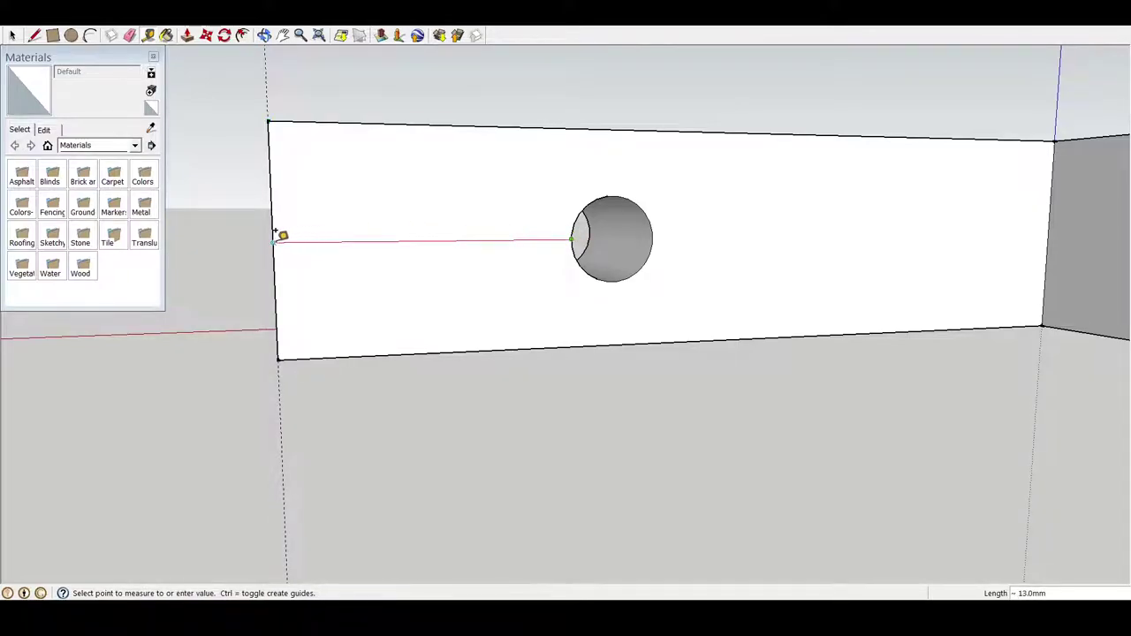
pyautogui.click(281, 235)
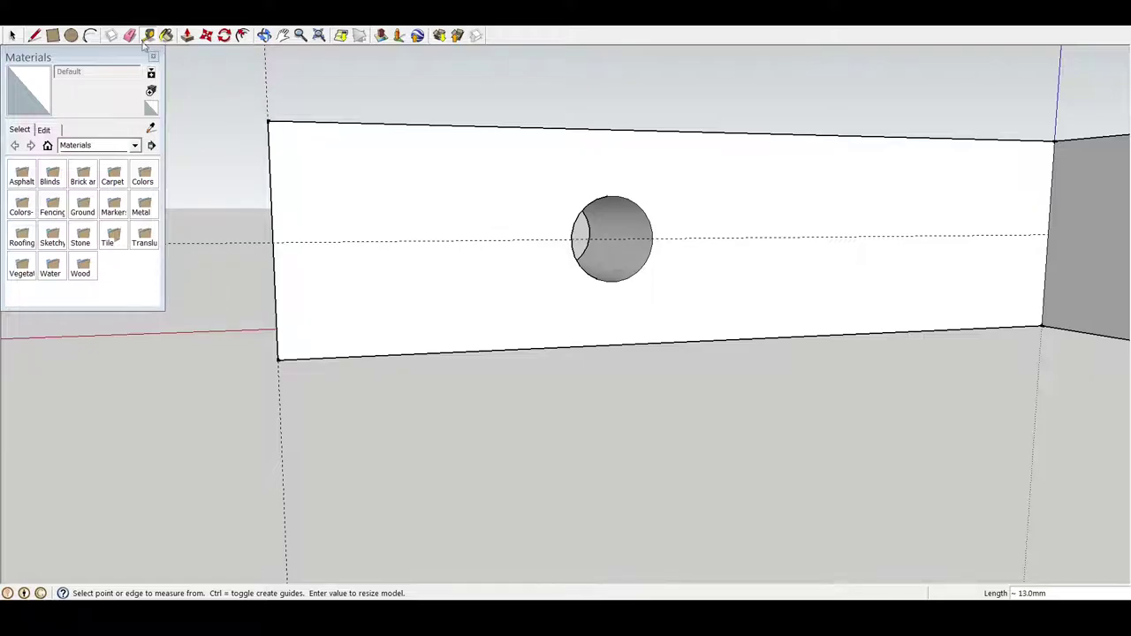
# Draw an arc from the wall's left edge to its top edge, rounding the top corner.
pyautogui.click(89, 36)
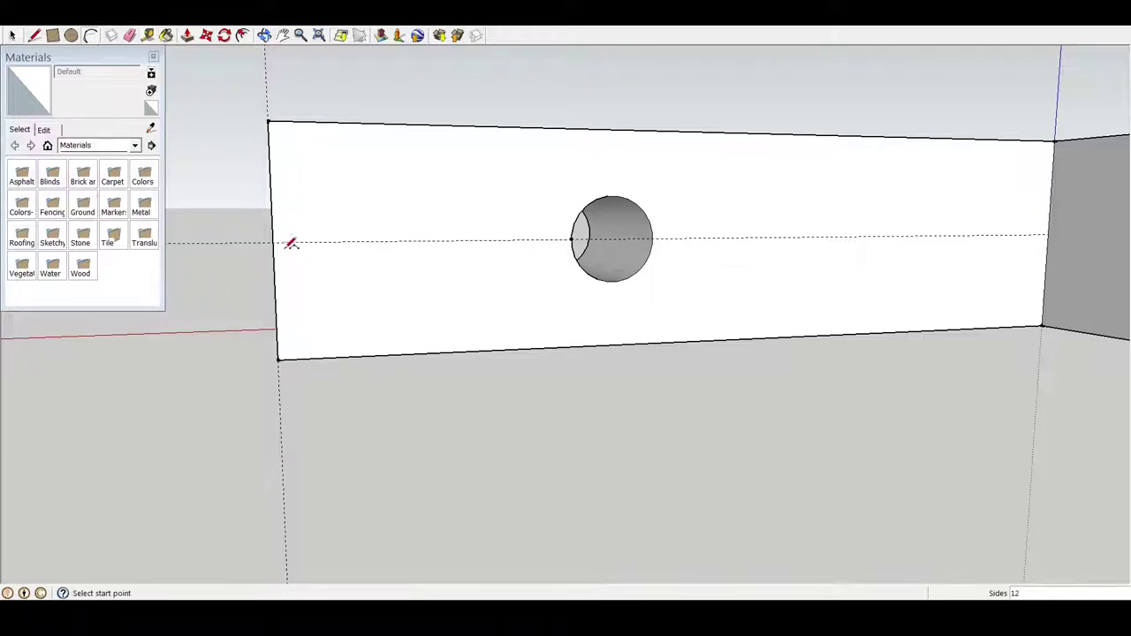
pyautogui.click(276, 240)
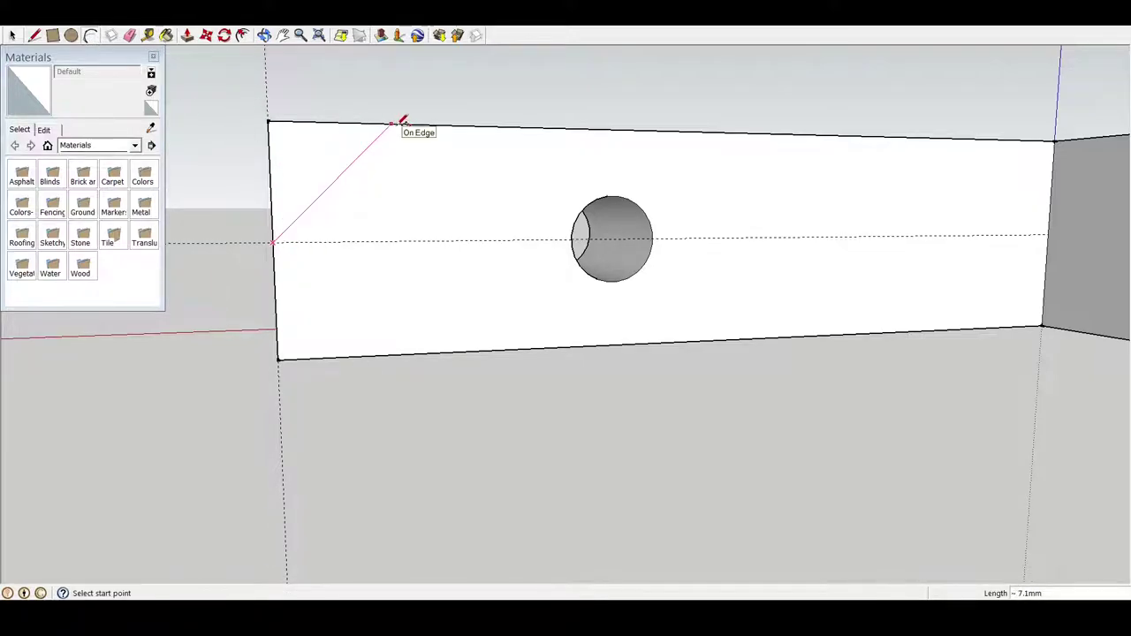
pyautogui.click(393, 124)
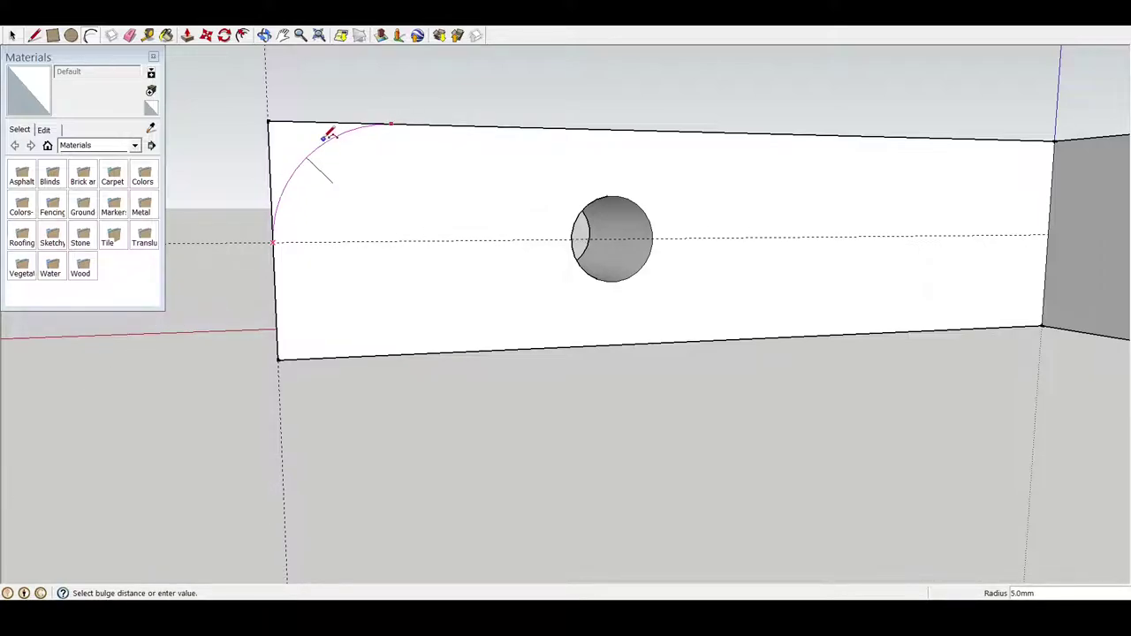
pyautogui.click(327, 134)
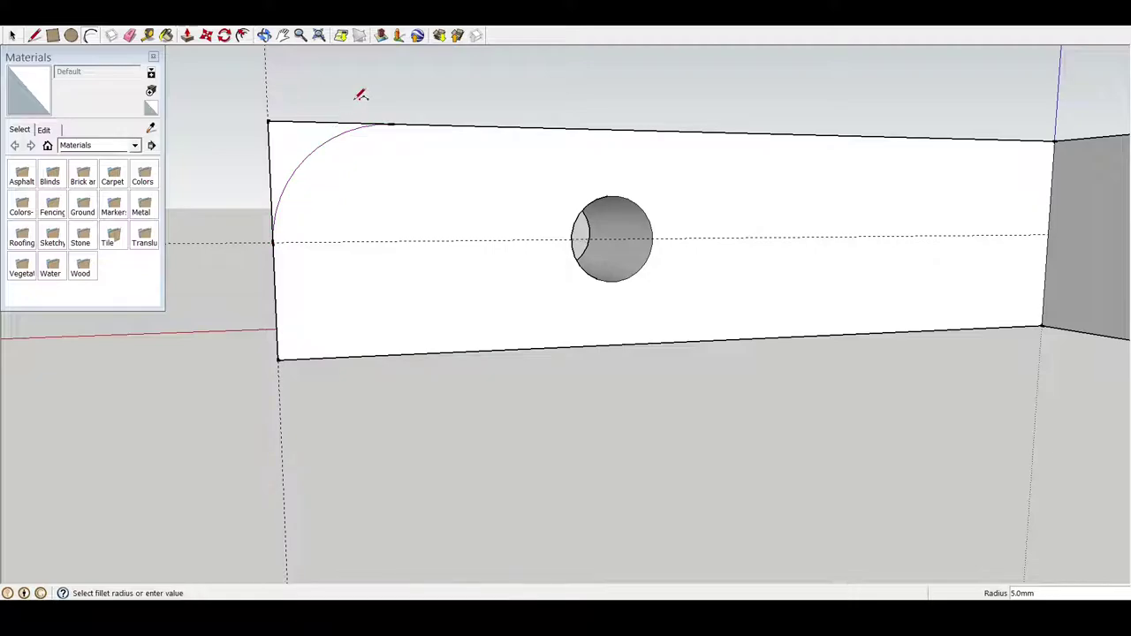
pyautogui.moveTo(361, 94)
pyautogui.mouseDown(button='middle')
pyautogui.moveTo(434, 164)
pyautogui.moveTo(454, 162)
pyautogui.mouseUp(button='middle')
# Push the cut-off corner piece away through the block.
pyautogui.click(186, 36)
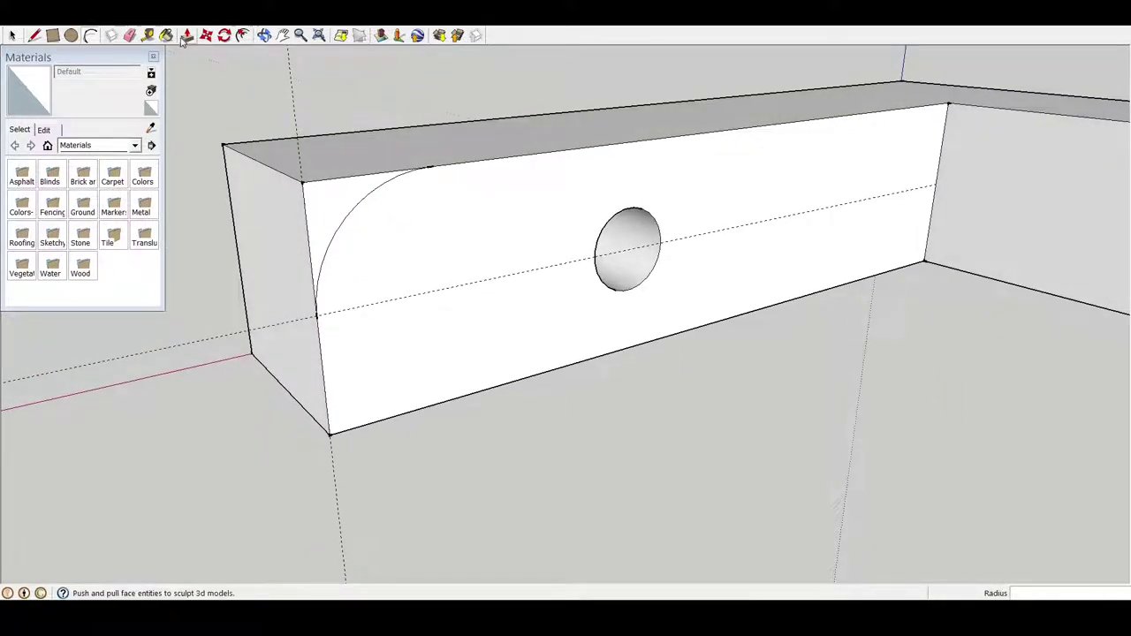
pyautogui.moveTo(331, 192); pyautogui.dragTo(246, 147)
pyautogui.moveTo(234, 142)
pyautogui.mouseDown(button='middle')
pyautogui.moveTo(328, 139)
pyautogui.moveTo(383, 97)
pyautogui.mouseUp(button='middle')
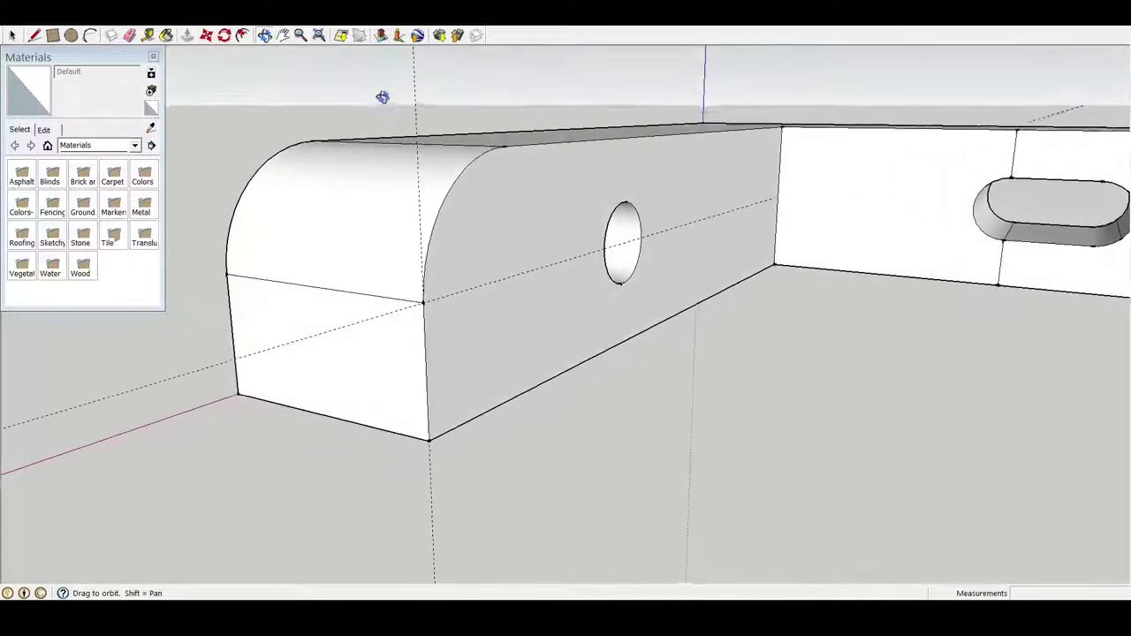
# Erase the two leftover guide lines from the bracket.
pyautogui.rightClick(417, 83)
pyautogui.click(435, 104)
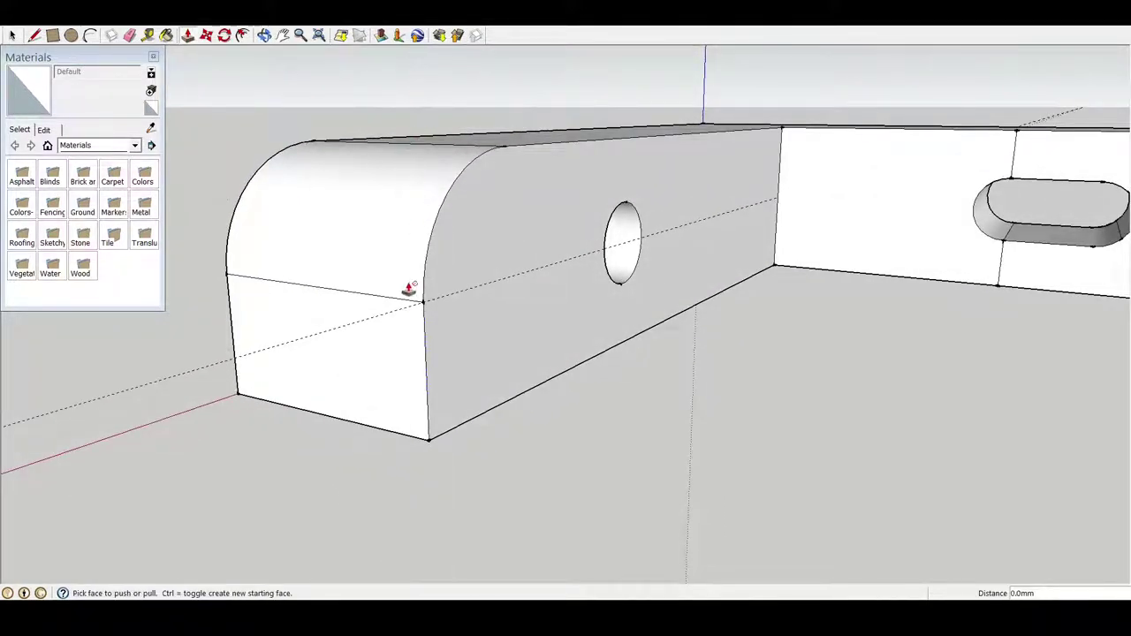
pyautogui.rightClick(410, 316)
pyautogui.click(437, 334)
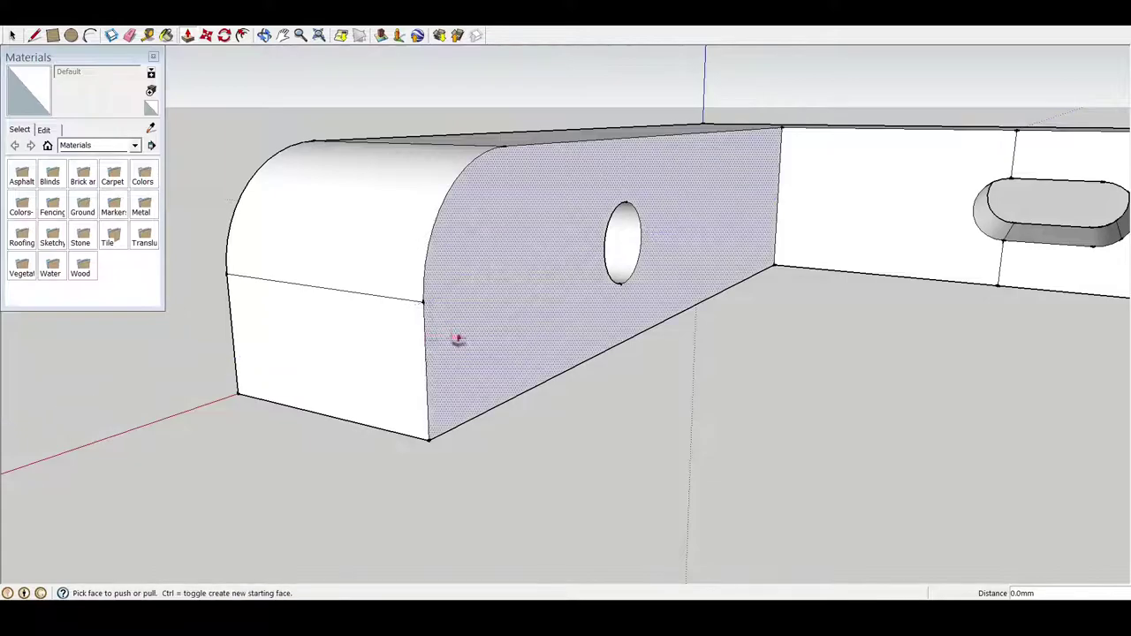
pyautogui.moveTo(457, 336)
pyautogui.mouseDown(button='middle')
pyautogui.moveTo(554, 368)
pyautogui.moveTo(454, 364)
pyautogui.mouseUp(button='middle')
pyautogui.scroll(-3, 454, 364)
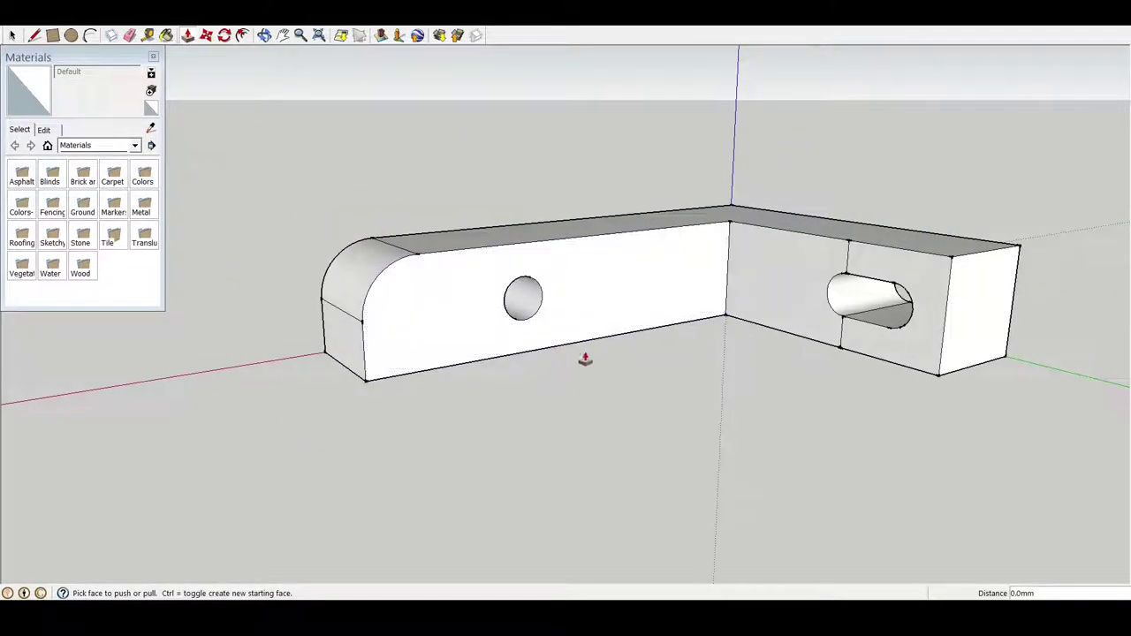
pyautogui.scroll(2, 589, 371)
pyautogui.moveTo(588, 371)
pyautogui.mouseDown(button='middle')
pyautogui.moveTo(440, 306)
pyautogui.moveTo(401, 318)
pyautogui.moveTo(475, 369)
pyautogui.moveTo(609, 377)
pyautogui.moveTo(606, 336)
pyautogui.moveTo(368, 293)
pyautogui.moveTo(878, 368)
pyautogui.moveTo(353, 356)
pyautogui.moveTo(707, 331)
pyautogui.moveTo(380, 318)
pyautogui.moveTo(454, 271)
pyautogui.mouseUp(button='middle')
# Draw a 5mm drop and connecting edges across the arm's side and top faces outlining the step.
pyautogui.press('p')
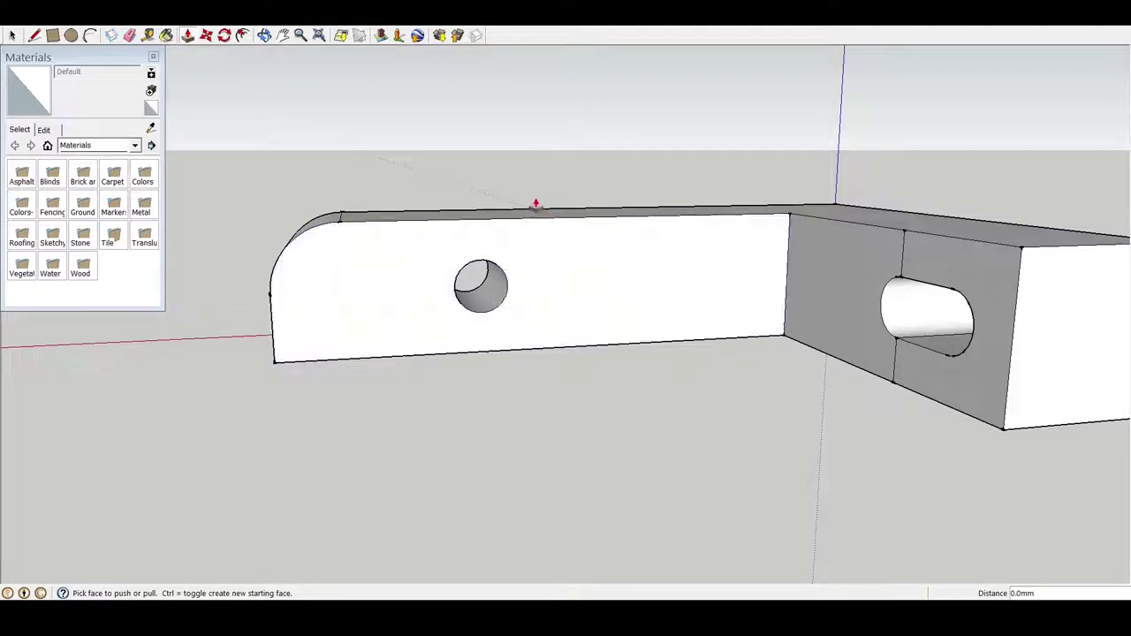
pyautogui.click(35, 35)
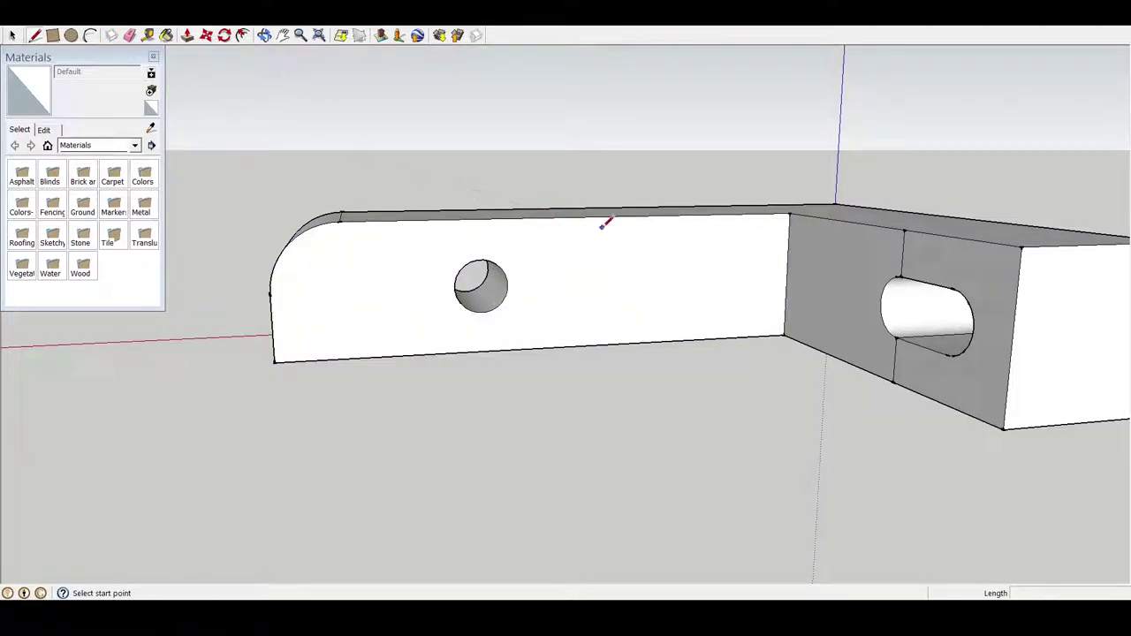
pyautogui.click(579, 217)
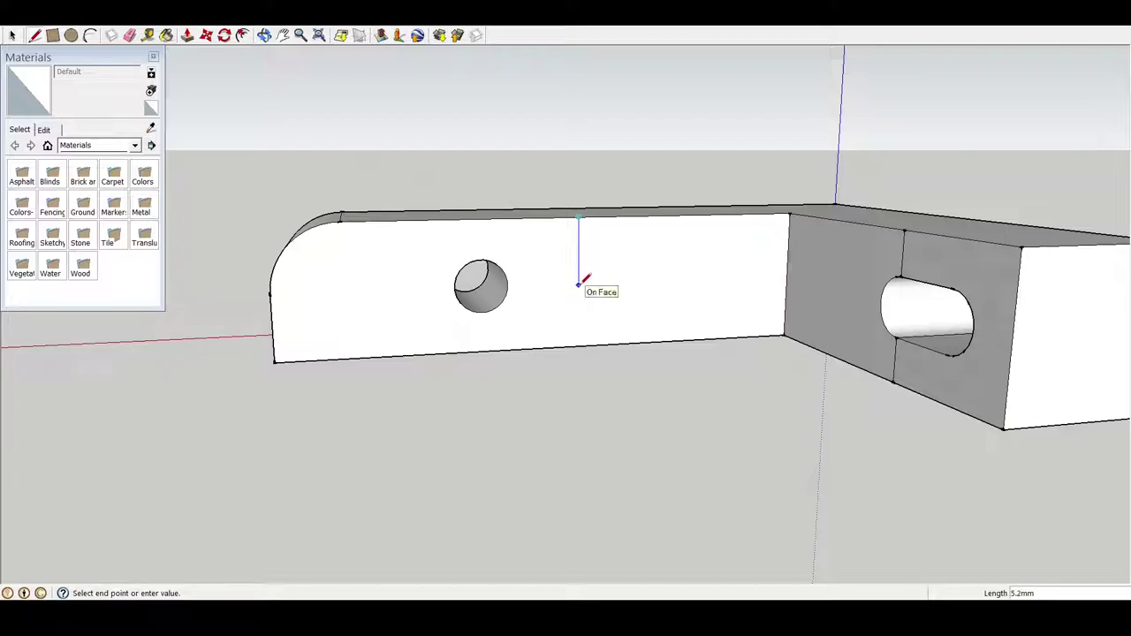
pyautogui.write('5')
pyautogui.press('Return')
pyautogui.click(789, 276)
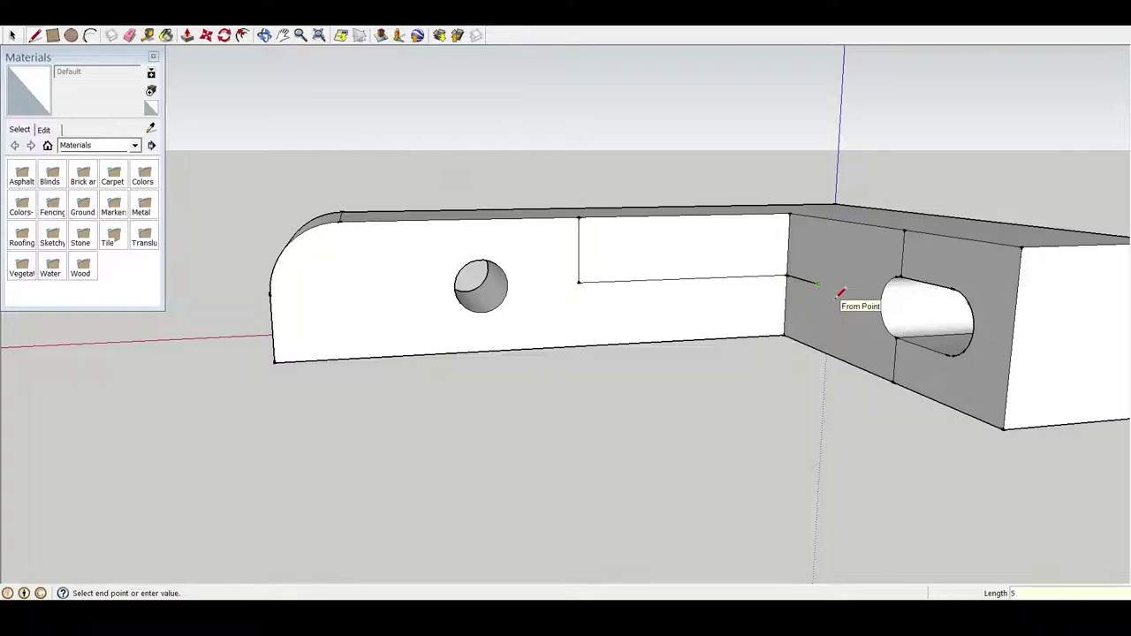
pyautogui.press('Return')
pyautogui.click(828, 215)
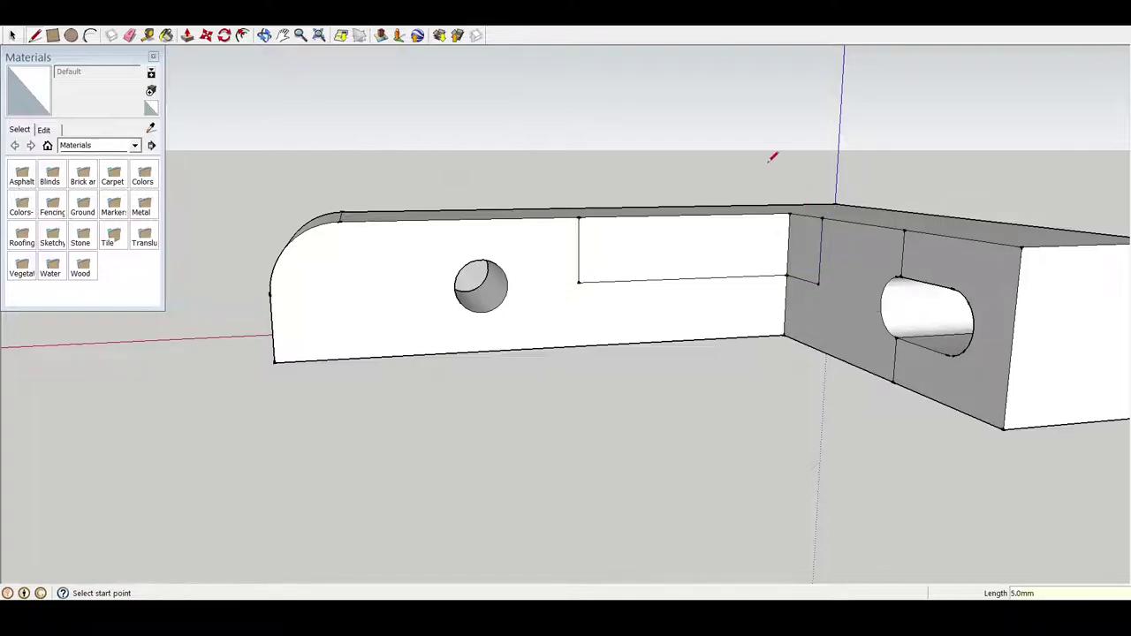
pyautogui.moveTo(839, 172); pyautogui.dragTo(775, 321, button='middle')
pyautogui.click(588, 211)
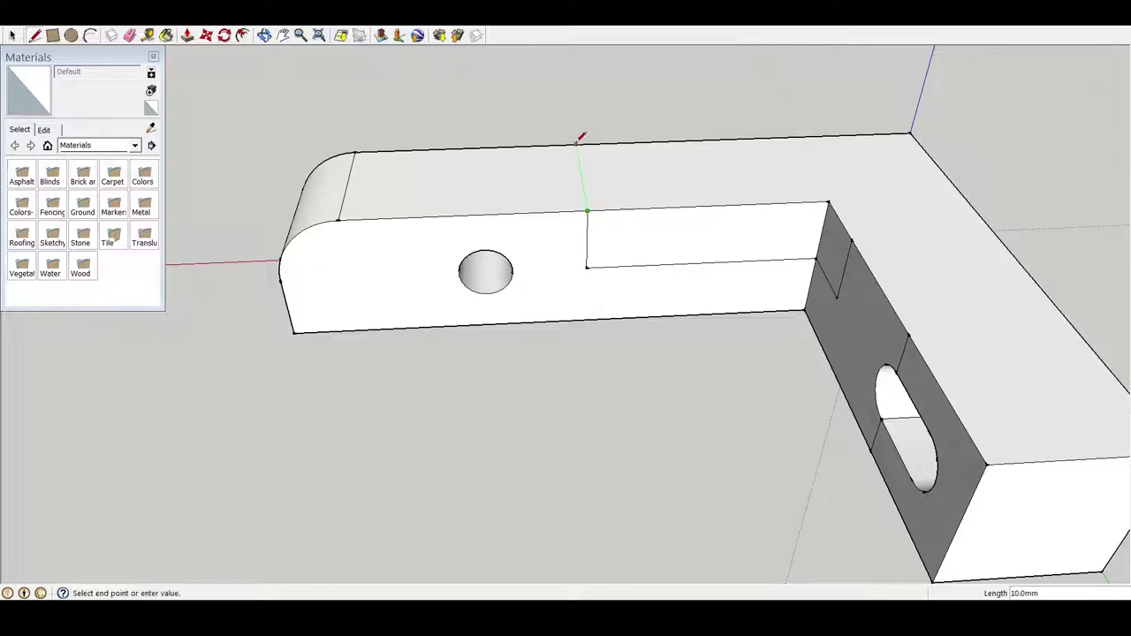
pyautogui.click(577, 145)
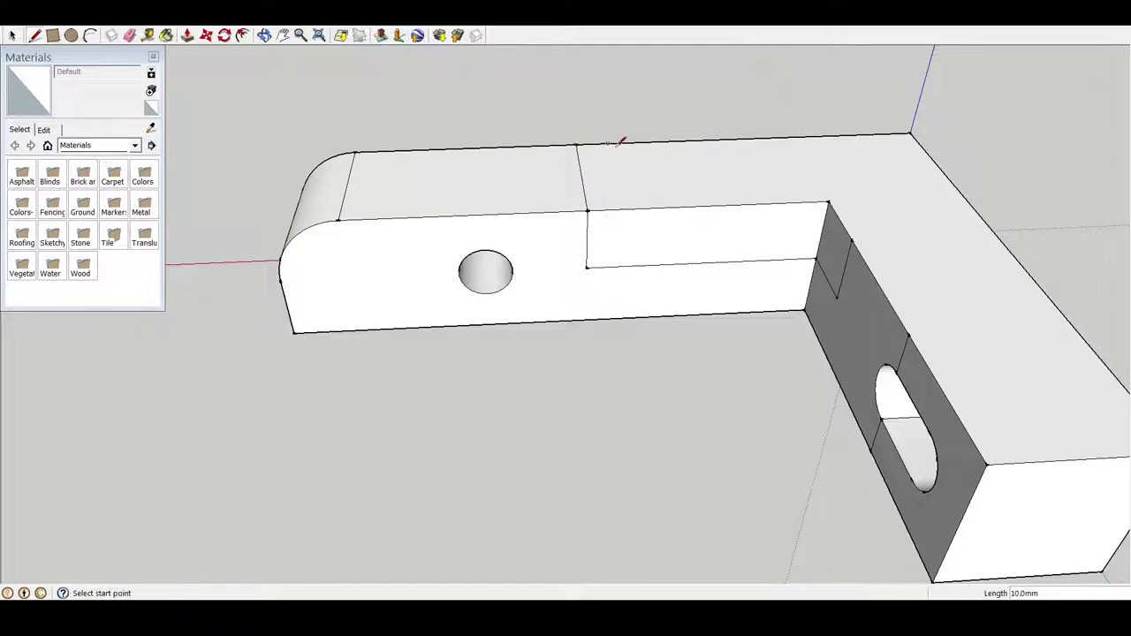
pyautogui.click(853, 239)
# Push the outlined top face of the arm down 5 mm and start an arc at the step's inner corner.
pyautogui.click(187, 36)
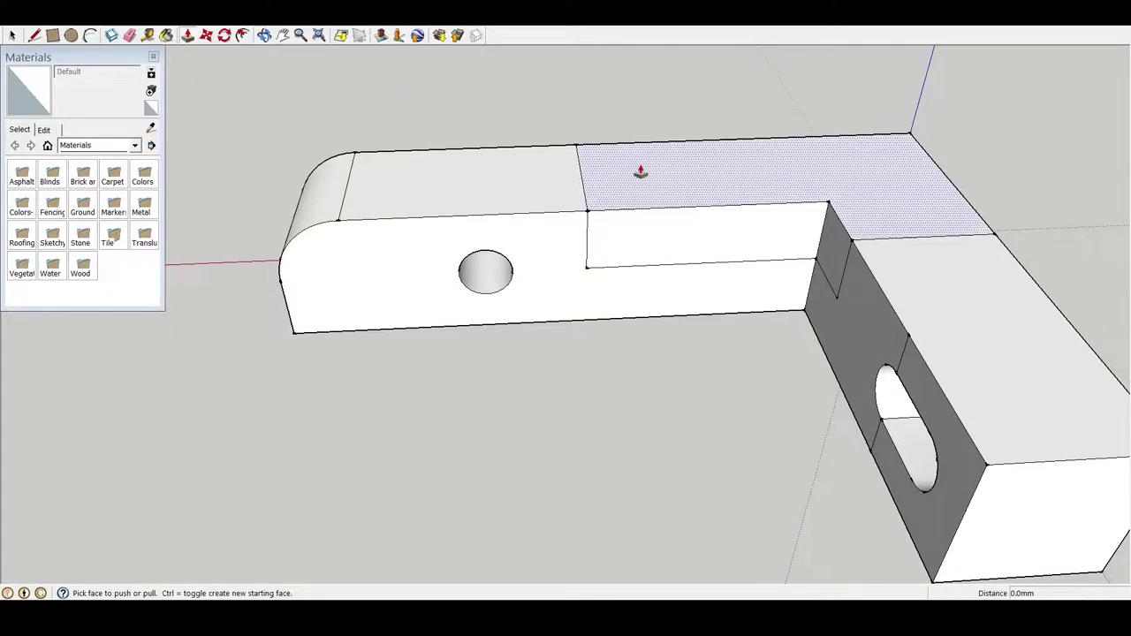
pyautogui.moveTo(636, 173); pyautogui.dragTo(684, 255)
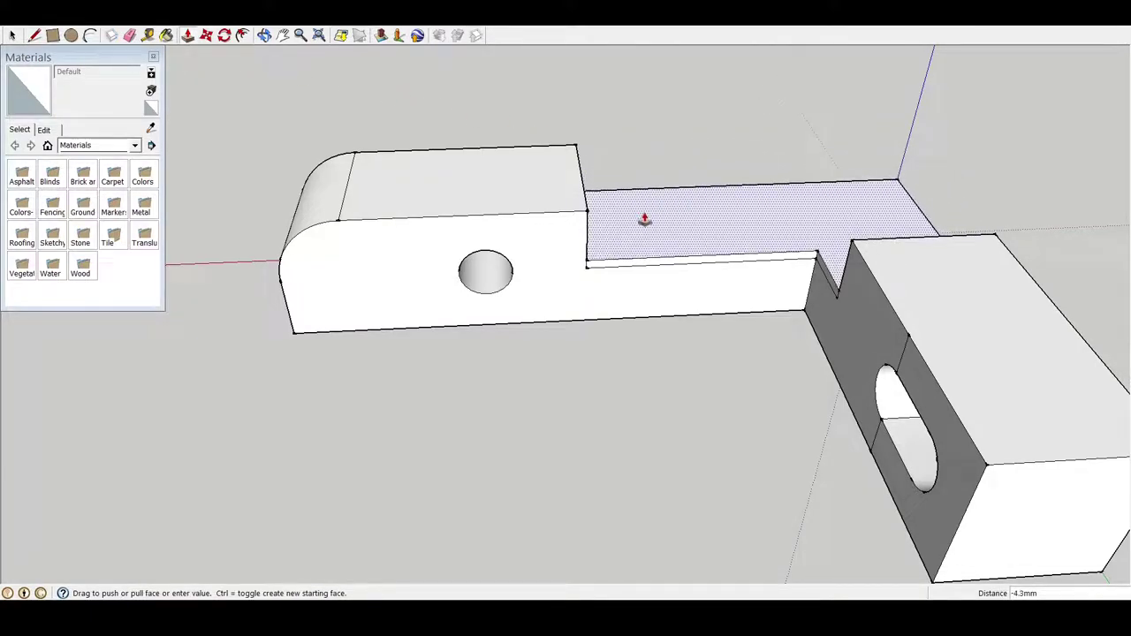
pyautogui.click(704, 270)
pyautogui.moveTo(708, 341)
pyautogui.mouseDown(button='middle')
pyautogui.moveTo(921, 327)
pyautogui.moveTo(973, 336)
pyautogui.moveTo(1000, 379)
pyautogui.moveTo(664, 245)
pyautogui.moveTo(589, 232)
pyautogui.moveTo(613, 231)
pyautogui.mouseUp(button='middle')
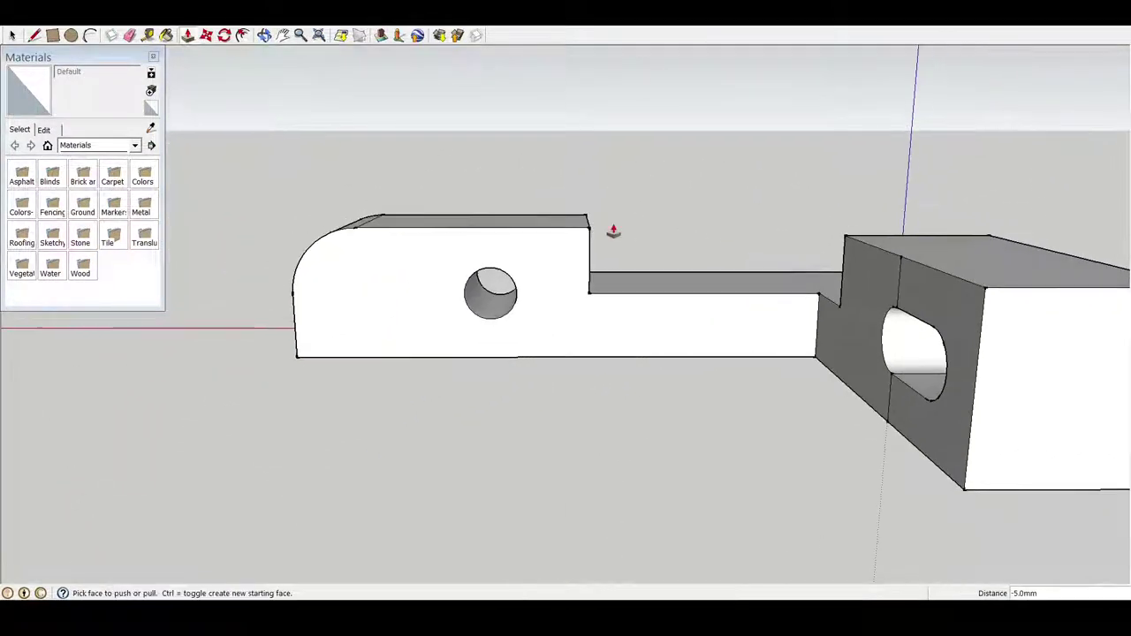
pyautogui.click(90, 34)
pyautogui.click(589, 292)
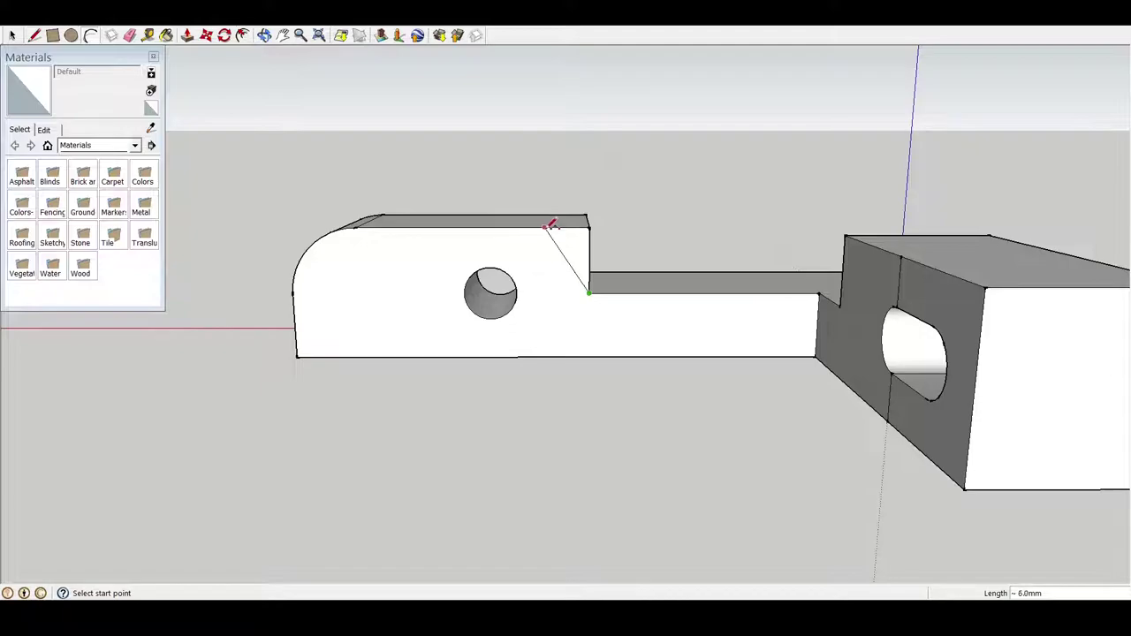
# Draw an arc from the step's inner corner to the top edge to curve the notch.
pyautogui.moveTo(522, 311); pyautogui.dragTo(500, 228, button='middle')
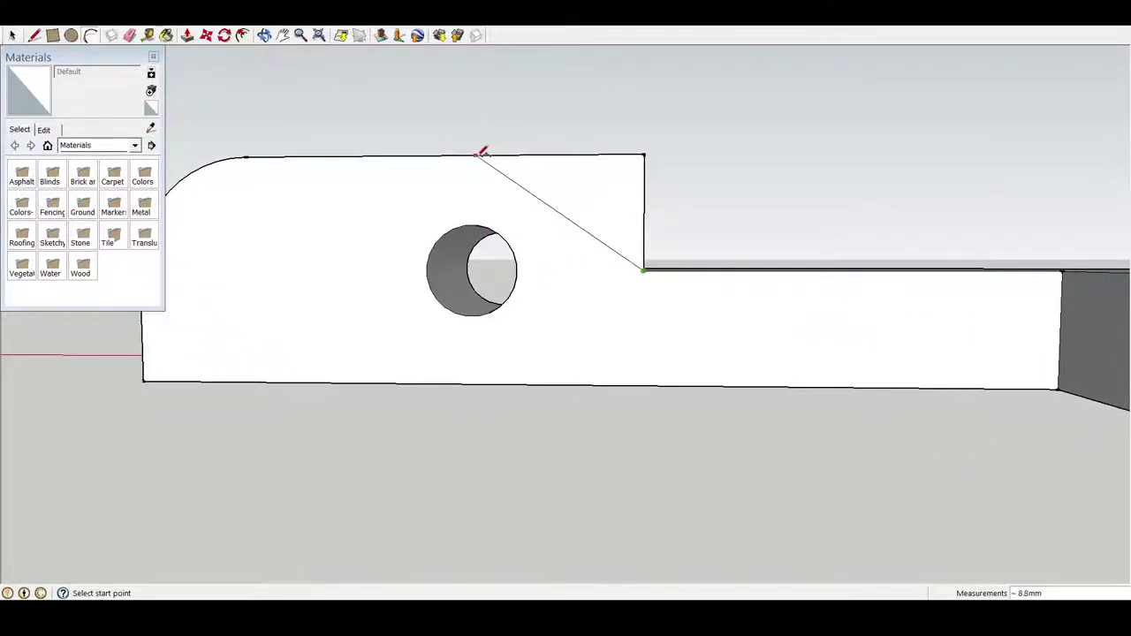
pyautogui.click(446, 154)
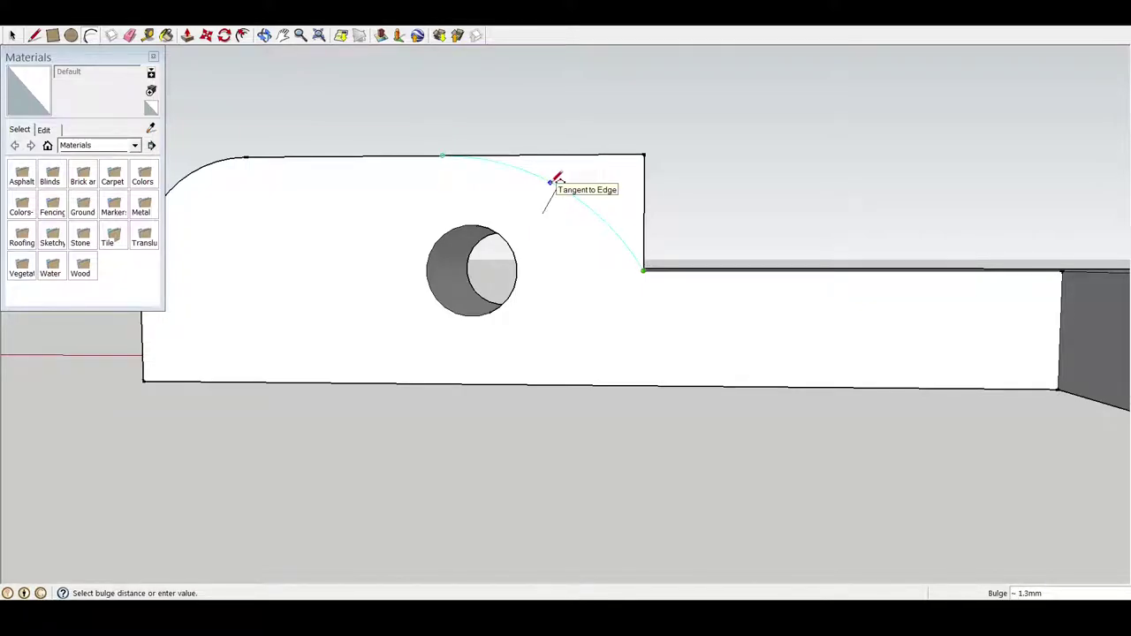
pyautogui.click(551, 182)
pyautogui.moveTo(598, 151); pyautogui.dragTo(589, 220, button='middle')
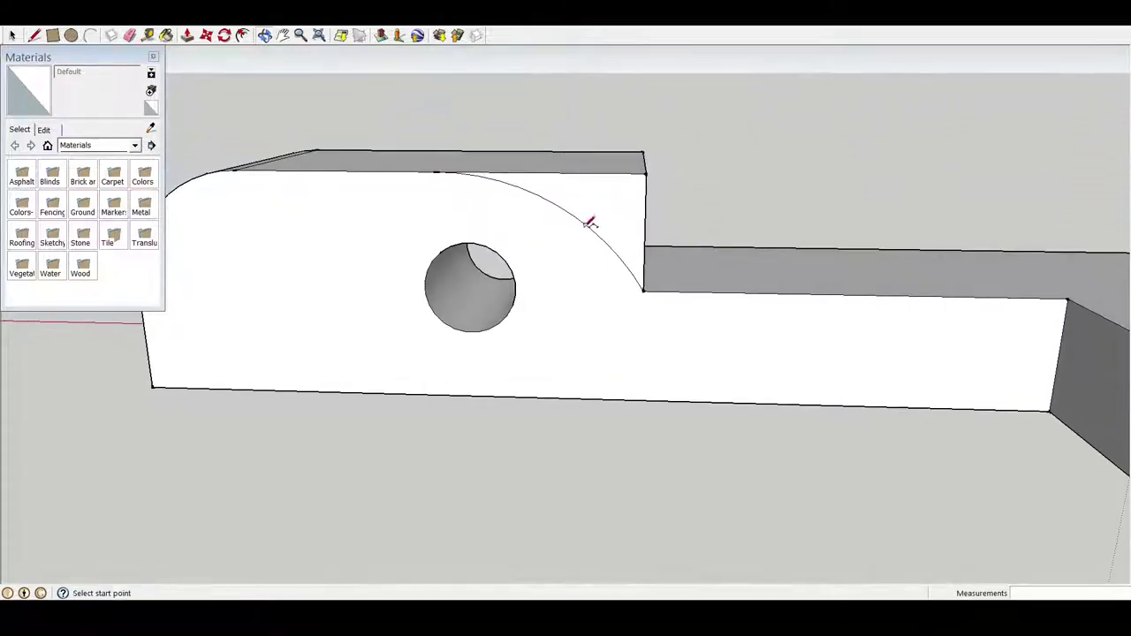
# Push the corner piece beyond the arc away through the part, leaving a curved transition.
pyautogui.click(111, 35)
pyautogui.click(575, 187)
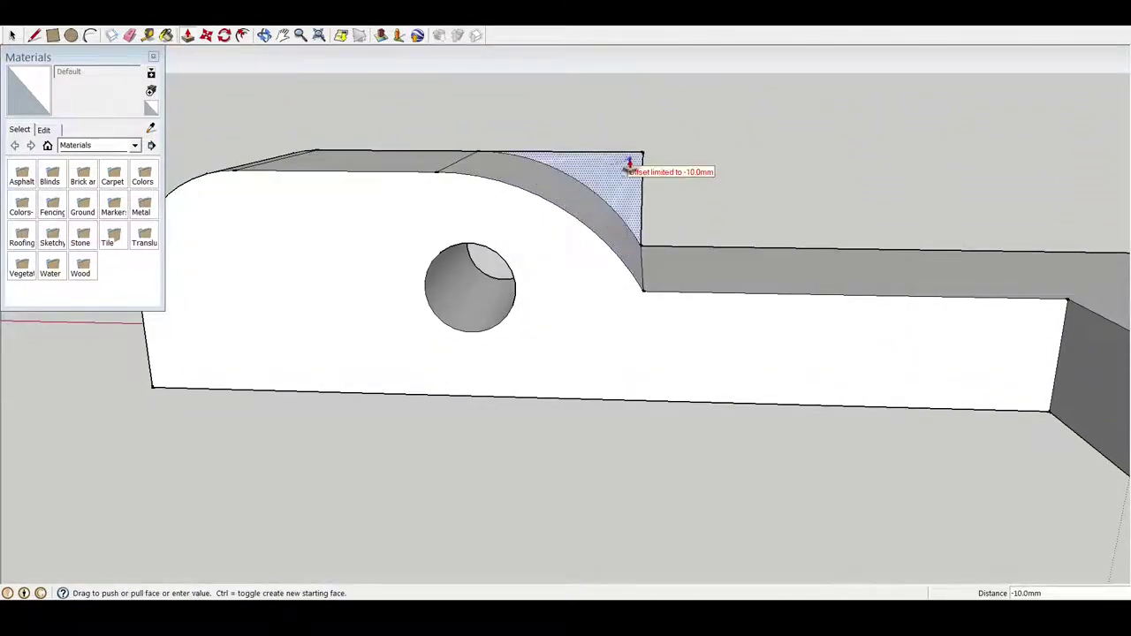
pyautogui.click(633, 163)
pyautogui.moveTo(633, 163)
pyautogui.mouseDown(button='middle')
pyautogui.moveTo(554, 220)
pyautogui.moveTo(630, 176)
pyautogui.moveTo(636, 260)
pyautogui.mouseUp(button='middle')
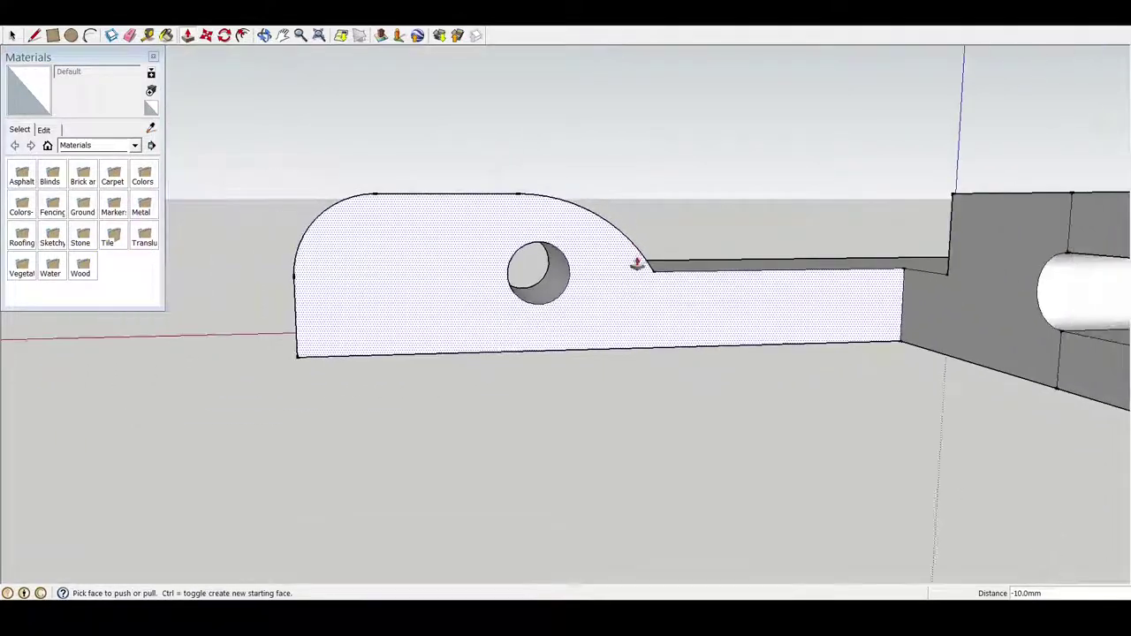
pyautogui.moveTo(613, 366)
pyautogui.mouseDown(button='middle')
pyautogui.moveTo(540, 308)
pyautogui.moveTo(595, 348)
pyautogui.moveTo(629, 353)
pyautogui.moveTo(607, 324)
pyautogui.moveTo(573, 333)
pyautogui.moveTo(635, 360)
pyautogui.mouseUp(button='middle')
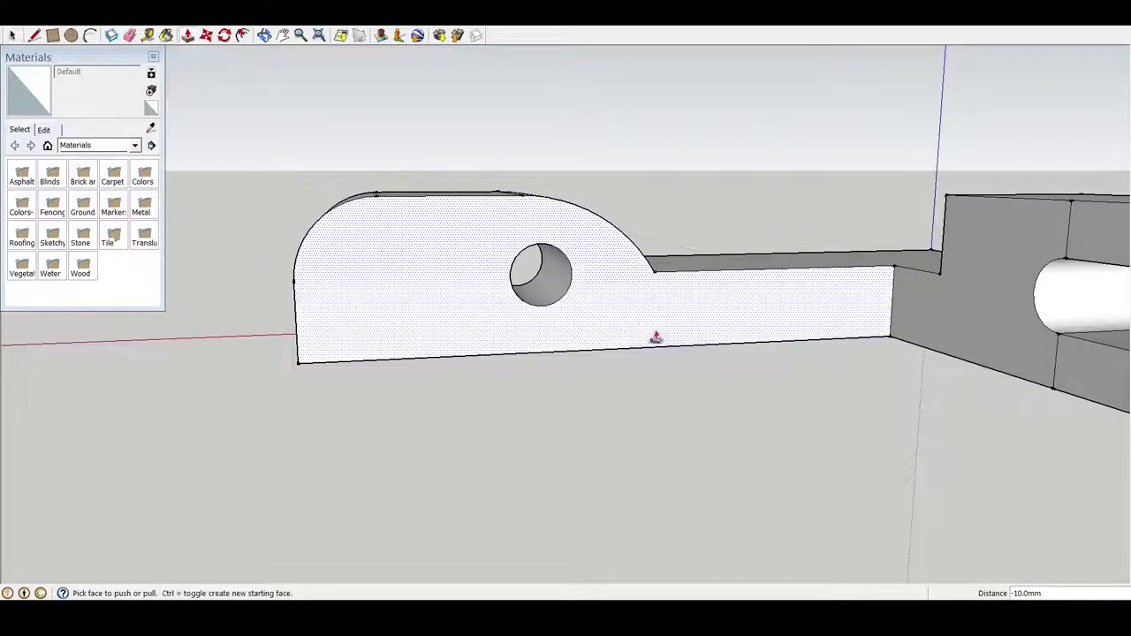
pyautogui.moveTo(512, 363)
pyautogui.mouseDown(button='middle')
pyautogui.moveTo(590, 369)
pyautogui.moveTo(555, 354)
pyautogui.mouseUp(button='middle')
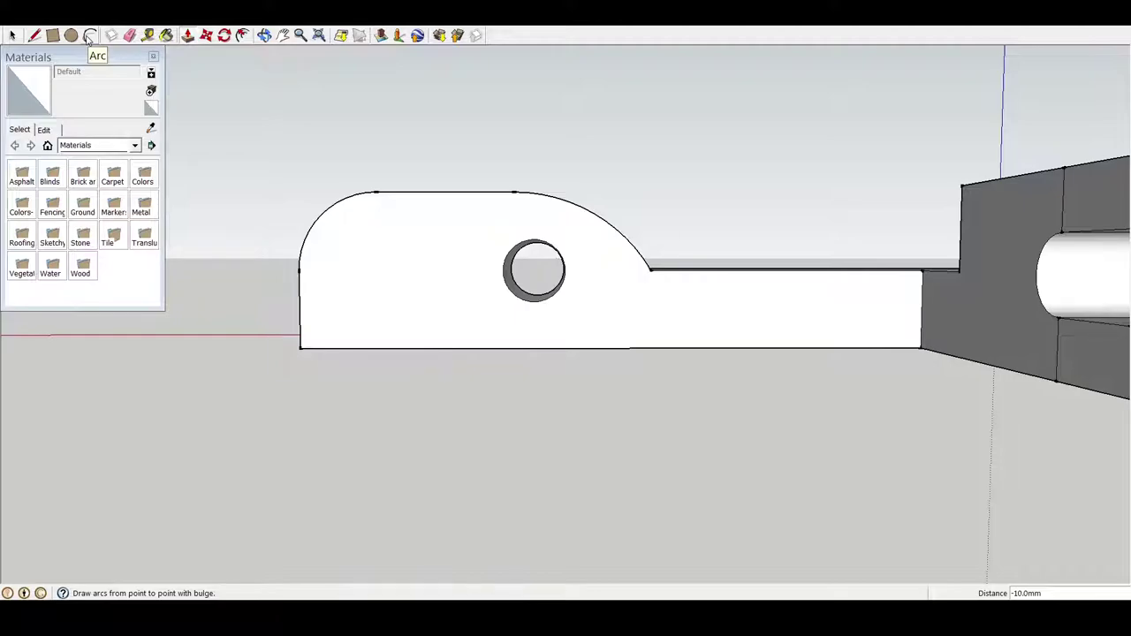
# Place a guide from the arm's left edge at the arc end's height.
pyautogui.click(148, 34)
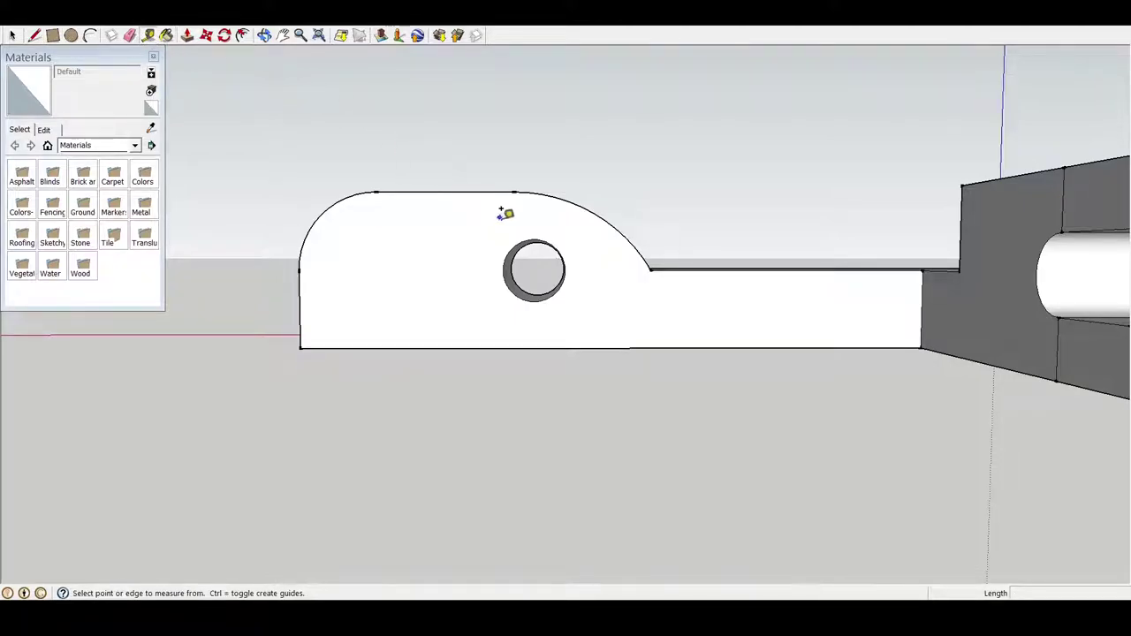
pyautogui.click(303, 268)
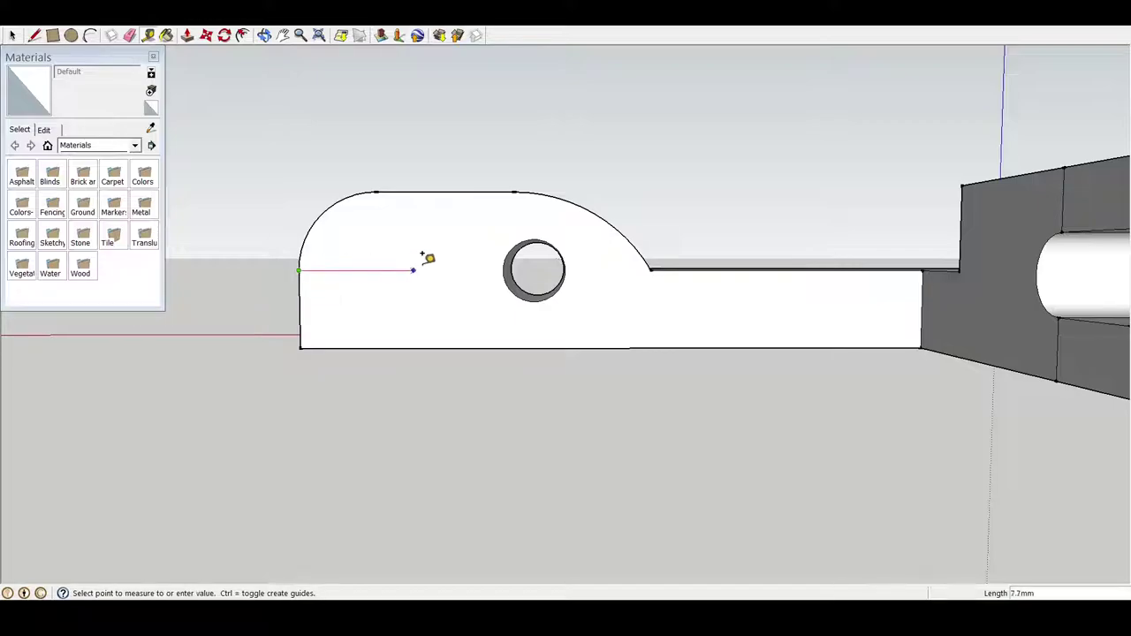
pyautogui.click(655, 265)
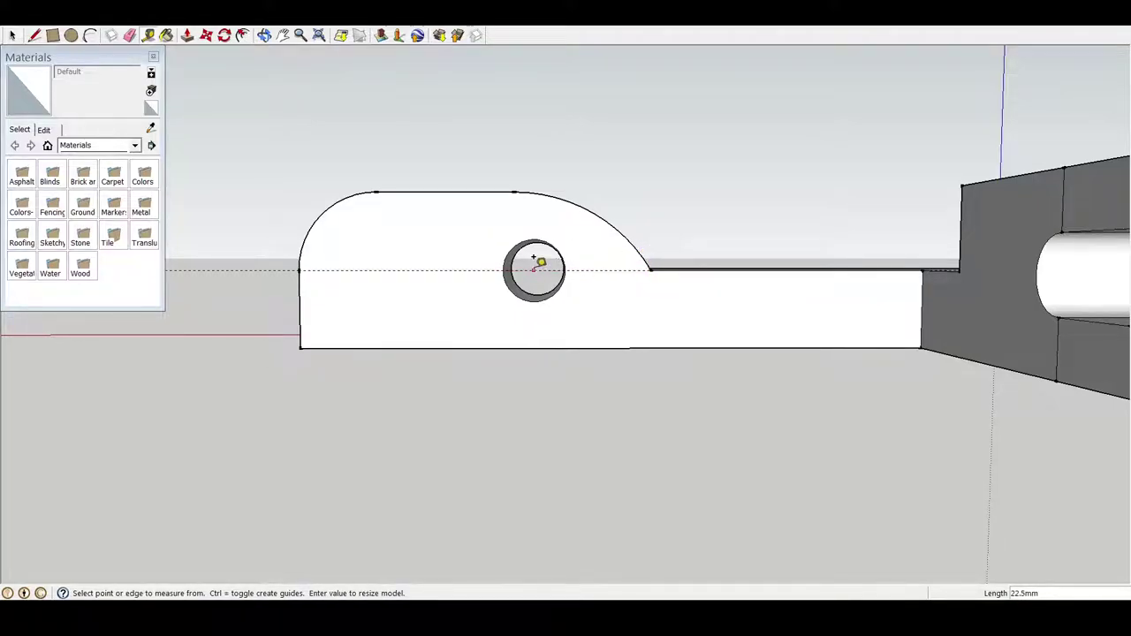
# Add a guide beside the bottom edge and measure from the bottom edge up to the hole's top.
pyautogui.moveTo(534, 259); pyautogui.dragTo(550, 315, button='middle')
pyautogui.scroll(3, 547, 297)
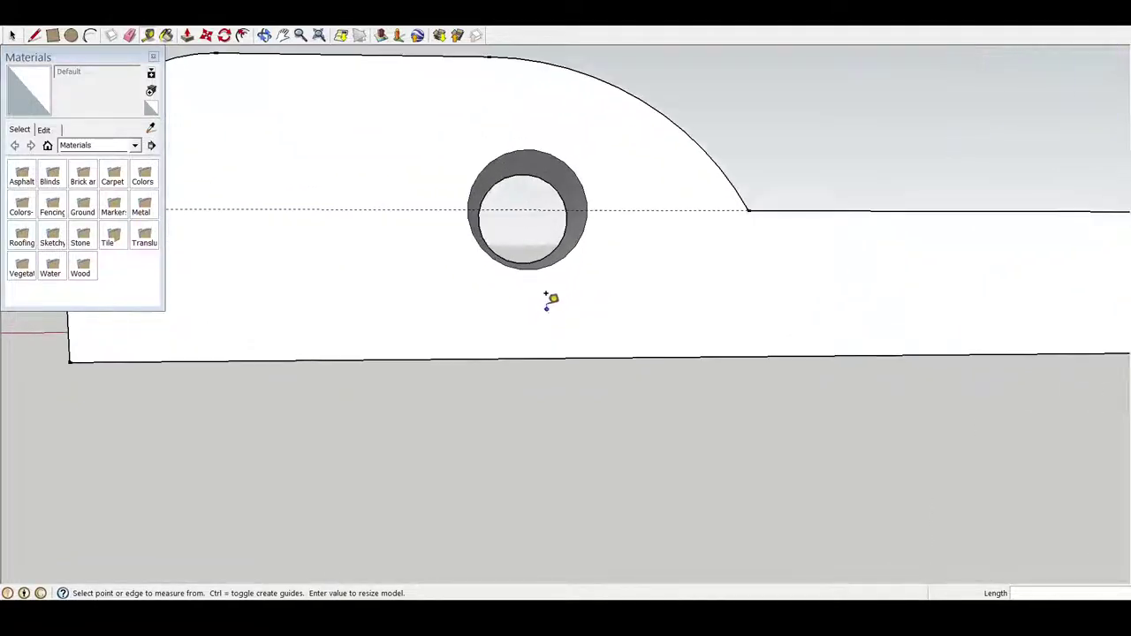
pyautogui.click(529, 263)
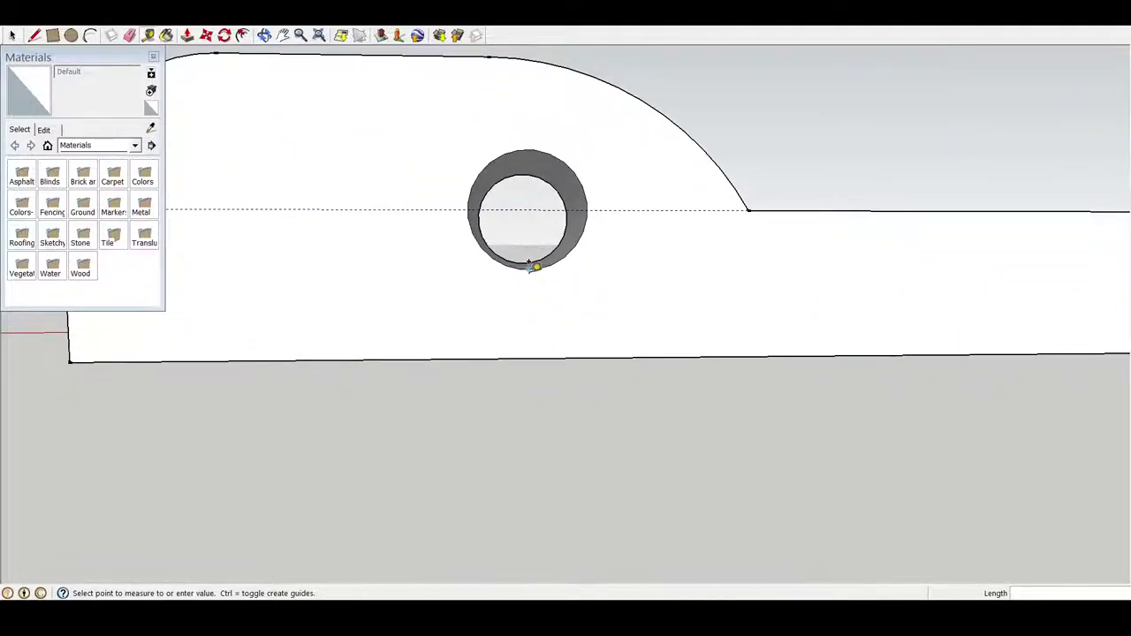
pyautogui.click(537, 350)
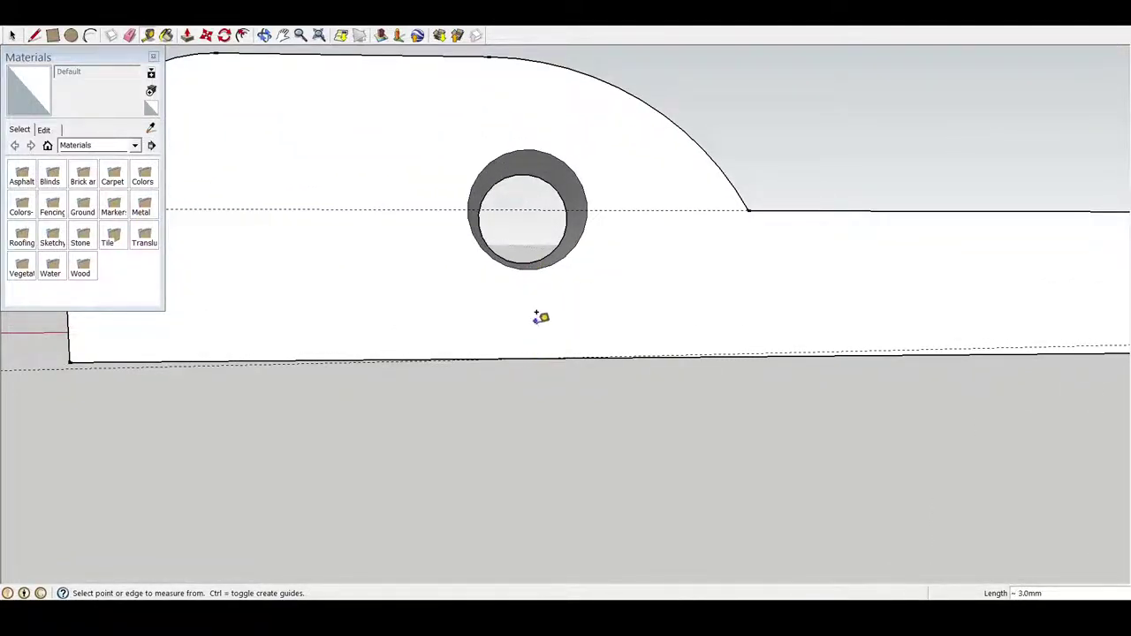
pyautogui.click(529, 357)
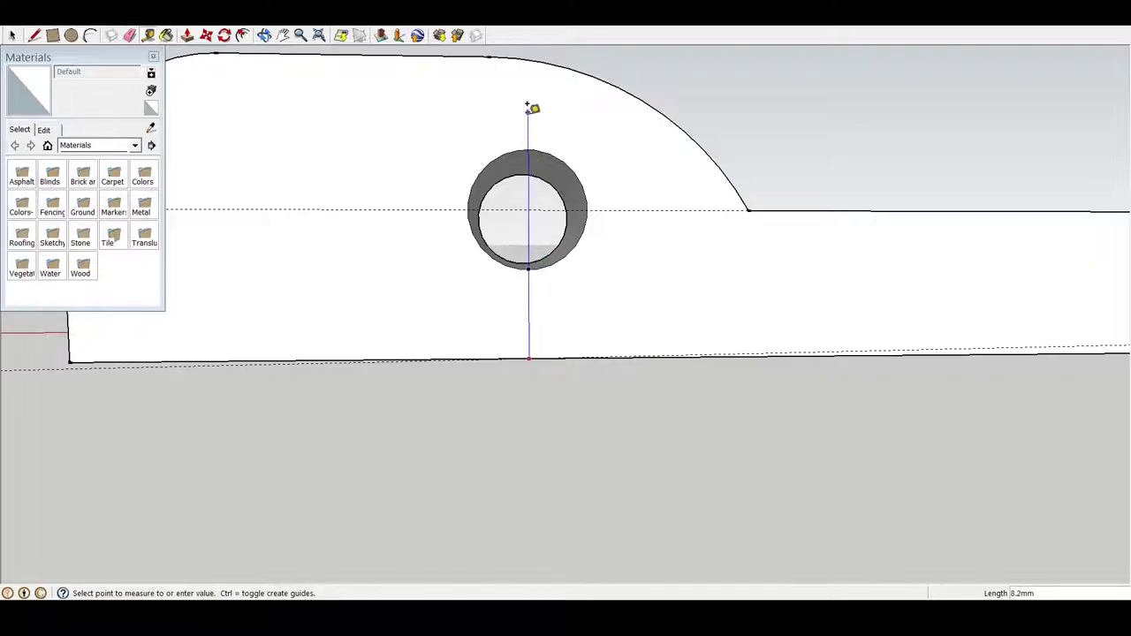
pyautogui.click(530, 150)
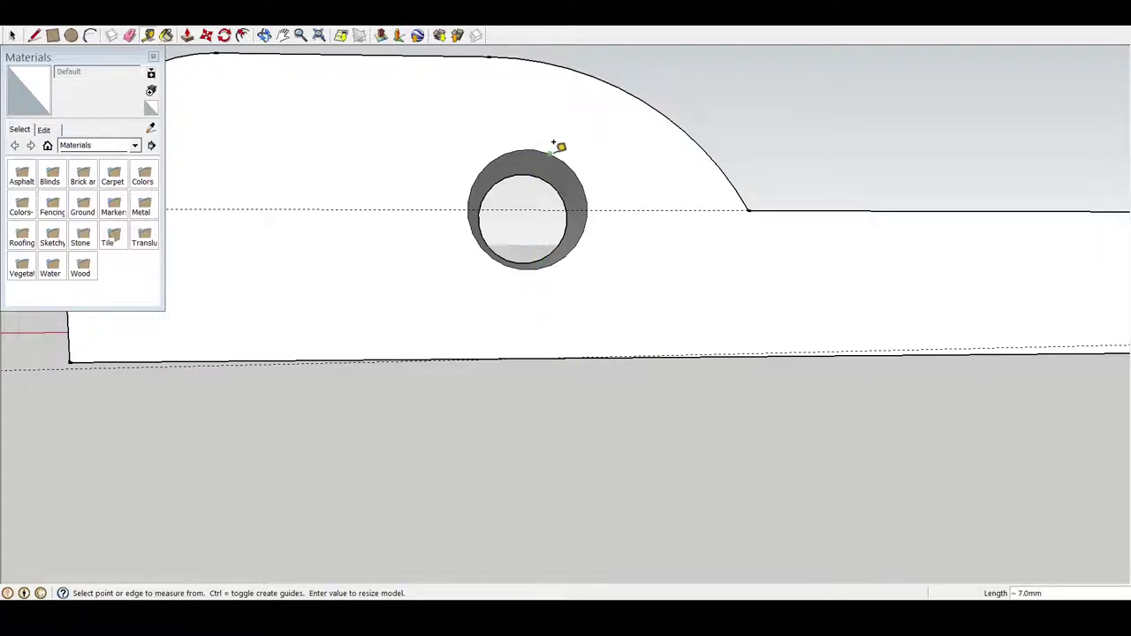
# Place a vertical guide running from the bottom edge through the hole's centre.
pyautogui.moveTo(554, 144)
pyautogui.mouseDown(button='middle')
pyautogui.moveTo(518, 303)
pyautogui.moveTo(542, 371)
pyautogui.mouseUp(button='middle')
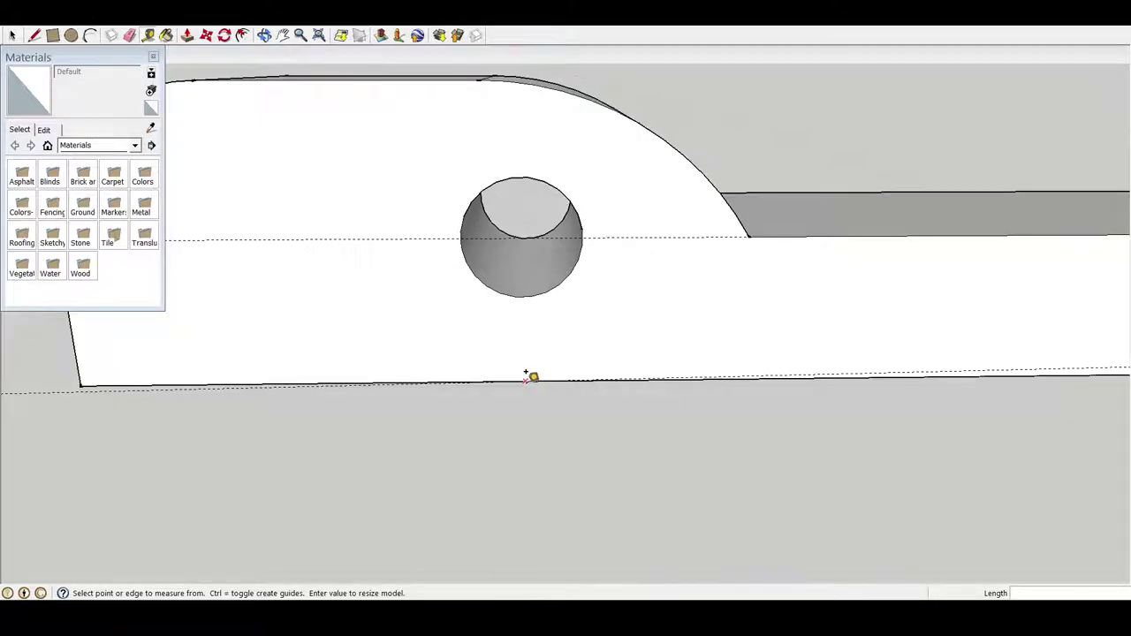
pyautogui.click(526, 381)
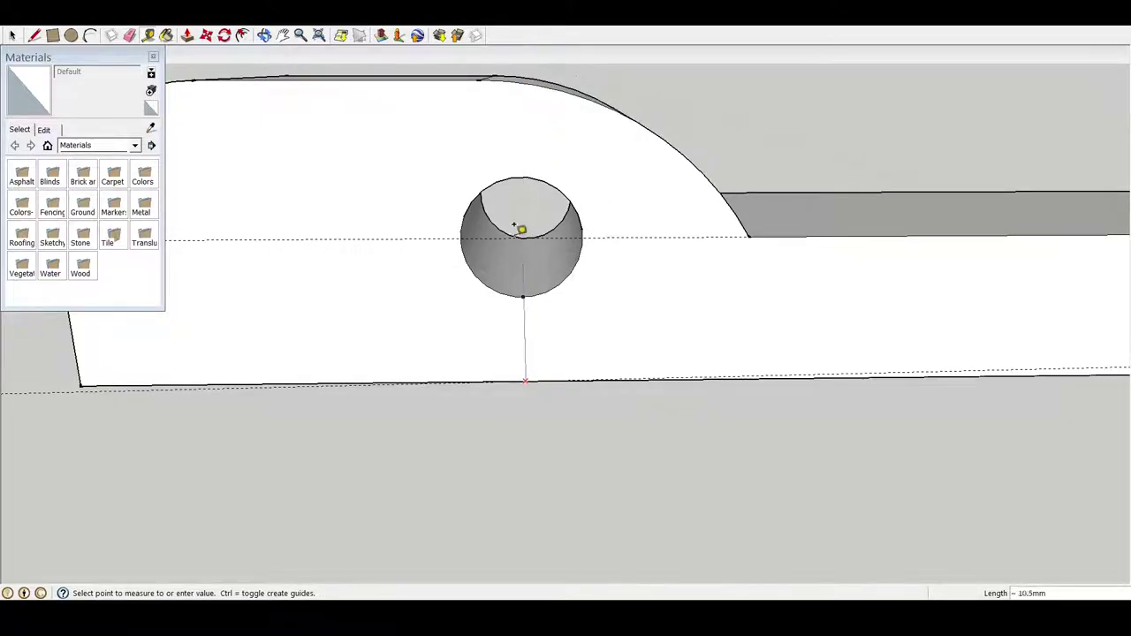
pyautogui.scroll(-2, 521, 228)
pyautogui.scroll(-2, 536, 336)
pyautogui.moveTo(536, 336); pyautogui.dragTo(540, 111, button='middle')
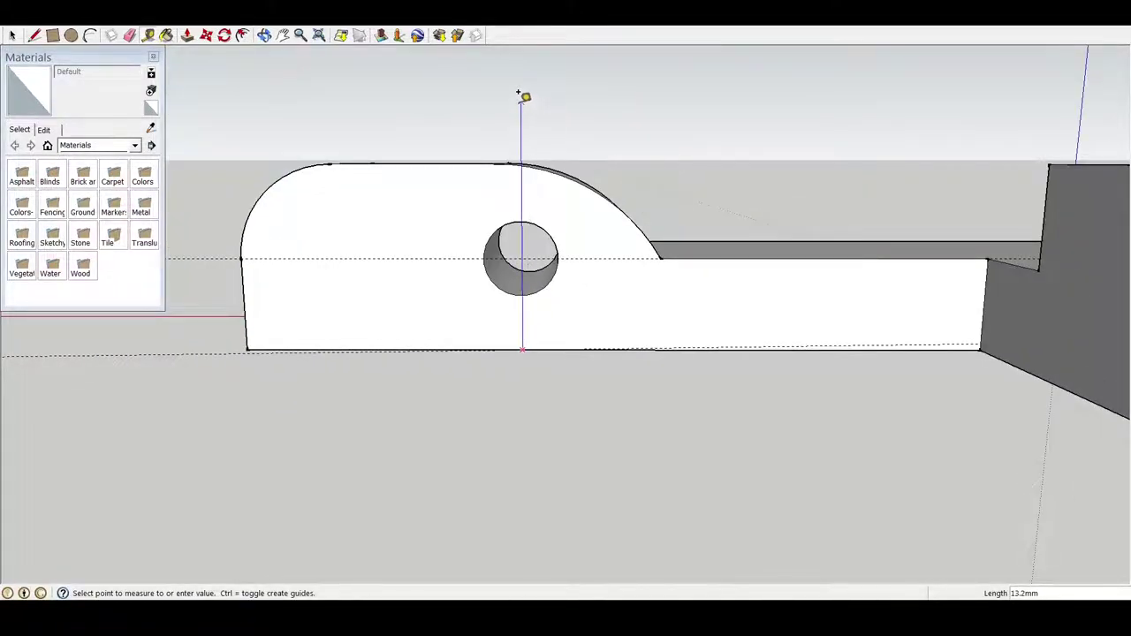
pyautogui.click(527, 99)
pyautogui.moveTo(611, 116); pyautogui.dragTo(870, 268, button='middle')
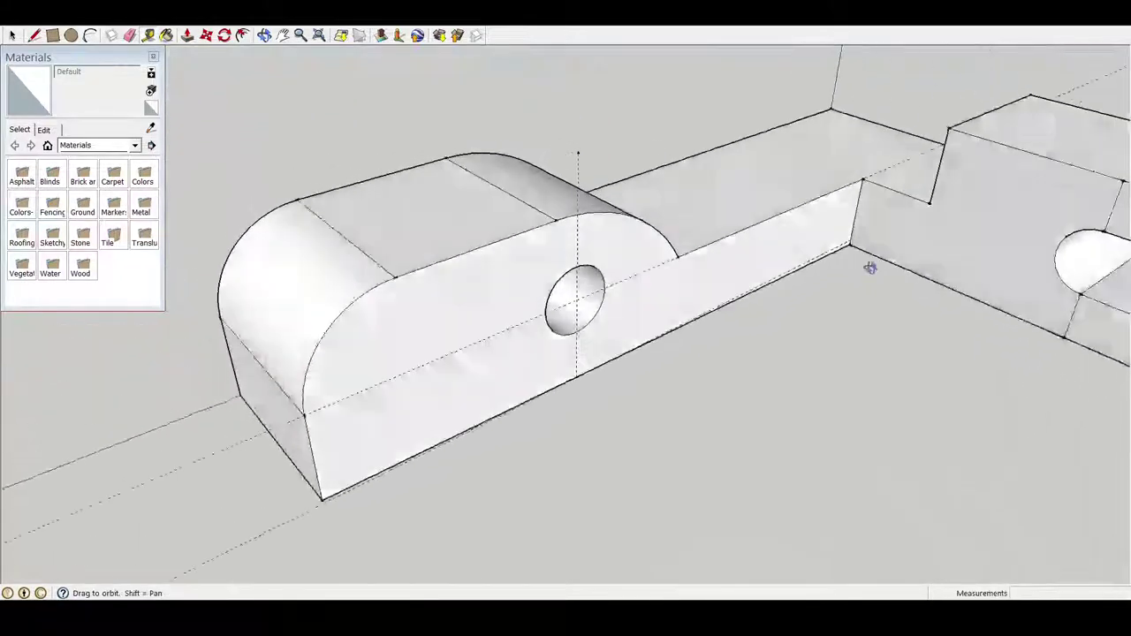
pyautogui.scroll(3, 664, 368)
pyautogui.scroll(1, 798, 345)
pyautogui.moveTo(798, 345)
pyautogui.mouseDown(button='middle')
pyautogui.moveTo(432, 177)
pyautogui.moveTo(562, 174)
pyautogui.mouseUp(button='middle')
pyautogui.click(70, 36)
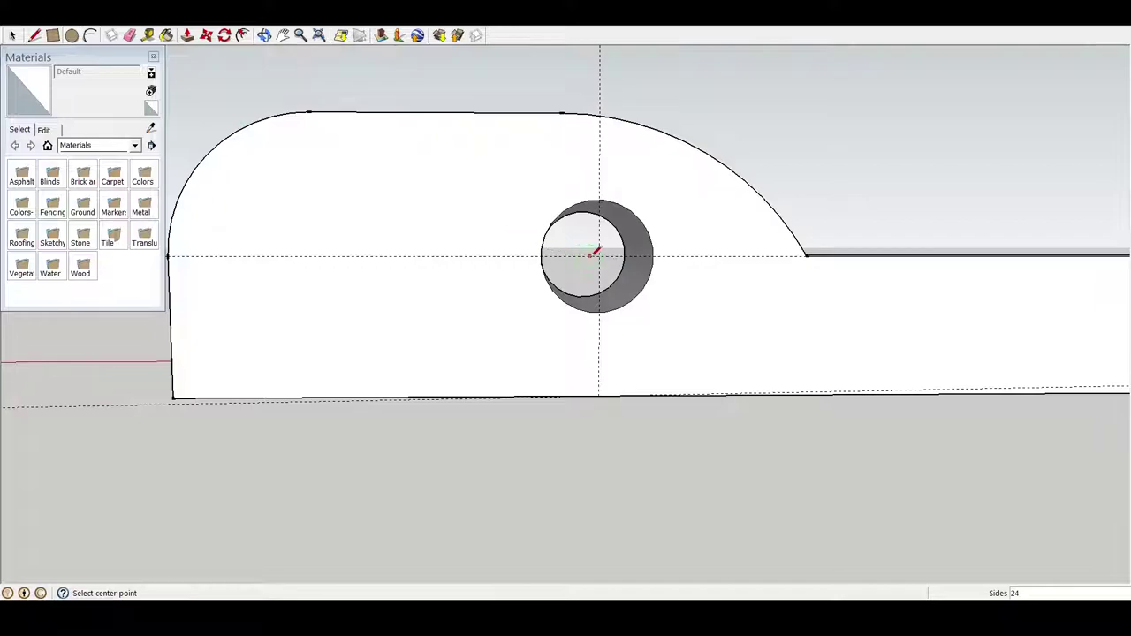
pyautogui.moveTo(624, 264)
pyautogui.mouseDown(button='middle')
pyautogui.moveTo(578, 265)
pyautogui.moveTo(593, 269)
pyautogui.moveTo(592, 255)
pyautogui.mouseUp(button='middle')
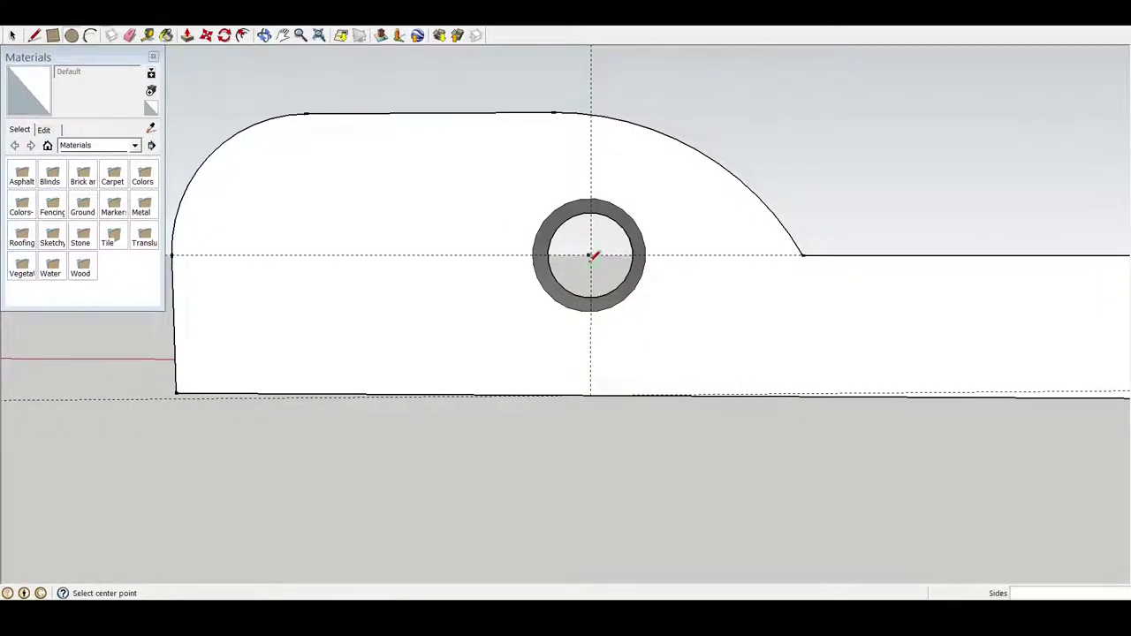
pyautogui.scroll(2, 601, 276)
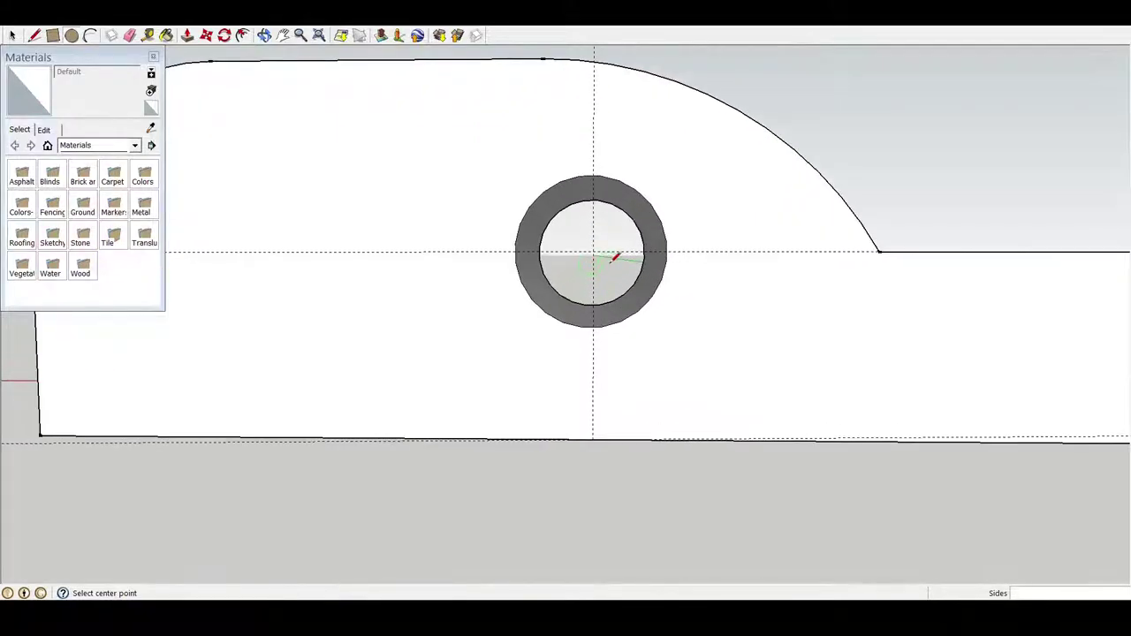
pyautogui.scroll(1, 614, 256)
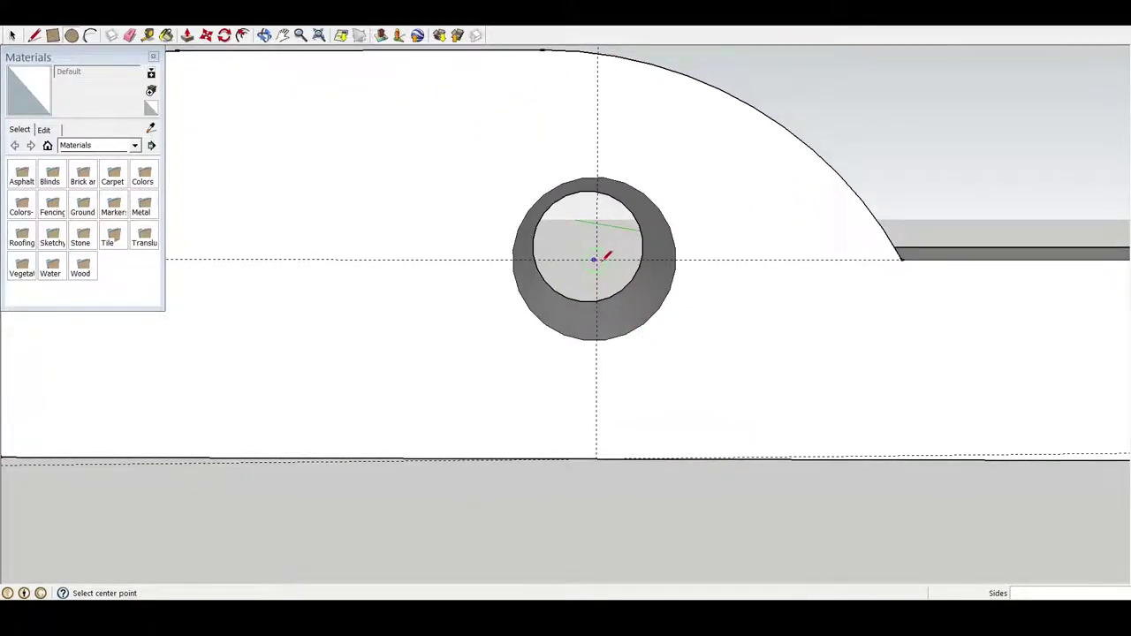
pyautogui.moveTo(596, 259)
pyautogui.mouseDown(button='middle')
pyautogui.moveTo(598, 278)
pyautogui.moveTo(631, 310)
pyautogui.moveTo(775, 399)
pyautogui.moveTo(878, 483)
pyautogui.moveTo(654, 336)
pyautogui.moveTo(594, 247)
pyautogui.mouseUp(button='middle')
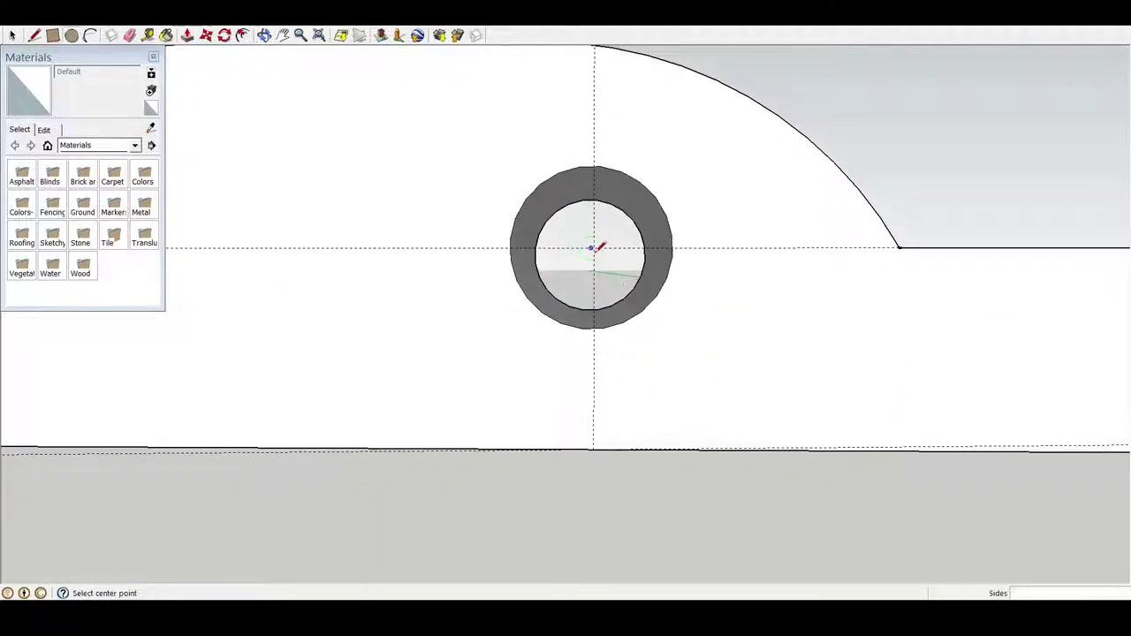
pyautogui.scroll(-3, 597, 320)
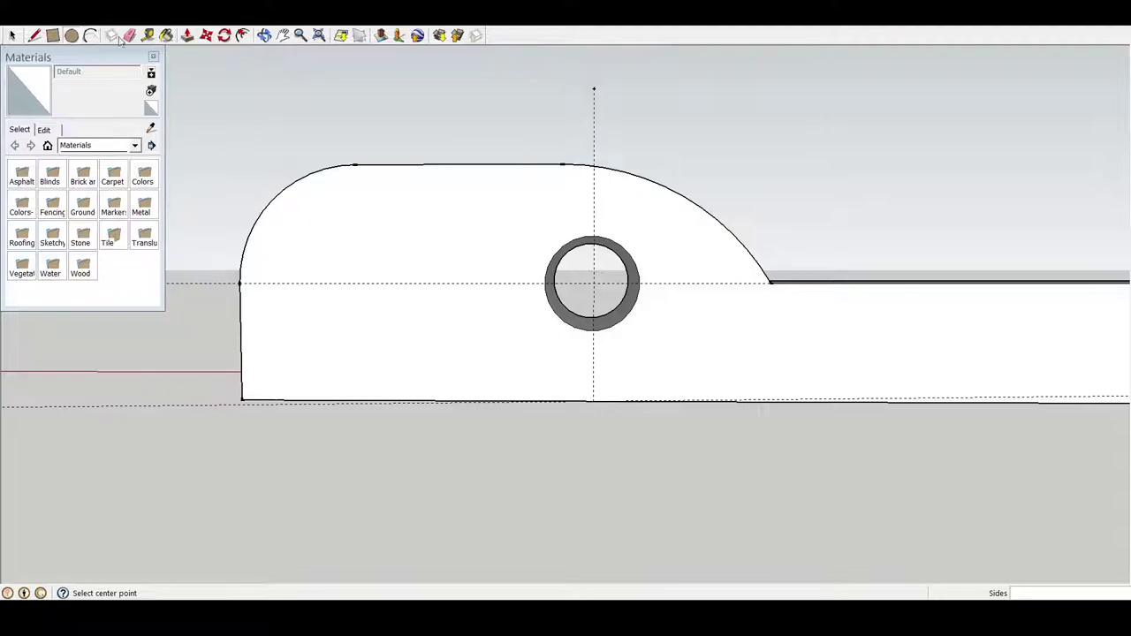
pyautogui.click(148, 36)
pyautogui.scroll(1, 598, 248)
pyautogui.scroll(1, 604, 299)
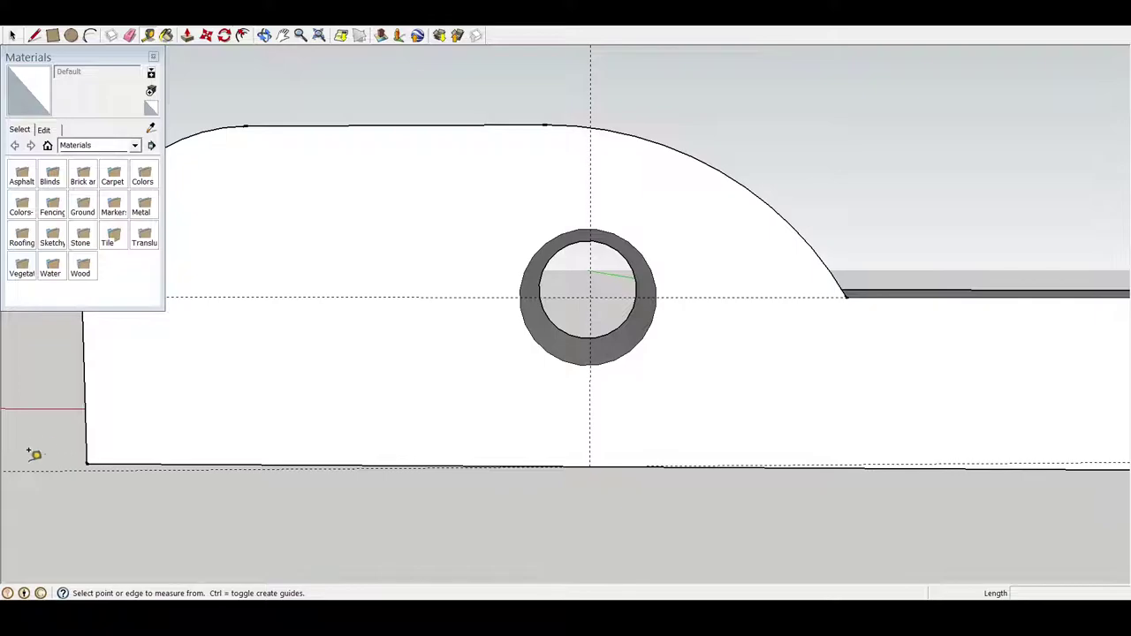
# Erase the guide along the arm's bottom edge.
pyautogui.rightClick(49, 469)
pyautogui.click(71, 499)
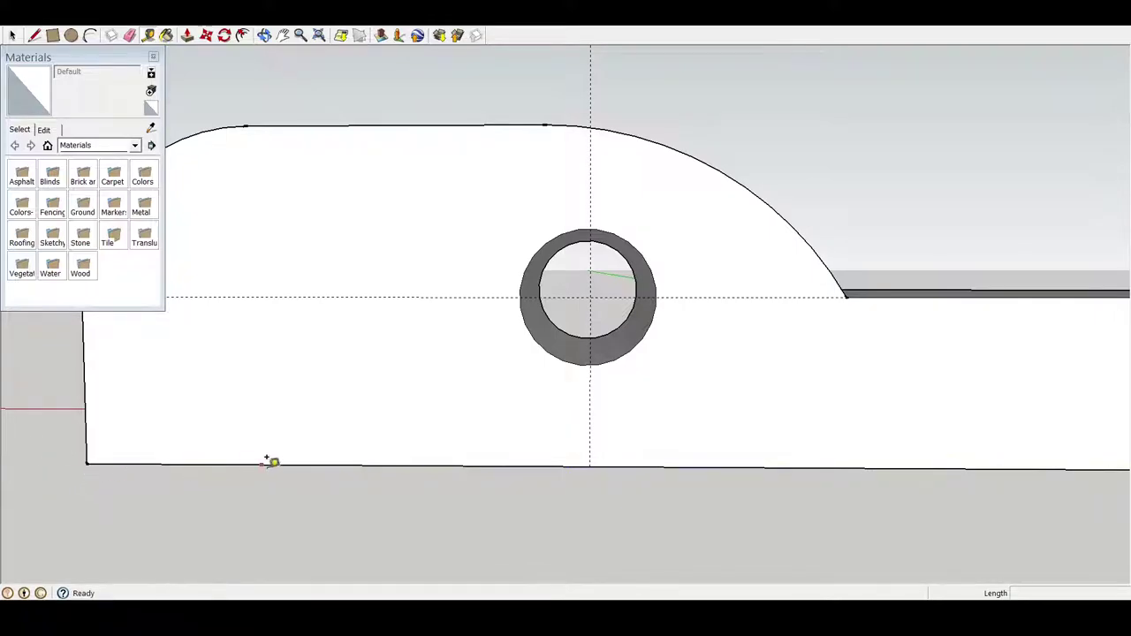
pyautogui.moveTo(270, 459)
pyautogui.mouseDown(button='middle')
pyautogui.moveTo(949, 450)
pyautogui.moveTo(404, 430)
pyautogui.mouseUp(button='middle')
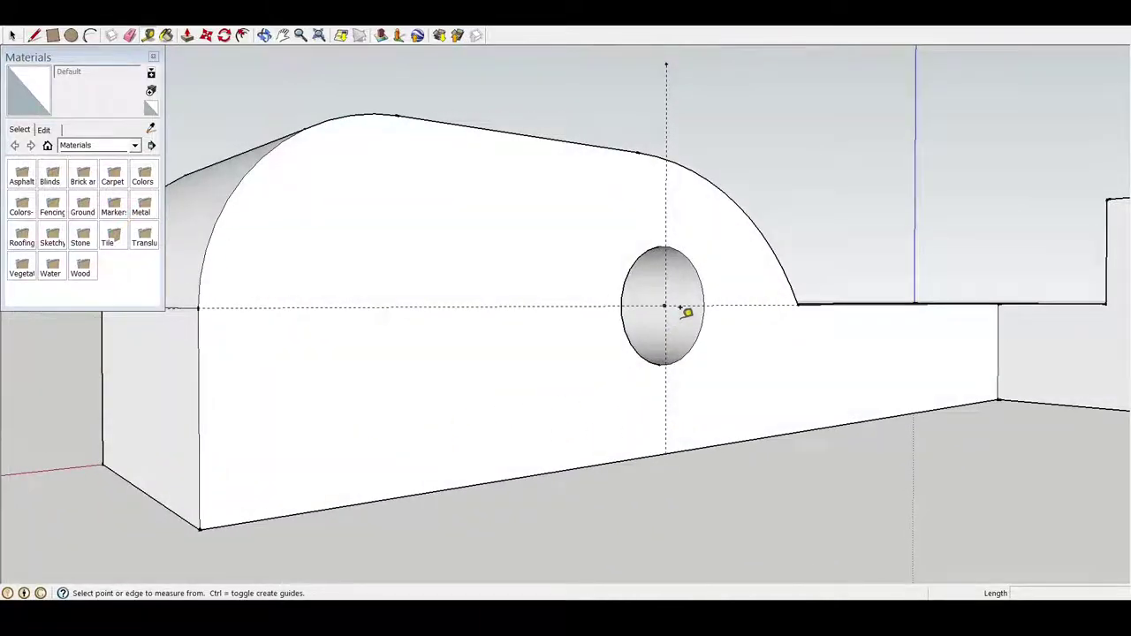
pyautogui.moveTo(670, 302)
pyautogui.mouseDown(button='middle')
pyautogui.moveTo(548, 381)
pyautogui.moveTo(493, 331)
pyautogui.moveTo(601, 294)
pyautogui.mouseUp(button='middle')
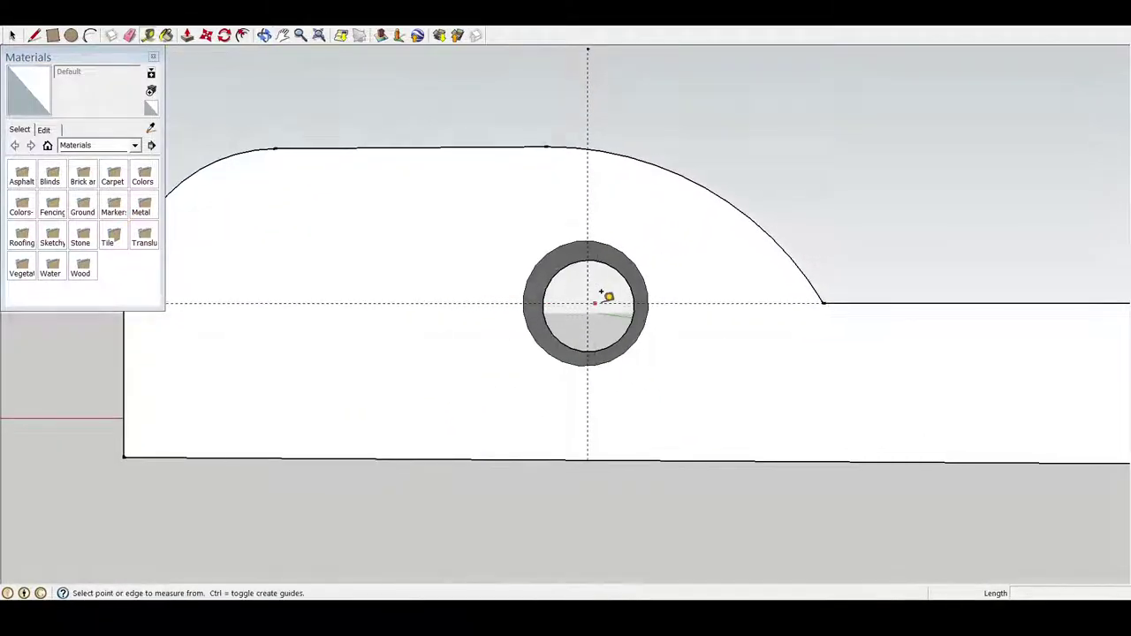
pyautogui.scroll(1, 585, 304)
pyautogui.scroll(2, 590, 303)
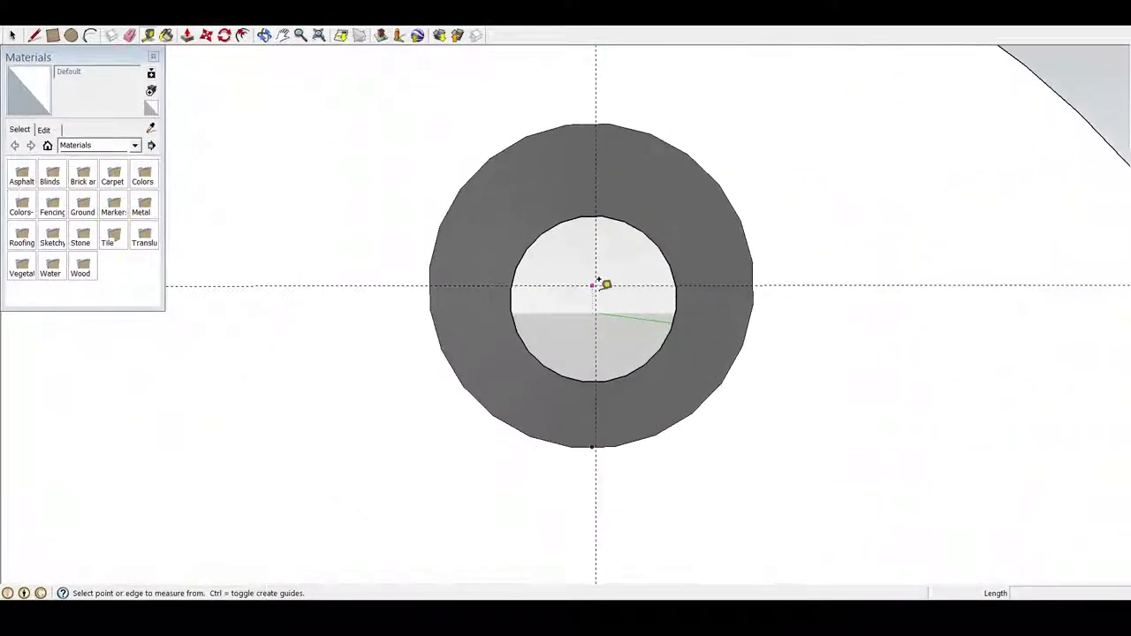
pyautogui.scroll(1, 602, 284)
pyautogui.moveTo(609, 290)
pyautogui.mouseDown(button='middle')
pyautogui.moveTo(608, 346)
pyautogui.moveTo(662, 379)
pyautogui.moveTo(613, 300)
pyautogui.mouseUp(button='middle')
# Erase the old horizontal and vertical guides through the hole.
pyautogui.rightClick(609, 290)
pyautogui.click(641, 316)
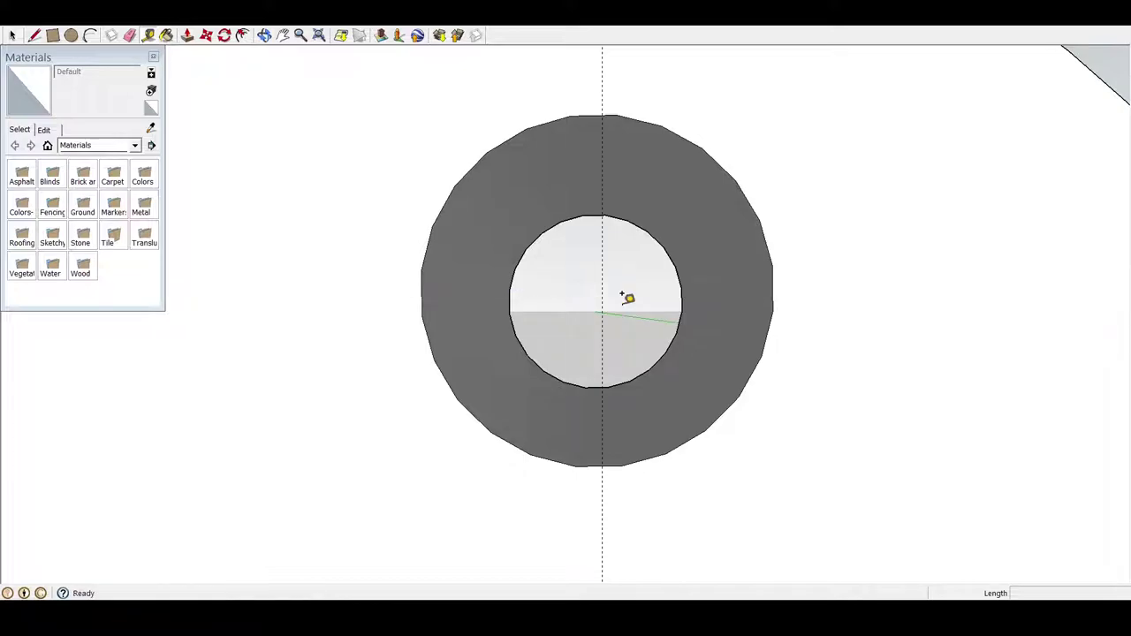
pyautogui.rightClick(605, 290)
pyautogui.click(637, 311)
# Add a horizontal guide through the hole's centre and measure the hole's diameter.
pyautogui.press('t')
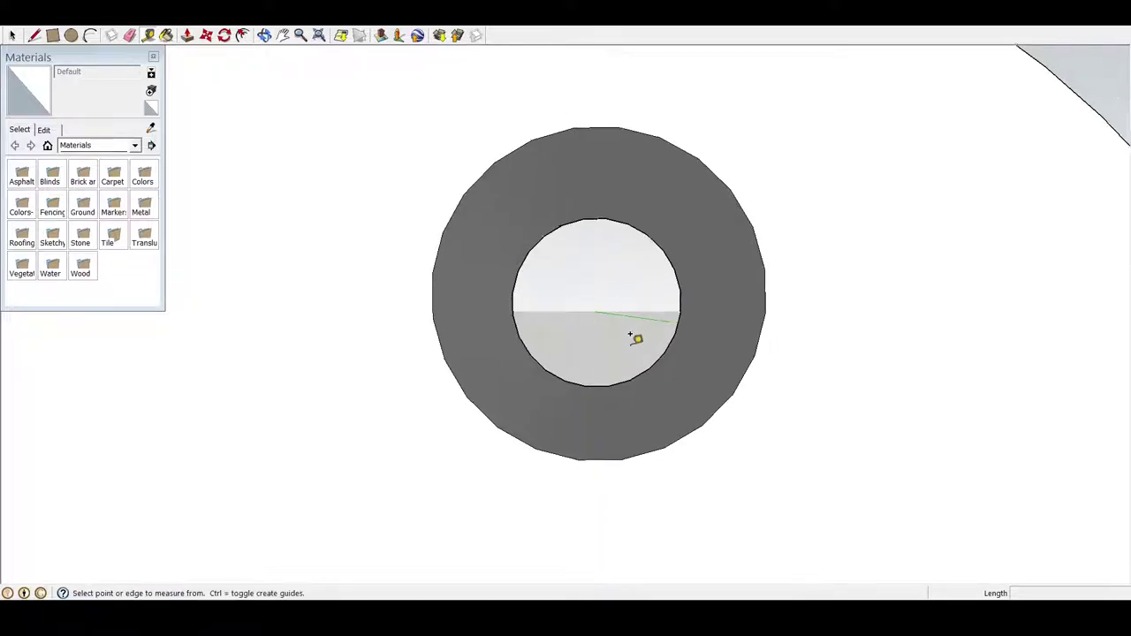
pyautogui.scroll(-2, 636, 334)
pyautogui.click(451, 297)
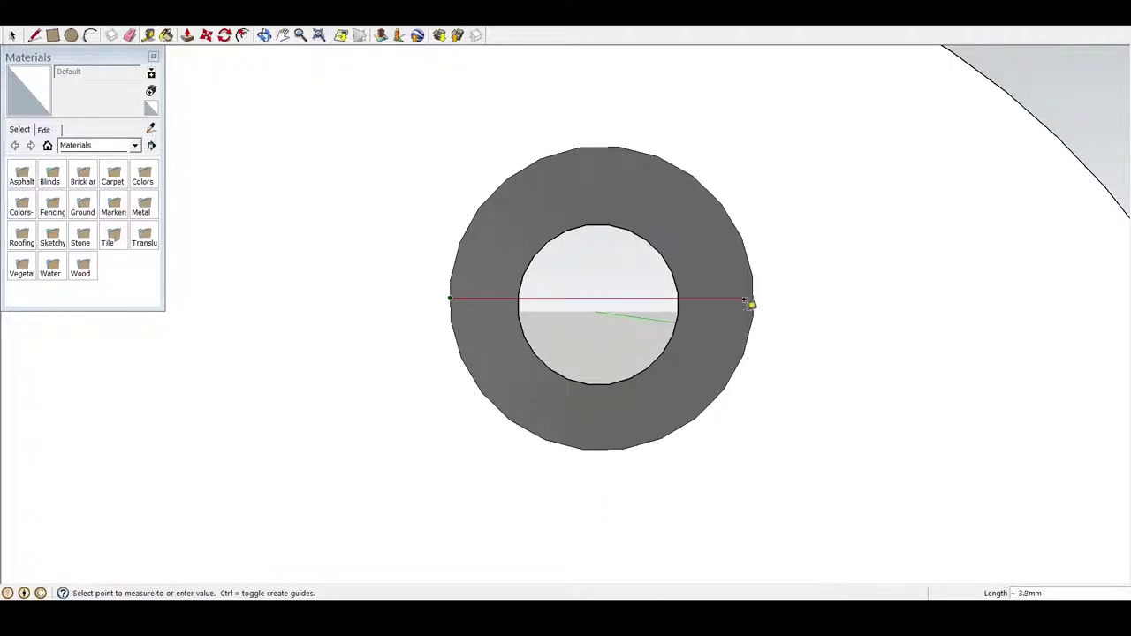
pyautogui.click(754, 298)
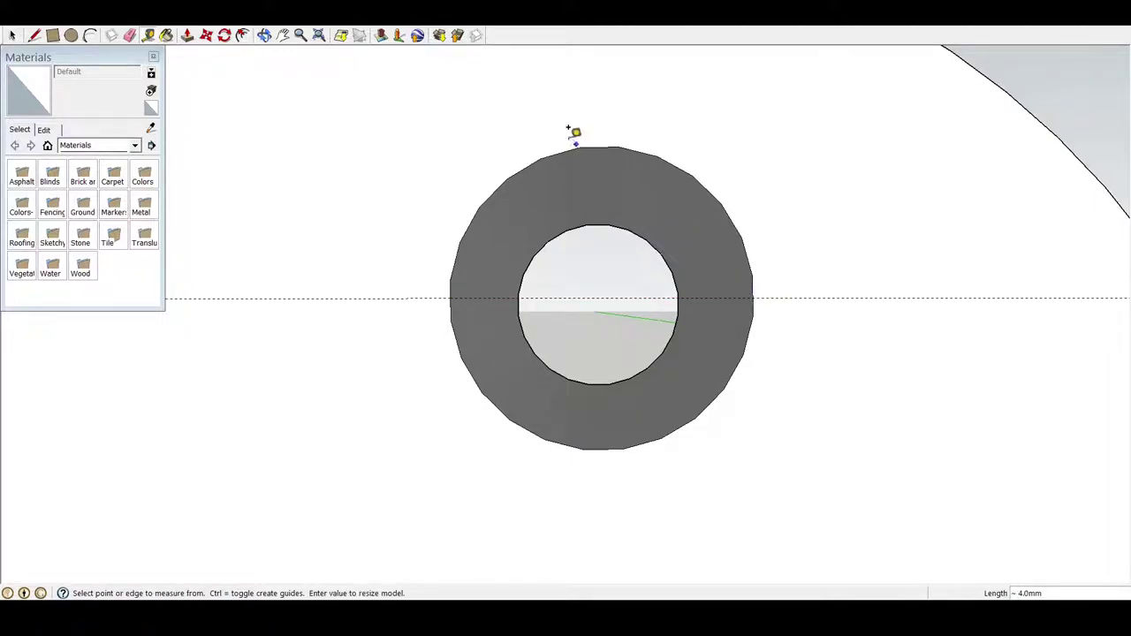
pyautogui.click(599, 143)
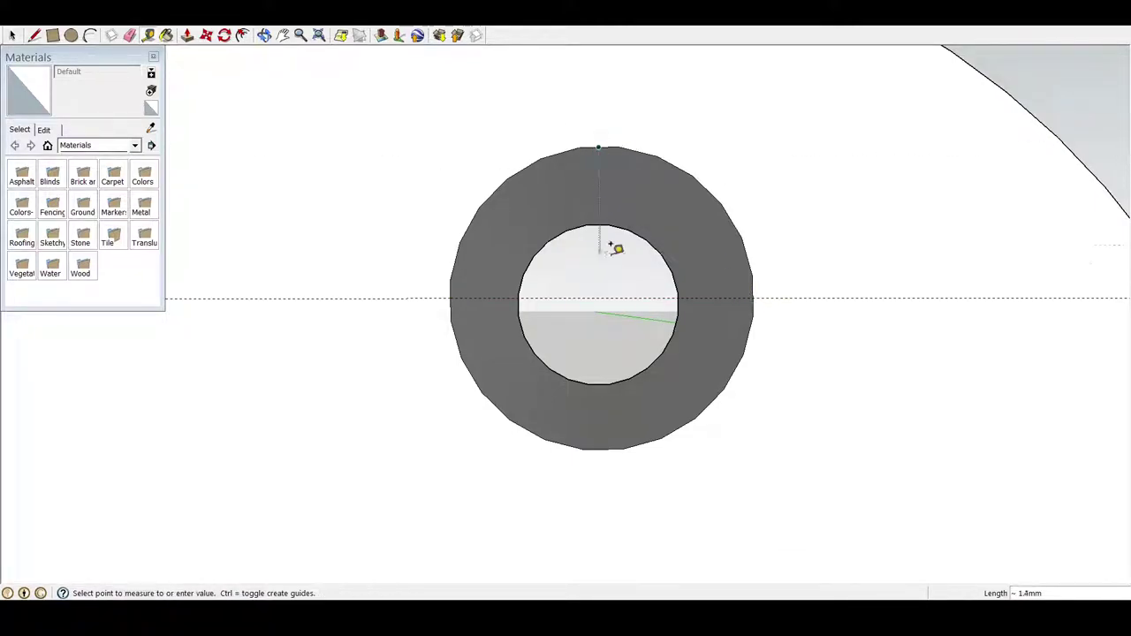
pyautogui.click(602, 295)
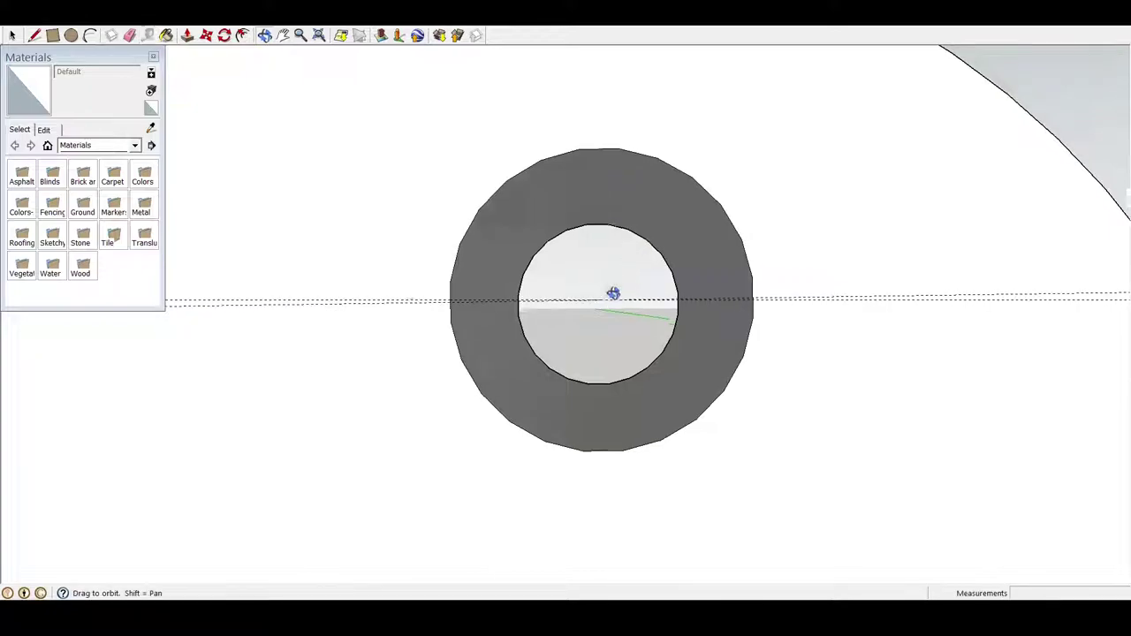
pyautogui.moveTo(611, 293); pyautogui.dragTo(607, 337, button='middle')
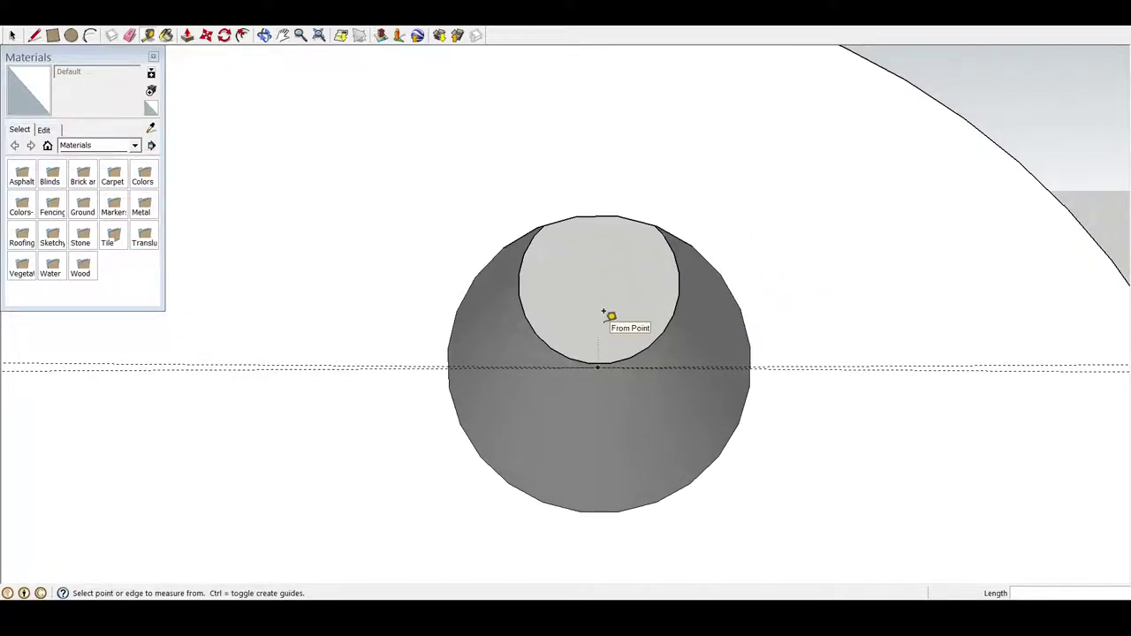
pyautogui.click(599, 366)
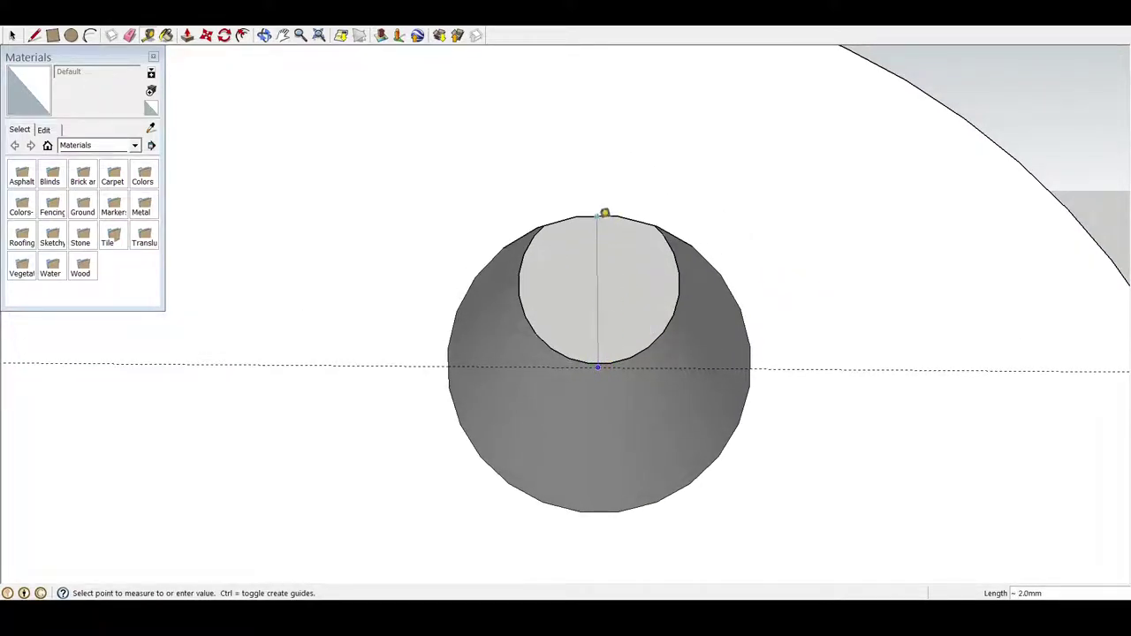
pyautogui.click(599, 217)
pyautogui.moveTo(624, 318)
pyautogui.mouseDown(button='middle')
pyautogui.moveTo(621, 303)
pyautogui.moveTo(608, 304)
pyautogui.moveTo(622, 328)
pyautogui.mouseUp(button='middle')
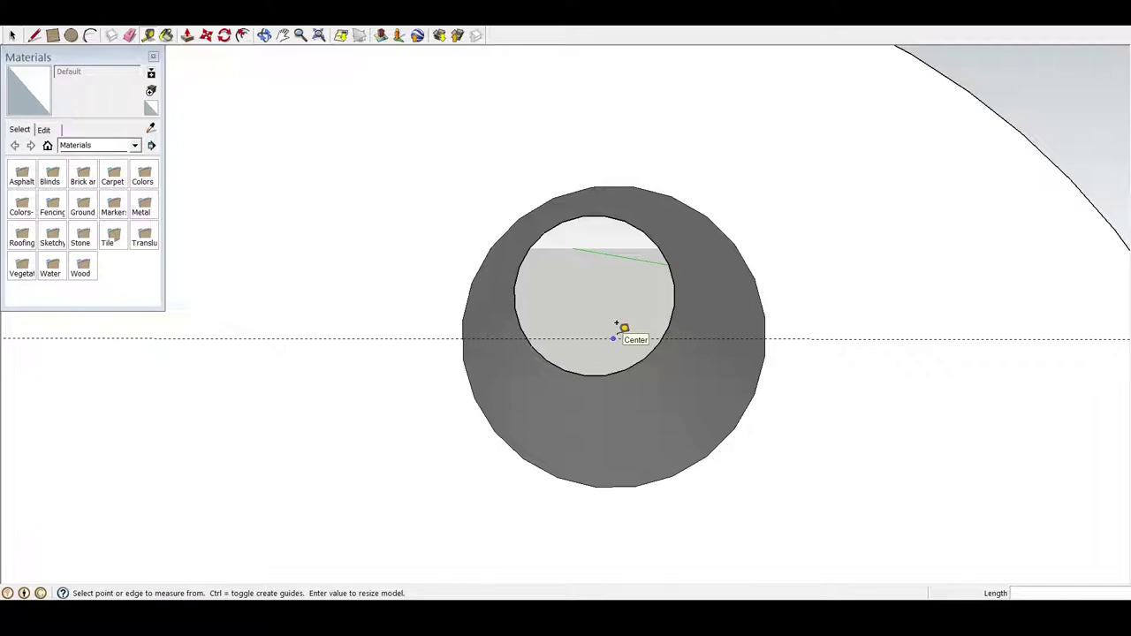
# Draw a circle centred on the arm hole with its 5 mm radius ending at the bottom edge.
pyautogui.click(76, 35)
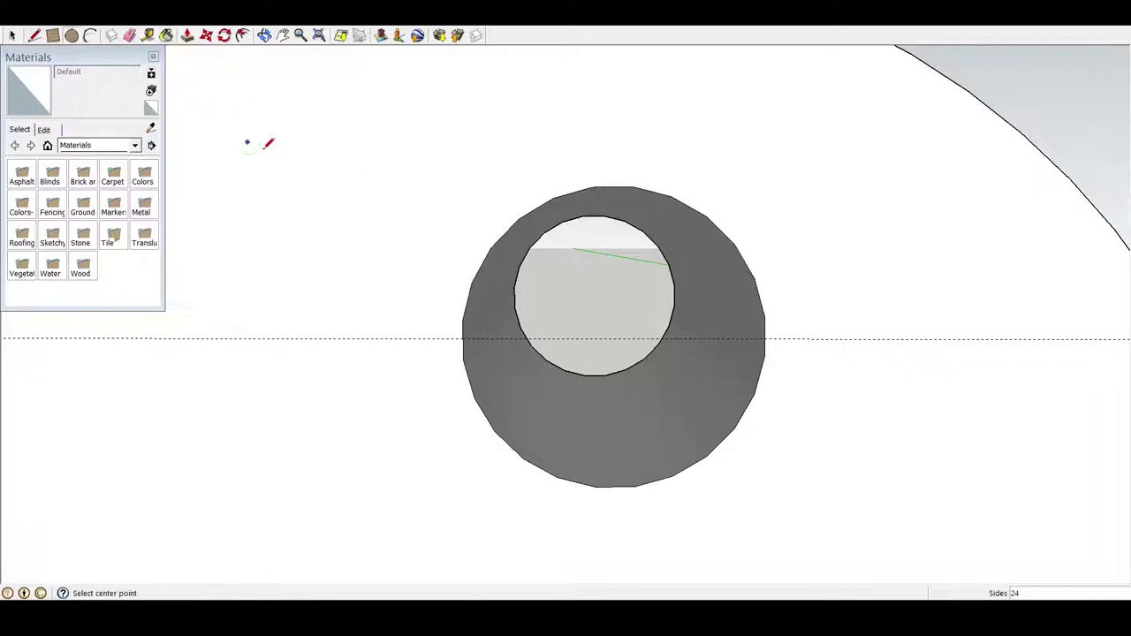
pyautogui.click(615, 338)
pyautogui.moveTo(770, 472)
pyautogui.mouseDown(button='middle')
pyautogui.moveTo(750, 386)
pyautogui.moveTo(767, 449)
pyautogui.mouseUp(button='middle')
pyautogui.scroll(-2, 765, 452)
pyautogui.scroll(-2, 769, 448)
pyautogui.scroll(-1, 631, 392)
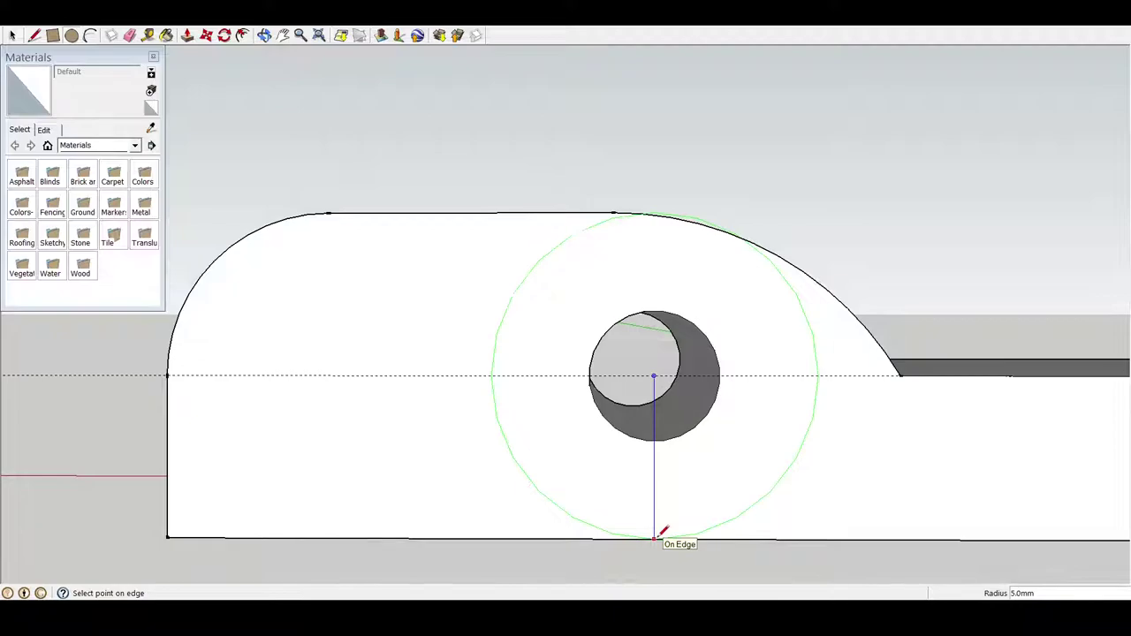
pyautogui.click(655, 537)
pyautogui.moveTo(714, 347)
pyautogui.mouseDown(button='middle')
pyautogui.moveTo(725, 222)
pyautogui.moveTo(664, 251)
pyautogui.moveTo(609, 256)
pyautogui.mouseUp(button='middle')
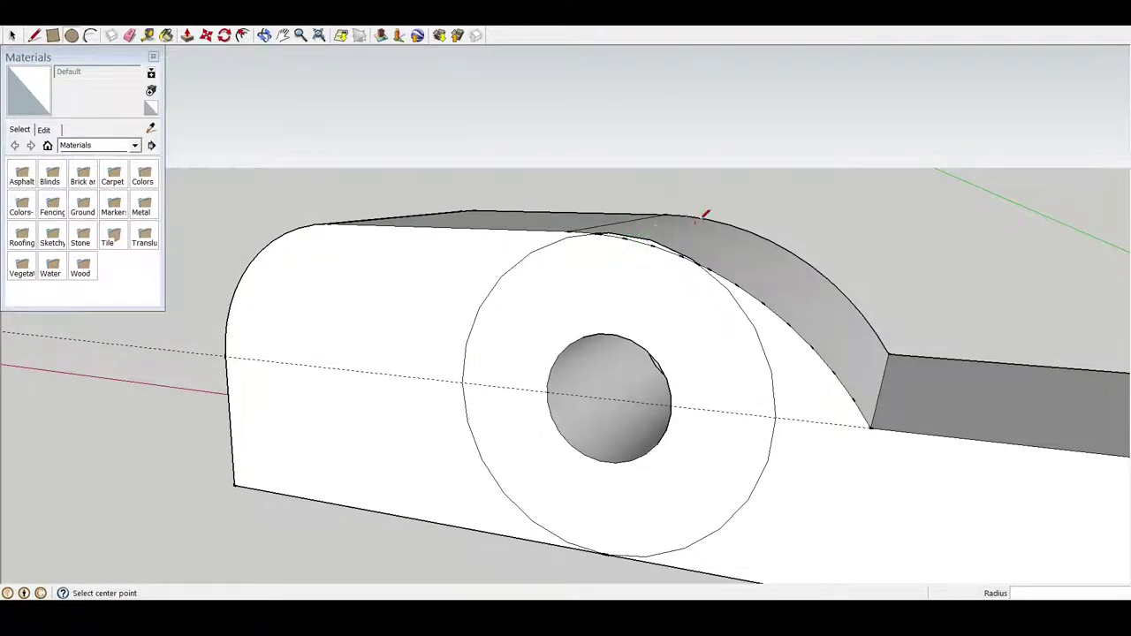
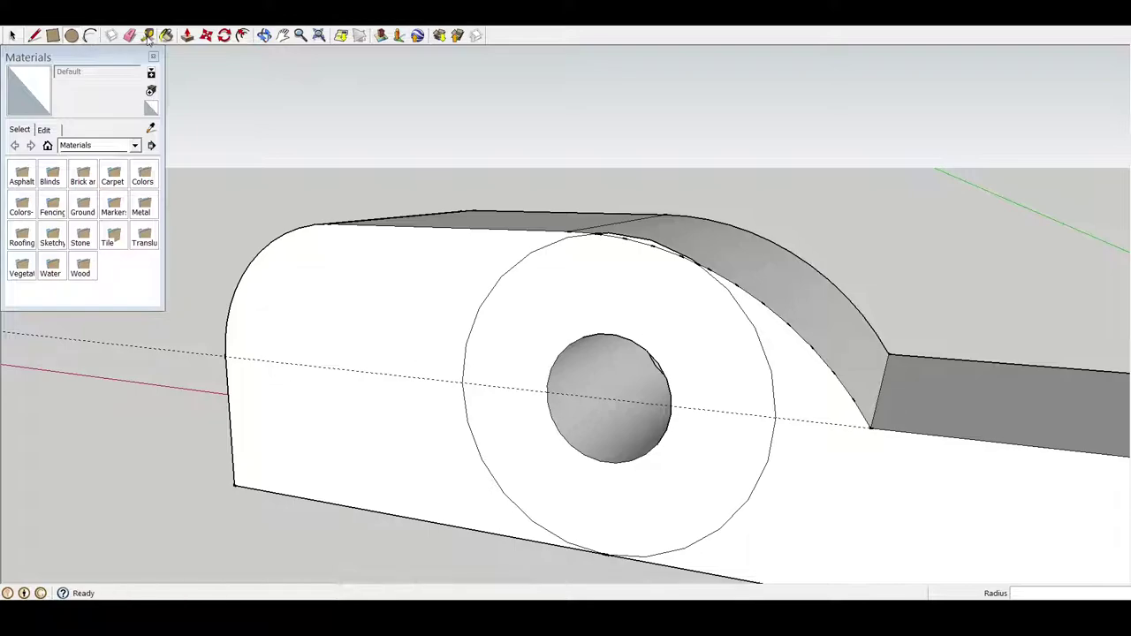
# Push/Pull away the block section behind the rounded boss.
pyautogui.click(186, 35)
pyautogui.moveTo(444, 253)
pyautogui.mouseDown()
pyautogui.moveTo(575, 228)
pyautogui.moveTo(566, 220)
pyautogui.mouseUp()
pyautogui.moveTo(566, 220)
pyautogui.mouseDown(button='middle')
pyautogui.moveTo(952, 285)
pyautogui.moveTo(724, 247)
pyautogui.mouseUp(button='middle')
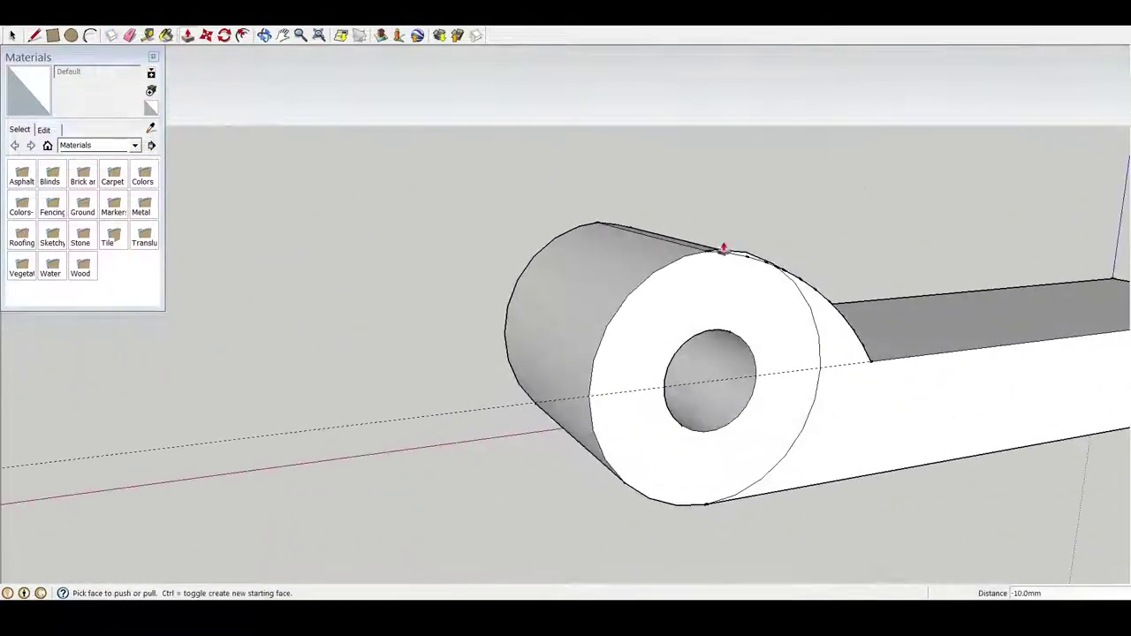
pyautogui.scroll(-5, 513, 285)
pyautogui.scroll(3, 707, 300)
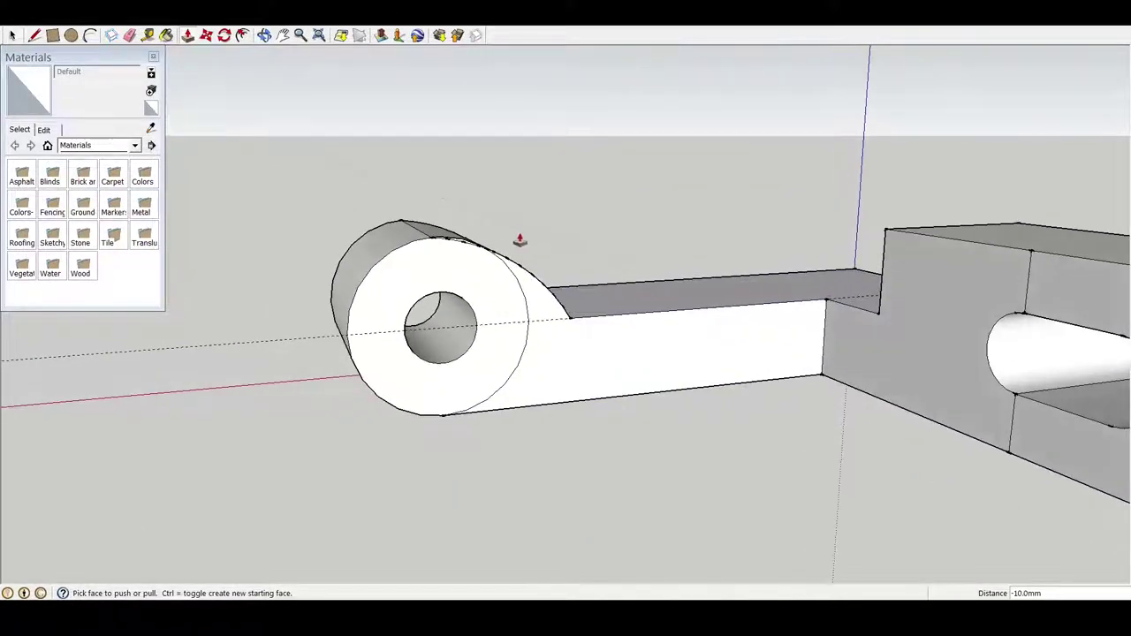
pyautogui.scroll(2, 437, 217)
# Pull the boss's curved top face to its endpoint so it sits flush.
pyautogui.moveTo(530, 243); pyautogui.dragTo(468, 200, button='middle')
pyautogui.scroll(2, 366, 232)
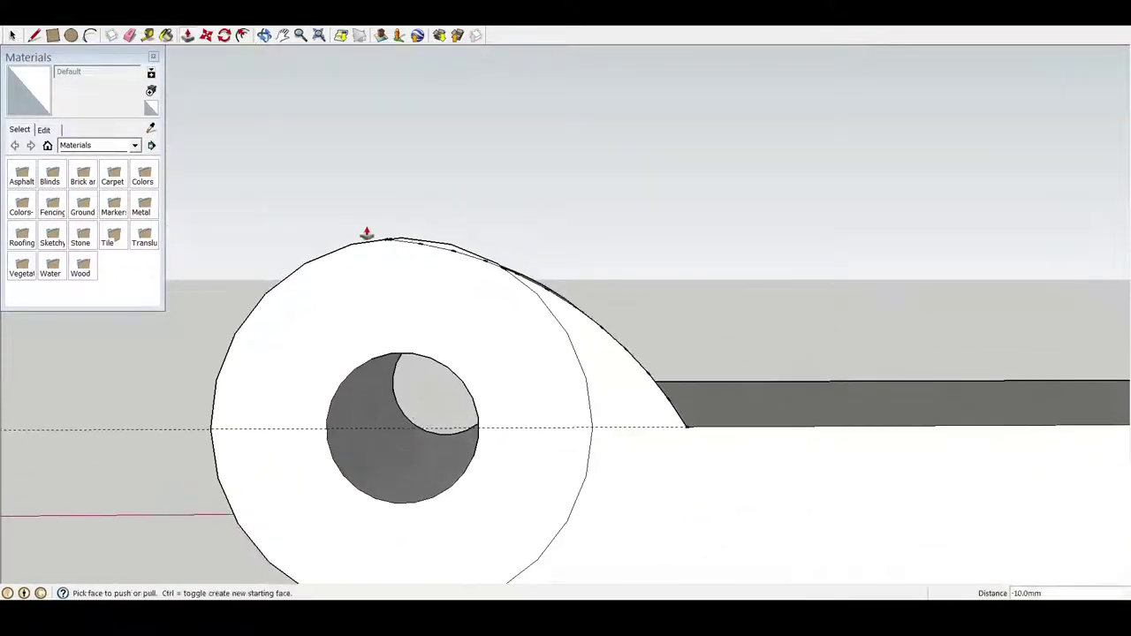
pyautogui.moveTo(366, 232)
pyautogui.mouseDown(button='middle')
pyautogui.moveTo(526, 231)
pyautogui.moveTo(465, 314)
pyautogui.mouseUp(button='middle')
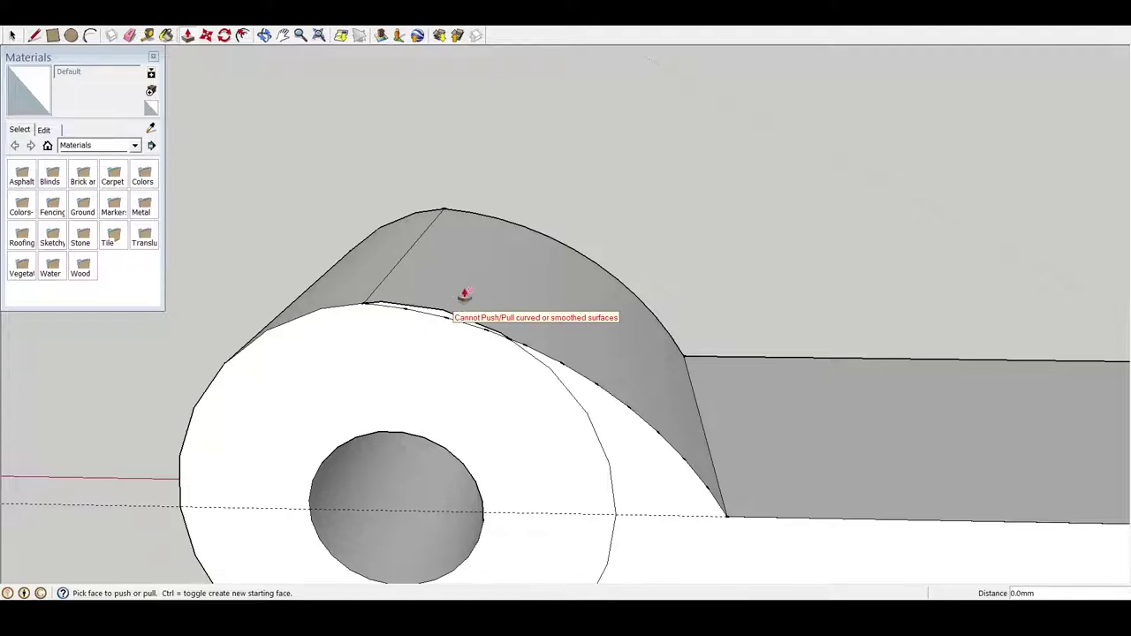
pyautogui.click(445, 318)
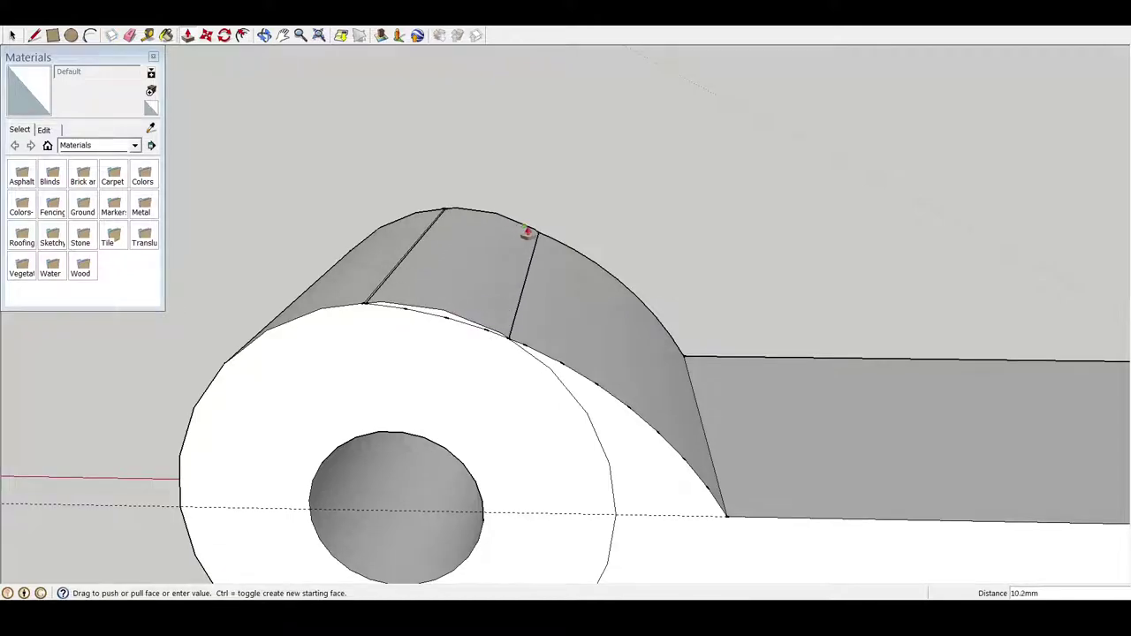
pyautogui.click(555, 245)
pyautogui.moveTo(563, 291)
pyautogui.mouseDown(button='middle')
pyautogui.moveTo(538, 328)
pyautogui.moveTo(575, 280)
pyautogui.moveTo(690, 320)
pyautogui.moveTo(543, 263)
pyautogui.moveTo(485, 336)
pyautogui.moveTo(516, 398)
pyautogui.mouseUp(button='middle')
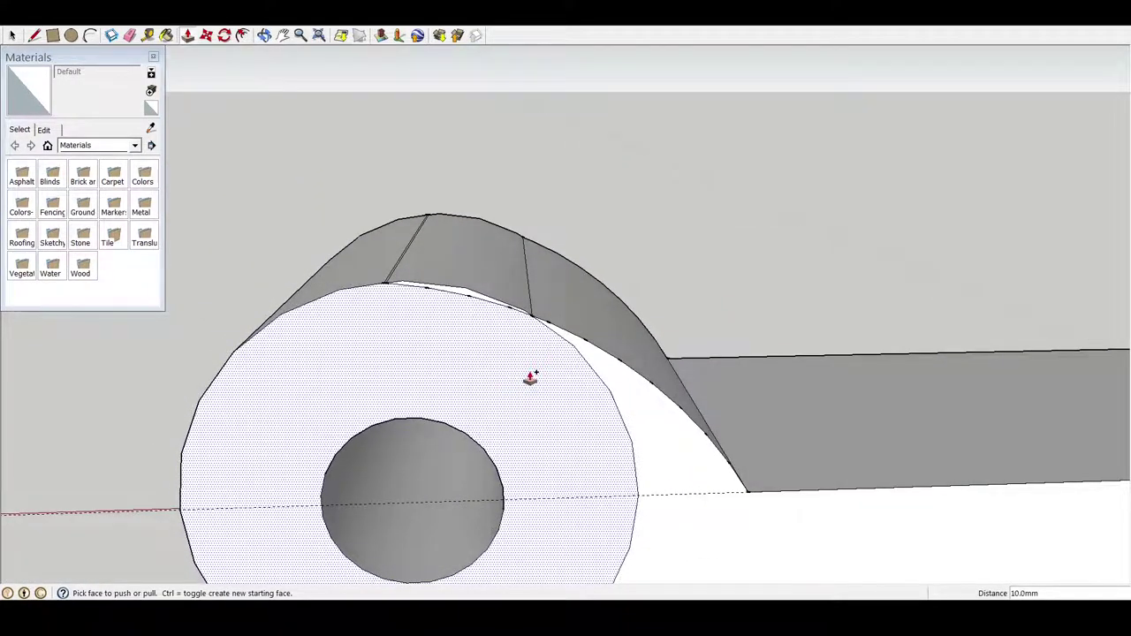
# Erase the stray edges on the boss's curved top.
pyautogui.click(530, 378)
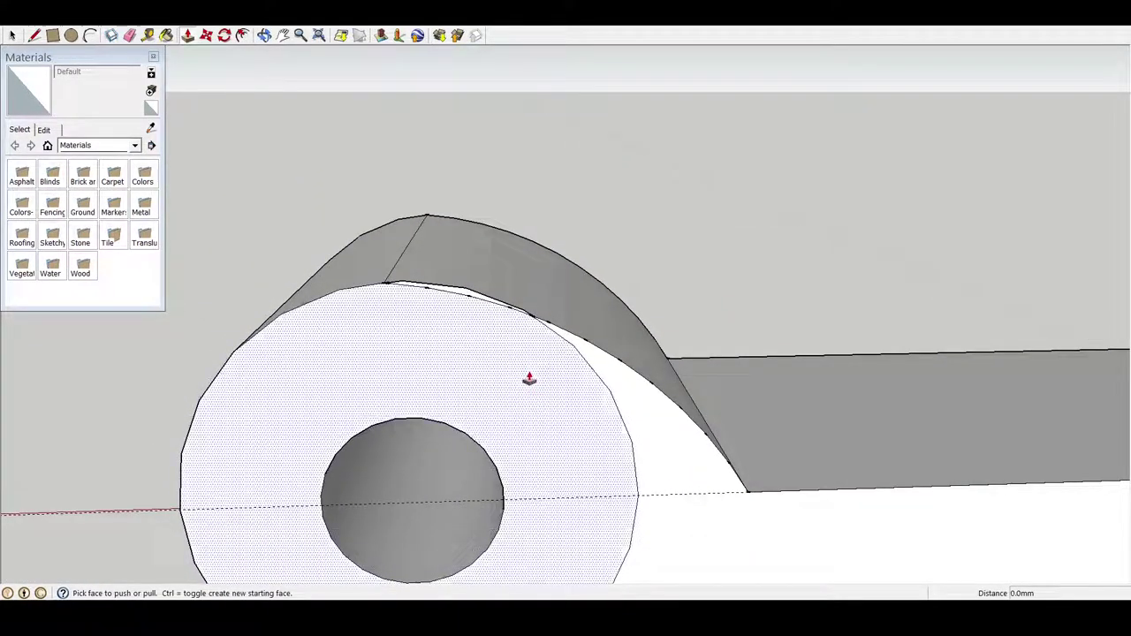
pyautogui.rightClick(453, 292)
pyautogui.click(469, 312)
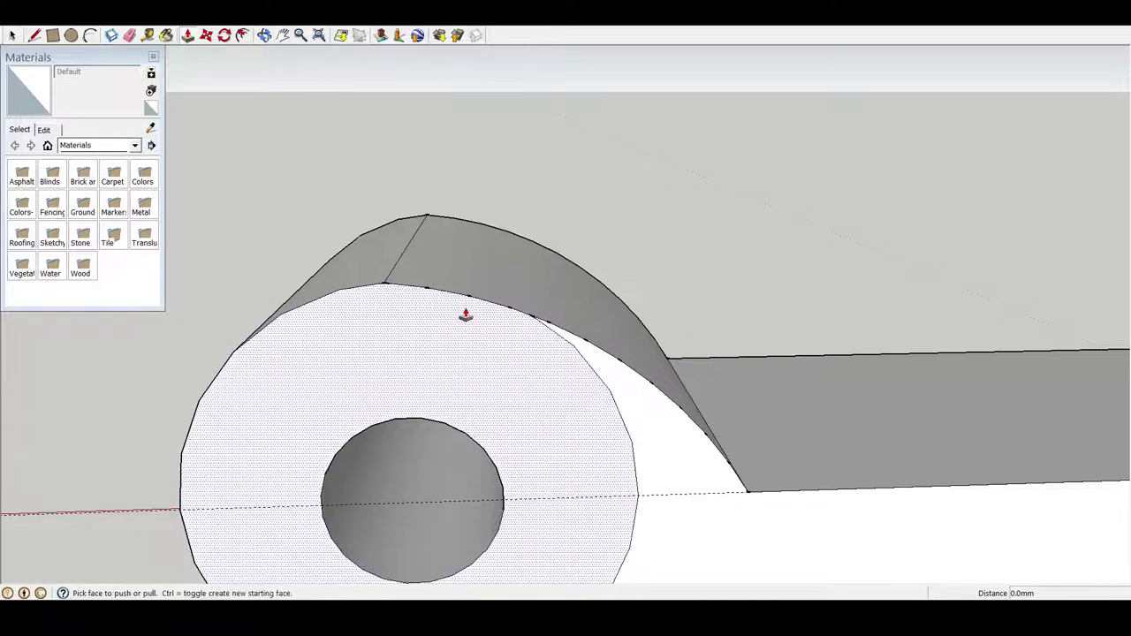
pyautogui.moveTo(465, 315)
pyautogui.mouseDown(button='middle')
pyautogui.moveTo(533, 357)
pyautogui.moveTo(540, 306)
pyautogui.moveTo(599, 309)
pyautogui.moveTo(552, 294)
pyautogui.mouseUp(button='middle')
pyautogui.moveTo(354, 324); pyautogui.dragTo(310, 346, button='middle')
pyautogui.scroll(2, 416, 317)
pyautogui.scroll(1, 440, 272)
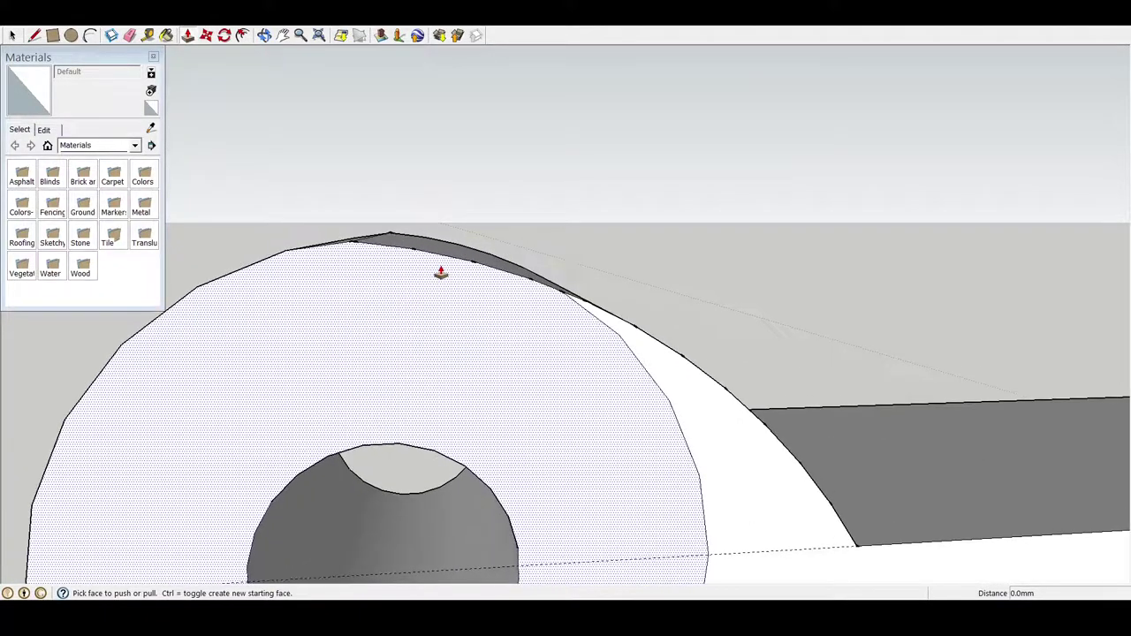
pyautogui.moveTo(441, 273)
pyautogui.mouseDown(button='middle')
pyautogui.moveTo(611, 301)
pyautogui.moveTo(531, 236)
pyautogui.mouseUp(button='middle')
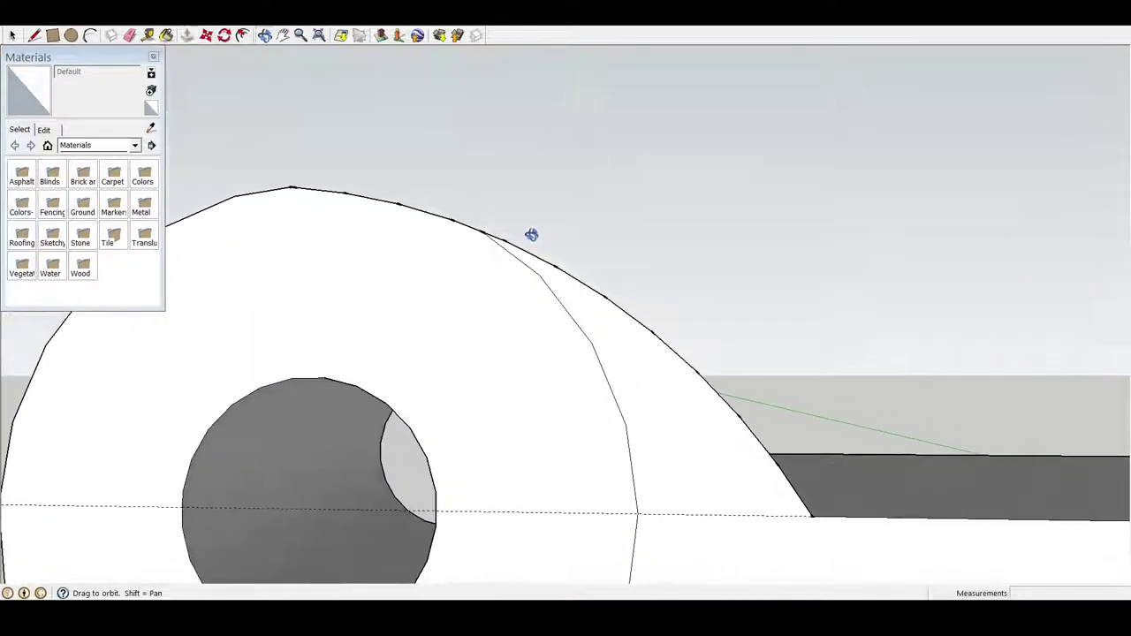
# Erase the leftover arc edges and switch to the front view.
pyautogui.rightClick(534, 279)
pyautogui.click(542, 298)
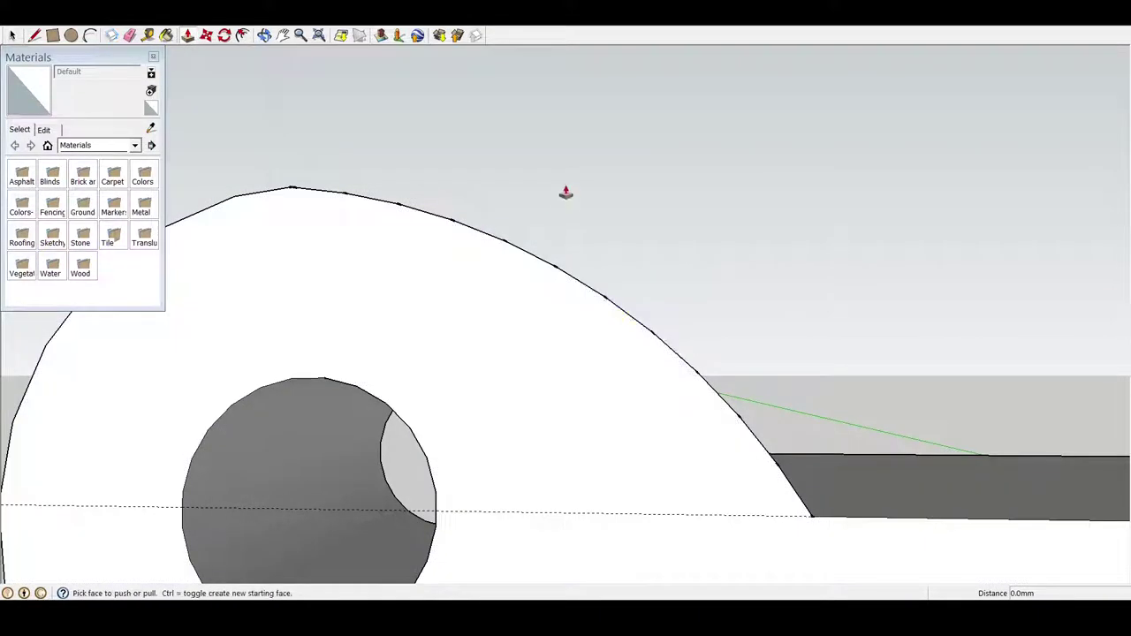
pyautogui.press('F4')
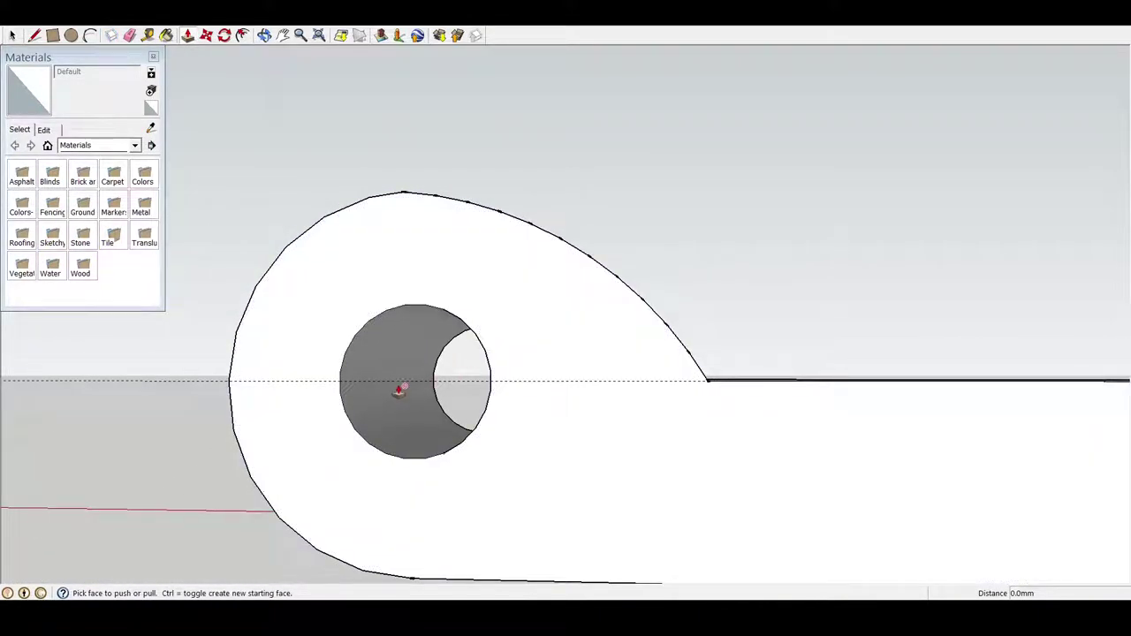
# Return to Push/Pull and orbit to view the boss and arm from the left-front.
pyautogui.rightClick(403, 385)
pyautogui.press('Escape')
pyautogui.press('p')
pyautogui.moveTo(445, 391); pyautogui.dragTo(664, 426, button='middle')
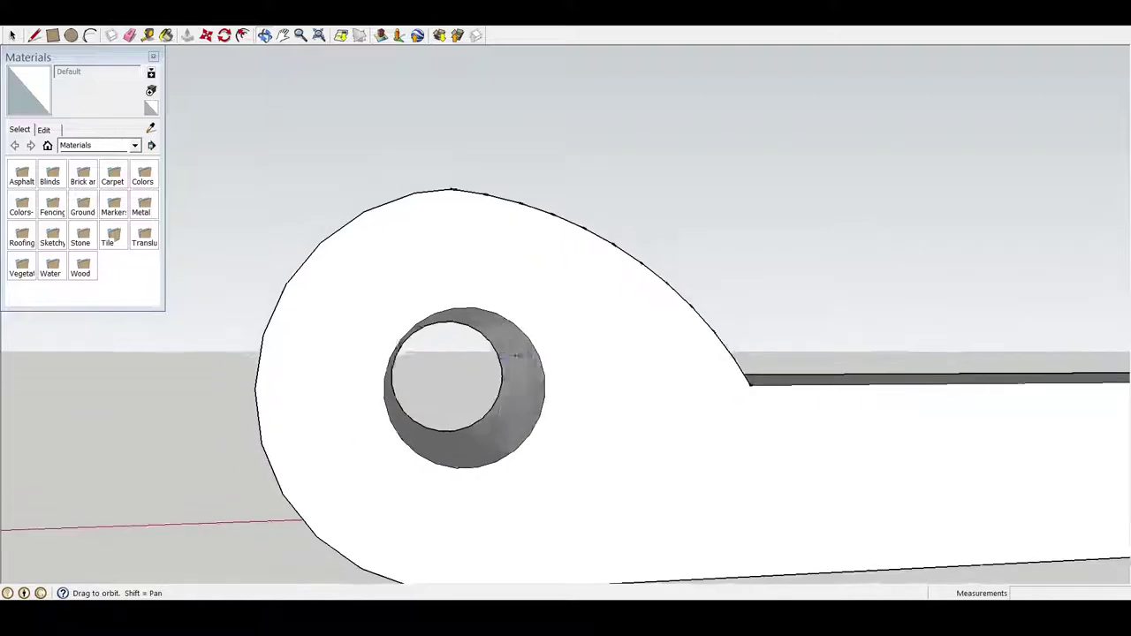
pyautogui.scroll(-3, 707, 415)
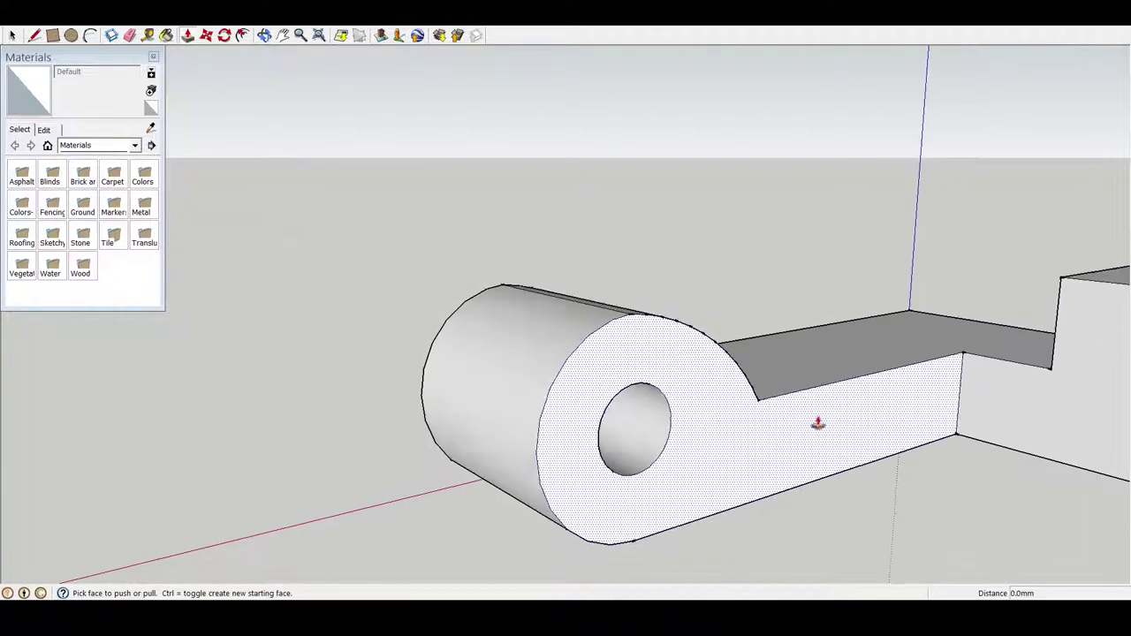
pyautogui.moveTo(813, 422)
pyautogui.mouseDown(button='middle')
pyautogui.moveTo(818, 396)
pyautogui.moveTo(574, 366)
pyautogui.moveTo(955, 348)
pyautogui.moveTo(851, 357)
pyautogui.moveTo(838, 385)
pyautogui.moveTo(518, 371)
pyautogui.moveTo(840, 394)
pyautogui.moveTo(699, 316)
pyautogui.moveTo(672, 265)
pyautogui.moveTo(434, 262)
pyautogui.moveTo(539, 316)
pyautogui.moveTo(591, 407)
pyautogui.mouseUp(button='middle')
# Place a guide 4 mm from the arm's outer corner vertex.
pyautogui.scroll(-5, 735, 210)
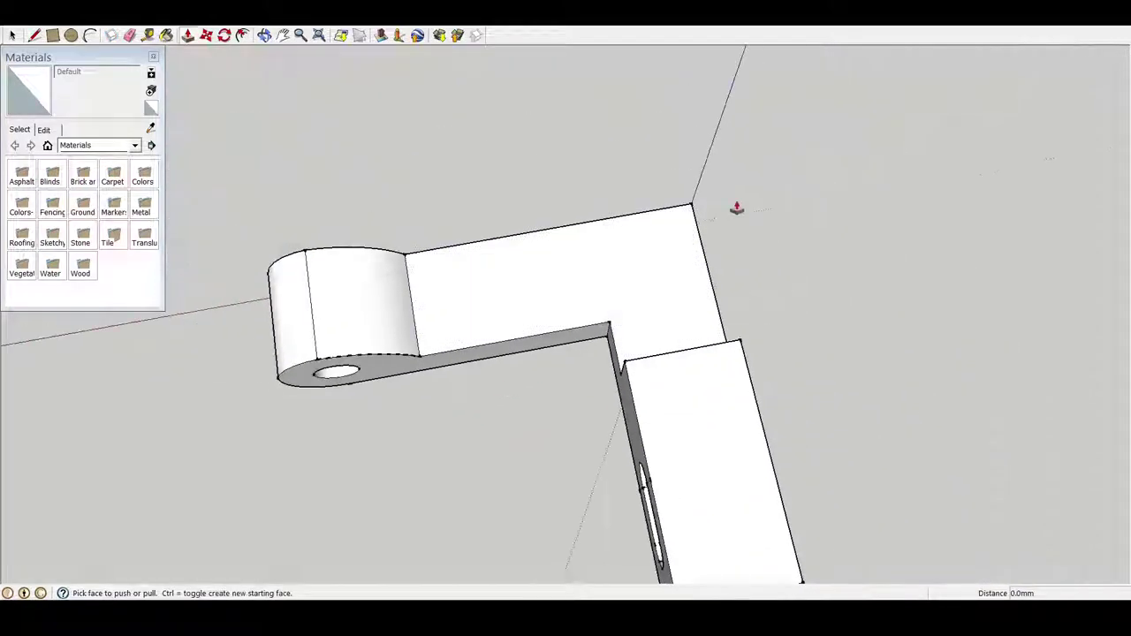
pyautogui.scroll(4, 669, 263)
pyautogui.moveTo(669, 263); pyautogui.dragTo(734, 260, button='middle')
pyautogui.scroll(4, 651, 177)
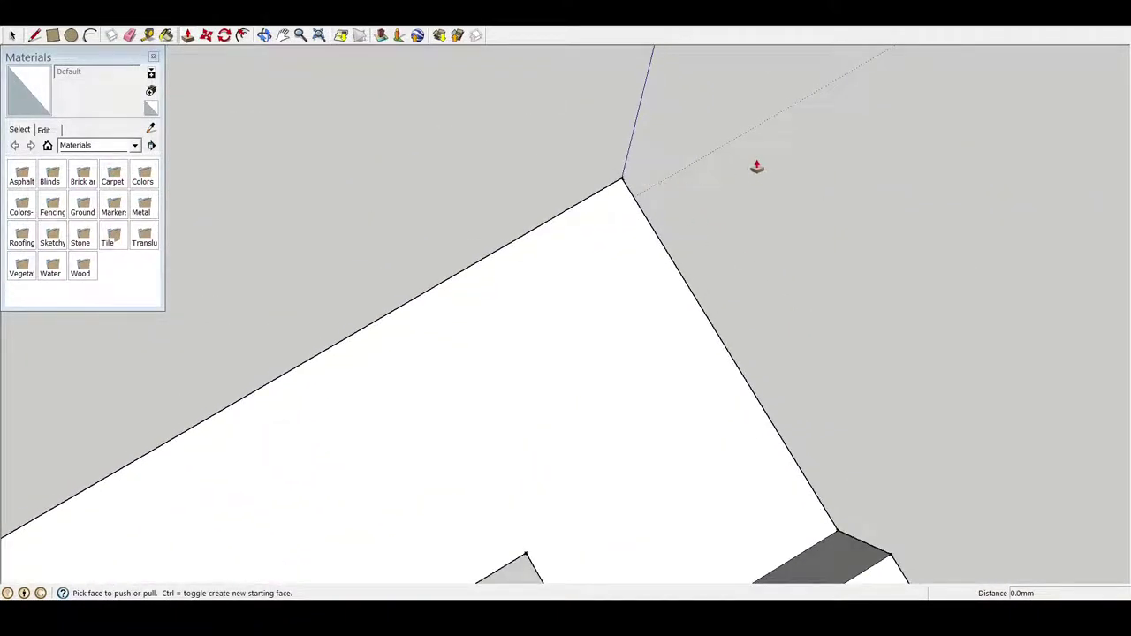
pyautogui.moveTo(757, 167)
pyautogui.mouseDown(button='middle')
pyautogui.moveTo(735, 257)
pyautogui.moveTo(706, 248)
pyautogui.mouseUp(button='middle')
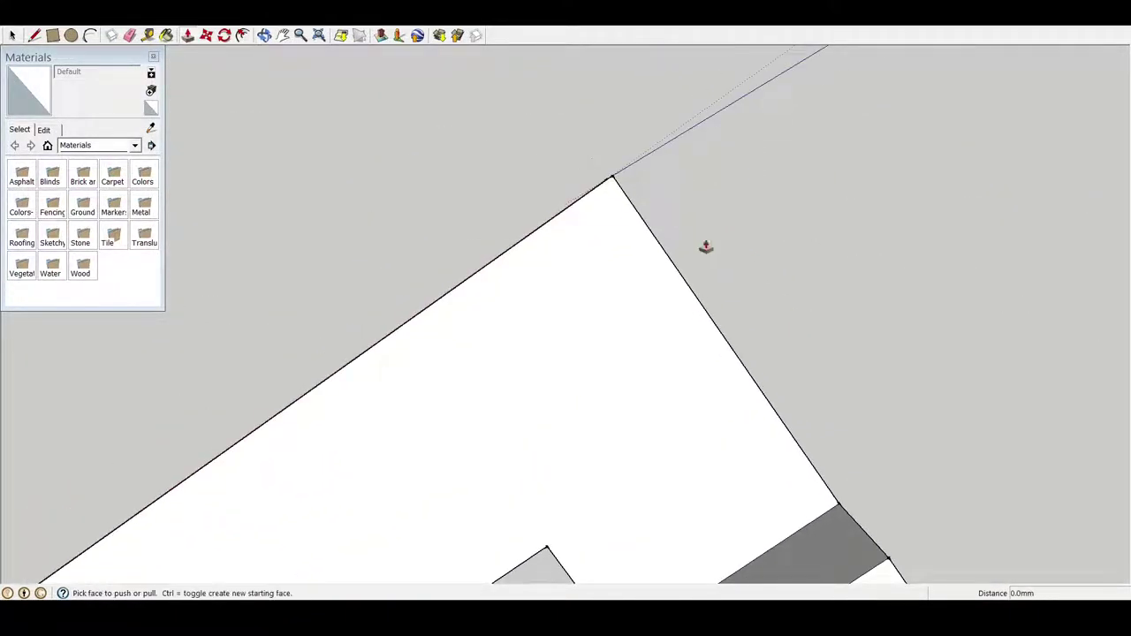
pyautogui.click(88, 36)
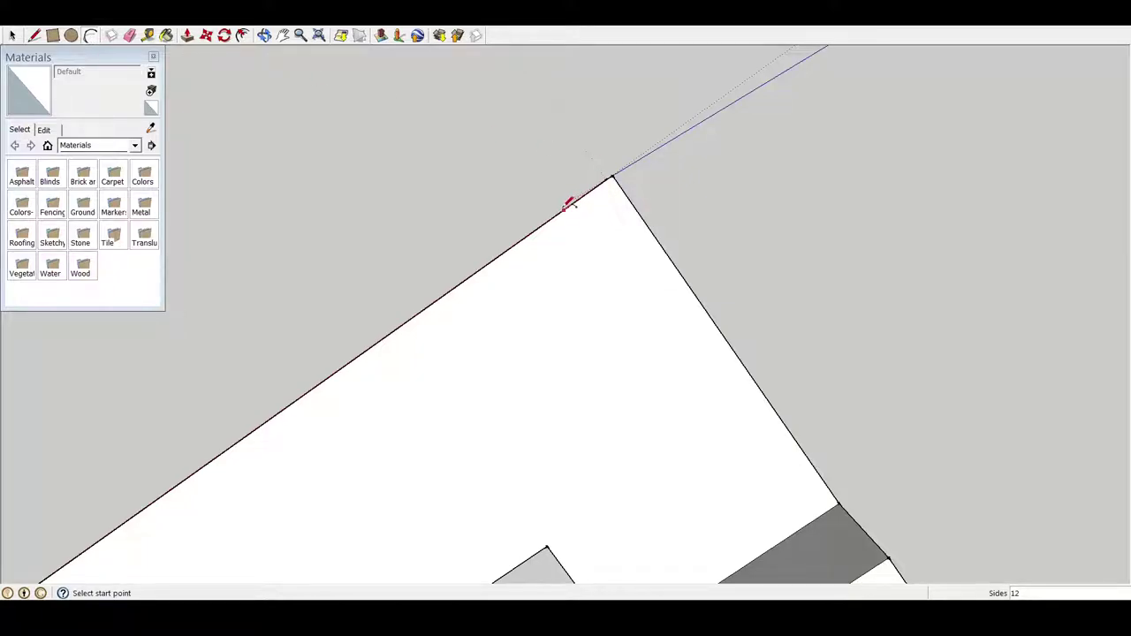
pyautogui.click(34, 35)
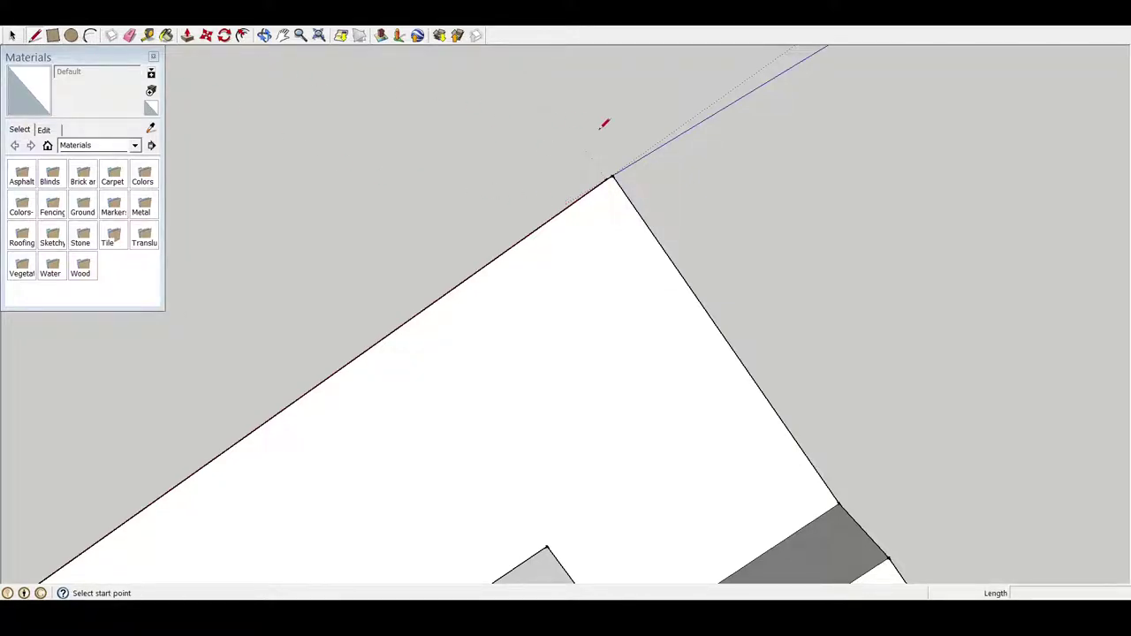
pyautogui.click(148, 35)
pyautogui.click(610, 179)
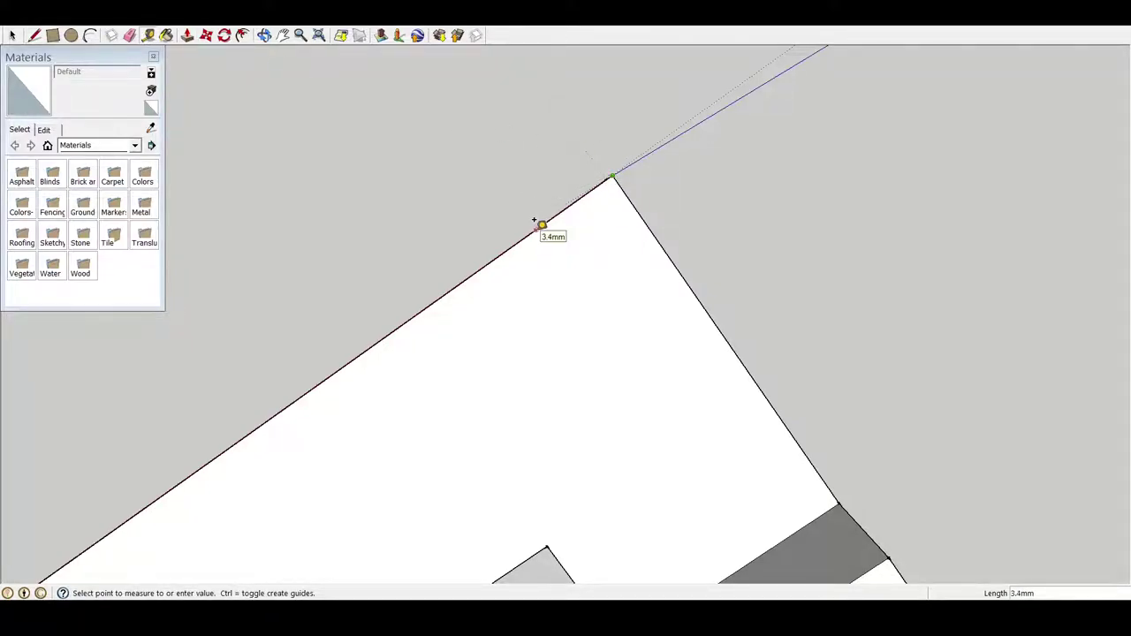
pyautogui.write('4')
pyautogui.press('Return')
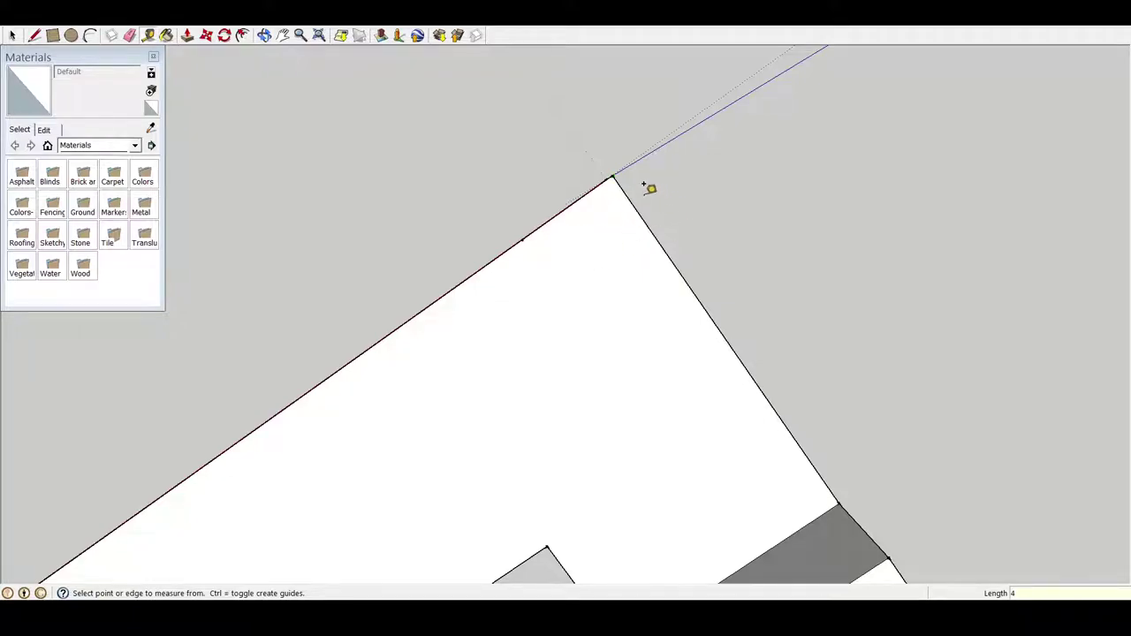
# Draw a 4 mm arc tangent to both edges across the outer corner.
pyautogui.click(91, 35)
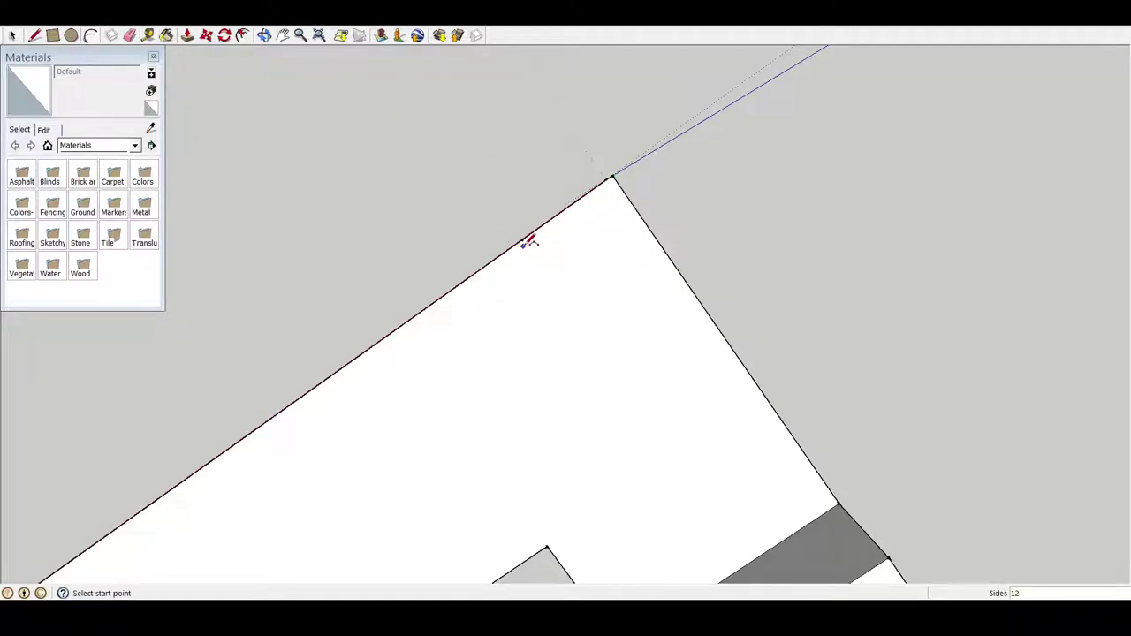
pyautogui.click(522, 241)
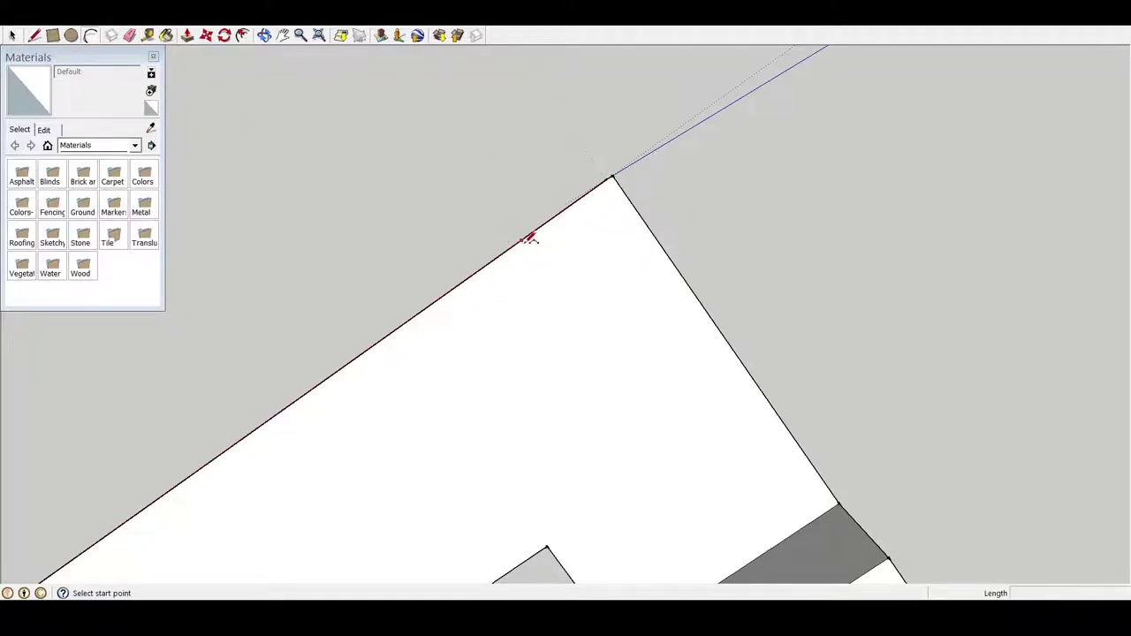
pyautogui.click(677, 266)
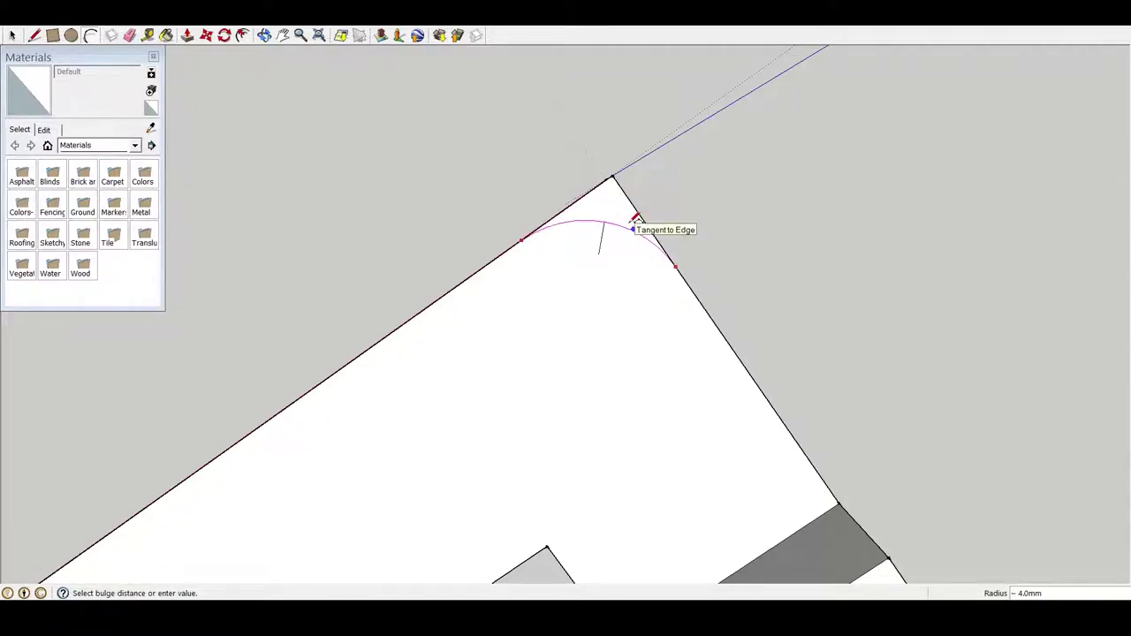
pyautogui.click(633, 229)
# Push the leftover square corner piece 5 mm down to cut it away.
pyautogui.press('p')
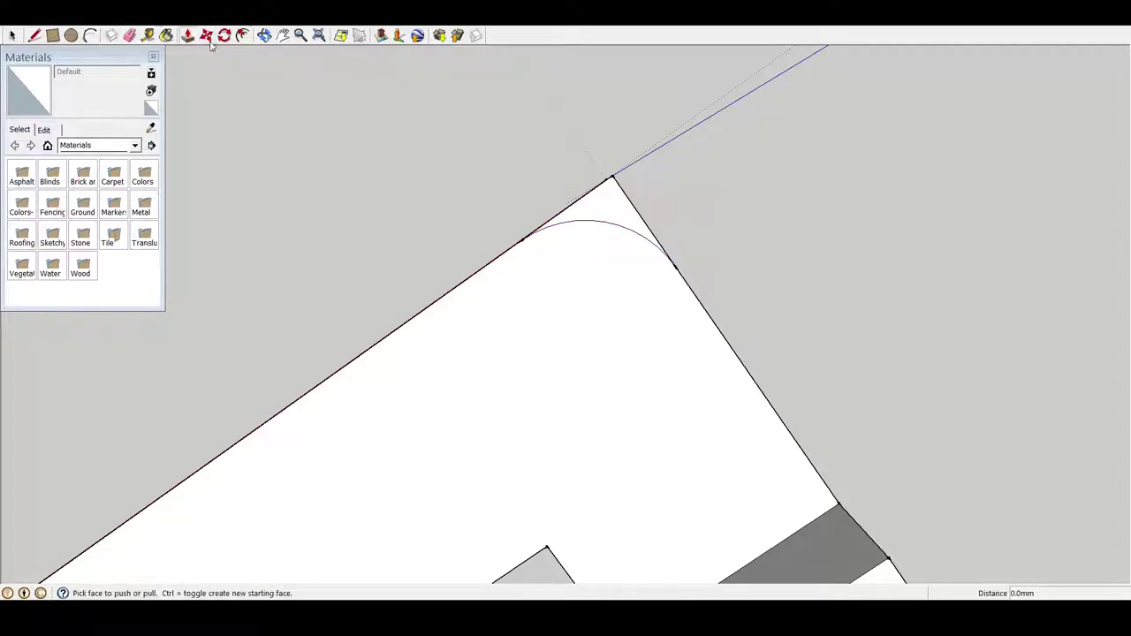
pyautogui.moveTo(354, 177)
pyautogui.mouseDown(button='middle')
pyautogui.moveTo(273, 156)
pyautogui.moveTo(530, 122)
pyautogui.moveTo(630, 295)
pyautogui.moveTo(480, 285)
pyautogui.mouseUp(button='middle')
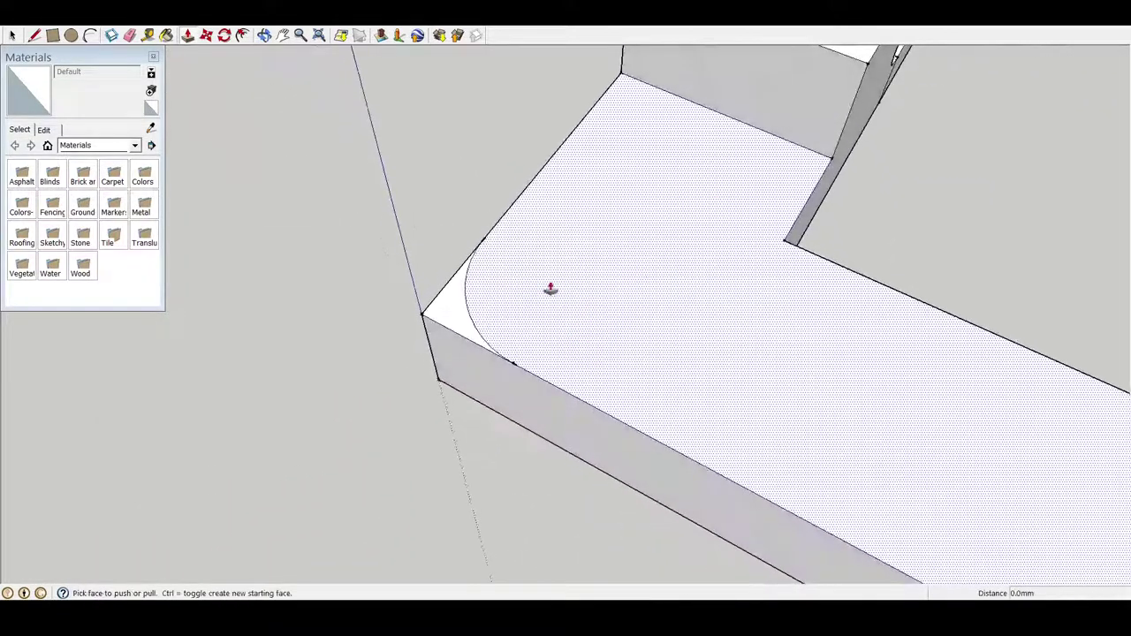
pyautogui.click(462, 328)
pyautogui.click(462, 385)
pyautogui.moveTo(271, 395)
pyautogui.mouseDown(button='middle')
pyautogui.moveTo(518, 324)
pyautogui.moveTo(677, 240)
pyautogui.mouseUp(button='middle')
pyautogui.moveTo(538, 285)
pyautogui.mouseDown(button='middle')
pyautogui.moveTo(551, 118)
pyautogui.moveTo(548, 311)
pyautogui.mouseUp(button='middle')
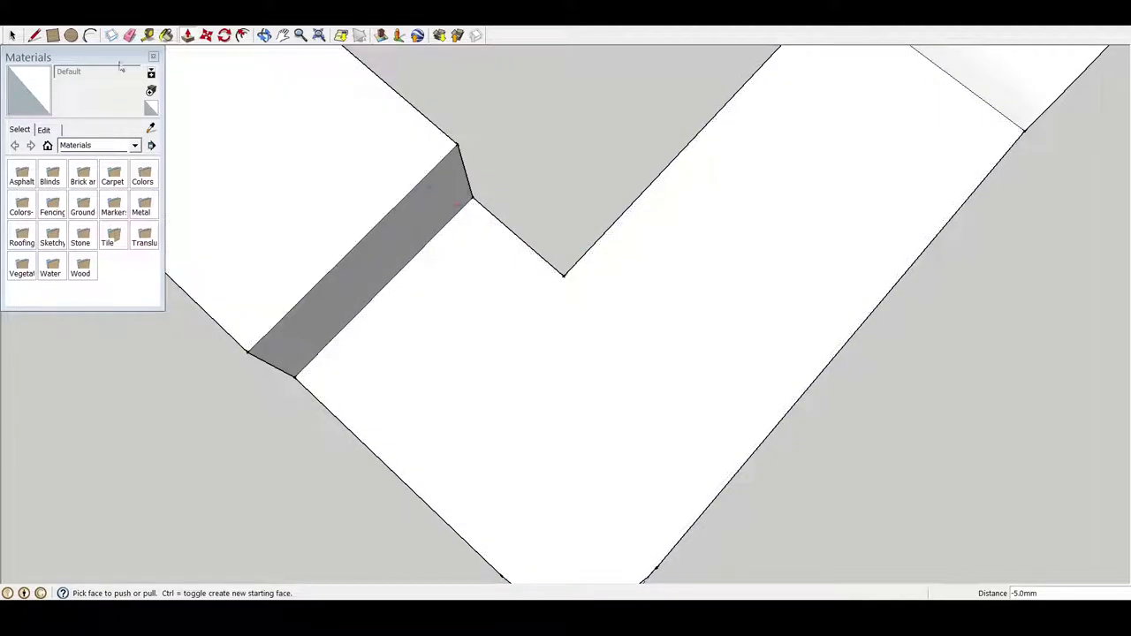
# Draw a tangent arc rounding the inner corner where the base meets the block.
pyautogui.press('a')
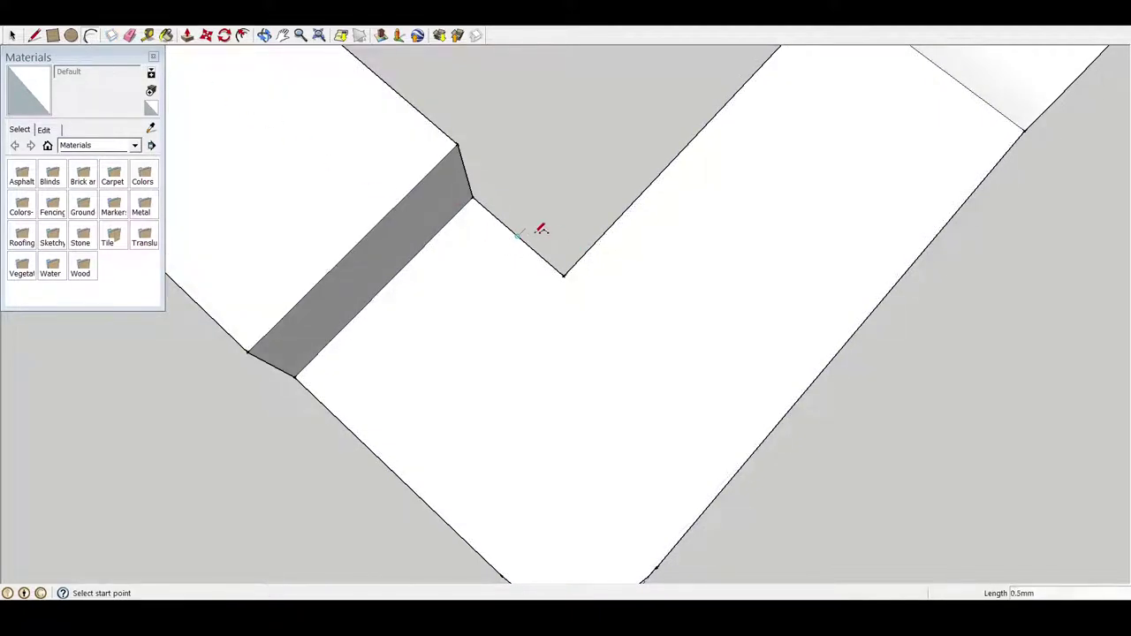
pyautogui.click(609, 232)
pyautogui.moveTo(595, 242)
pyautogui.mouseDown(button='middle')
pyautogui.moveTo(576, 185)
pyautogui.moveTo(717, 374)
pyautogui.moveTo(624, 295)
pyautogui.moveTo(626, 242)
pyautogui.mouseUp(button='middle')
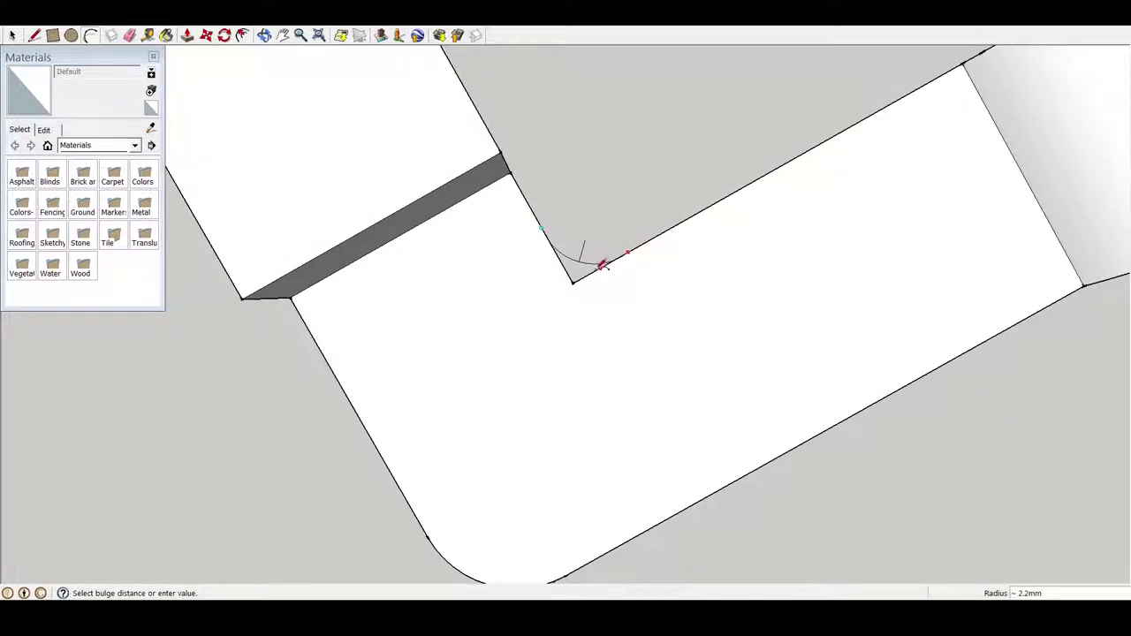
pyautogui.click(627, 258)
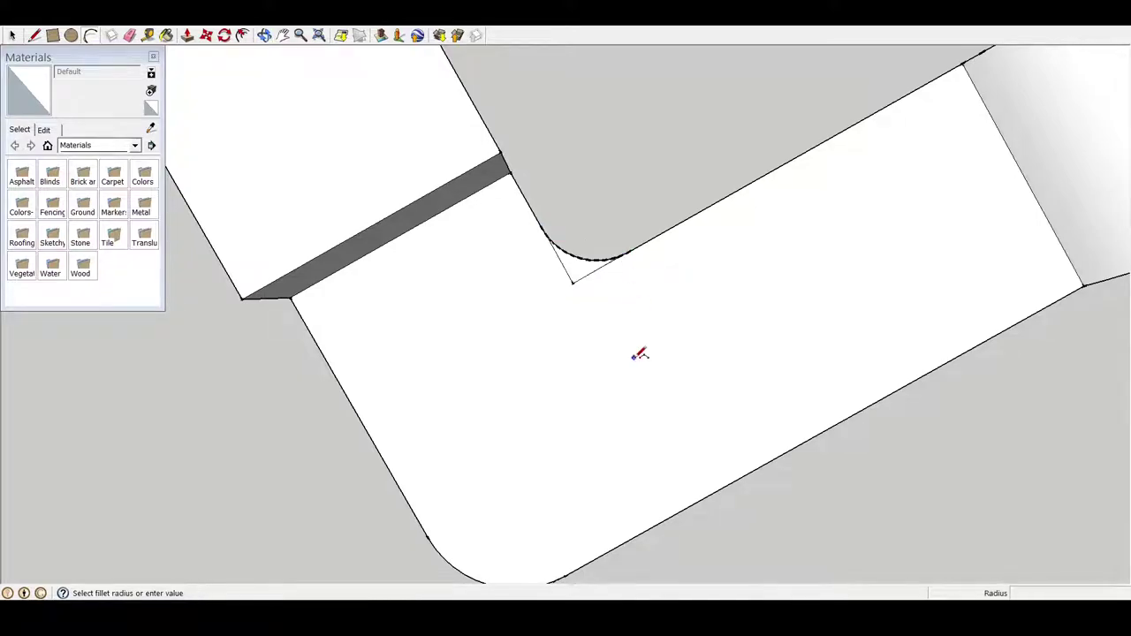
pyautogui.moveTo(639, 351)
pyautogui.mouseDown(button='middle')
pyautogui.moveTo(394, 256)
pyautogui.moveTo(366, 255)
pyautogui.moveTo(501, 318)
pyautogui.moveTo(298, 151)
pyautogui.moveTo(379, 186)
pyautogui.mouseUp(button='middle')
# Pull the curved inner-corner face up 5 mm.
pyautogui.click(188, 35)
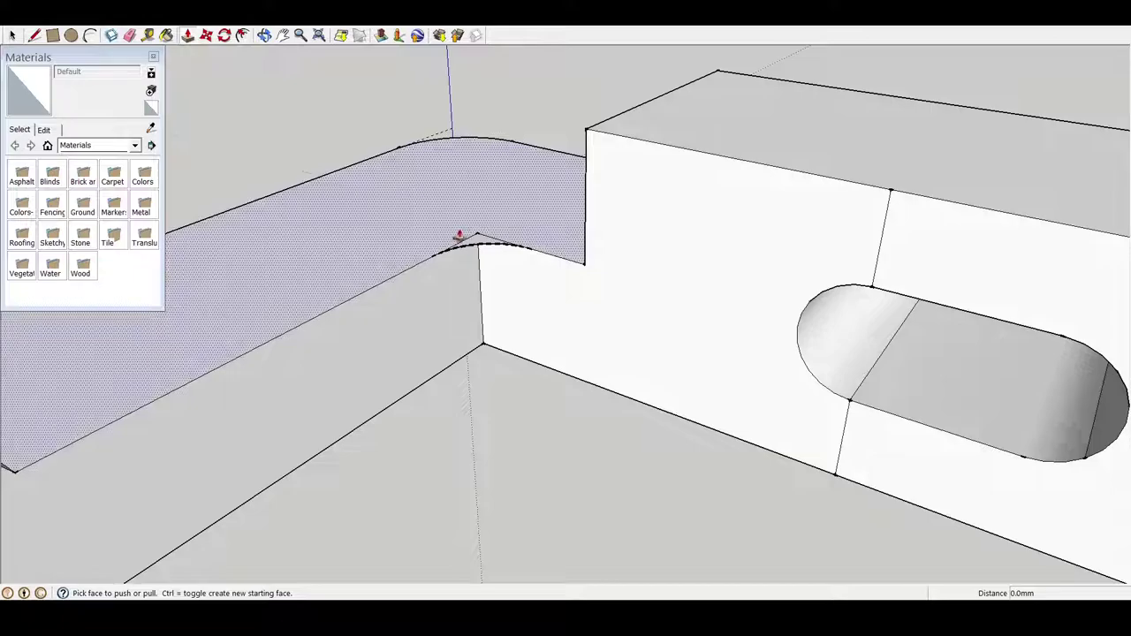
pyautogui.moveTo(477, 249); pyautogui.dragTo(541, 373)
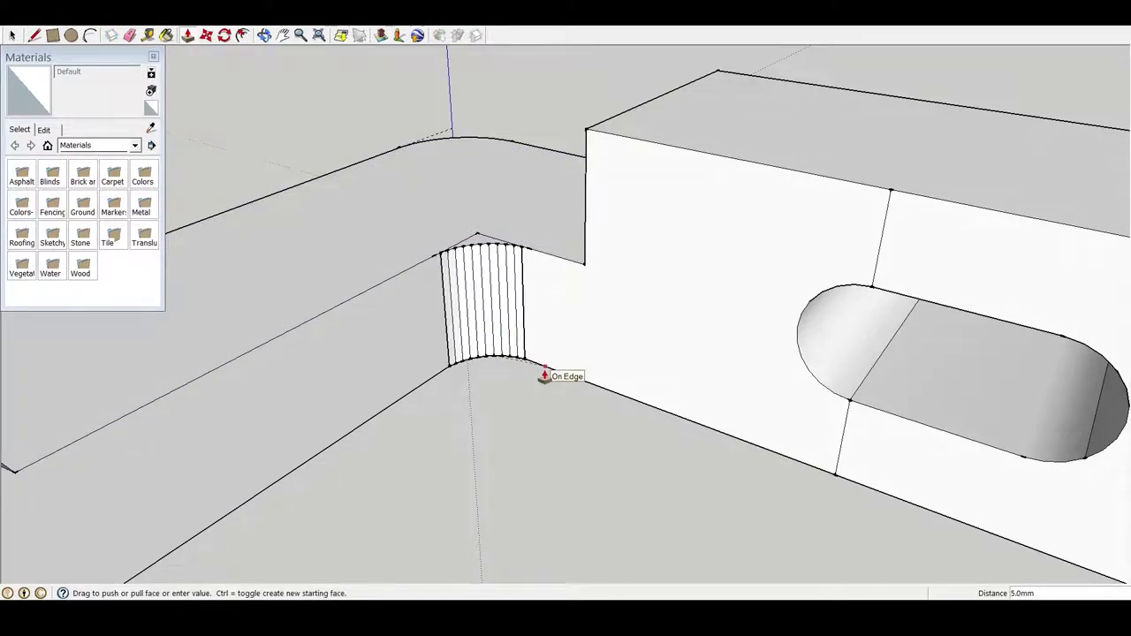
pyautogui.moveTo(544, 375)
pyautogui.mouseDown(button='middle')
pyautogui.moveTo(571, 366)
pyautogui.moveTo(523, 397)
pyautogui.moveTo(480, 318)
pyautogui.moveTo(573, 351)
pyautogui.moveTo(493, 225)
pyautogui.moveTo(448, 265)
pyautogui.mouseUp(button='middle')
pyautogui.scroll(3, 519, 463)
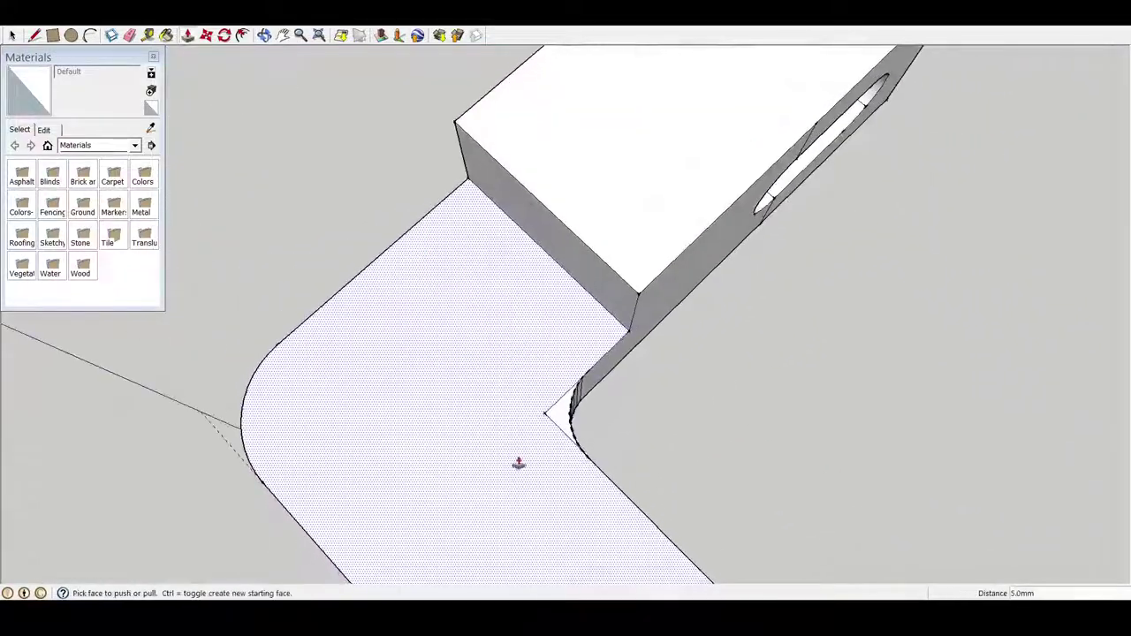
# Erase the two stray corner edges and the face over the inner corner.
pyautogui.rightClick(550, 410)
pyautogui.click(566, 433)
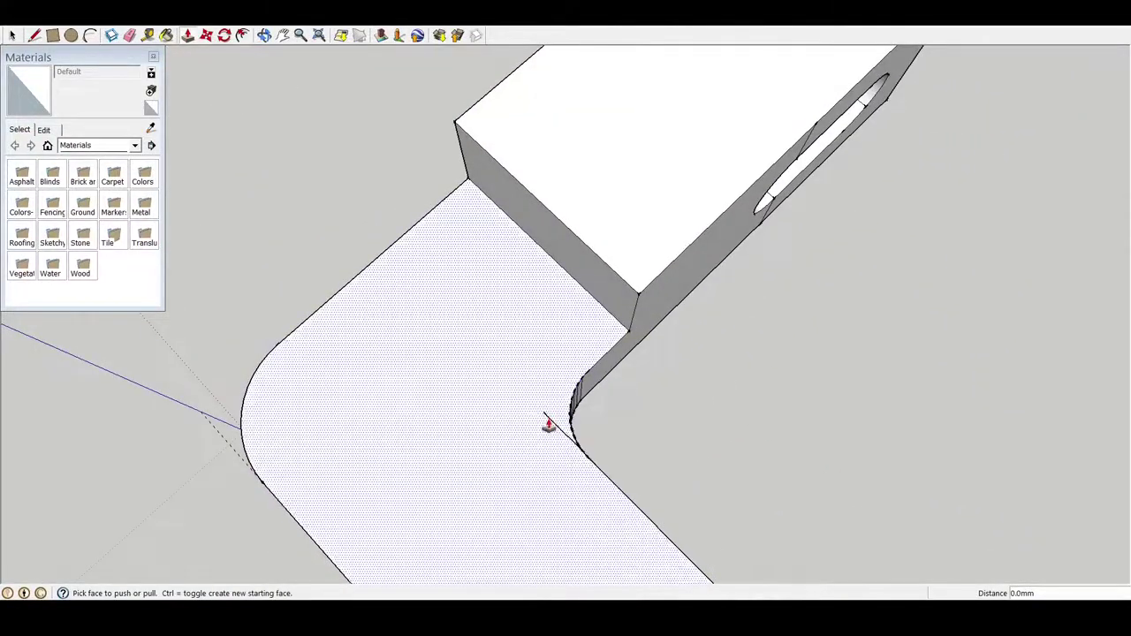
pyautogui.rightClick(548, 423)
pyautogui.click(570, 445)
pyautogui.moveTo(690, 469); pyautogui.dragTo(500, 382, button='middle')
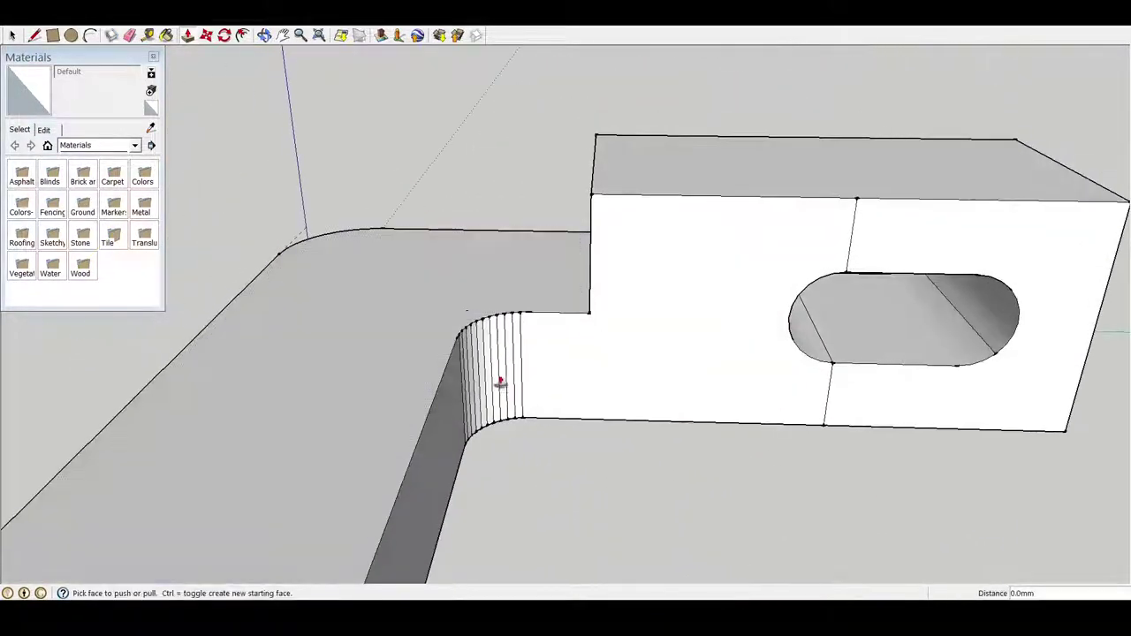
pyautogui.scroll(3, 480, 305)
pyautogui.scroll(2, 417, 342)
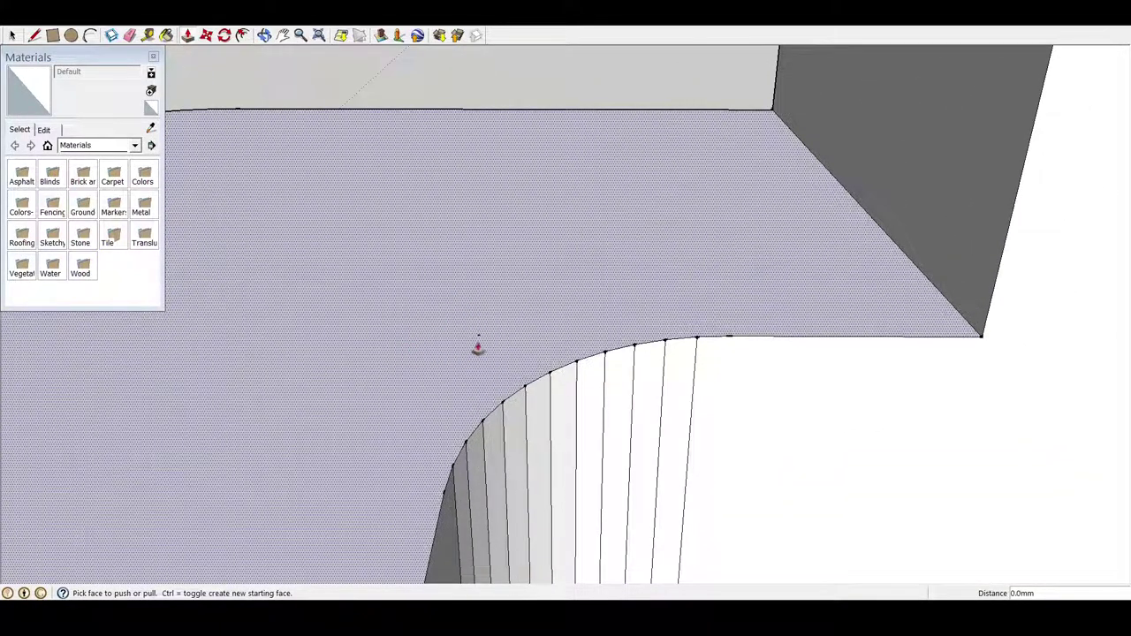
pyautogui.scroll(-3, 573, 318)
pyautogui.moveTo(574, 318)
pyautogui.mouseDown(button='middle')
pyautogui.moveTo(348, 220)
pyautogui.moveTo(732, 397)
pyautogui.moveTo(534, 368)
pyautogui.moveTo(605, 343)
pyautogui.mouseUp(button='middle')
pyautogui.rightClick(535, 368)
pyautogui.click(573, 395)
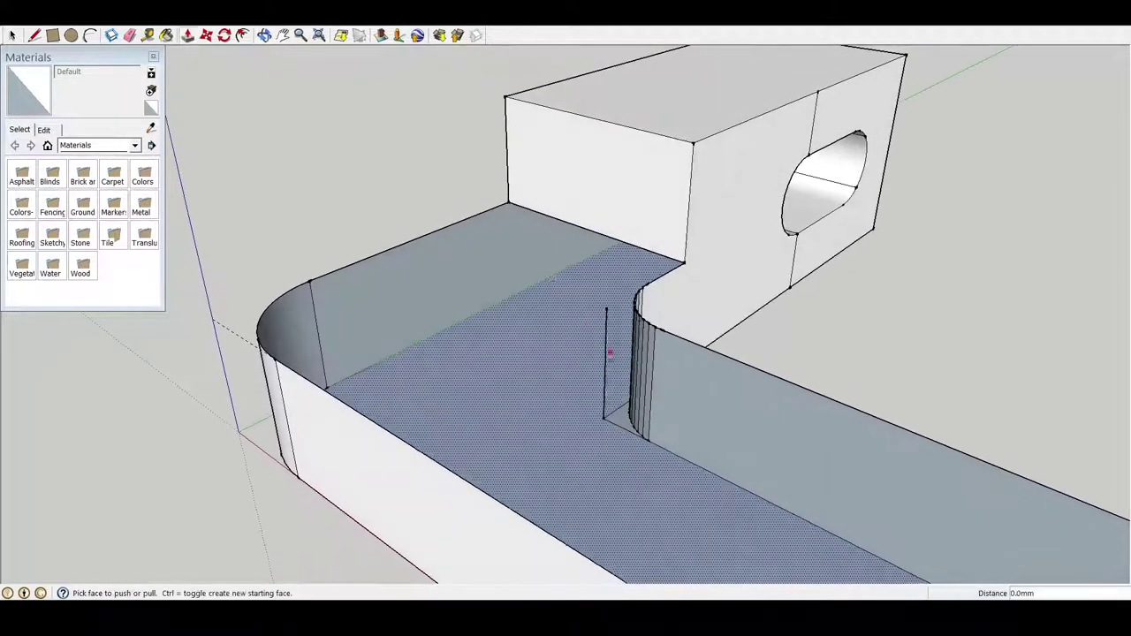
# Raise the recessed floor face flush with the top surface.
pyautogui.rightClick(607, 341)
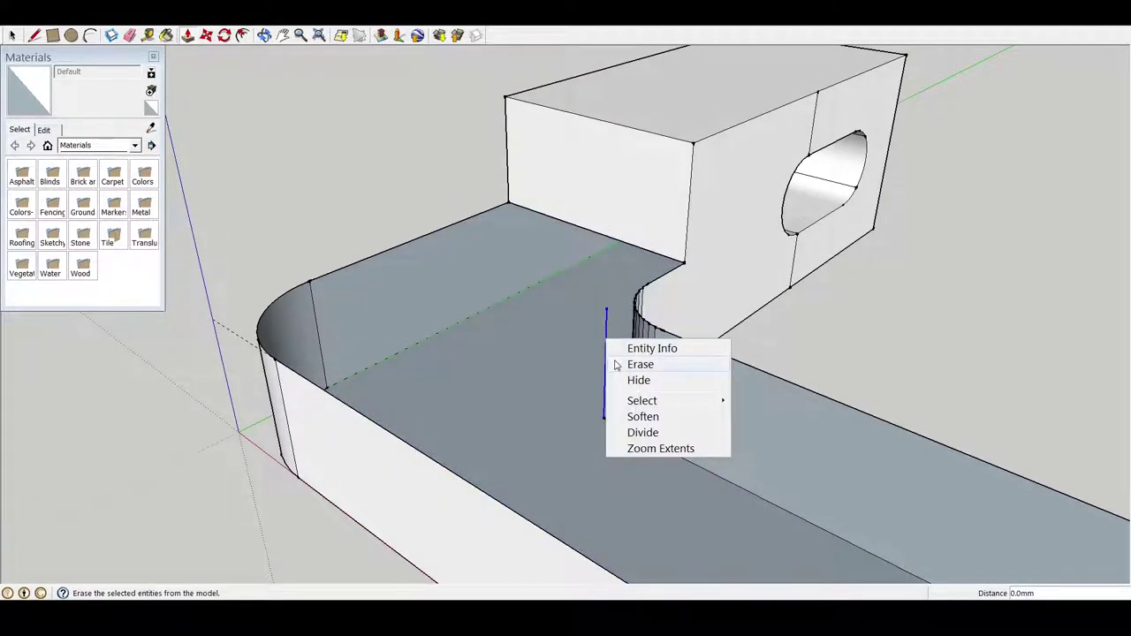
pyautogui.click(568, 336)
pyautogui.moveTo(568, 332); pyautogui.dragTo(555, 325)
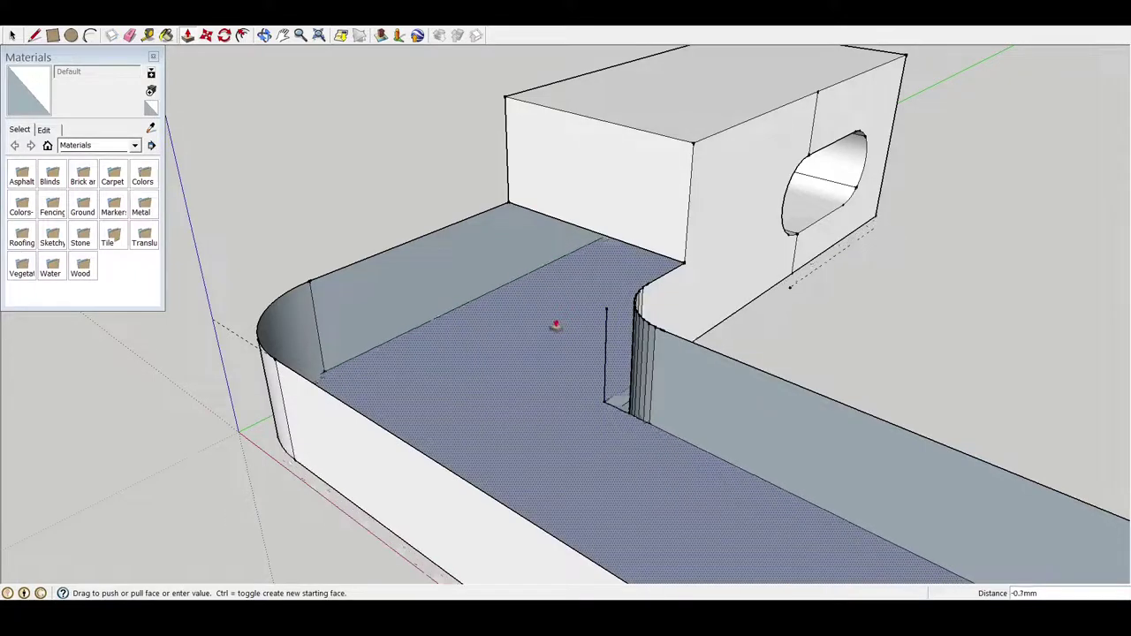
pyautogui.press('Escape')
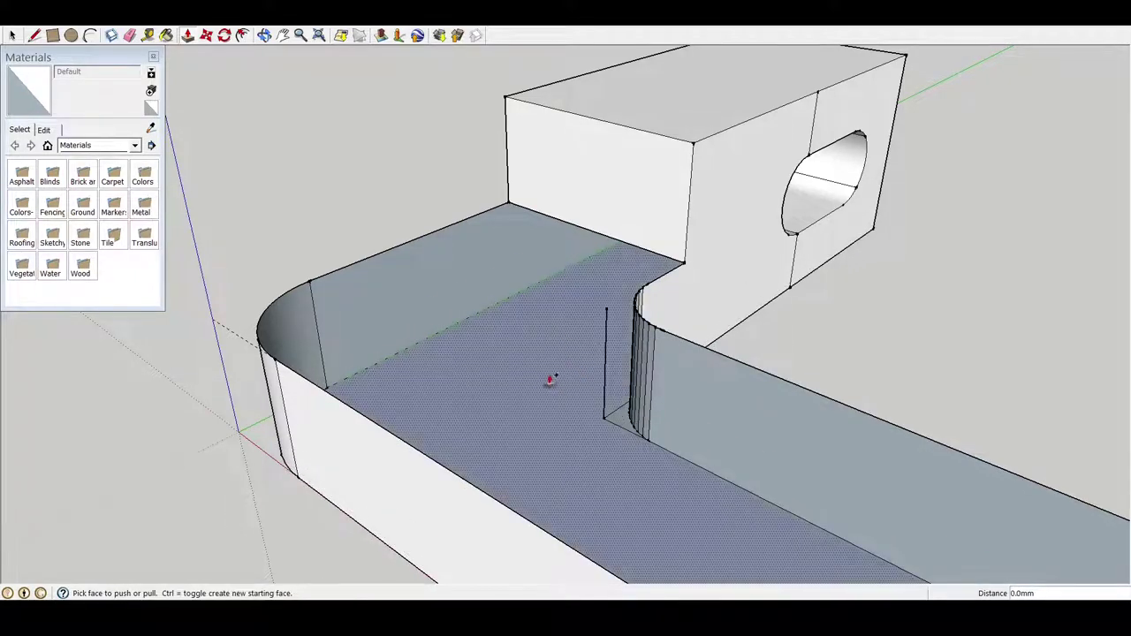
pyautogui.moveTo(574, 380); pyautogui.dragTo(558, 362)
pyautogui.moveTo(507, 350); pyautogui.dragTo(708, 351, button='middle')
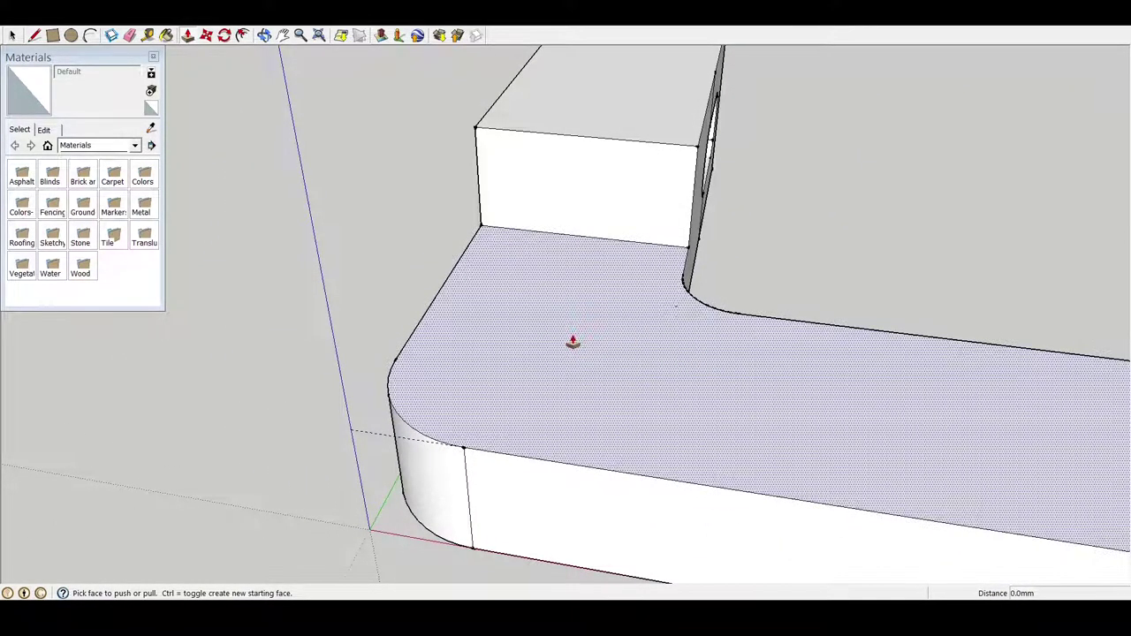
# Hide the base's top face and delete the stray vertical edge at the corner.
pyautogui.rightClick(573, 342)
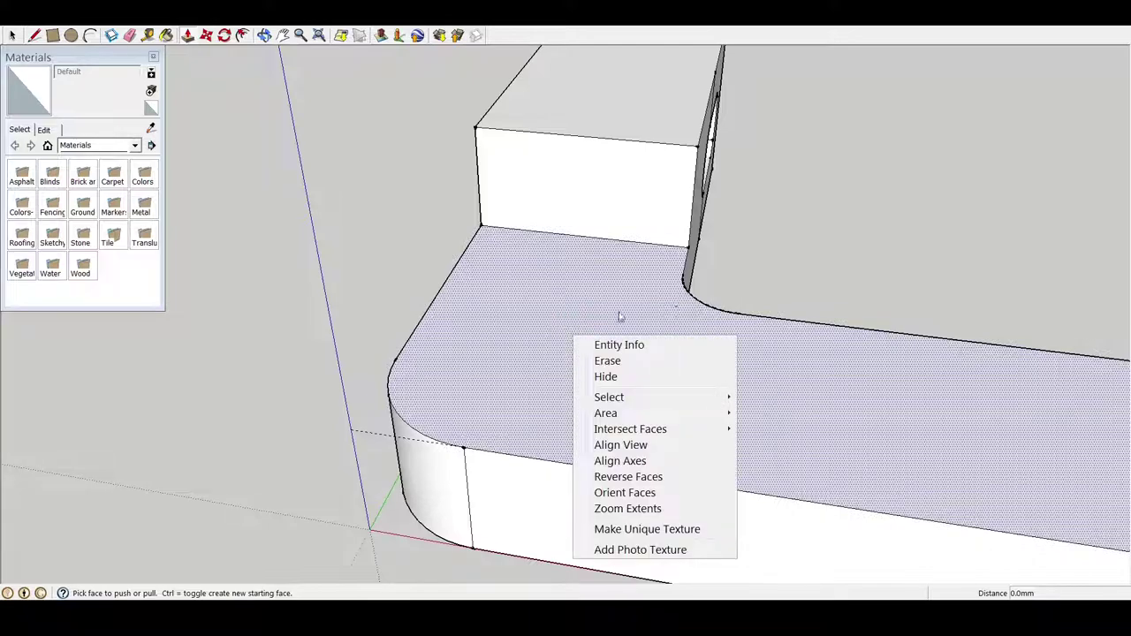
pyautogui.click(631, 379)
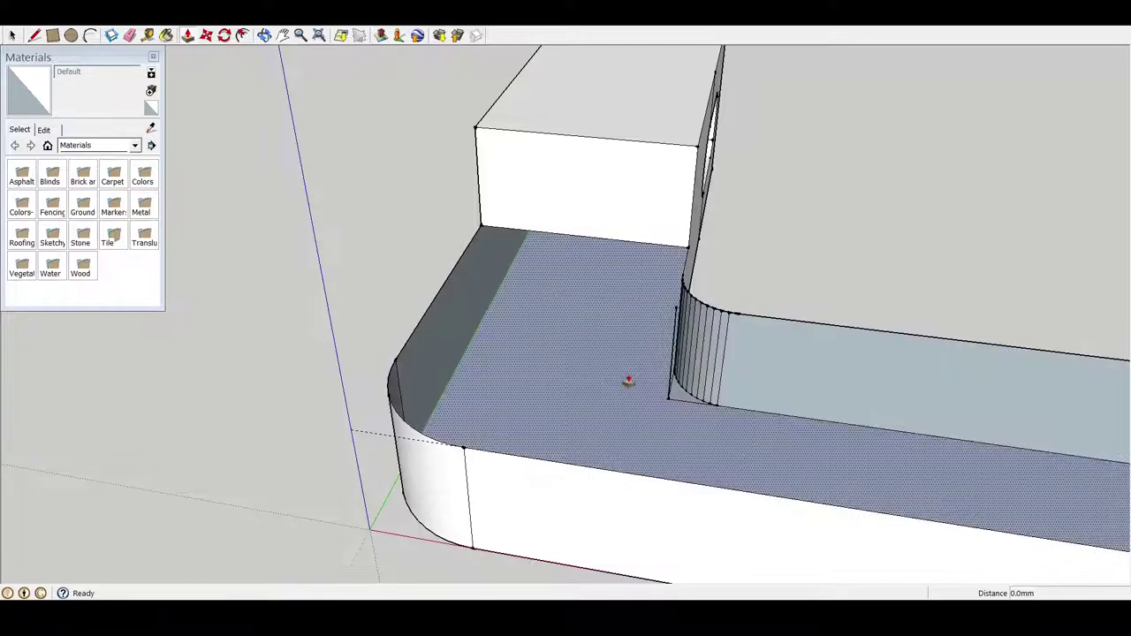
pyautogui.press('p')
pyautogui.press('space')
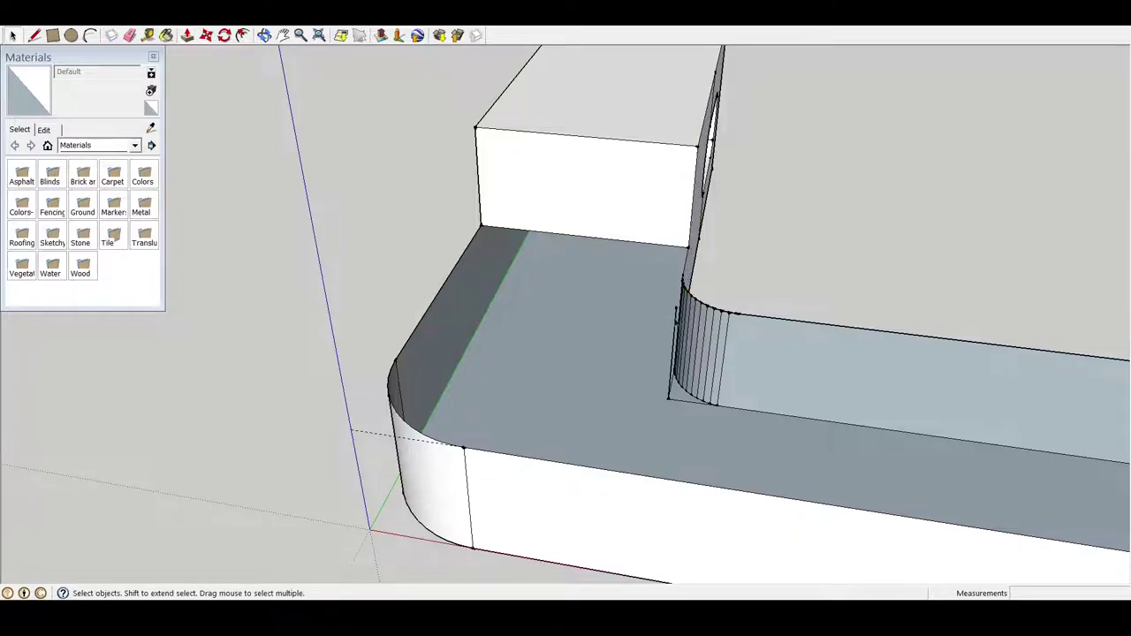
pyautogui.moveTo(676, 325); pyautogui.dragTo(566, 352, button='middle')
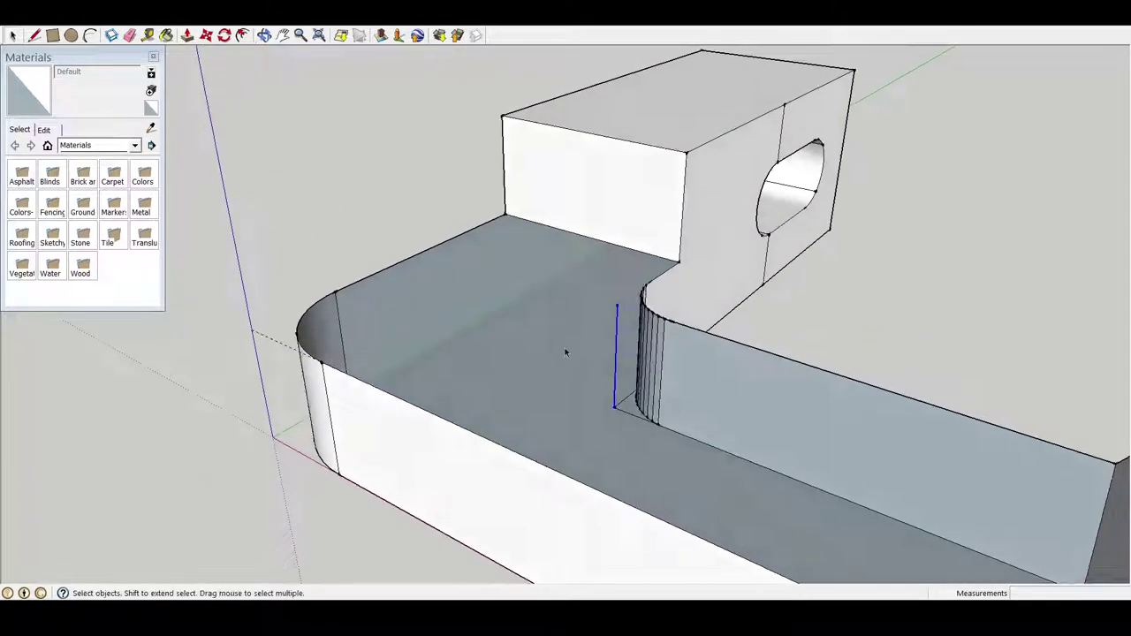
pyautogui.press('Delete')
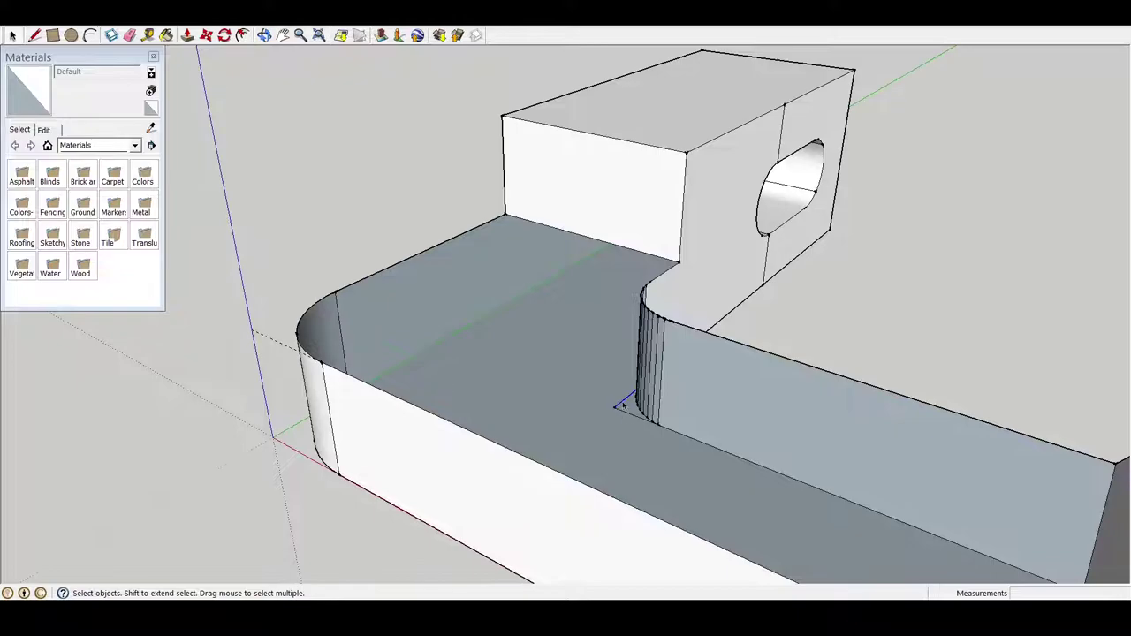
# Erase the leftover short edge at the fillet's base to merge the floor.
pyautogui.rightClick(623, 405)
pyautogui.click(633, 428)
pyautogui.click(626, 416)
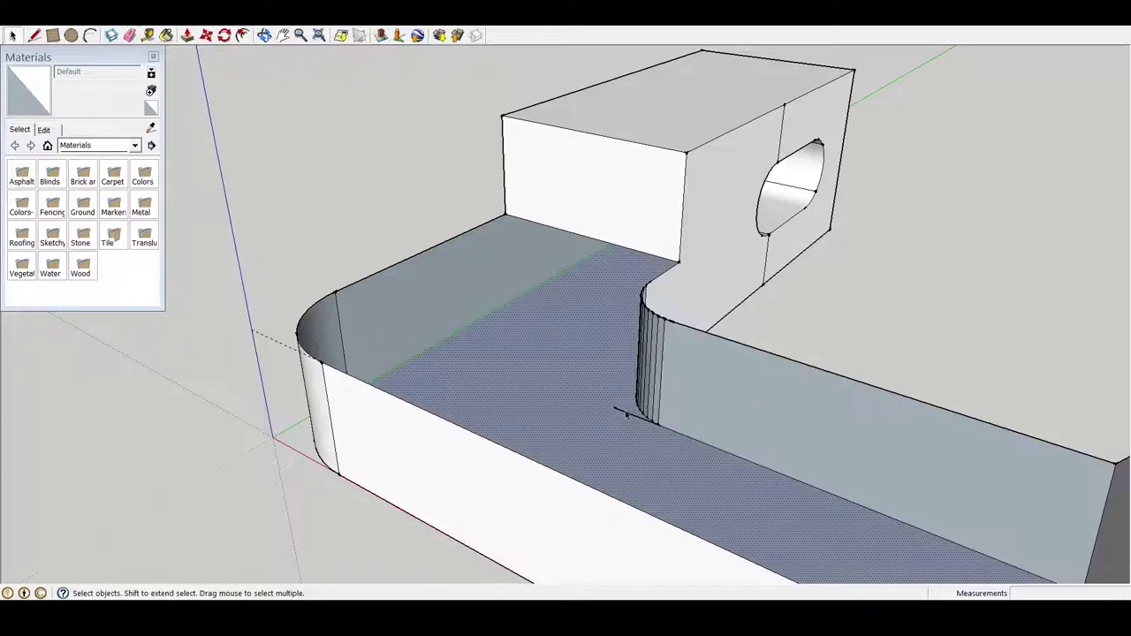
pyautogui.click(625, 416)
pyautogui.moveTo(622, 417); pyautogui.dragTo(358, 437, button='middle')
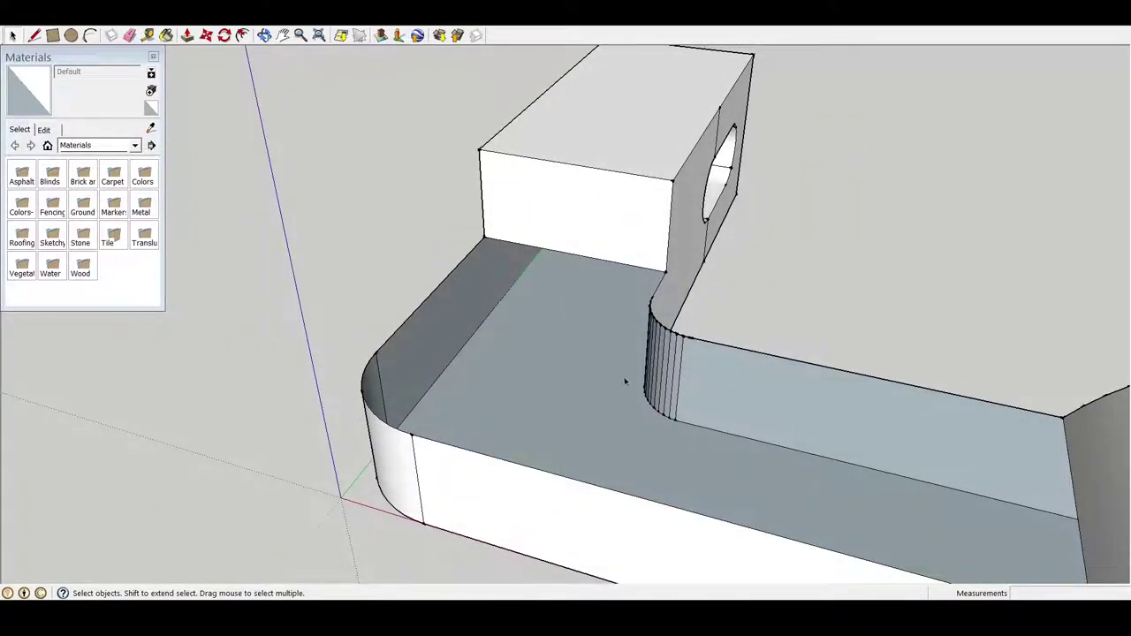
pyautogui.rightClick(597, 298)
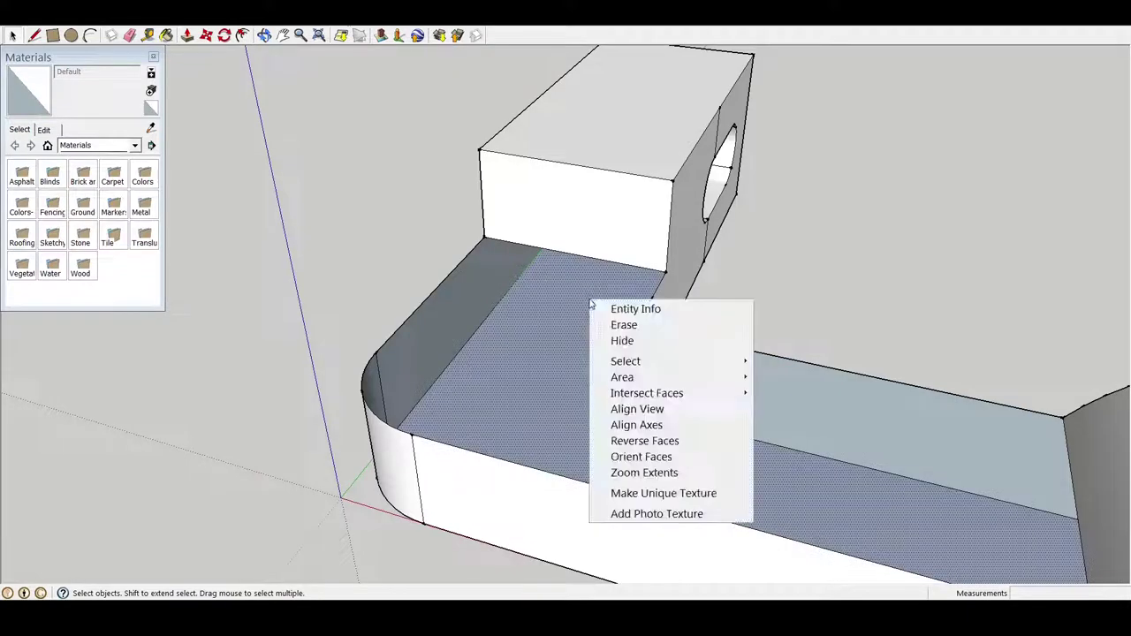
pyautogui.click(381, 234)
# Unhide the previously hidden floor and curved wall faces.
pyautogui.click(149, 26)
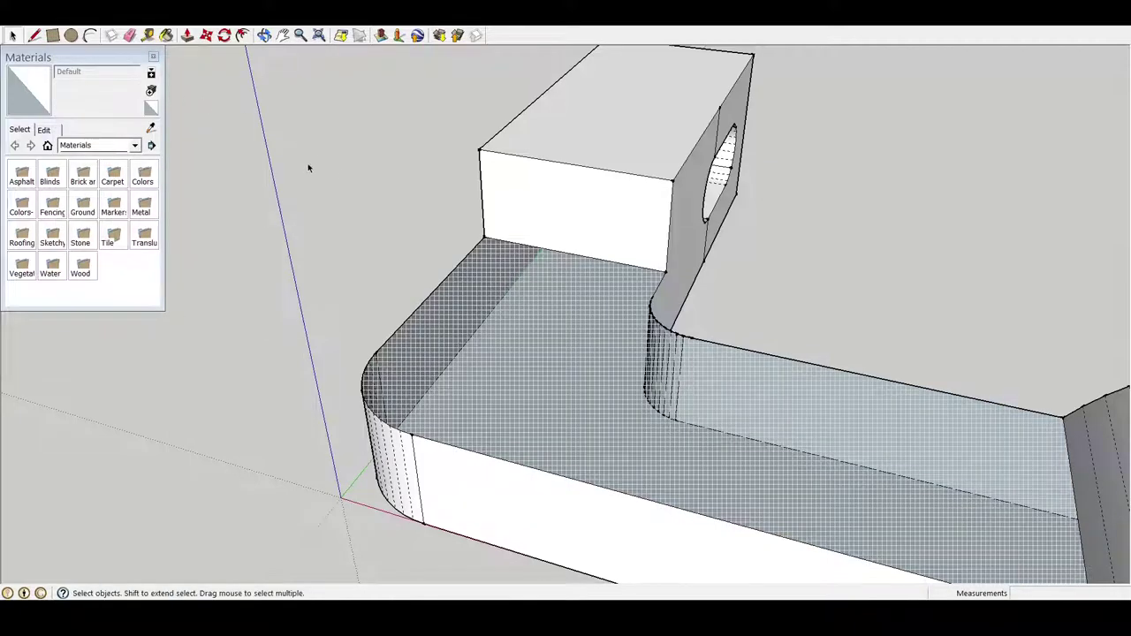
pyautogui.click(472, 303)
pyautogui.rightClick(472, 302)
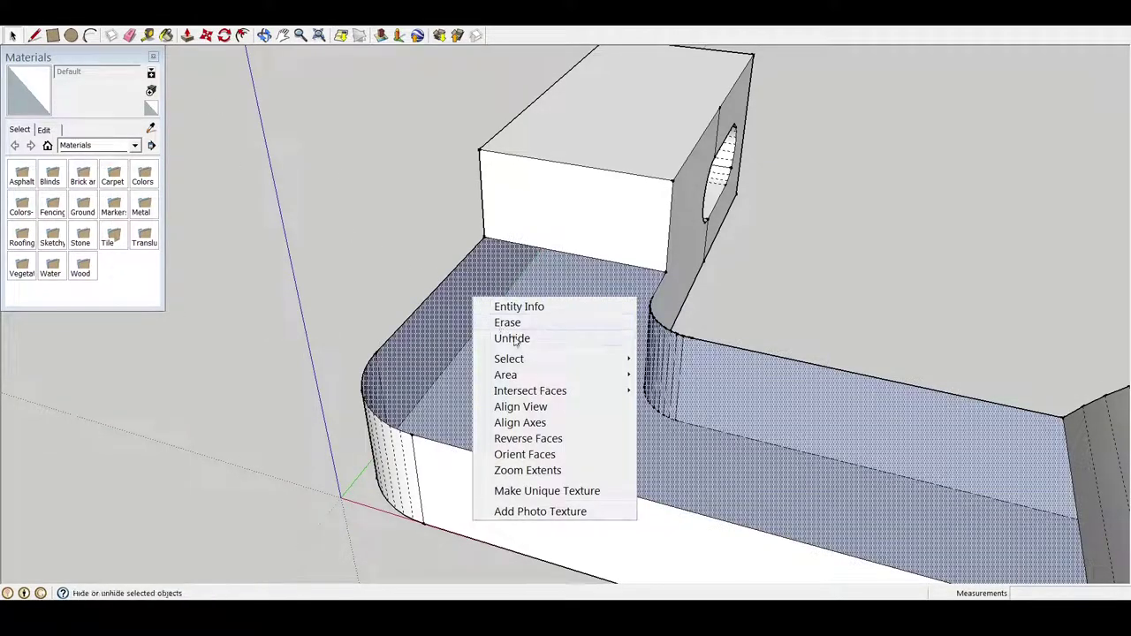
pyautogui.click(513, 340)
# Orbit the model to inspect the block's slotted end.
pyautogui.moveTo(321, 294)
pyautogui.mouseDown(button='middle')
pyautogui.moveTo(486, 233)
pyautogui.moveTo(719, 247)
pyautogui.mouseUp(button='middle')
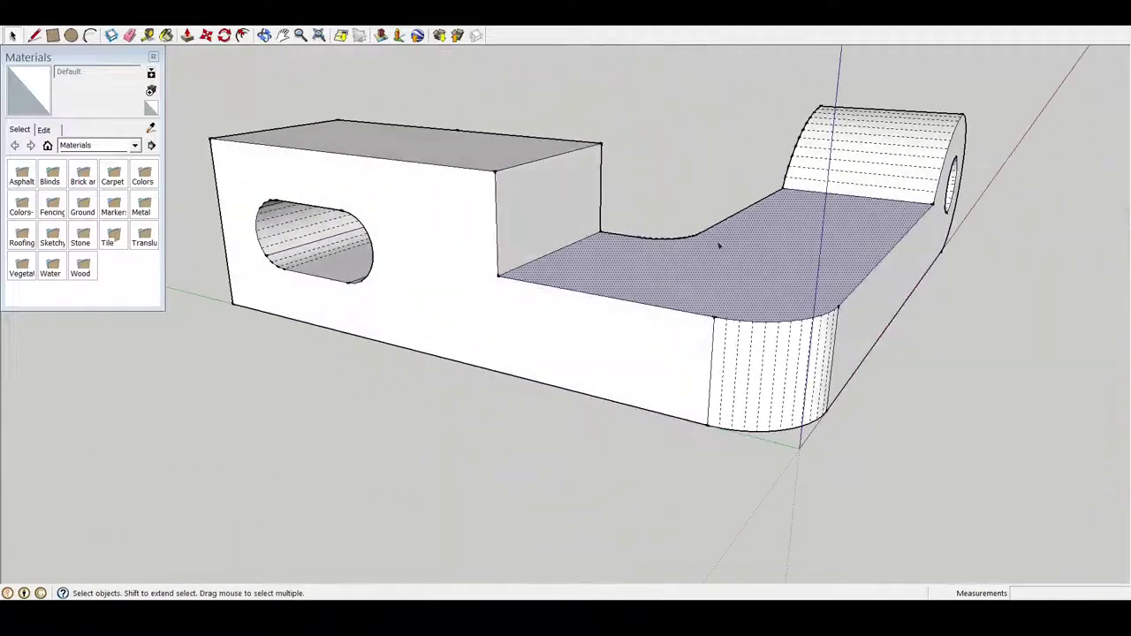
pyautogui.moveTo(369, 297)
pyautogui.mouseDown(button='middle')
pyautogui.moveTo(687, 228)
pyautogui.moveTo(522, 182)
pyautogui.moveTo(569, 412)
pyautogui.moveTo(600, 396)
pyautogui.moveTo(412, 373)
pyautogui.moveTo(434, 338)
pyautogui.mouseUp(button='middle')
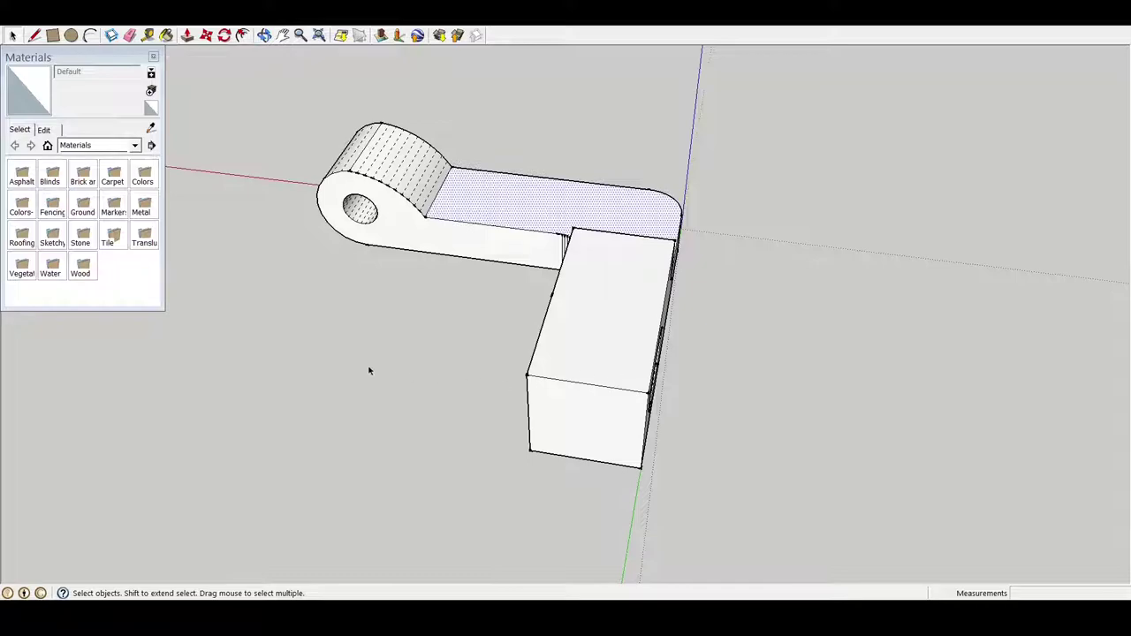
pyautogui.moveTo(369, 371)
pyautogui.mouseDown(button='middle')
pyautogui.moveTo(475, 344)
pyautogui.moveTo(649, 410)
pyautogui.moveTo(655, 338)
pyautogui.moveTo(503, 351)
pyautogui.moveTo(538, 417)
pyautogui.moveTo(536, 212)
pyautogui.moveTo(774, 421)
pyautogui.moveTo(507, 469)
pyautogui.moveTo(347, 432)
pyautogui.mouseUp(button='middle')
# Export the bracket via File > Export STL with default options, saving to the Desktop.
pyautogui.click(16, 14)
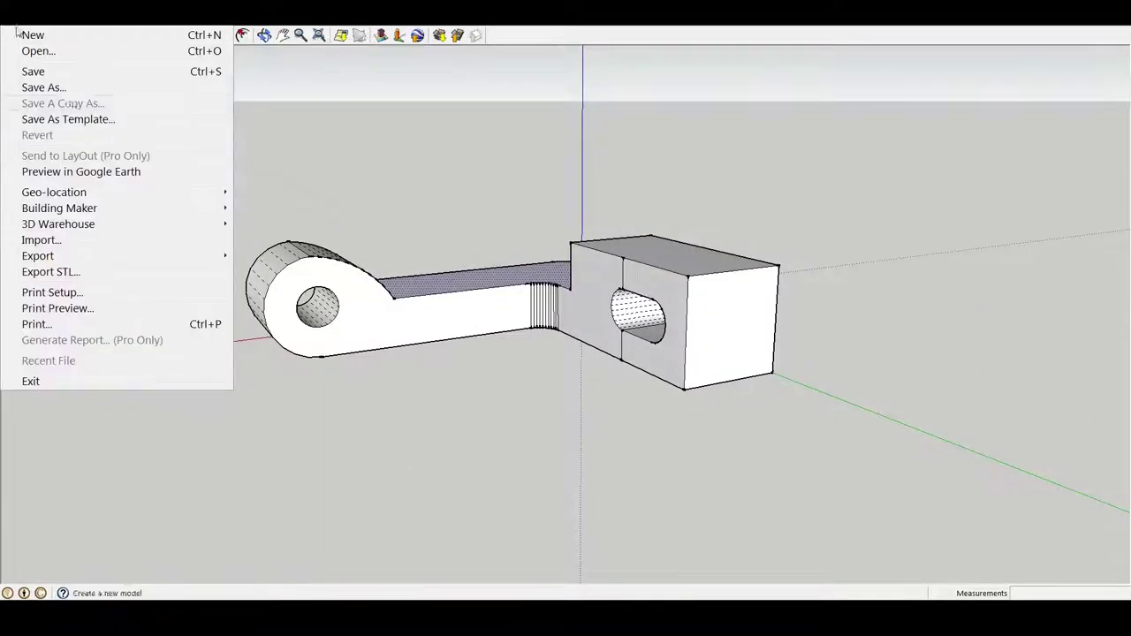
pyautogui.click(88, 271)
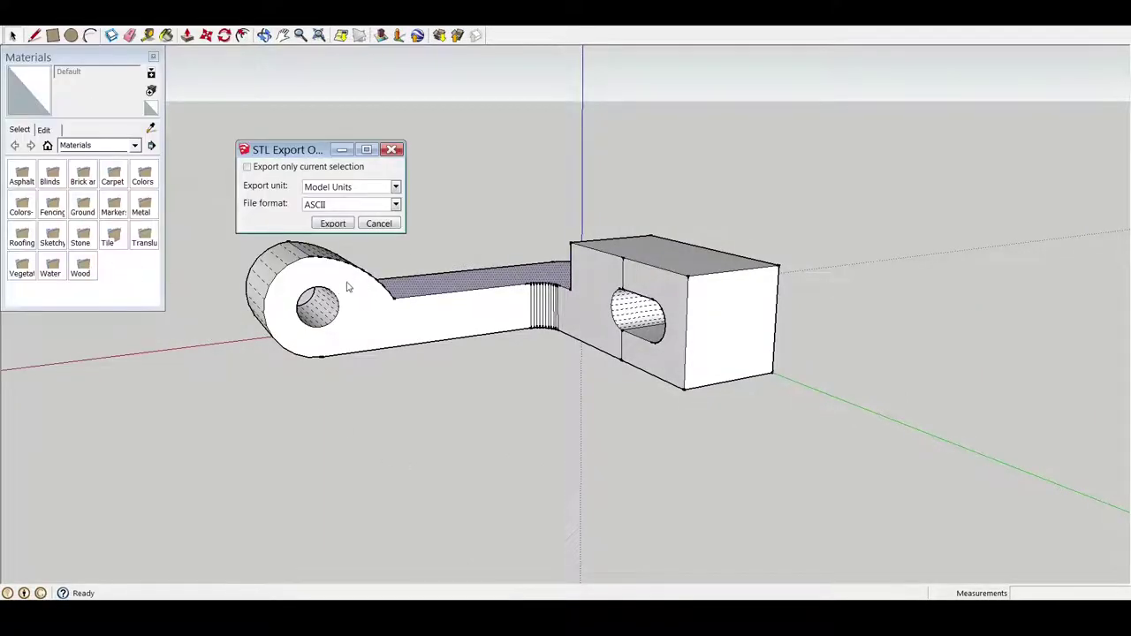
pyautogui.click(333, 223)
pyautogui.click(141, 137)
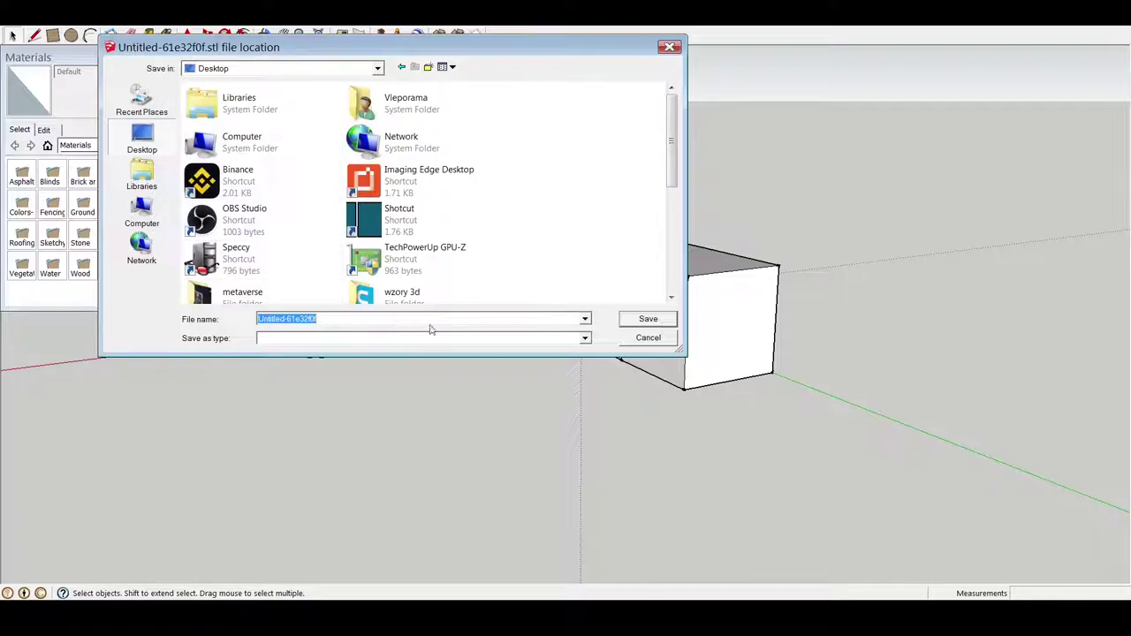
pyautogui.click(648, 320)
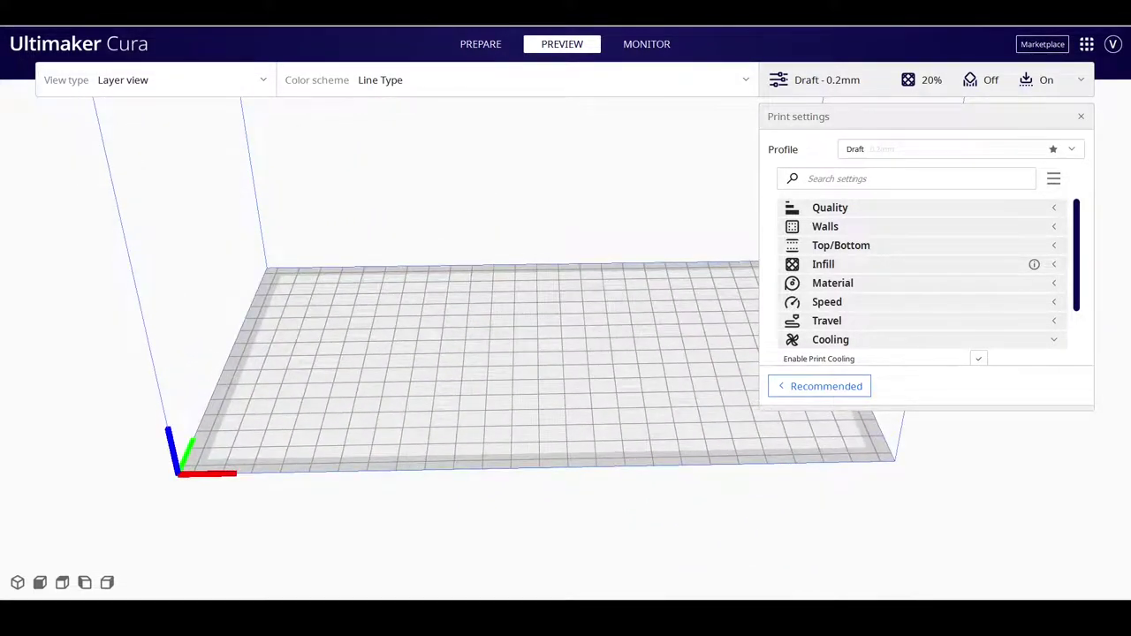
# Open Untitled-61e32f0f.stl from the Desktop through the File menu.
pyautogui.hotkey('alt', 'f')
pyautogui.press('Right')
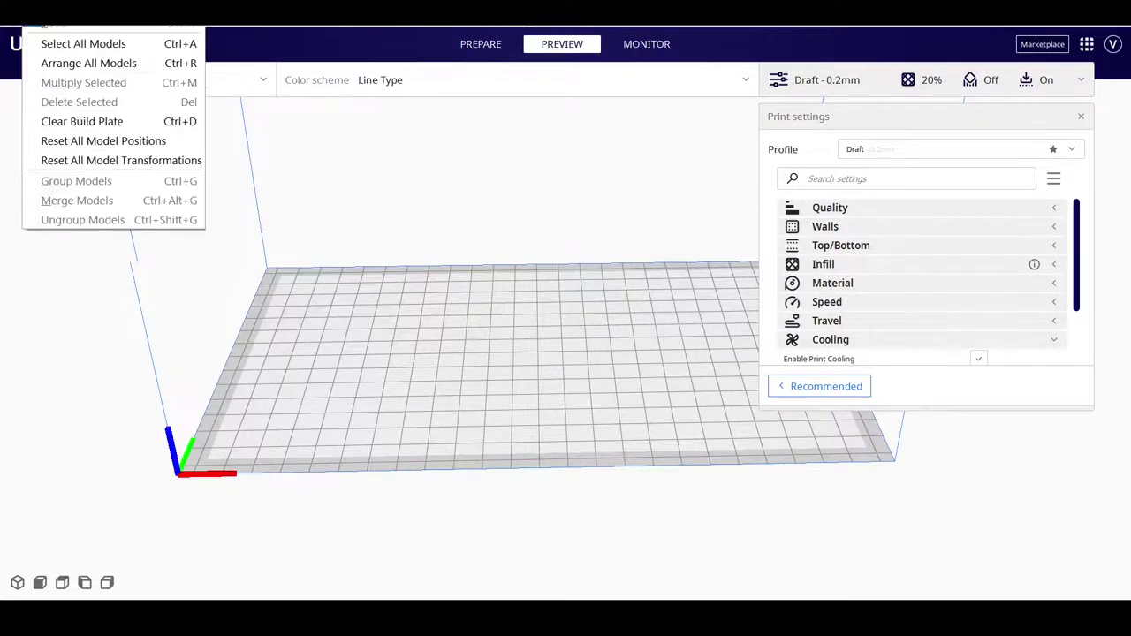
pyautogui.press('Left')
pyautogui.press('Return')
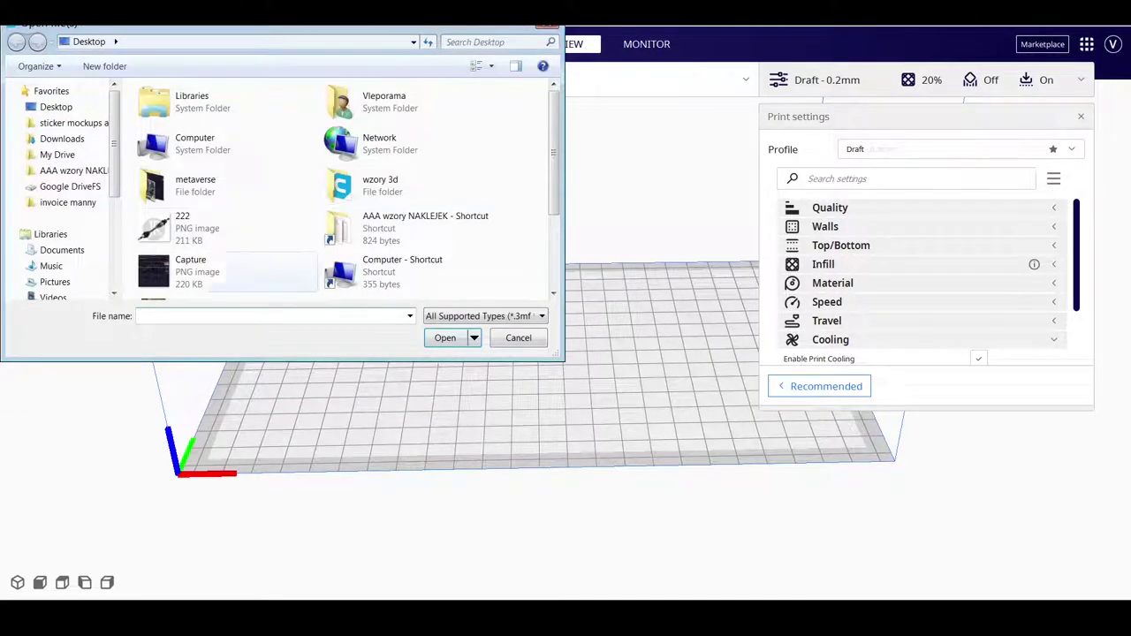
pyautogui.scroll(-1, 345, 190)
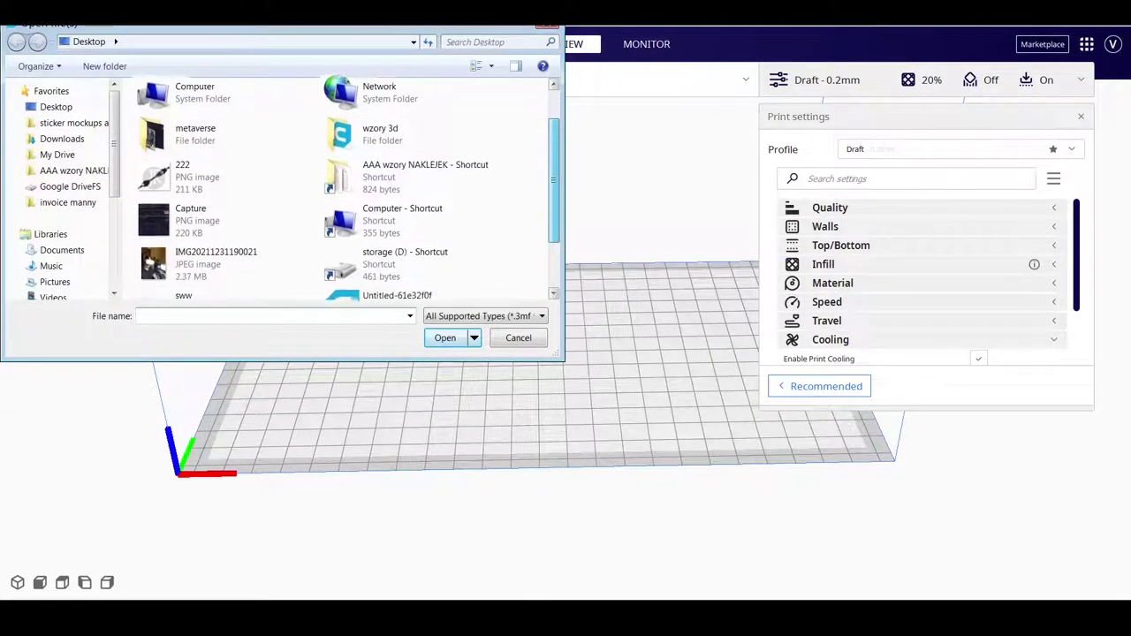
pyautogui.scroll(-1, 346, 191)
pyautogui.scroll(-1, 346, 190)
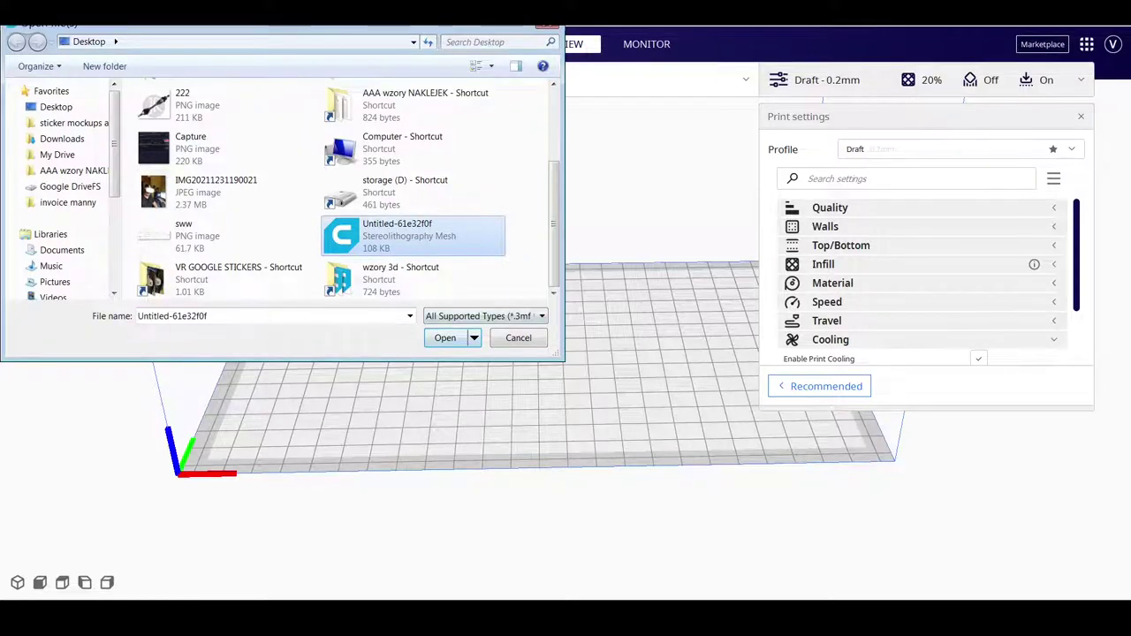
pyautogui.press('Return')
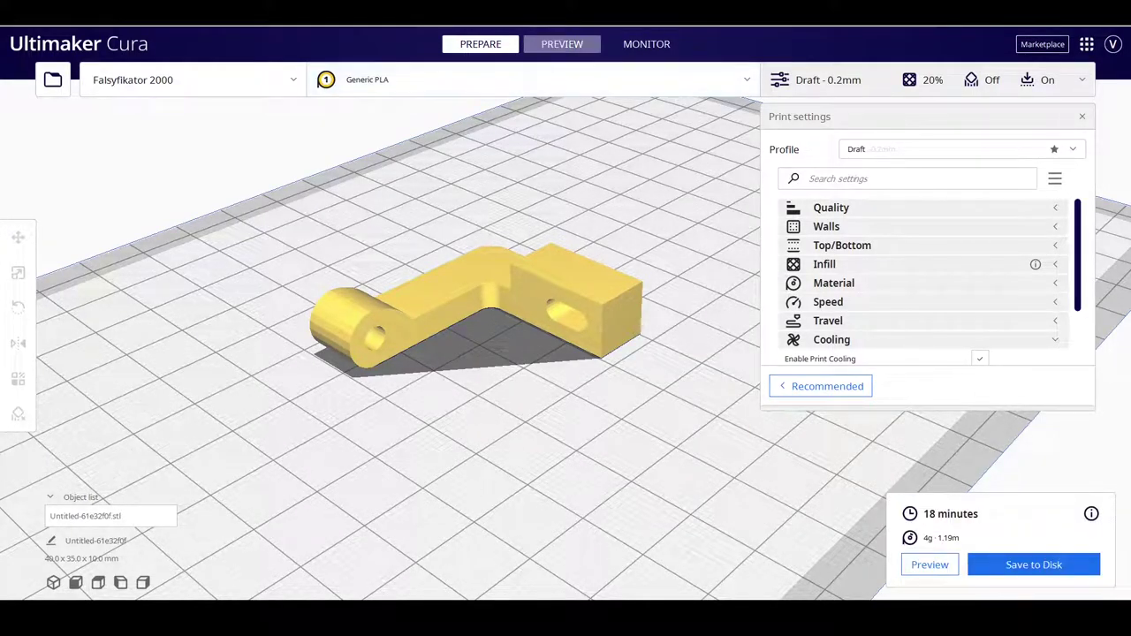
# Switch to the Preview layer view and zoom in on the sliced bracket.
pyautogui.click(562, 44)
pyautogui.scroll(2, 566, 301)
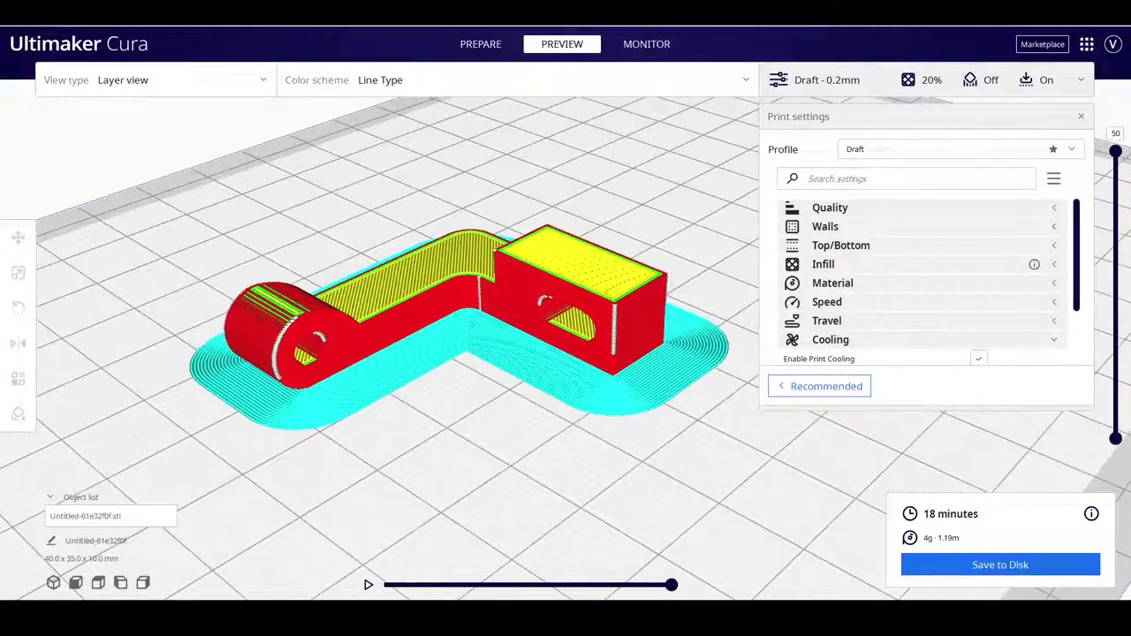
pyautogui.scroll(3, 565, 301)
pyautogui.scroll(2, 565, 300)
pyautogui.scroll(2, 565, 301)
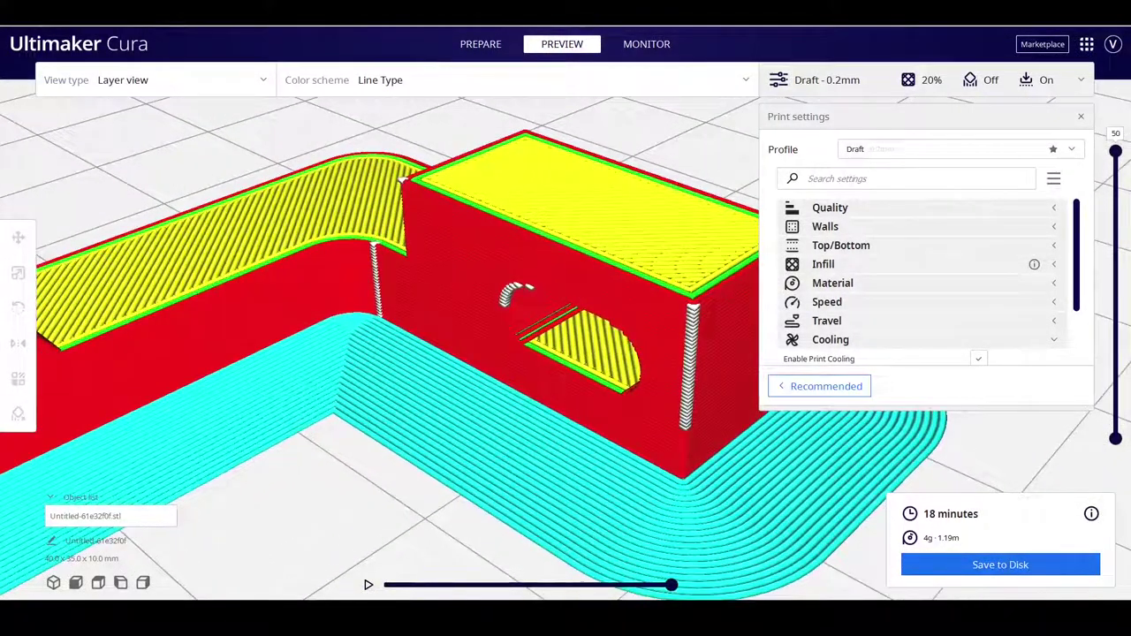